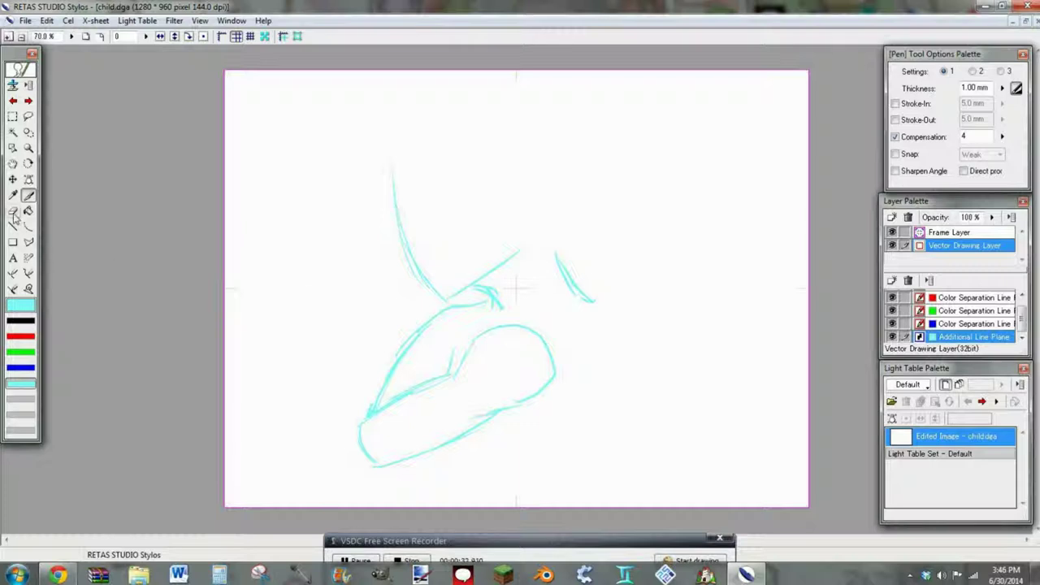
- Erase the short neck strokes just below the chin and redraw them as a slightly longer curve
{"action": "left_click", "coordinate": [13, 211]}
{"action": "left_click", "coordinate": [27, 197]}
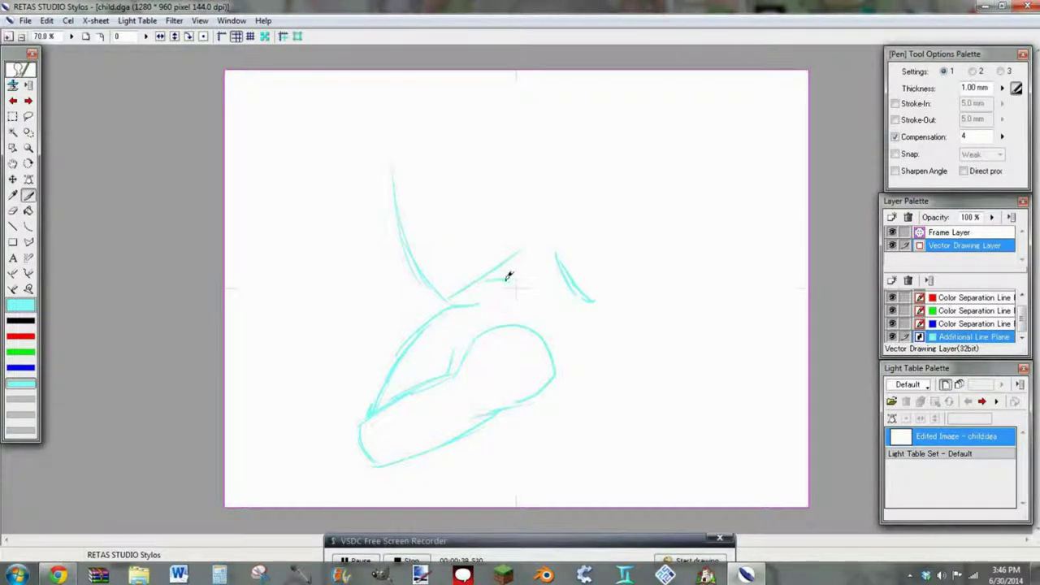
{"action": "key", "text": "e"}
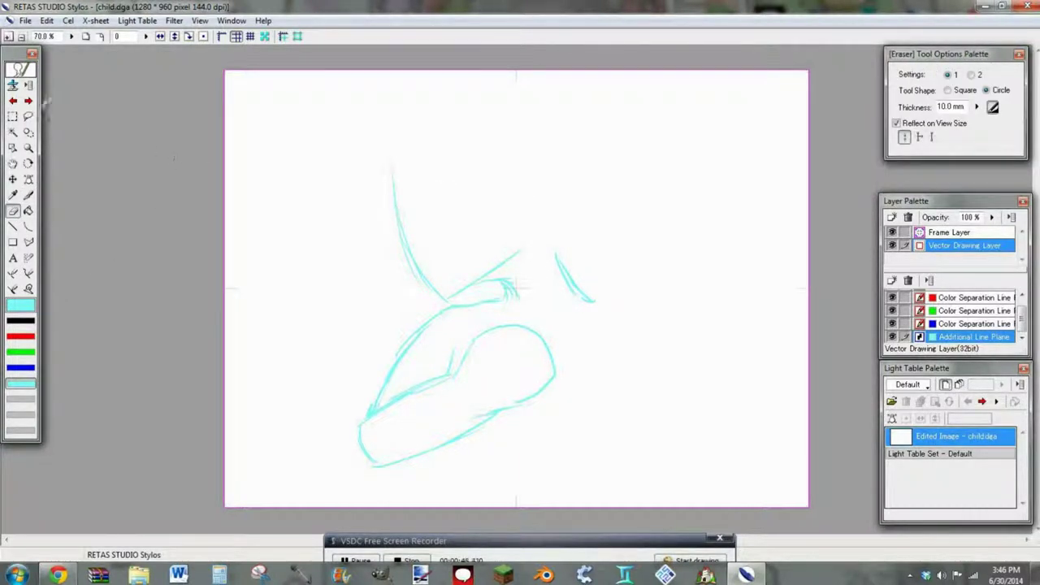
- Try to rotate and shift the lassoed face and neck lines above the arm, and clear the selection
{"action": "left_click", "coordinate": [13, 116]}
{"action": "left_click", "coordinate": [27, 116]}
{"action": "mouse_move", "coordinate": [382, 130]}
{"action": "left_mouse_down"}
{"action": "mouse_move", "coordinate": [398, 286]}
{"action": "mouse_move", "coordinate": [599, 308]}
{"action": "mouse_move", "coordinate": [432, 129]}
{"action": "left_mouse_up"}
{"action": "left_click", "coordinate": [46, 20]}
{"action": "mouse_move", "coordinate": [35, 273]}
{"action": "left_click", "coordinate": [224, 285]}
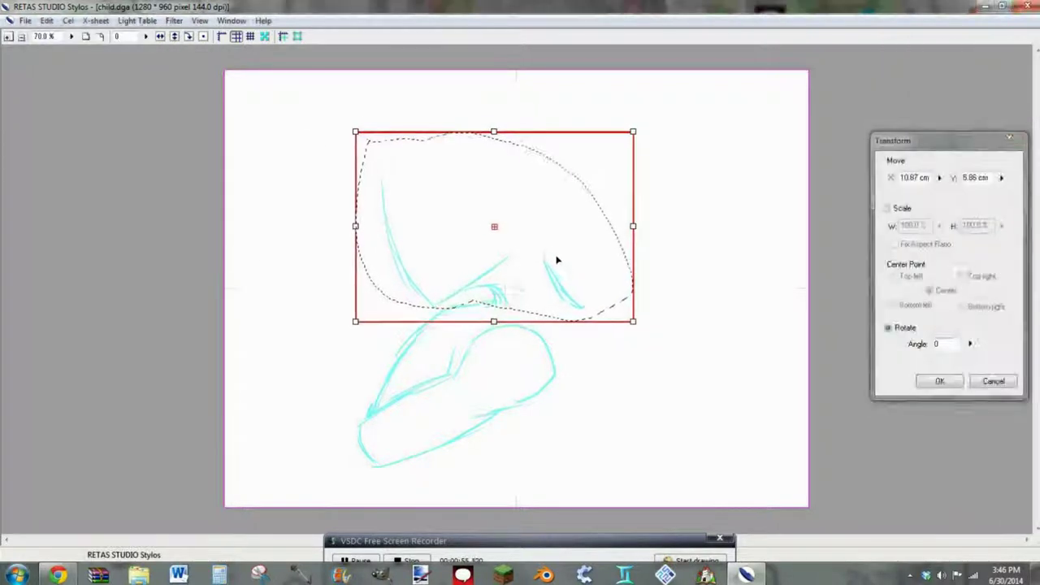
{"action": "left_click_drag", "start_coordinate": [629, 136], "coordinate": [599, 213]}
{"action": "key", "text": "Return"}
{"action": "left_click", "coordinate": [47, 20]}
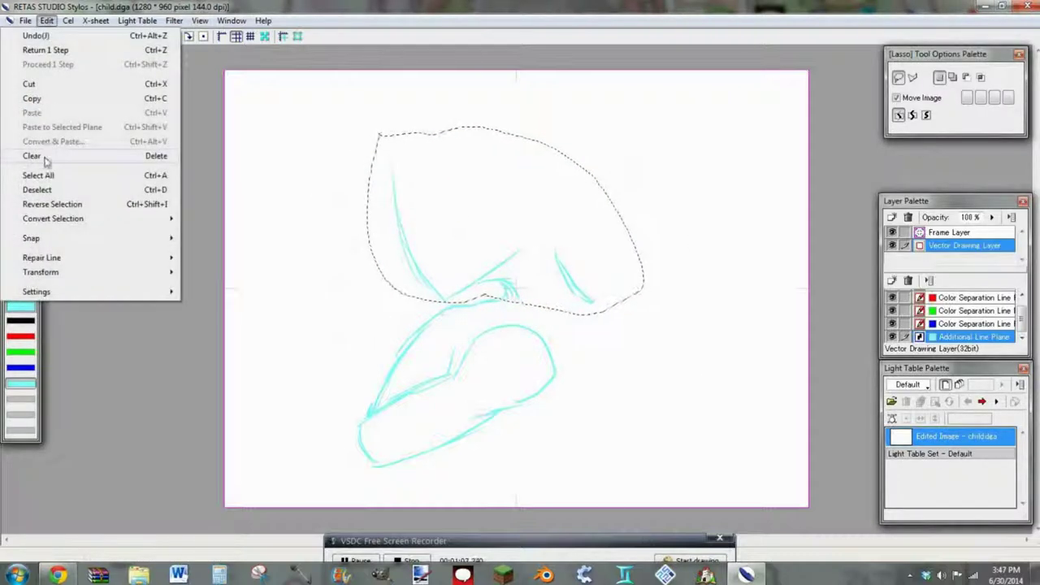
{"action": "left_click", "coordinate": [40, 189]}
- Sketch the rounded near shoulder from the neck and continue it into a long line down the back
{"action": "left_click", "coordinate": [29, 195]}
{"action": "mouse_move", "coordinate": [557, 305]}
{"action": "left_mouse_down"}
{"action": "mouse_move", "coordinate": [611, 275]}
{"action": "mouse_move", "coordinate": [640, 285]}
{"action": "left_mouse_up"}
{"action": "mouse_move", "coordinate": [631, 283]}
{"action": "left_mouse_down"}
{"action": "mouse_move", "coordinate": [644, 310]}
{"action": "mouse_move", "coordinate": [618, 474]}
{"action": "left_mouse_up"}
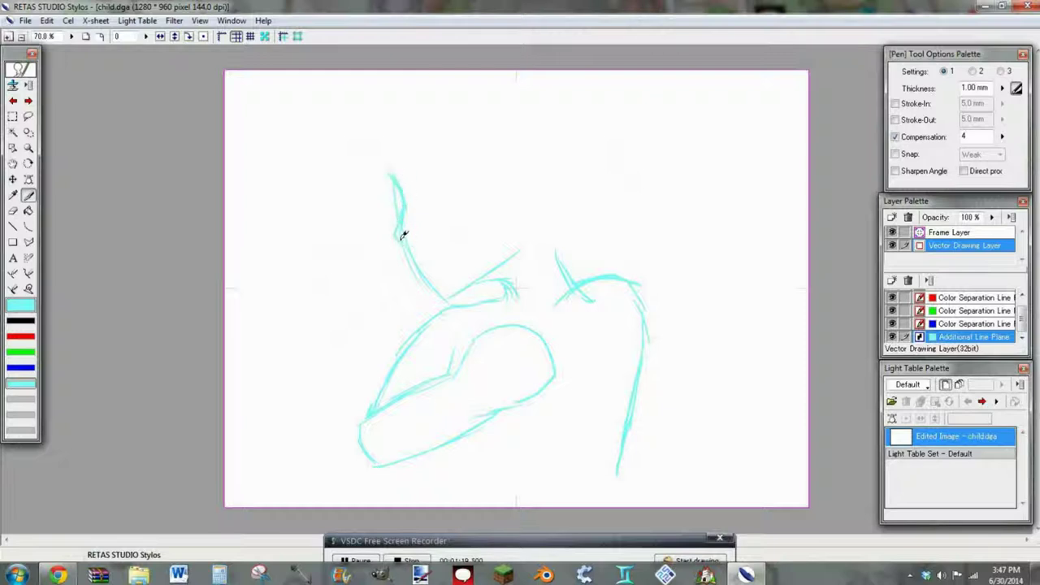
- Reinforce the jawline and sketch short hair around the face, with pointed bangs, a rounded crown and flared ends
{"action": "left_click_drag", "start_coordinate": [443, 299], "coordinate": [504, 269]}
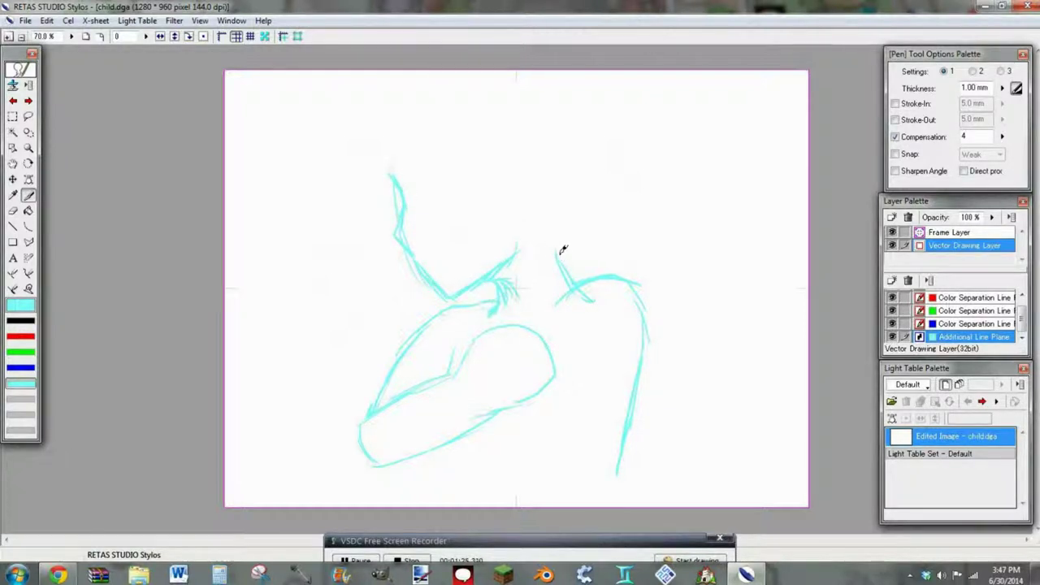
{"action": "mouse_move", "coordinate": [333, 249]}
{"action": "left_mouse_down"}
{"action": "mouse_move", "coordinate": [384, 252]}
{"action": "mouse_move", "coordinate": [395, 304]}
{"action": "mouse_move", "coordinate": [402, 209]}
{"action": "mouse_move", "coordinate": [387, 213]}
{"action": "mouse_move", "coordinate": [387, 203]}
{"action": "mouse_move", "coordinate": [488, 192]}
{"action": "mouse_move", "coordinate": [457, 299]}
{"action": "mouse_move", "coordinate": [477, 292]}
{"action": "mouse_move", "coordinate": [433, 322]}
{"action": "mouse_move", "coordinate": [555, 242]}
{"action": "mouse_move", "coordinate": [640, 229]}
{"action": "mouse_move", "coordinate": [556, 269]}
{"action": "mouse_move", "coordinate": [581, 210]}
{"action": "mouse_move", "coordinate": [333, 188]}
{"action": "mouse_move", "coordinate": [340, 173]}
{"action": "mouse_move", "coordinate": [363, 222]}
{"action": "mouse_move", "coordinate": [337, 165]}
{"action": "mouse_move", "coordinate": [380, 74]}
{"action": "mouse_move", "coordinate": [418, 82]}
{"action": "left_mouse_up"}
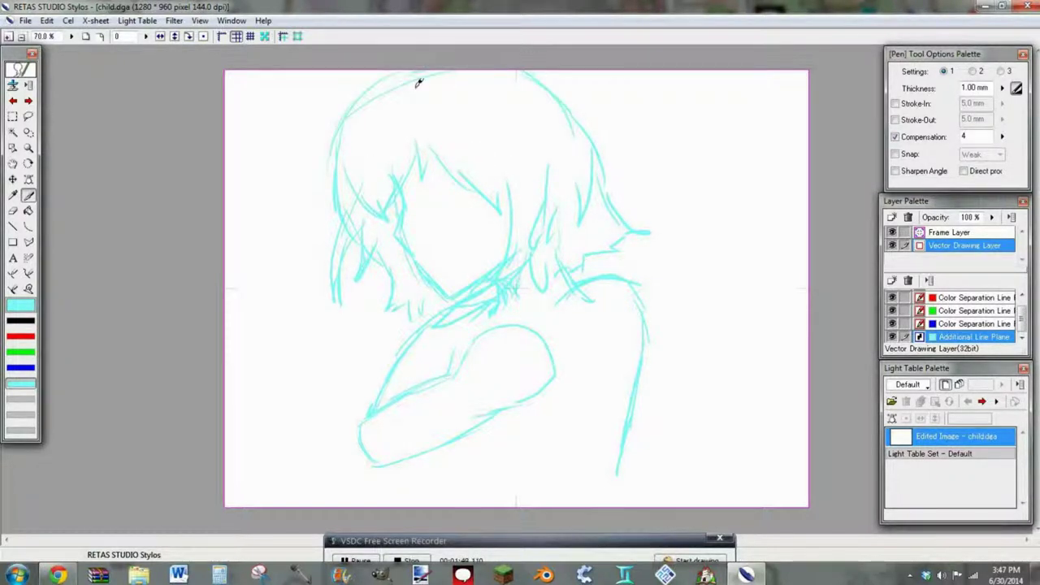
- Sketch the visible eye with its iris below the bangs and a small mouth near the chin
{"action": "left_click", "coordinate": [9, 36]}
{"action": "left_click", "coordinate": [8, 36]}
{"action": "scroll", "coordinate": [138, 284], "scroll_direction": "up", "scroll_amount": 4}
{"action": "left_click_drag", "start_coordinate": [269, 542], "coordinate": [201, 542]}
{"action": "mouse_move", "coordinate": [299, 246]}
{"action": "left_mouse_down"}
{"action": "mouse_move", "coordinate": [286, 289]}
{"action": "mouse_move", "coordinate": [332, 328]}
{"action": "mouse_move", "coordinate": [320, 329]}
{"action": "mouse_move", "coordinate": [383, 425]}
{"action": "mouse_move", "coordinate": [409, 422]}
{"action": "mouse_move", "coordinate": [384, 401]}
{"action": "mouse_move", "coordinate": [446, 426]}
{"action": "left_mouse_up"}
{"action": "mouse_move", "coordinate": [320, 154]}
{"action": "left_mouse_down"}
{"action": "mouse_move", "coordinate": [385, 139]}
{"action": "mouse_move", "coordinate": [415, 154]}
{"action": "left_mouse_up"}
{"action": "left_click_drag", "start_coordinate": [338, 199], "coordinate": [413, 166]}
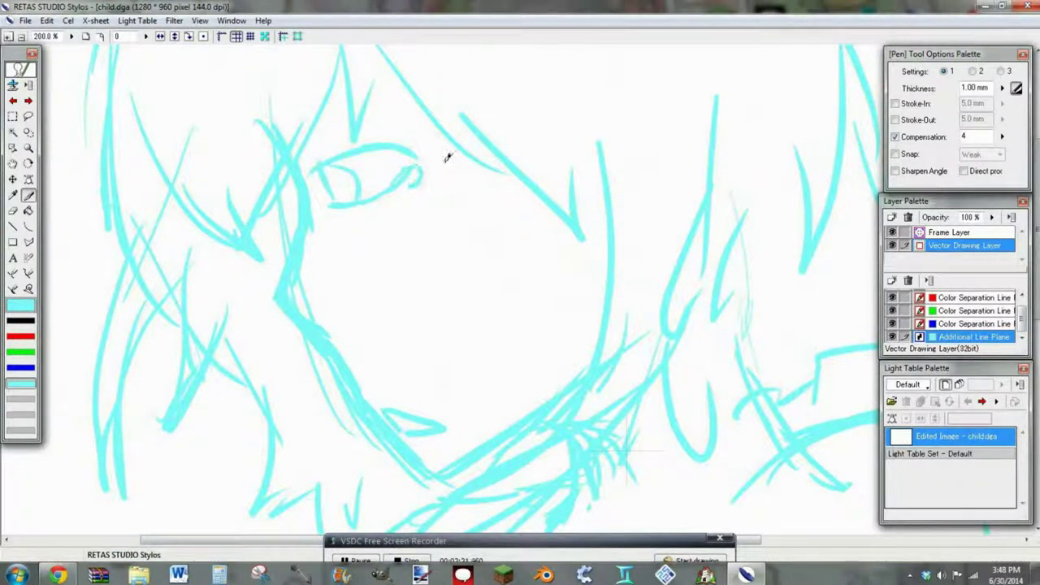
- Draw a curved hair lock beside the far cheek and erase the old outer hair outline on that side
{"action": "left_click", "coordinate": [85, 38]}
{"action": "left_click", "coordinate": [8, 37]}
{"action": "left_click_drag", "start_coordinate": [1037, 316], "coordinate": [1037, 260]}
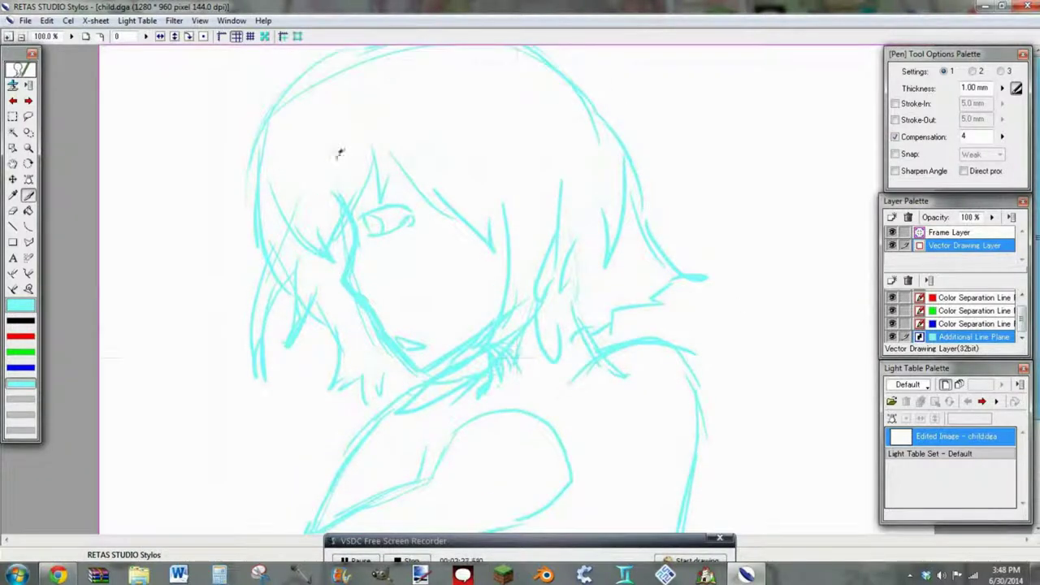
{"action": "mouse_move", "coordinate": [333, 122]}
{"action": "left_mouse_down"}
{"action": "mouse_move", "coordinate": [297, 208]}
{"action": "mouse_move", "coordinate": [324, 261]}
{"action": "left_mouse_up"}
{"action": "left_click_drag", "start_coordinate": [337, 216], "coordinate": [325, 263]}
{"action": "left_click", "coordinate": [13, 210]}
{"action": "left_click_drag", "start_coordinate": [314, 73], "coordinate": [258, 236]}
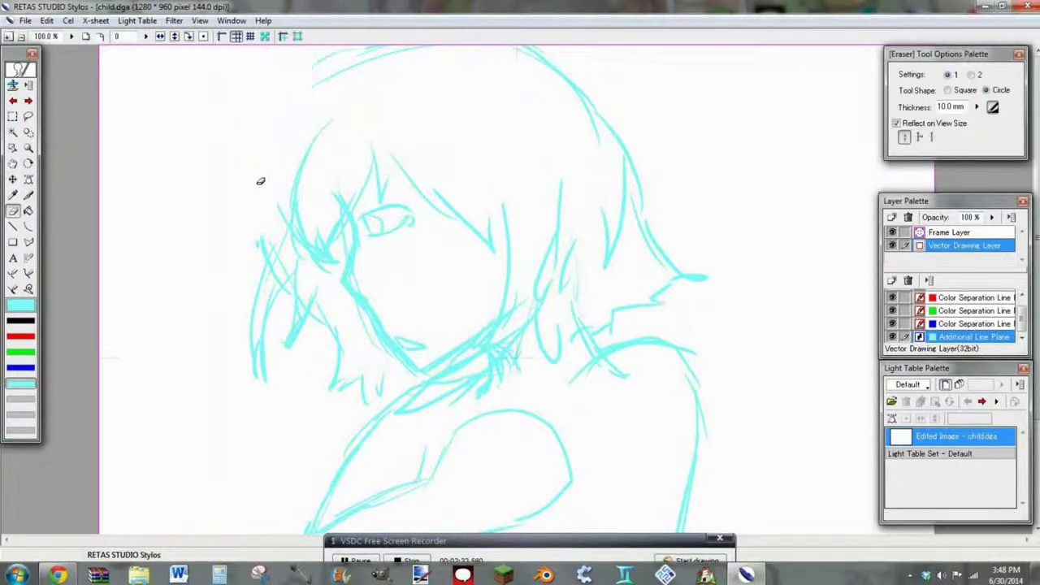
- Redraw the far-side hair outline with a flared tip and a long pointed lock hanging beside the face
{"action": "left_click", "coordinate": [29, 195]}
{"action": "left_click_drag", "start_coordinate": [321, 68], "coordinate": [245, 155]}
{"action": "left_click_drag", "start_coordinate": [246, 157], "coordinate": [276, 145]}
{"action": "left_click_drag", "start_coordinate": [293, 128], "coordinate": [267, 258]}
{"action": "left_click_drag", "start_coordinate": [279, 208], "coordinate": [297, 273]}
{"action": "left_click_drag", "start_coordinate": [283, 166], "coordinate": [227, 355]}
{"action": "left_click_drag", "start_coordinate": [227, 356], "coordinate": [267, 428]}
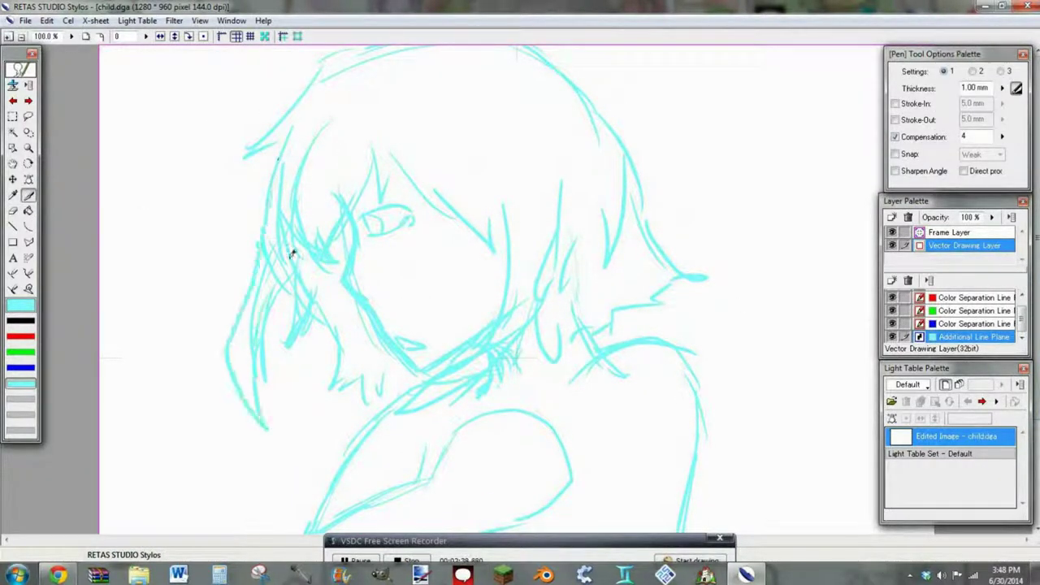
- Reinforce the near cheek line and add small pointed hair strands and neck strokes around the jaw
{"action": "mouse_move", "coordinate": [507, 255]}
{"action": "left_mouse_down"}
{"action": "mouse_move", "coordinate": [481, 335]}
{"action": "mouse_move", "coordinate": [382, 418]}
{"action": "left_mouse_up"}
{"action": "left_click_drag", "start_coordinate": [337, 294], "coordinate": [342, 346]}
{"action": "left_click_drag", "start_coordinate": [362, 337], "coordinate": [364, 375]}
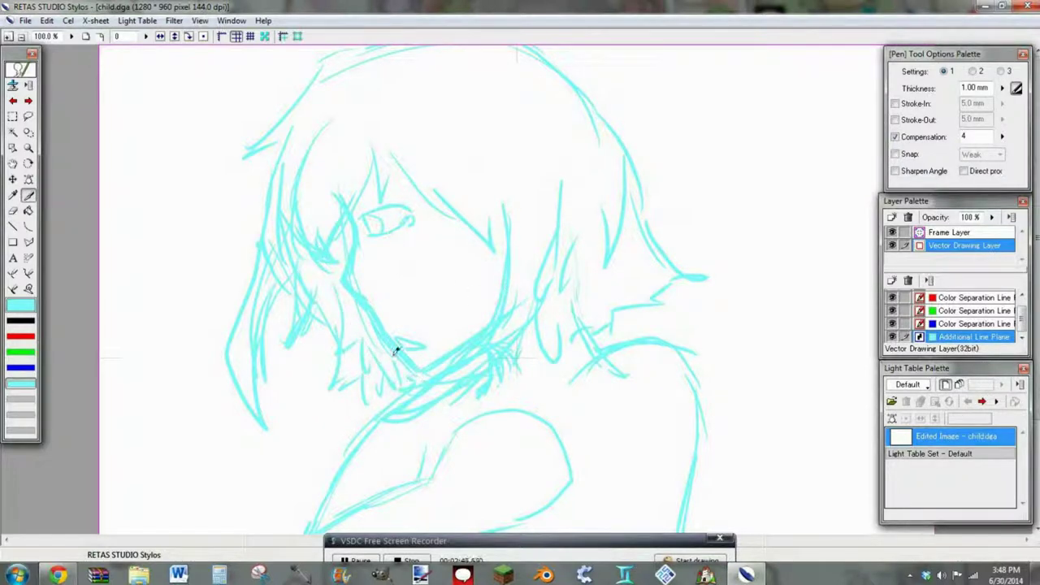
{"action": "left_click_drag", "start_coordinate": [483, 384], "coordinate": [504, 392]}
- Try to sketch a round curled horn on the near side of the head
{"action": "left_click", "coordinate": [87, 38]}
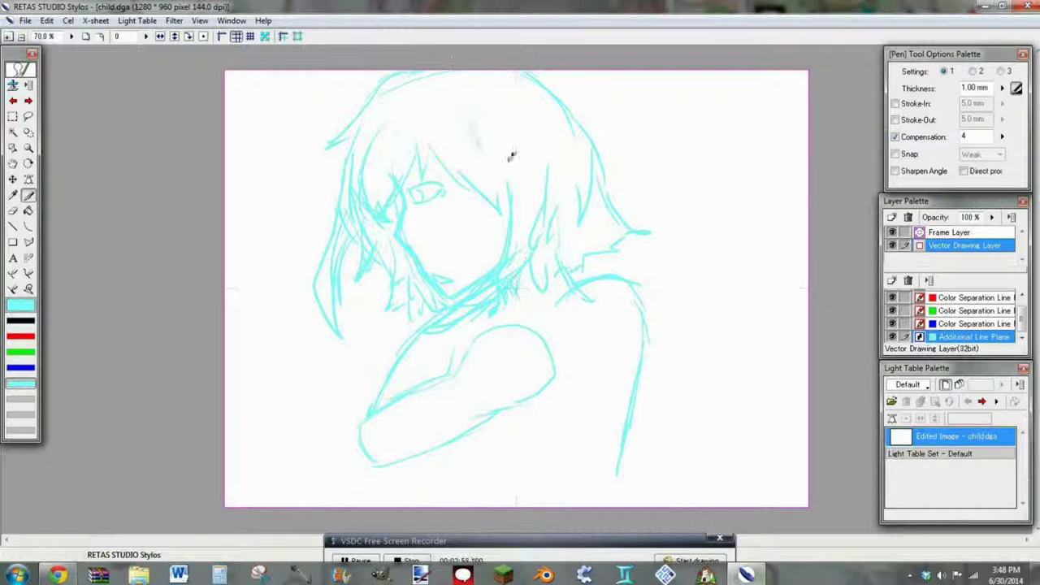
{"action": "mouse_move", "coordinate": [471, 116]}
{"action": "left_mouse_down"}
{"action": "mouse_move", "coordinate": [533, 122]}
{"action": "mouse_move", "coordinate": [494, 103]}
{"action": "left_mouse_up"}
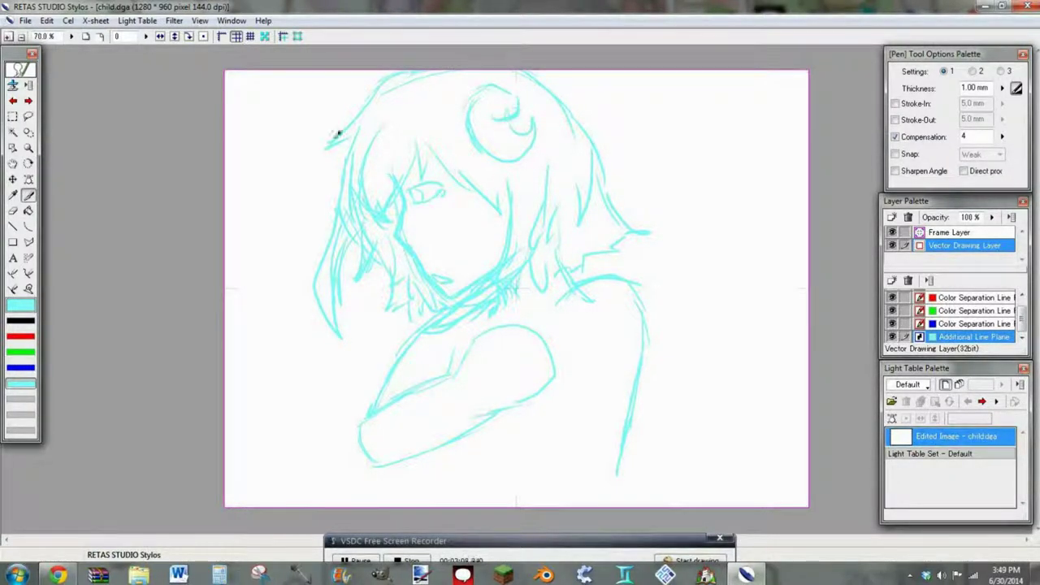
{"action": "left_click", "coordinate": [13, 210]}
{"action": "mouse_move", "coordinate": [487, 154]}
{"action": "left_mouse_down"}
{"action": "mouse_move", "coordinate": [478, 91]}
{"action": "mouse_move", "coordinate": [496, 158]}
{"action": "left_mouse_up"}
- Sketch the far horn with its pointed tip projecting beyond the hair and its curve rising behind the head
{"action": "left_click", "coordinate": [28, 196]}
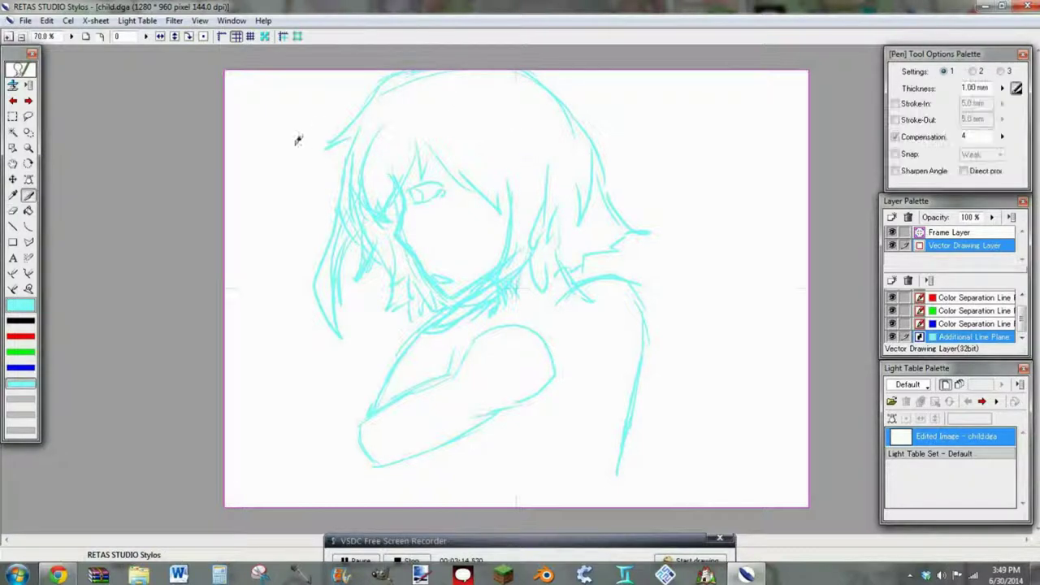
{"action": "mouse_move", "coordinate": [280, 144]}
{"action": "left_mouse_down"}
{"action": "mouse_move", "coordinate": [338, 185]}
{"action": "mouse_move", "coordinate": [333, 148]}
{"action": "left_mouse_up"}
{"action": "left_click_drag", "start_coordinate": [370, 93], "coordinate": [340, 134]}
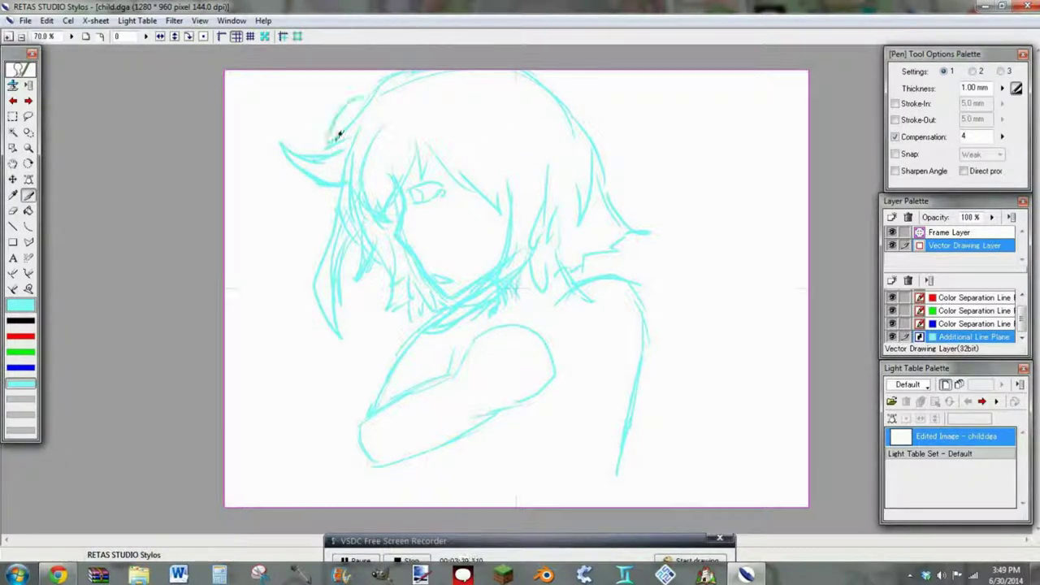
- Sketch a large curled ram horn over the near side of the head and add ridge bands to both horns
{"action": "mouse_move", "coordinate": [432, 214]}
{"action": "left_mouse_down"}
{"action": "mouse_move", "coordinate": [495, 181]}
{"action": "mouse_move", "coordinate": [509, 147]}
{"action": "left_mouse_up"}
{"action": "mouse_move", "coordinate": [444, 220]}
{"action": "left_mouse_down"}
{"action": "mouse_move", "coordinate": [512, 199]}
{"action": "mouse_move", "coordinate": [537, 170]}
{"action": "mouse_move", "coordinate": [476, 160]}
{"action": "left_mouse_up"}
{"action": "left_click_drag", "start_coordinate": [494, 125], "coordinate": [472, 169]}
{"action": "left_click_drag", "start_coordinate": [497, 130], "coordinate": [501, 134]}
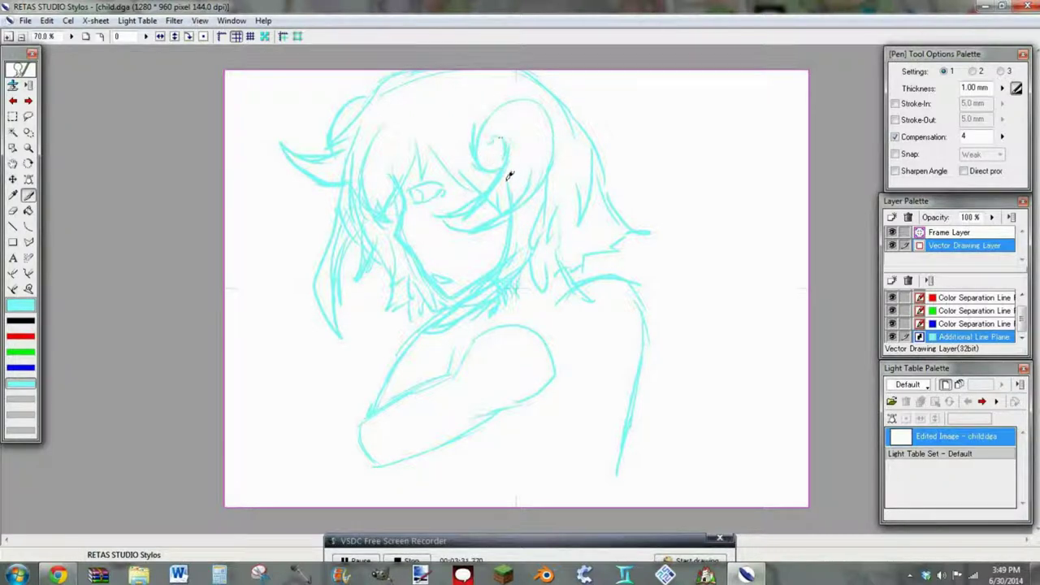
{"action": "left_click_drag", "start_coordinate": [499, 182], "coordinate": [536, 156]}
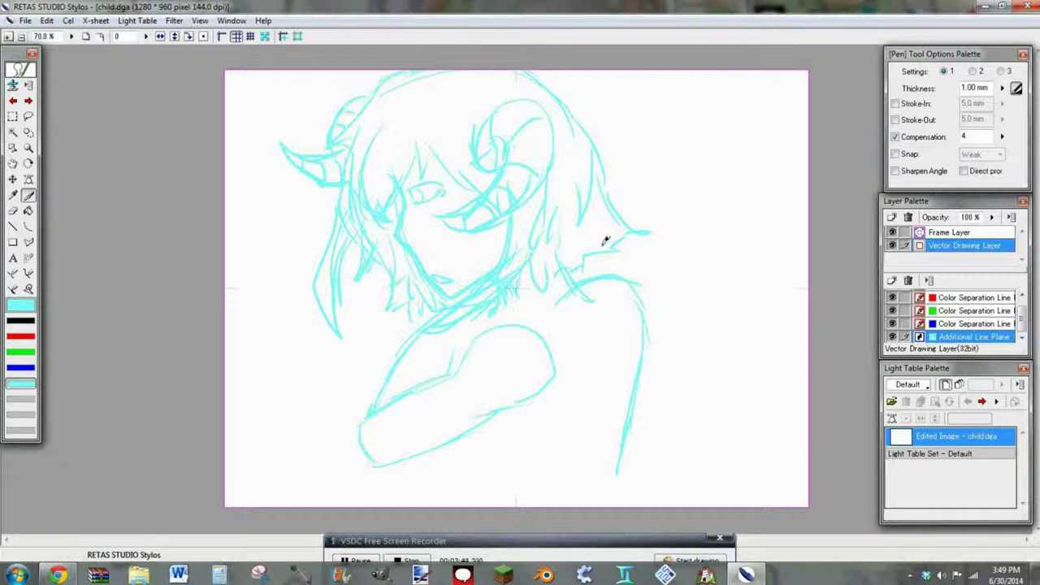
- Draw the collar band at the neck and sketch the torso side, inner arm line and lower sleeve edge
{"action": "mouse_move", "coordinate": [521, 286]}
{"action": "left_mouse_down"}
{"action": "mouse_move", "coordinate": [592, 260]}
{"action": "mouse_move", "coordinate": [513, 304]}
{"action": "left_mouse_up"}
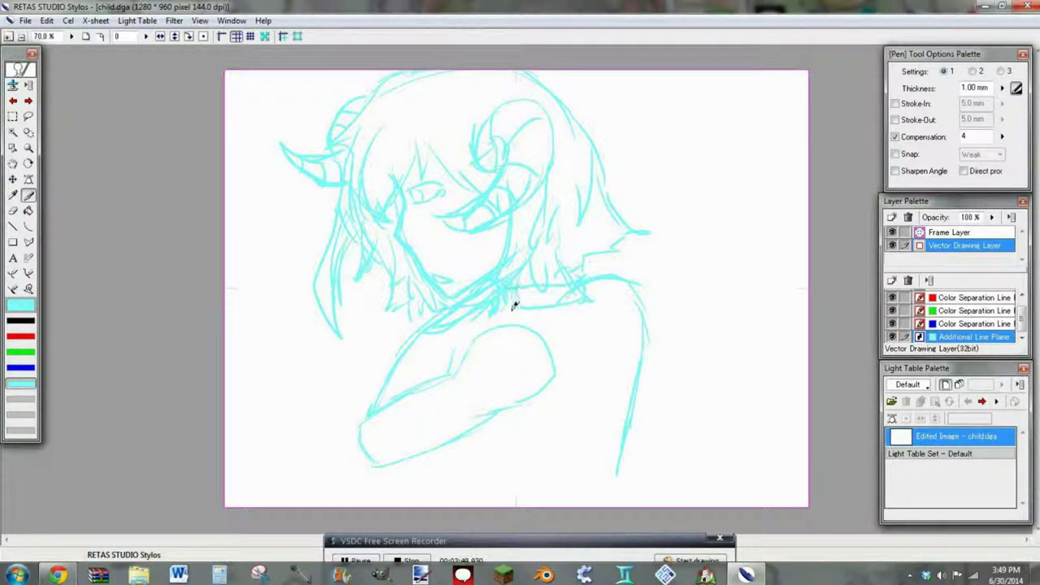
{"action": "left_click_drag", "start_coordinate": [568, 325], "coordinate": [567, 503]}
{"action": "left_click_drag", "start_coordinate": [438, 446], "coordinate": [419, 505]}
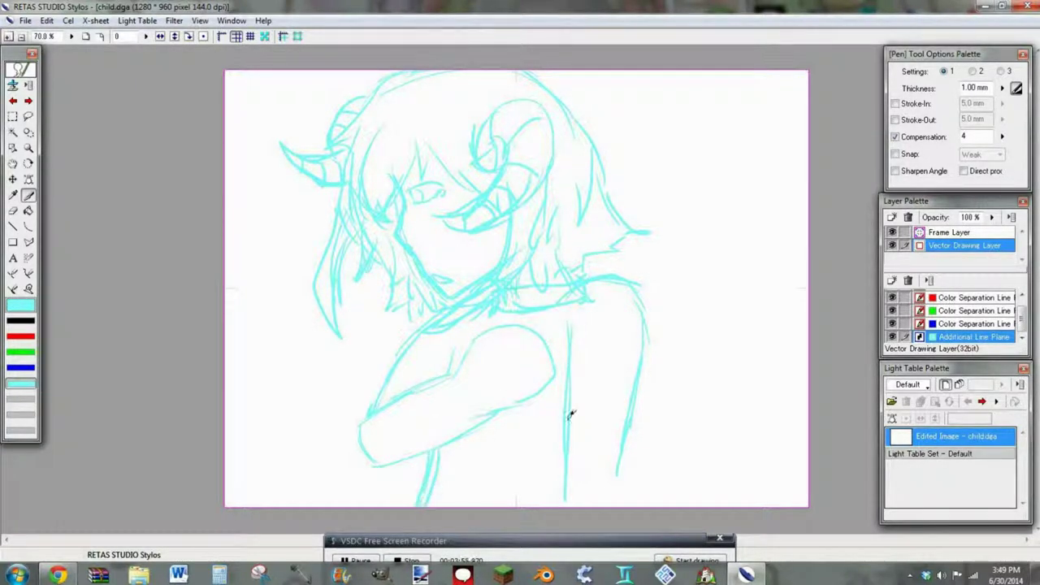
{"action": "left_click_drag", "start_coordinate": [611, 492], "coordinate": [624, 435]}
- Sketch a cuff around the bent arm's wrist and refine the sleeve, elbow and upper-arm edge
{"action": "mouse_move", "coordinate": [459, 372]}
{"action": "left_mouse_down"}
{"action": "mouse_move", "coordinate": [450, 401]}
{"action": "mouse_move", "coordinate": [465, 436]}
{"action": "left_mouse_up"}
{"action": "left_click_drag", "start_coordinate": [480, 430], "coordinate": [425, 453]}
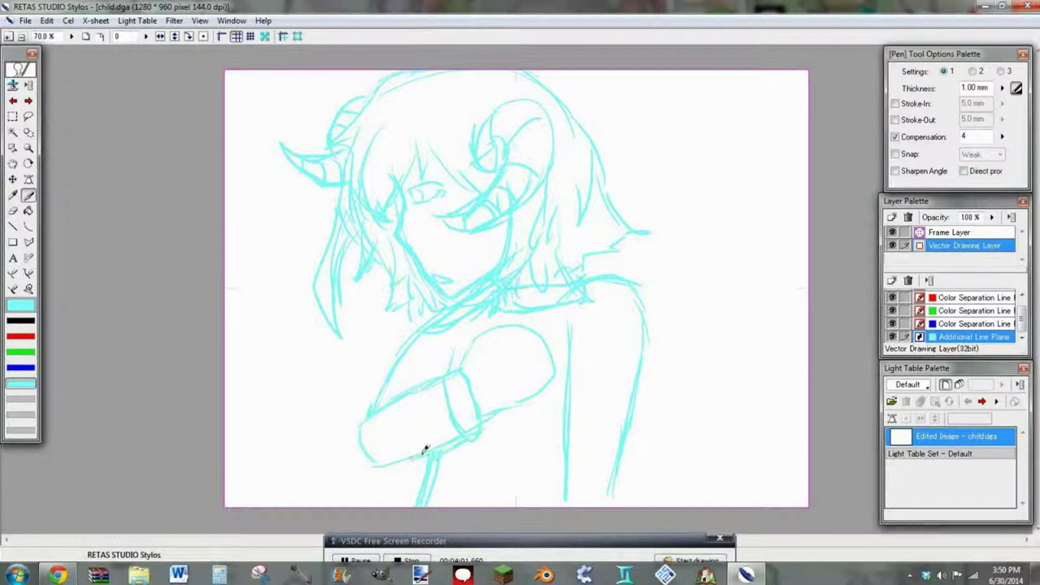
{"action": "left_click_drag", "start_coordinate": [453, 330], "coordinate": [447, 376]}
{"action": "mouse_move", "coordinate": [429, 328]}
{"action": "left_mouse_down"}
{"action": "mouse_move", "coordinate": [405, 343]}
{"action": "mouse_move", "coordinate": [374, 416]}
{"action": "mouse_move", "coordinate": [378, 387]}
{"action": "mouse_move", "coordinate": [439, 439]}
{"action": "left_mouse_up"}
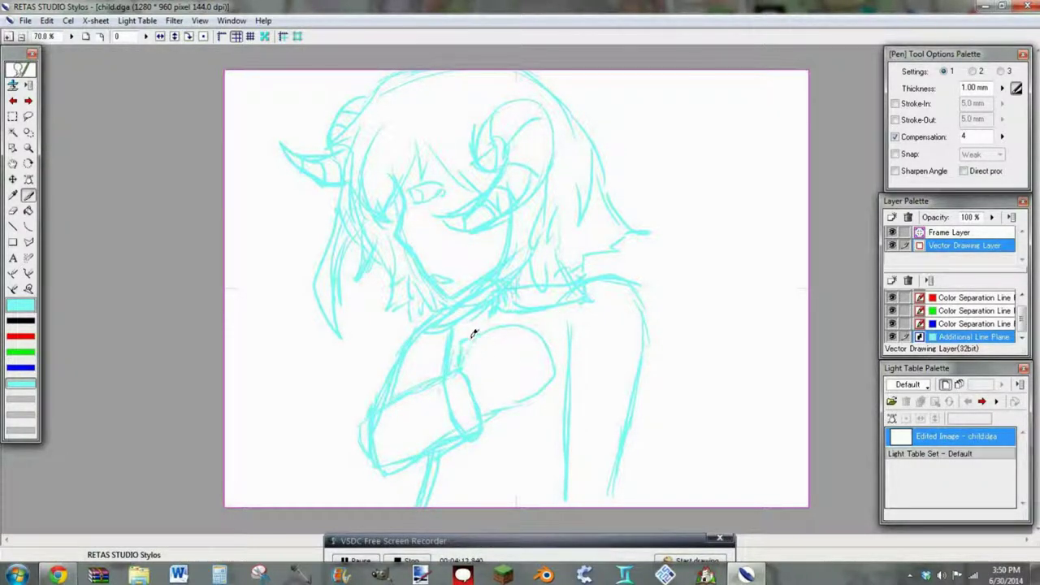
- Refine the hand on the chest into a closed fist with knuckles and finger lines
{"action": "left_click_drag", "start_coordinate": [497, 407], "coordinate": [554, 375]}
{"action": "mouse_move", "coordinate": [528, 328]}
{"action": "left_mouse_down"}
{"action": "mouse_move", "coordinate": [549, 356]}
{"action": "mouse_move", "coordinate": [551, 383]}
{"action": "left_mouse_up"}
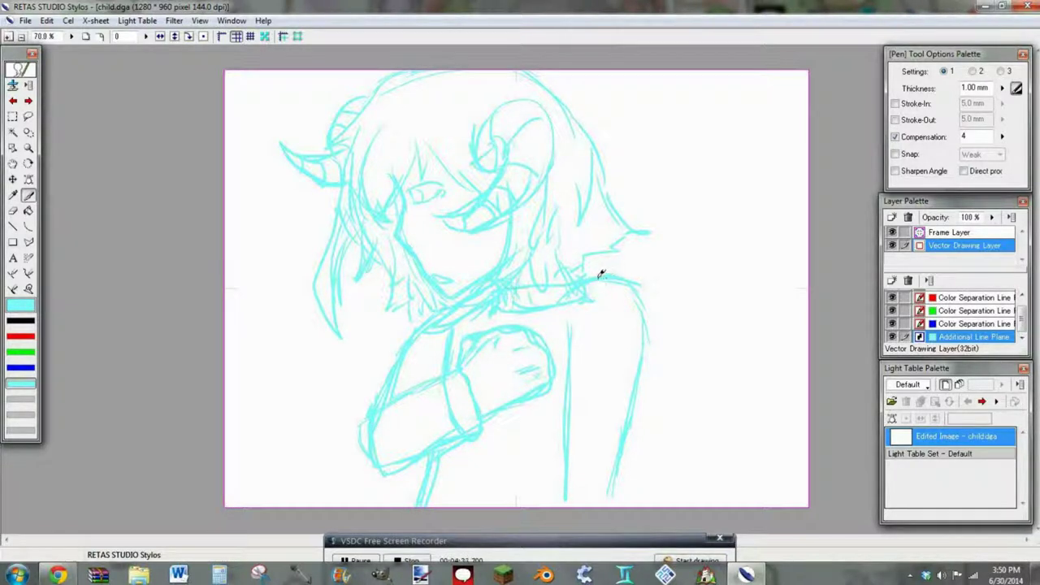
- Erase the rounded near shoulder and redraw it as a slope running from the collar into the upper arm
{"action": "left_click", "coordinate": [13, 211]}
{"action": "left_click_drag", "start_coordinate": [625, 280], "coordinate": [578, 301]}
{"action": "left_click_drag", "start_coordinate": [630, 283], "coordinate": [645, 328]}
{"action": "left_click", "coordinate": [28, 197]}
{"action": "mouse_move", "coordinate": [569, 272]}
{"action": "left_mouse_down"}
{"action": "mouse_move", "coordinate": [572, 298]}
{"action": "mouse_move", "coordinate": [638, 352]}
{"action": "mouse_move", "coordinate": [635, 406]}
{"action": "left_mouse_up"}
- Erase the vertical inner line of the near arm and redraw it shorter, starting below the fist
{"action": "key", "text": "e"}
{"action": "left_click_drag", "start_coordinate": [564, 325], "coordinate": [566, 500]}
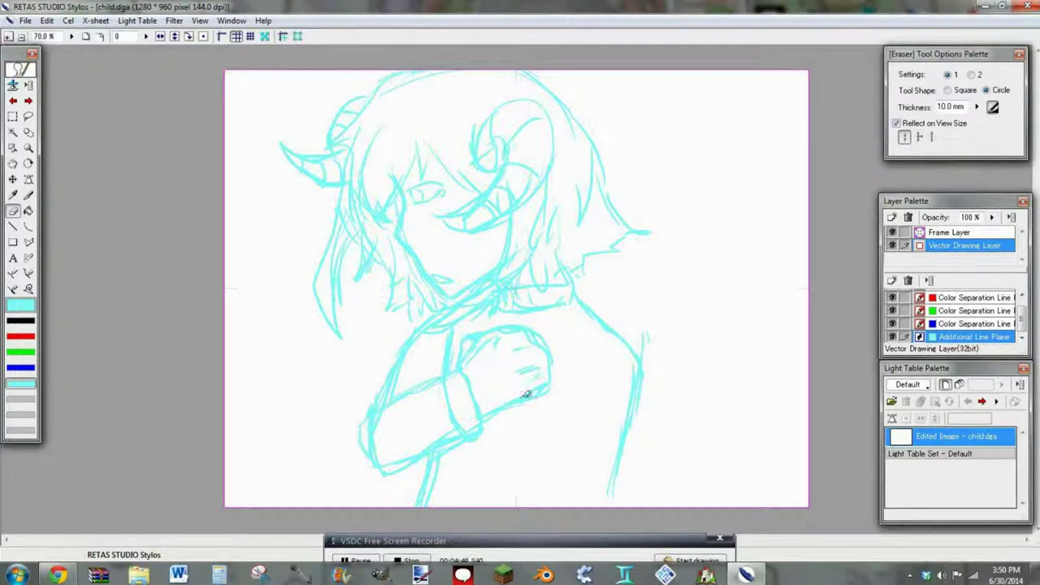
{"action": "left_click", "coordinate": [28, 195]}
{"action": "left_click_drag", "start_coordinate": [577, 382], "coordinate": [571, 502]}
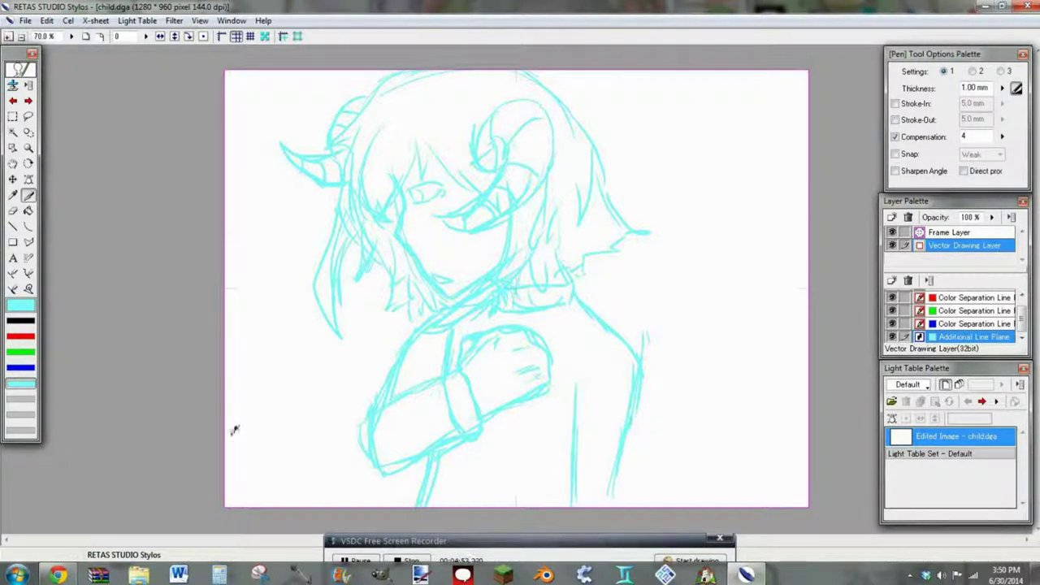
- Erase the near arm's inner and outer lines and redraw both slanting outward away from the torso
{"action": "left_click", "coordinate": [13, 211]}
{"action": "mouse_move", "coordinate": [576, 383]}
{"action": "left_mouse_down"}
{"action": "mouse_move", "coordinate": [574, 504]}
{"action": "mouse_move", "coordinate": [641, 372]}
{"action": "left_mouse_up"}
{"action": "left_click_drag", "start_coordinate": [647, 326], "coordinate": [651, 465]}
{"action": "left_click", "coordinate": [30, 197]}
{"action": "left_click_drag", "start_coordinate": [647, 410], "coordinate": [658, 498]}
{"action": "left_click_drag", "start_coordinate": [575, 380], "coordinate": [602, 473]}
{"action": "mouse_move", "coordinate": [568, 373]}
{"action": "left_mouse_down"}
{"action": "mouse_move", "coordinate": [605, 451]}
{"action": "mouse_move", "coordinate": [612, 498]}
{"action": "left_mouse_up"}
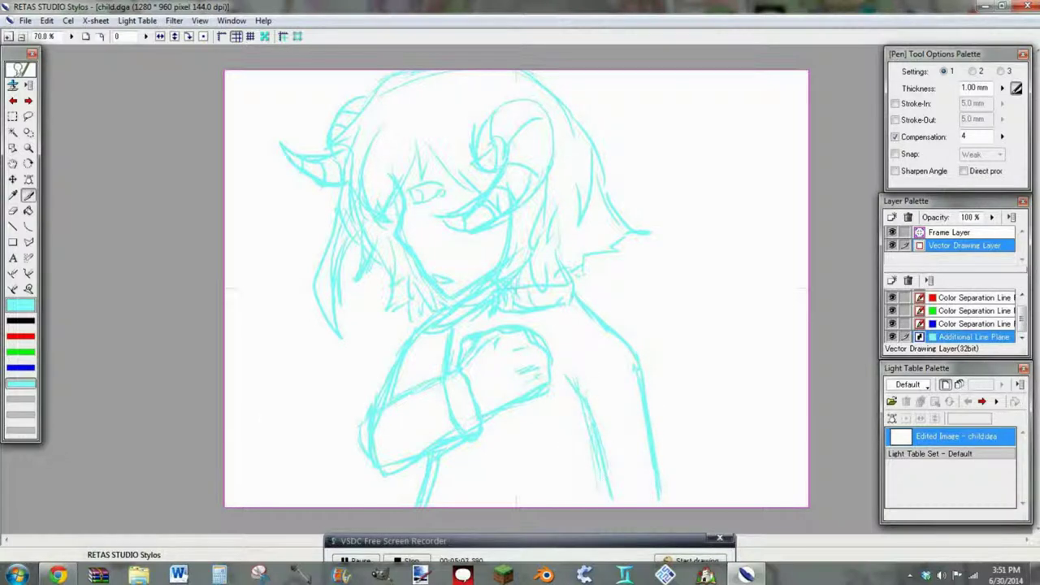
- Erase the bent arm's sleeve and cuff and redraw the upper arm and forearm with a lower elbow
{"action": "left_click", "coordinate": [13, 211]}
{"action": "mouse_move", "coordinate": [421, 331]}
{"action": "left_mouse_down"}
{"action": "mouse_move", "coordinate": [406, 350]}
{"action": "mouse_move", "coordinate": [420, 425]}
{"action": "mouse_move", "coordinate": [466, 390]}
{"action": "mouse_move", "coordinate": [455, 370]}
{"action": "left_mouse_up"}
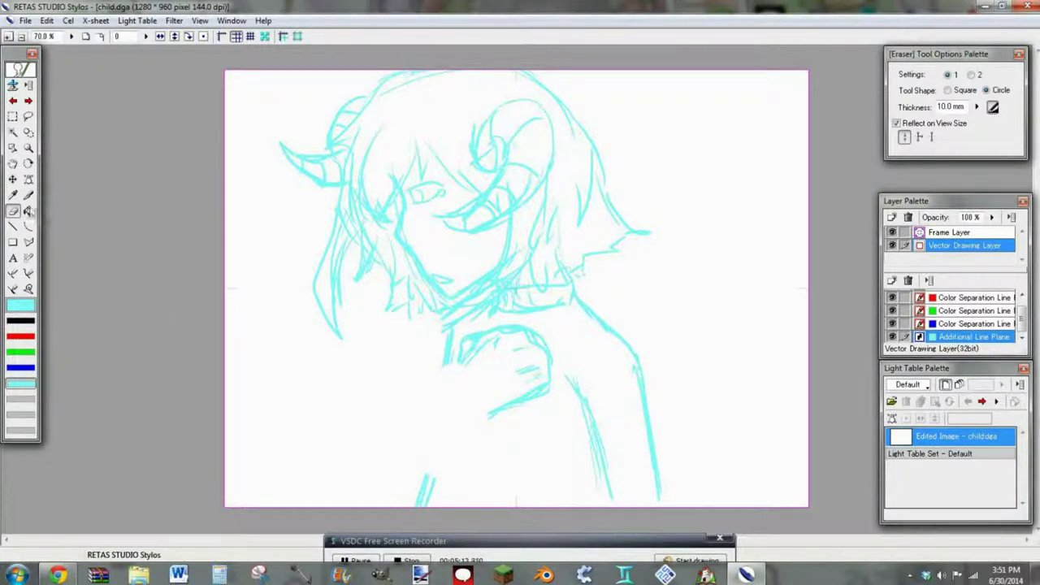
{"action": "key", "text": "p"}
{"action": "mouse_move", "coordinate": [445, 319]}
{"action": "left_mouse_down"}
{"action": "mouse_move", "coordinate": [385, 398]}
{"action": "mouse_move", "coordinate": [399, 490]}
{"action": "mouse_move", "coordinate": [499, 398]}
{"action": "mouse_move", "coordinate": [378, 494]}
{"action": "left_mouse_up"}
{"action": "left_click_drag", "start_coordinate": [448, 381], "coordinate": [372, 461]}
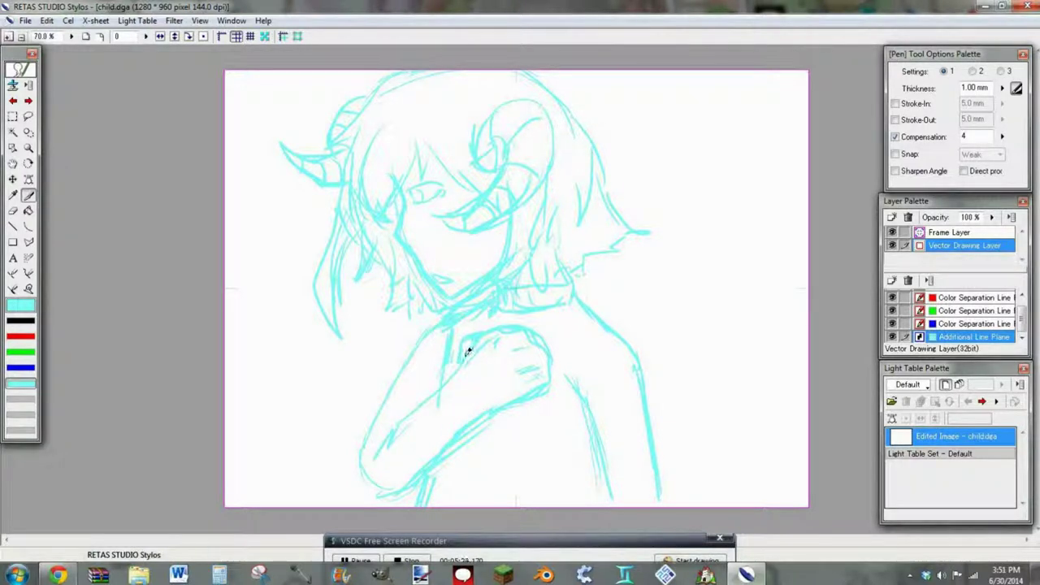
{"action": "mouse_move", "coordinate": [462, 361]}
{"action": "left_mouse_down"}
{"action": "mouse_move", "coordinate": [407, 412]}
{"action": "mouse_move", "coordinate": [403, 492]}
{"action": "left_mouse_up"}
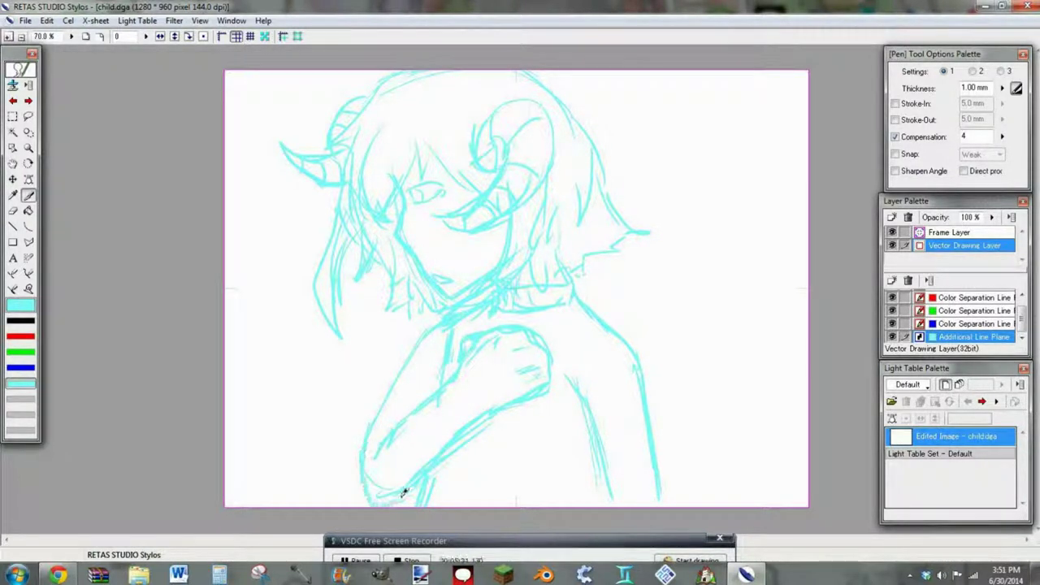
- Sketch a new cuff at the bent arm's wrist and replace the line above it with short sleeve fold strokes
{"action": "mouse_move", "coordinate": [458, 375]}
{"action": "left_mouse_down"}
{"action": "mouse_move", "coordinate": [486, 414]}
{"action": "mouse_move", "coordinate": [466, 424]}
{"action": "left_mouse_up"}
{"action": "left_click_drag", "start_coordinate": [490, 420], "coordinate": [473, 439]}
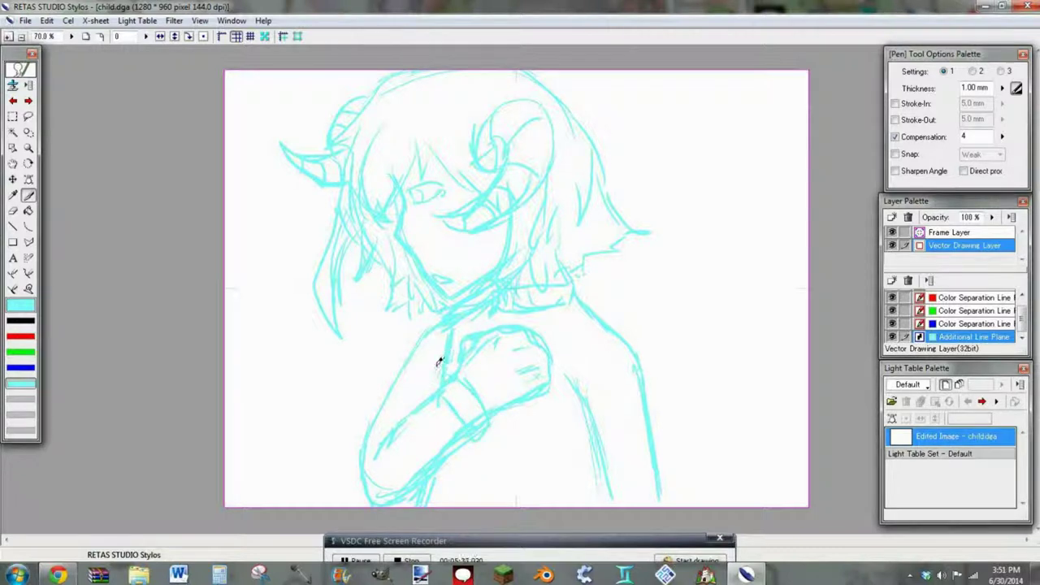
{"action": "left_click_drag", "start_coordinate": [439, 361], "coordinate": [483, 422]}
{"action": "left_click", "coordinate": [13, 211]}
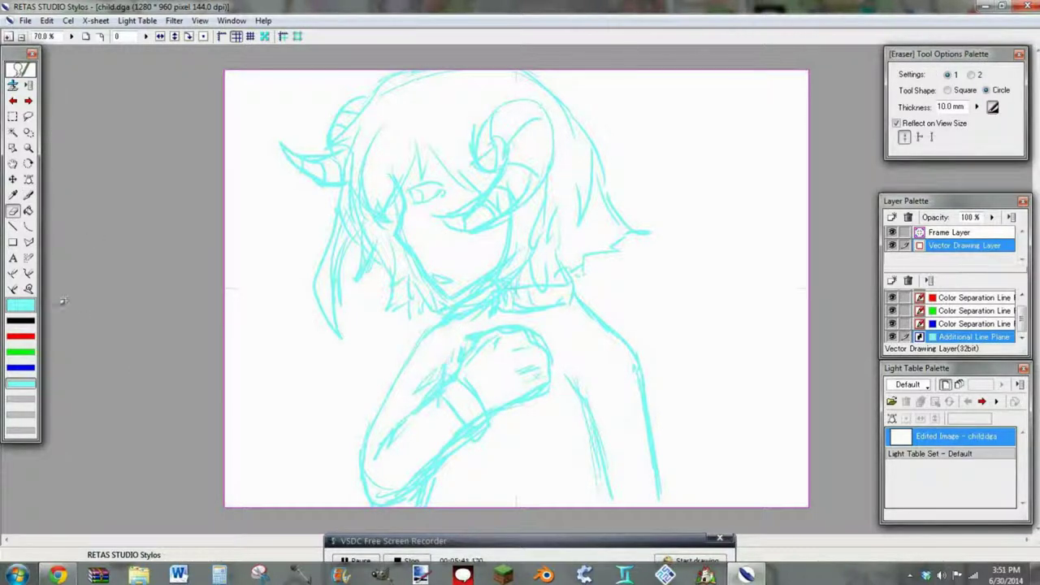
- Rework the bent arm's outer contour, and erase its outline from the shoulder down to the elbow
{"action": "left_click", "coordinate": [28, 195]}
{"action": "left_click_drag", "start_coordinate": [486, 300], "coordinate": [397, 375]}
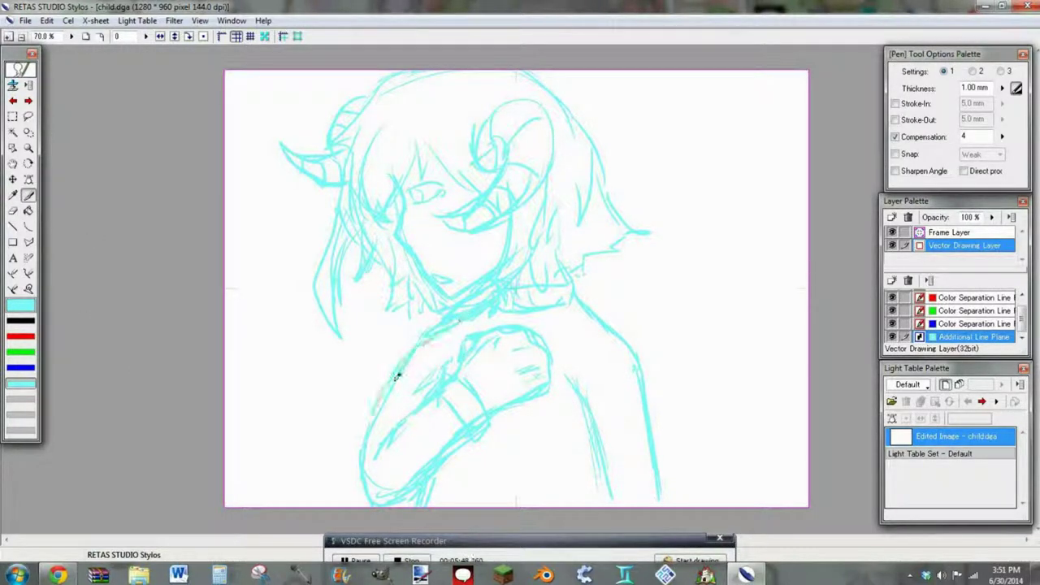
{"action": "left_click", "coordinate": [16, 209]}
{"action": "mouse_move", "coordinate": [422, 315]}
{"action": "left_mouse_down"}
{"action": "mouse_move", "coordinate": [454, 336]}
{"action": "mouse_move", "coordinate": [344, 394]}
{"action": "left_mouse_up"}
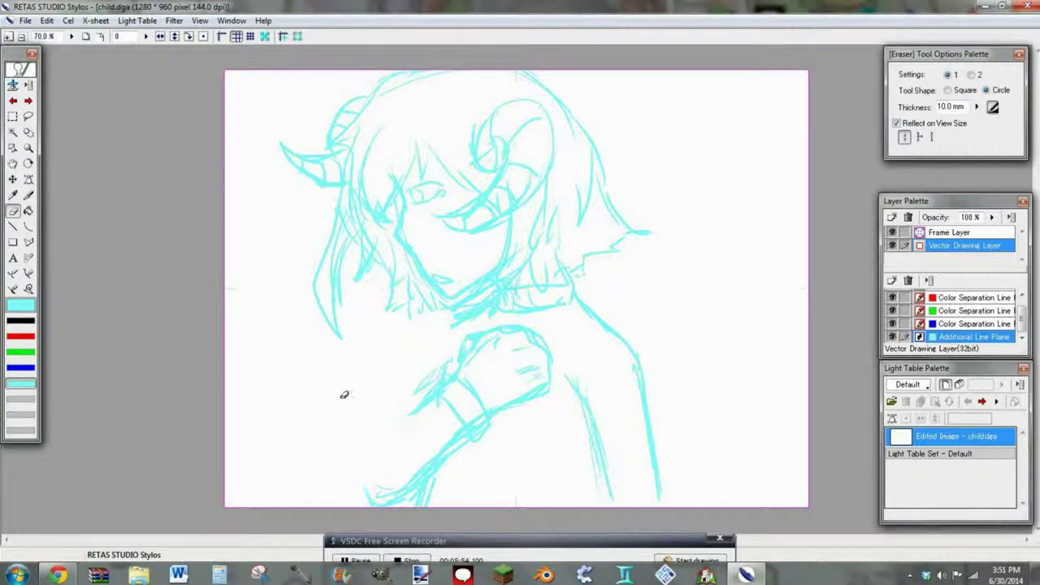
- Lasso the bent arm and fist and rotate the selection by 12 degrees
{"action": "left_click", "coordinate": [12, 117]}
{"action": "left_click", "coordinate": [28, 116]}
{"action": "mouse_move", "coordinate": [451, 327]}
{"action": "left_mouse_down"}
{"action": "mouse_move", "coordinate": [505, 320]}
{"action": "mouse_move", "coordinate": [418, 489]}
{"action": "mouse_move", "coordinate": [449, 332]}
{"action": "left_mouse_up"}
{"action": "left_click", "coordinate": [46, 20]}
{"action": "mouse_move", "coordinate": [162, 269]}
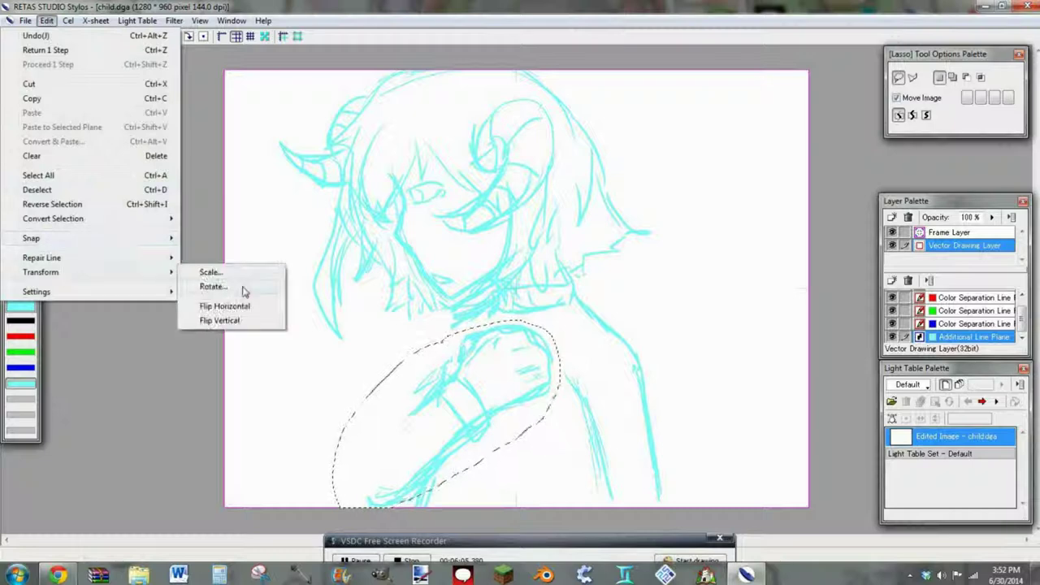
{"action": "left_click", "coordinate": [301, 289]}
{"action": "left_click_drag", "start_coordinate": [500, 401], "coordinate": [528, 346]}
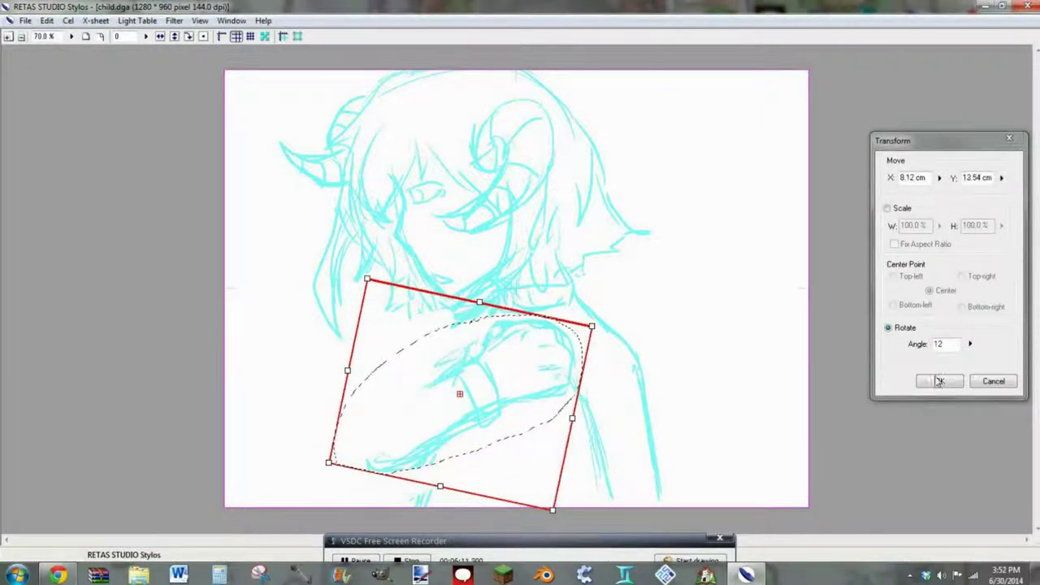
{"action": "left_click", "coordinate": [939, 381]}
- Scale the selected arm and fist to 85.5% width and 115.1% height, reposition it on the chest, and deselect it
{"action": "left_click", "coordinate": [46, 20]}
{"action": "mouse_move", "coordinate": [105, 270]}
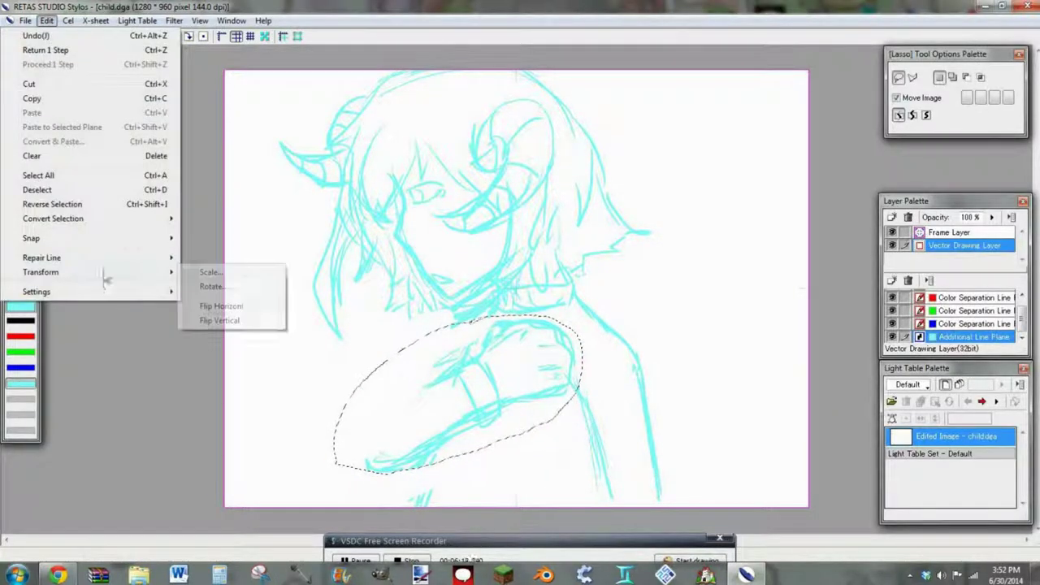
{"action": "left_click", "coordinate": [235, 288]}
{"action": "left_click_drag", "start_coordinate": [334, 394], "coordinate": [391, 399]}
{"action": "left_click_drag", "start_coordinate": [524, 375], "coordinate": [496, 383]}
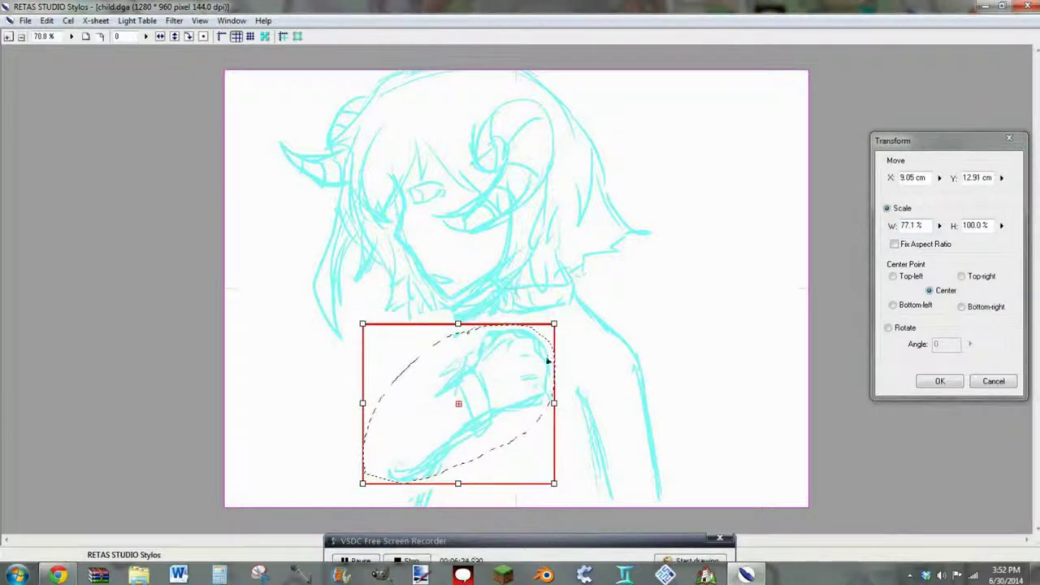
{"action": "left_click_drag", "start_coordinate": [554, 323], "coordinate": [575, 301]}
{"action": "left_click_drag", "start_coordinate": [549, 350], "coordinate": [527, 401]}
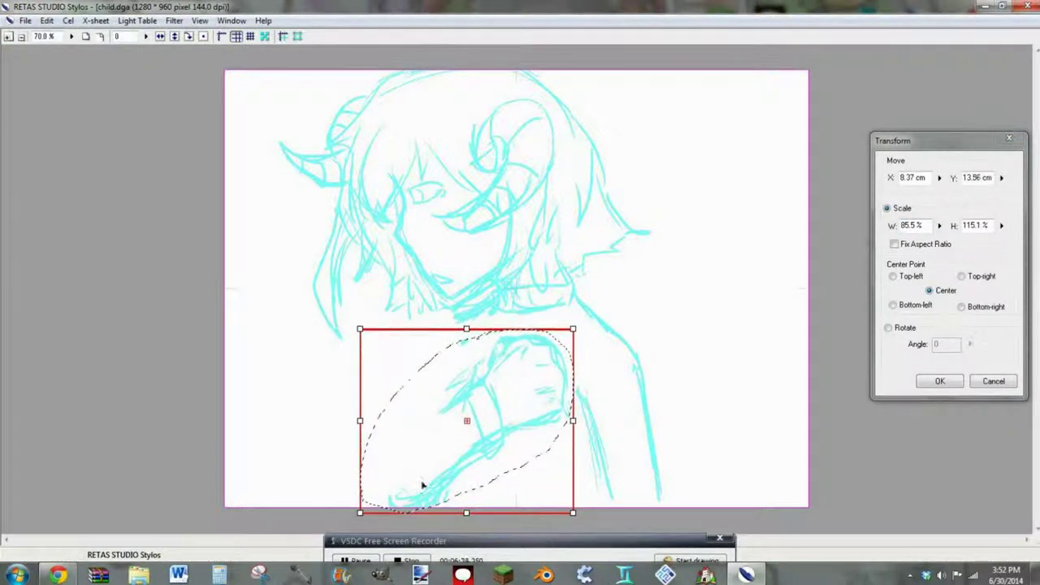
{"action": "left_click", "coordinate": [950, 382]}
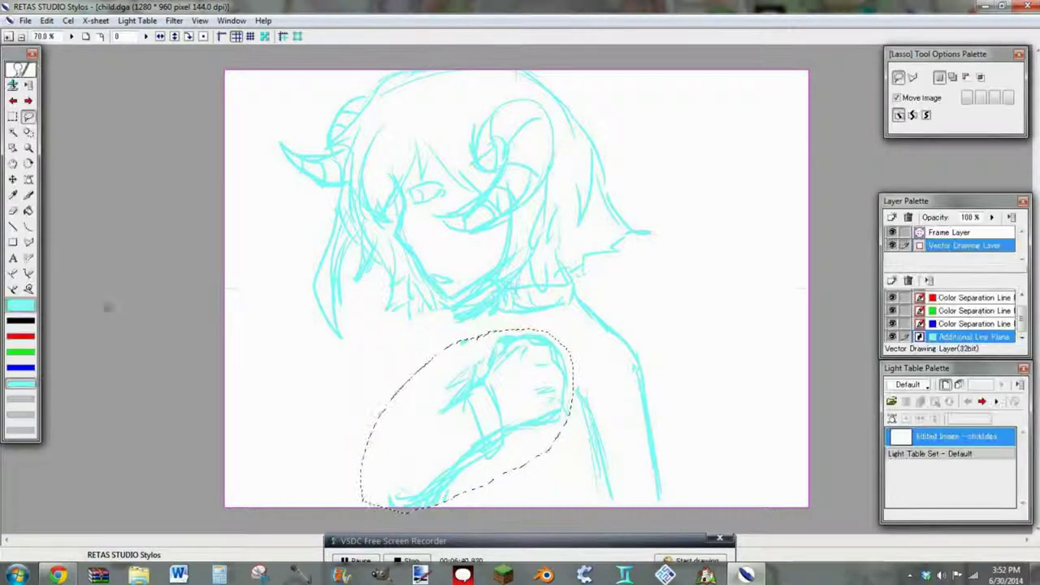
{"action": "left_click", "coordinate": [47, 21]}
{"action": "left_click", "coordinate": [49, 189]}
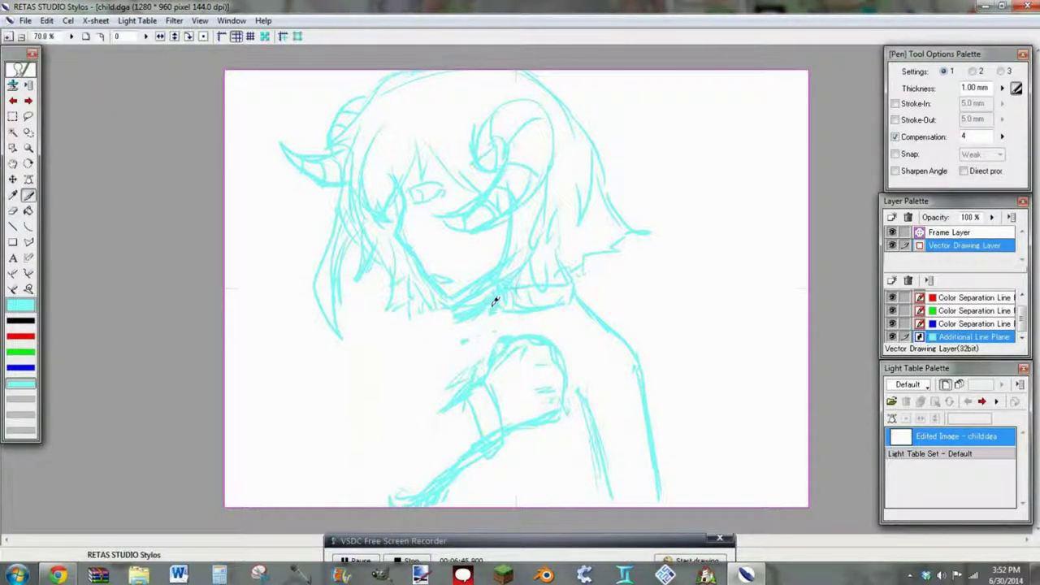
- Redraw the bent arm's outer contour from shoulder to elbow and its inner forearm line, with fold strokes near the wrist
{"action": "left_click_drag", "start_coordinate": [449, 326], "coordinate": [382, 487]}
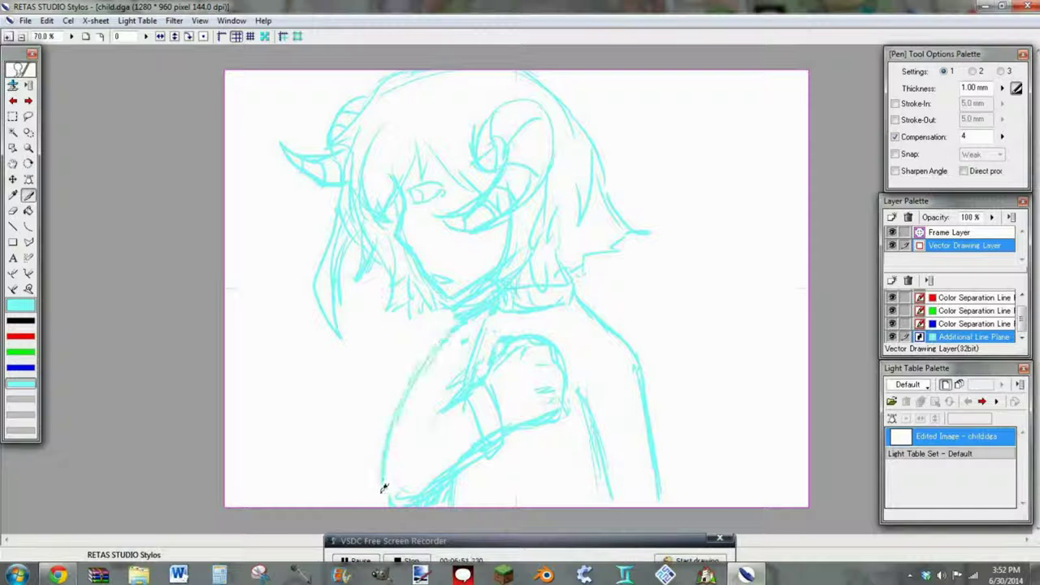
{"action": "left_click_drag", "start_coordinate": [439, 416], "coordinate": [404, 447]}
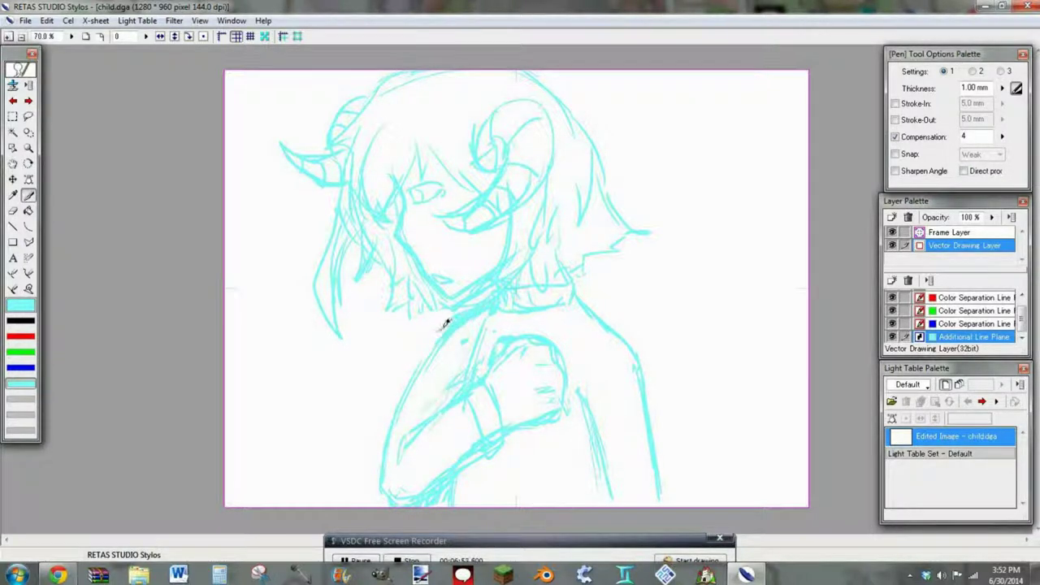
{"action": "left_click_drag", "start_coordinate": [445, 323], "coordinate": [388, 481]}
{"action": "left_click_drag", "start_coordinate": [463, 331], "coordinate": [451, 398]}
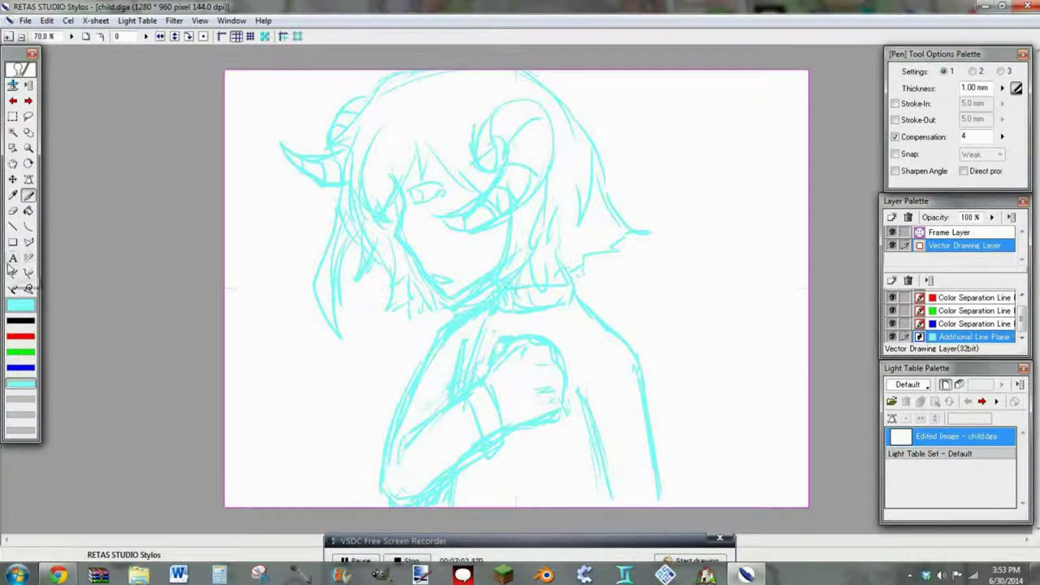
- Sketch a loose draped collar around the neck, spreading over the upper chest and near shoulder
{"action": "left_click_drag", "start_coordinate": [507, 313], "coordinate": [567, 314]}
{"action": "mouse_move", "coordinate": [575, 289]}
{"action": "left_mouse_down"}
{"action": "mouse_move", "coordinate": [607, 307]}
{"action": "mouse_move", "coordinate": [532, 335]}
{"action": "left_mouse_up"}
{"action": "left_click_drag", "start_coordinate": [465, 327], "coordinate": [520, 335]}
{"action": "left_click_drag", "start_coordinate": [600, 291], "coordinate": [640, 336]}
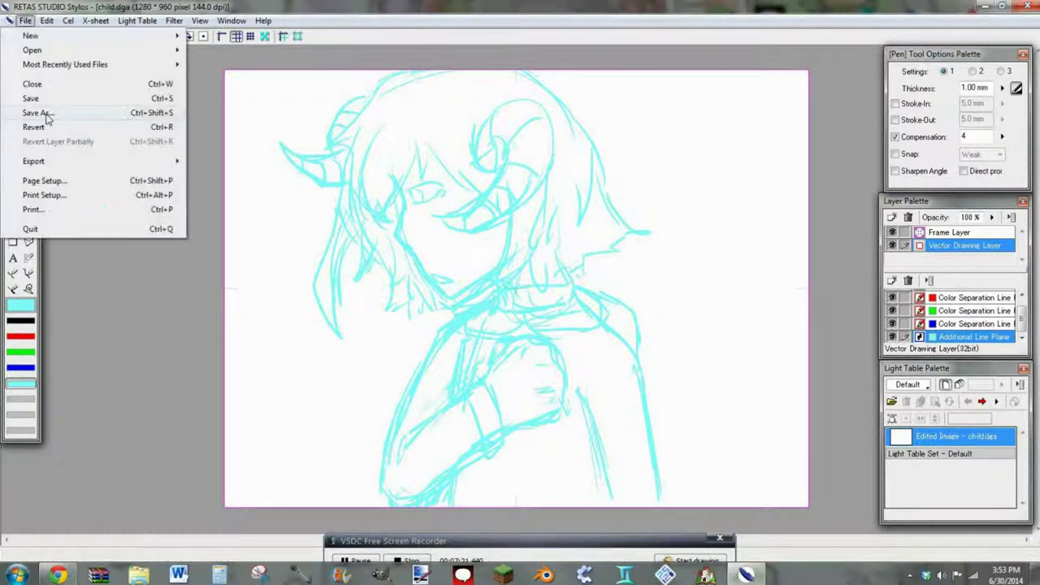
{"action": "mouse_move", "coordinate": [568, 325]}
{"action": "left_mouse_down"}
{"action": "mouse_move", "coordinate": [715, 436]}
{"action": "mouse_move", "coordinate": [658, 488]}
{"action": "left_mouse_up"}
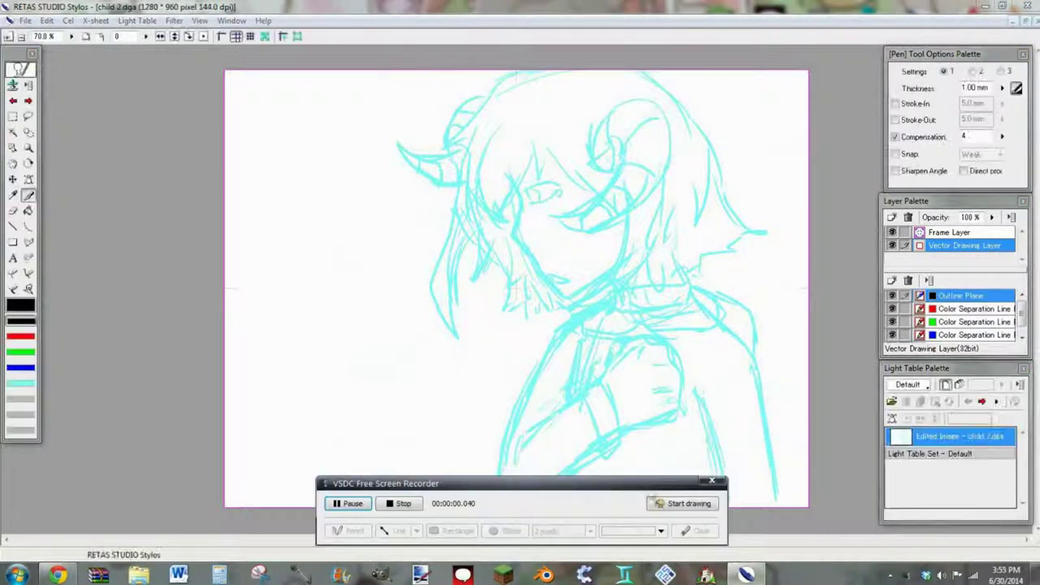
{"action": "left_click_drag", "start_coordinate": [653, 489], "coordinate": [650, 556]}
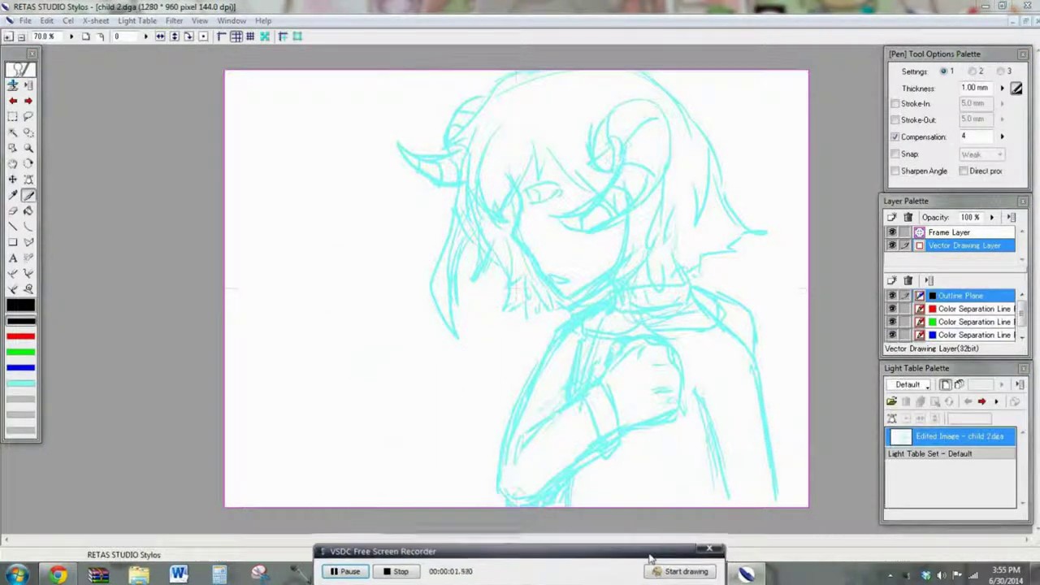
- Ink the face contour in black with the Curve tool, from the brow past the cheek to the chin and jaw
{"action": "left_click", "coordinate": [8, 36]}
{"action": "scroll", "coordinate": [244, 230], "scroll_direction": "up", "scroll_amount": 1}
{"action": "left_click", "coordinate": [28, 227]}
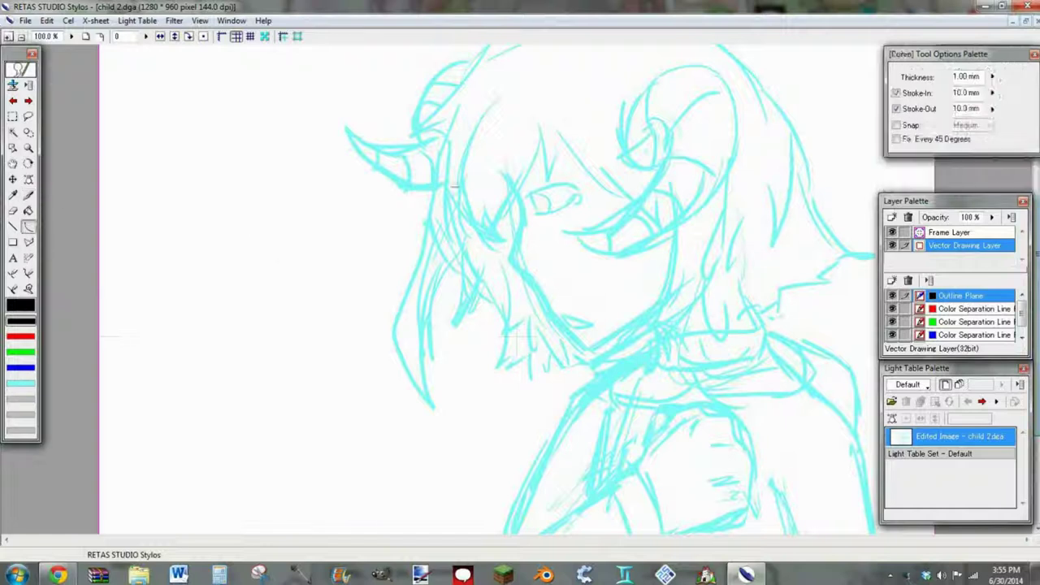
{"action": "mouse_move", "coordinate": [516, 192]}
{"action": "left_mouse_down"}
{"action": "mouse_move", "coordinate": [512, 258]}
{"action": "mouse_move", "coordinate": [554, 328]}
{"action": "mouse_move", "coordinate": [586, 348]}
{"action": "mouse_move", "coordinate": [661, 300]}
{"action": "left_mouse_up"}
{"action": "left_click", "coordinate": [533, 219]}
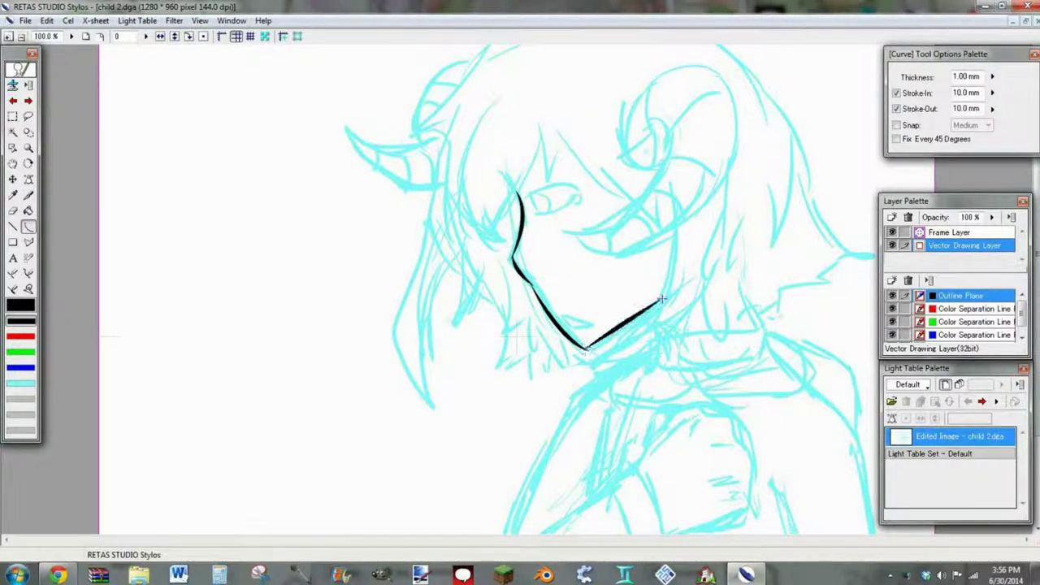
{"action": "left_click", "coordinate": [584, 359]}
- Ink the near horn's inner and outer curves from its pointed tip up toward the curl
{"action": "mouse_move", "coordinate": [566, 231]}
{"action": "left_mouse_down"}
{"action": "mouse_move", "coordinate": [654, 120]}
{"action": "mouse_move", "coordinate": [668, 148]}
{"action": "mouse_move", "coordinate": [649, 120]}
{"action": "left_mouse_up"}
{"action": "left_click", "coordinate": [631, 243]}
{"action": "left_click", "coordinate": [683, 121]}
{"action": "mouse_move", "coordinate": [573, 235]}
{"action": "left_mouse_down"}
{"action": "mouse_move", "coordinate": [737, 146]}
{"action": "mouse_move", "coordinate": [674, 68]}
{"action": "left_mouse_up"}
{"action": "left_click", "coordinate": [655, 306]}
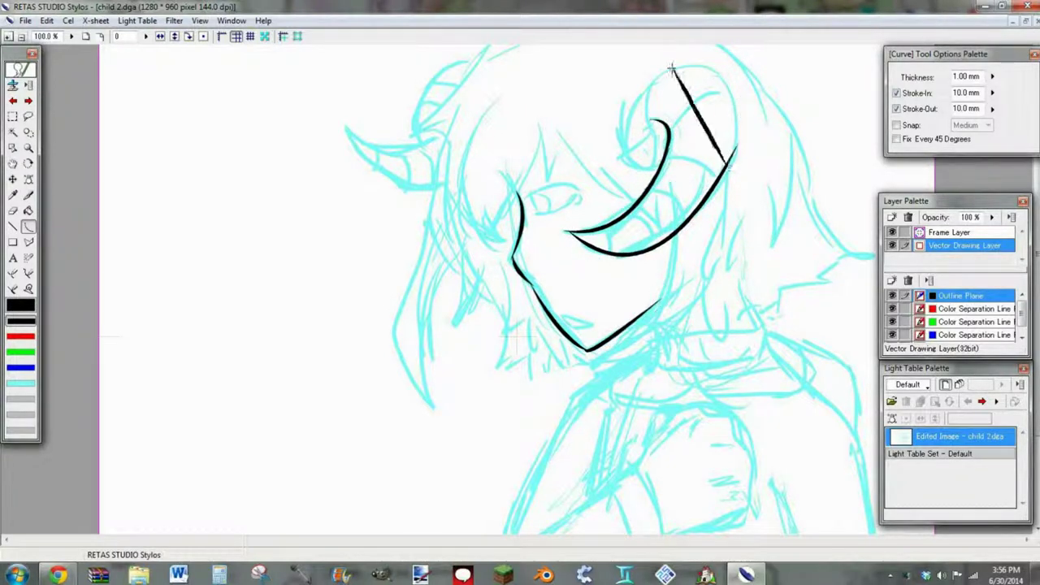
- Undo the misplaced horn stroke and ink the near horn's large outer arc curling around into the spiral
{"action": "left_click", "coordinate": [757, 64]}
{"action": "key", "text": "ctrl+z"}
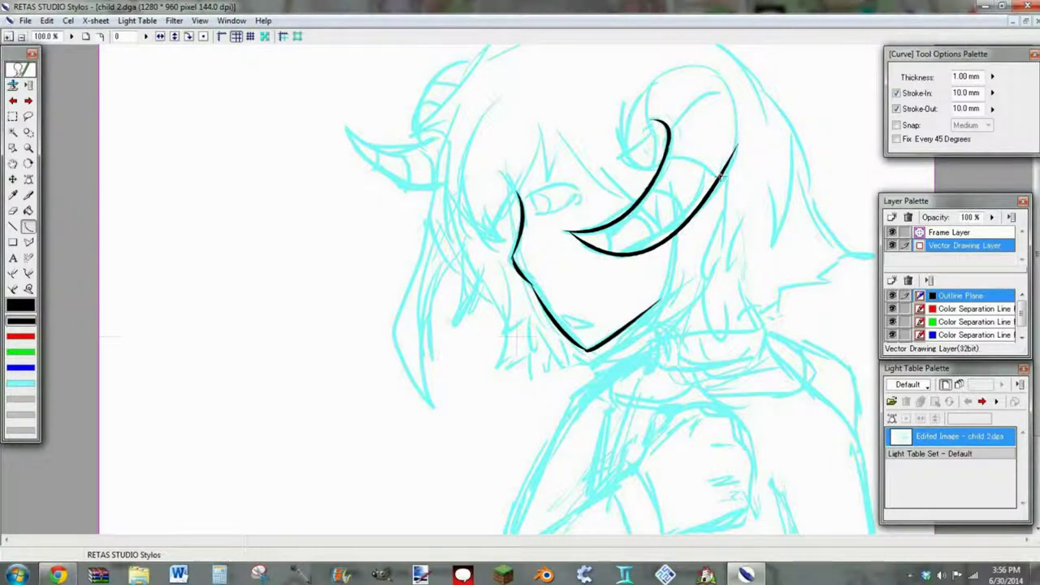
{"action": "mouse_move", "coordinate": [720, 177]}
{"action": "left_mouse_down"}
{"action": "mouse_move", "coordinate": [721, 77]}
{"action": "mouse_move", "coordinate": [657, 78]}
{"action": "mouse_move", "coordinate": [623, 141]}
{"action": "mouse_move", "coordinate": [631, 81]}
{"action": "mouse_move", "coordinate": [634, 166]}
{"action": "mouse_move", "coordinate": [650, 144]}
{"action": "mouse_move", "coordinate": [642, 162]}
{"action": "left_mouse_up"}
{"action": "left_click", "coordinate": [754, 127]}
{"action": "left_click", "coordinate": [719, 49]}
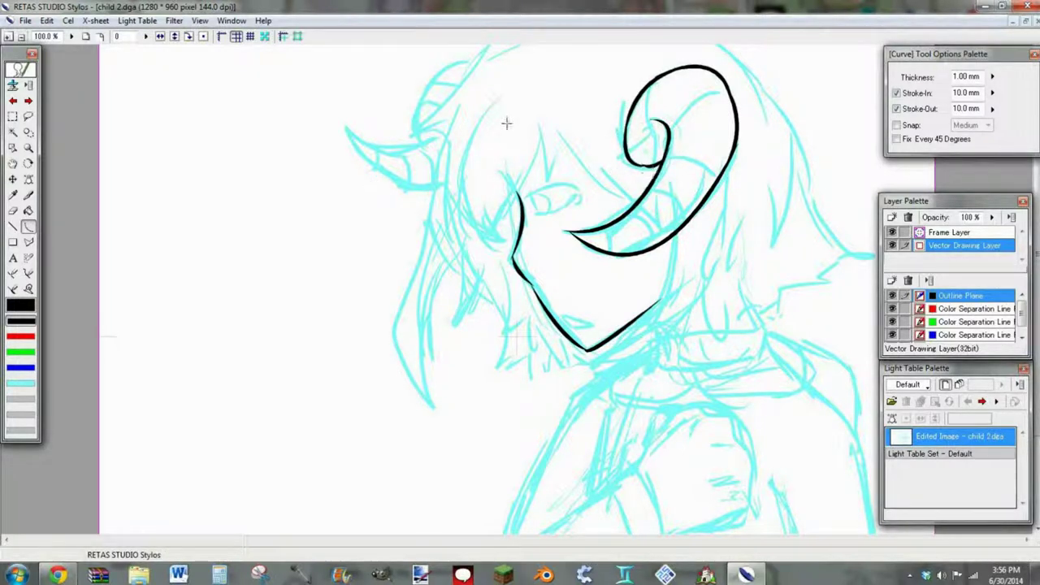
- Ink the far side of the hair with two pointed outer tufts and the outline running down past the temple
{"action": "mouse_move", "coordinate": [411, 216]}
{"action": "left_mouse_down"}
{"action": "mouse_move", "coordinate": [423, 182]}
{"action": "mouse_move", "coordinate": [397, 235]}
{"action": "mouse_move", "coordinate": [442, 168]}
{"action": "left_mouse_up"}
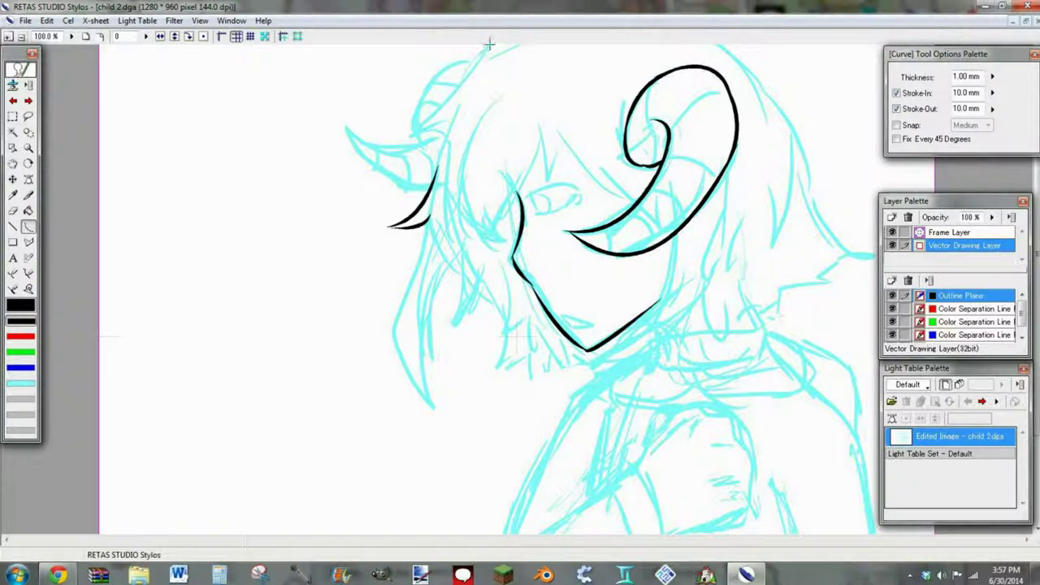
{"action": "mouse_move", "coordinate": [485, 49]}
{"action": "left_mouse_down"}
{"action": "mouse_move", "coordinate": [416, 130]}
{"action": "mouse_move", "coordinate": [442, 121]}
{"action": "mouse_move", "coordinate": [424, 131]}
{"action": "left_mouse_up"}
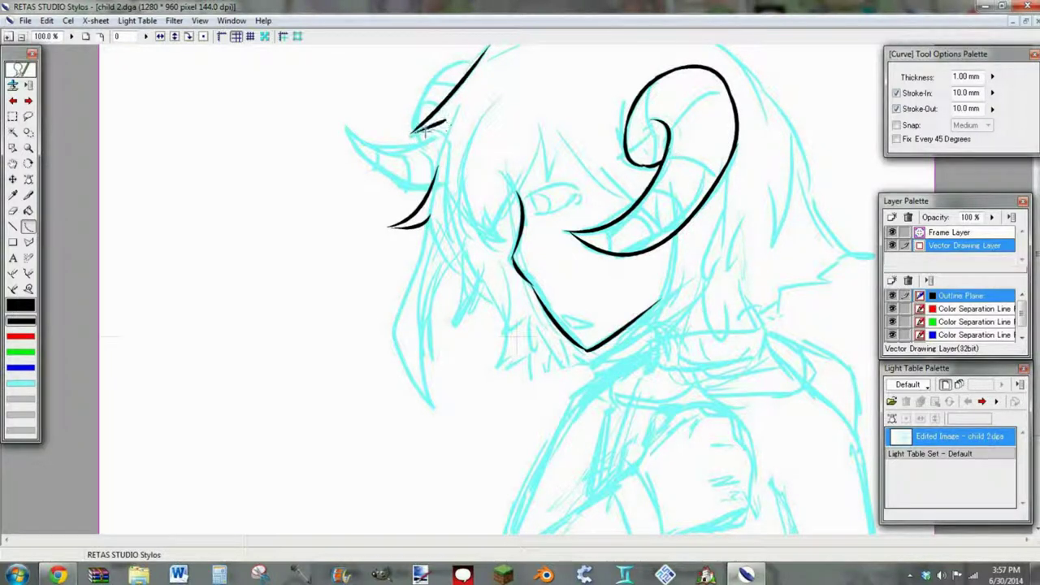
{"action": "mouse_move", "coordinate": [461, 101]}
{"action": "left_mouse_down"}
{"action": "mouse_move", "coordinate": [428, 228]}
{"action": "mouse_move", "coordinate": [455, 272]}
{"action": "left_mouse_up"}
{"action": "left_click", "coordinate": [416, 215]}
{"action": "left_click", "coordinate": [453, 277]}
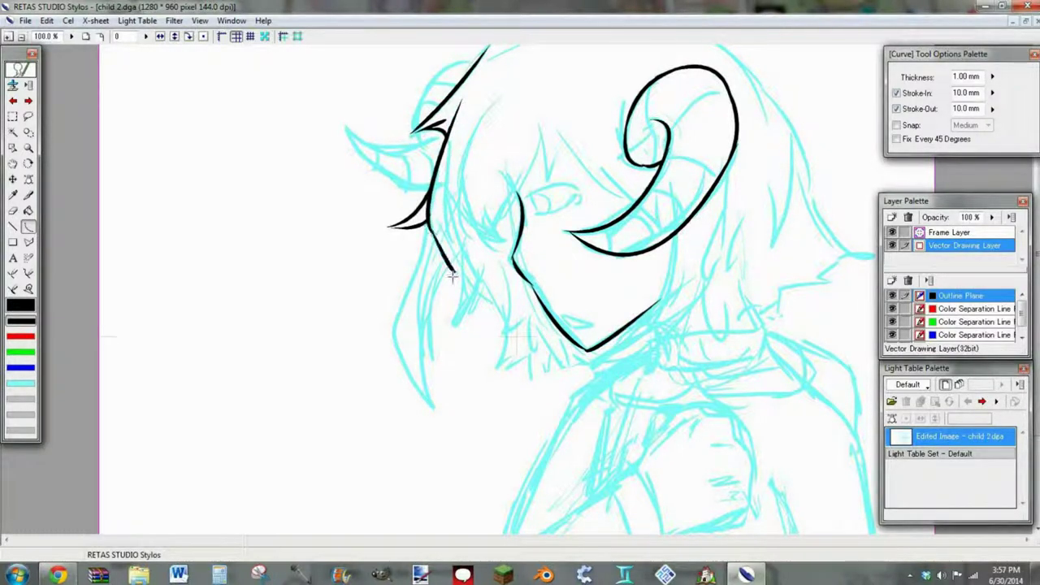
- Ink the long pointed side lock on the far side of the face, with a thinner strand beside it
{"action": "mouse_move", "coordinate": [426, 229]}
{"action": "left_mouse_down"}
{"action": "mouse_move", "coordinate": [392, 338]}
{"action": "mouse_move", "coordinate": [433, 409]}
{"action": "mouse_move", "coordinate": [418, 291]}
{"action": "left_mouse_up"}
{"action": "left_click", "coordinate": [389, 337]}
{"action": "left_click", "coordinate": [415, 385]}
{"action": "left_click", "coordinate": [416, 340]}
{"action": "left_click", "coordinate": [425, 303]}
{"action": "mouse_move", "coordinate": [420, 333]}
{"action": "left_mouse_down"}
{"action": "mouse_move", "coordinate": [443, 273]}
{"action": "mouse_move", "coordinate": [445, 371]}
{"action": "mouse_move", "coordinate": [434, 288]}
{"action": "left_mouse_up"}
{"action": "left_click", "coordinate": [430, 355]}
{"action": "left_click", "coordinate": [417, 312]}
{"action": "left_click_drag", "start_coordinate": [436, 243], "coordinate": [433, 290]}
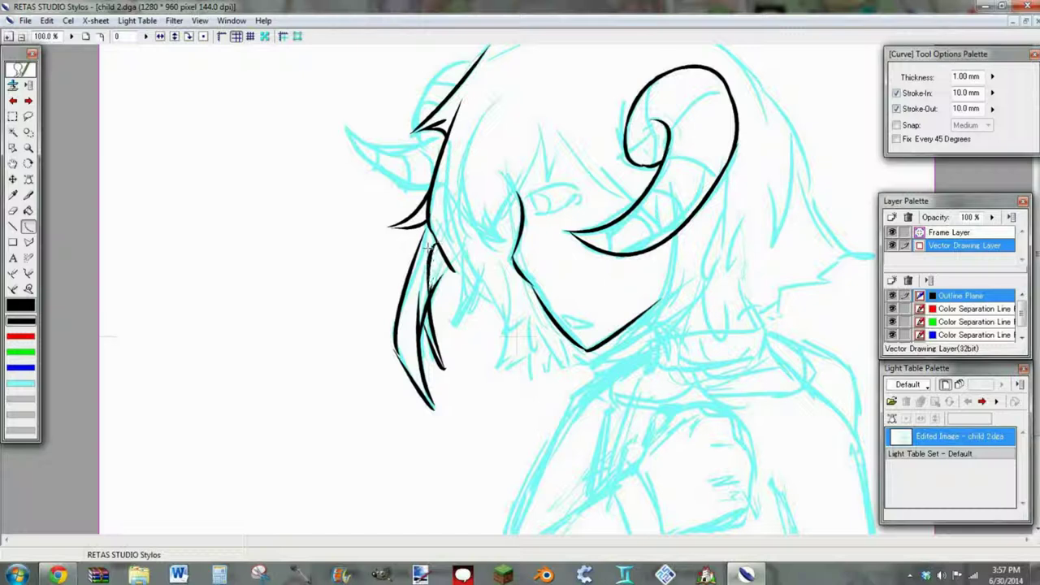
- Ink the small strands above the side lock and the curved bangs with pointed gaps over the forehead
{"action": "mouse_move", "coordinate": [461, 257]}
{"action": "left_mouse_down"}
{"action": "mouse_move", "coordinate": [446, 262]}
{"action": "mouse_move", "coordinate": [447, 217]}
{"action": "left_mouse_up"}
{"action": "left_click_drag", "start_coordinate": [446, 163], "coordinate": [502, 240]}
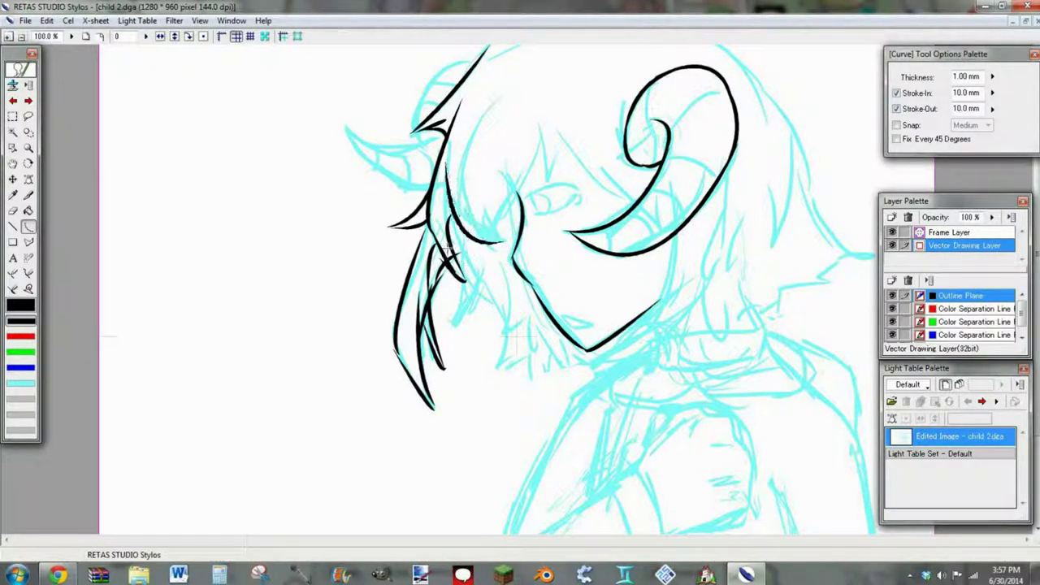
{"action": "left_click", "coordinate": [451, 243]}
{"action": "mouse_move", "coordinate": [484, 201]}
{"action": "left_mouse_down"}
{"action": "mouse_move", "coordinate": [500, 238]}
{"action": "mouse_move", "coordinate": [545, 143]}
{"action": "mouse_move", "coordinate": [522, 184]}
{"action": "mouse_move", "coordinate": [540, 126]}
{"action": "left_mouse_up"}
{"action": "left_click", "coordinate": [511, 212]}
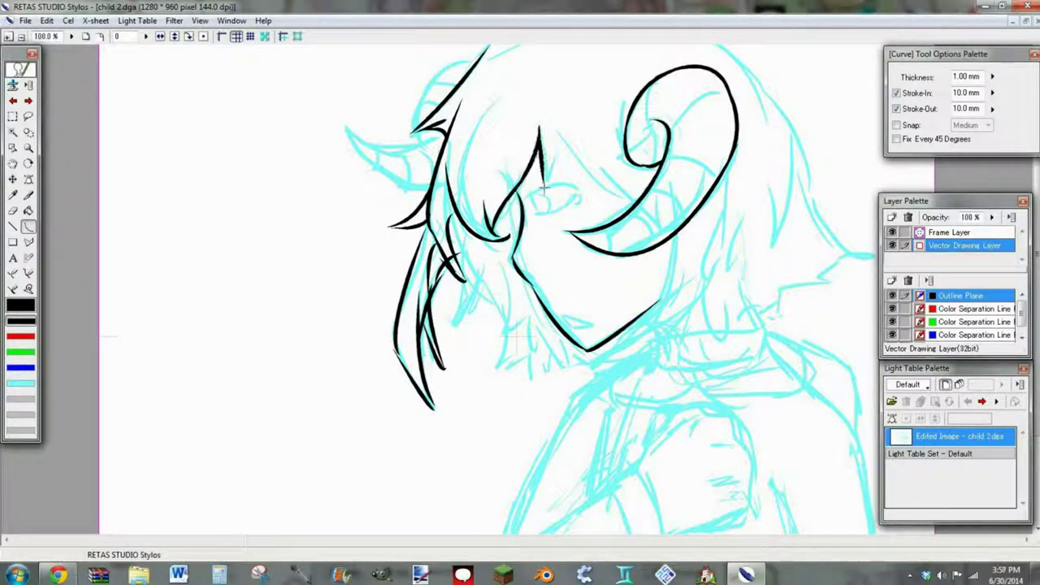
{"action": "left_click_drag", "start_coordinate": [545, 181], "coordinate": [558, 139]}
- Ink the pointed hair locks hanging beside the far cheek
{"action": "mouse_move", "coordinate": [449, 219]}
{"action": "left_mouse_down"}
{"action": "mouse_move", "coordinate": [466, 324]}
{"action": "mouse_move", "coordinate": [491, 261]}
{"action": "mouse_move", "coordinate": [499, 366]}
{"action": "left_mouse_up"}
{"action": "left_click", "coordinate": [484, 295]}
{"action": "left_click", "coordinate": [502, 300]}
{"action": "left_click_drag", "start_coordinate": [497, 262], "coordinate": [504, 348]}
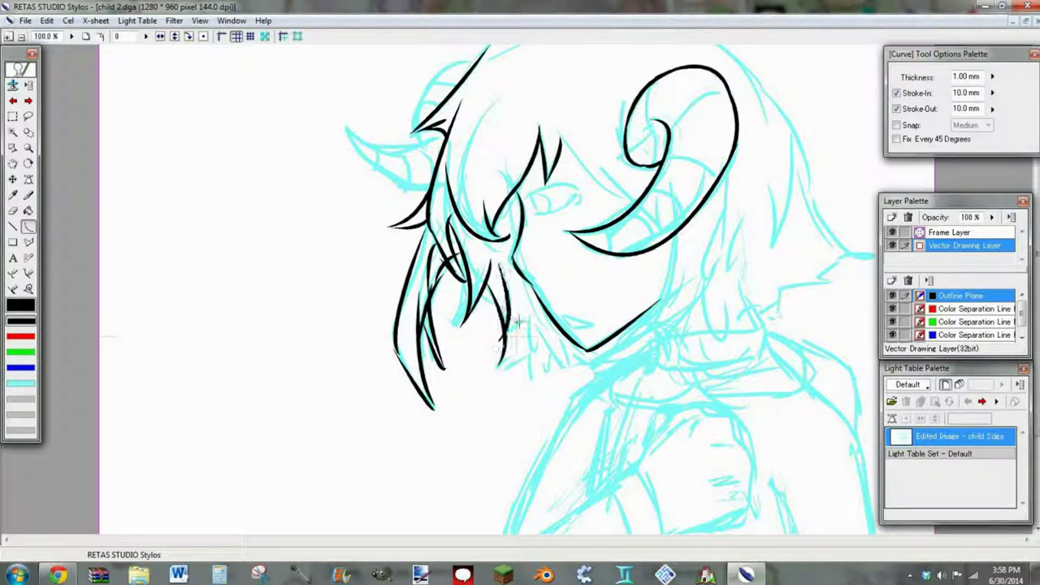
- Ink the short jagged hair tufts below the far side of the jaw and close the neighbouring lock's tip
{"action": "left_click_drag", "start_coordinate": [510, 309], "coordinate": [527, 366]}
{"action": "left_click_drag", "start_coordinate": [531, 323], "coordinate": [569, 377]}
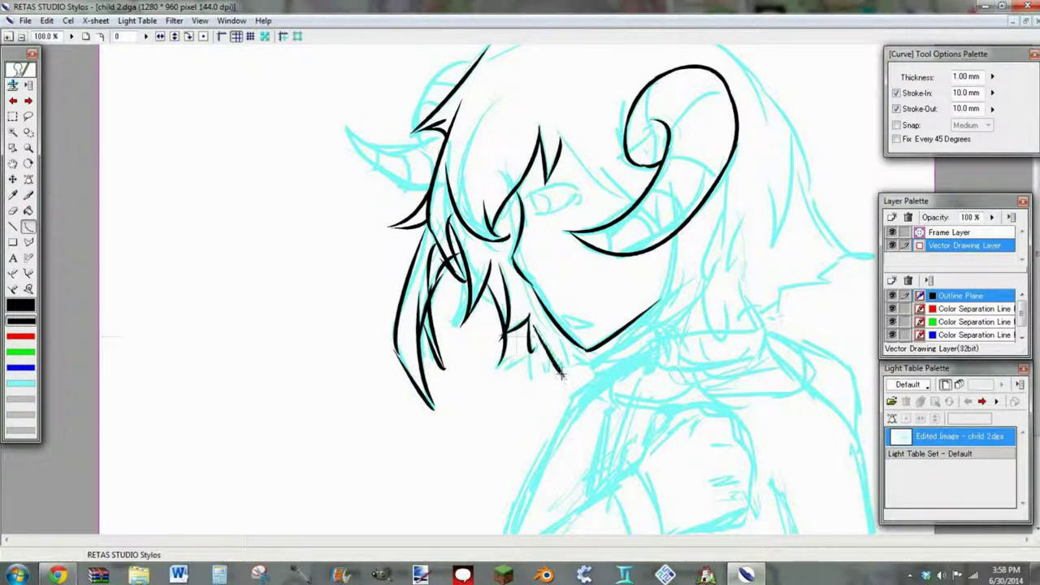
{"action": "mouse_move", "coordinate": [552, 333]}
{"action": "left_mouse_down"}
{"action": "mouse_move", "coordinate": [570, 373]}
{"action": "mouse_move", "coordinate": [543, 393]}
{"action": "left_mouse_up"}
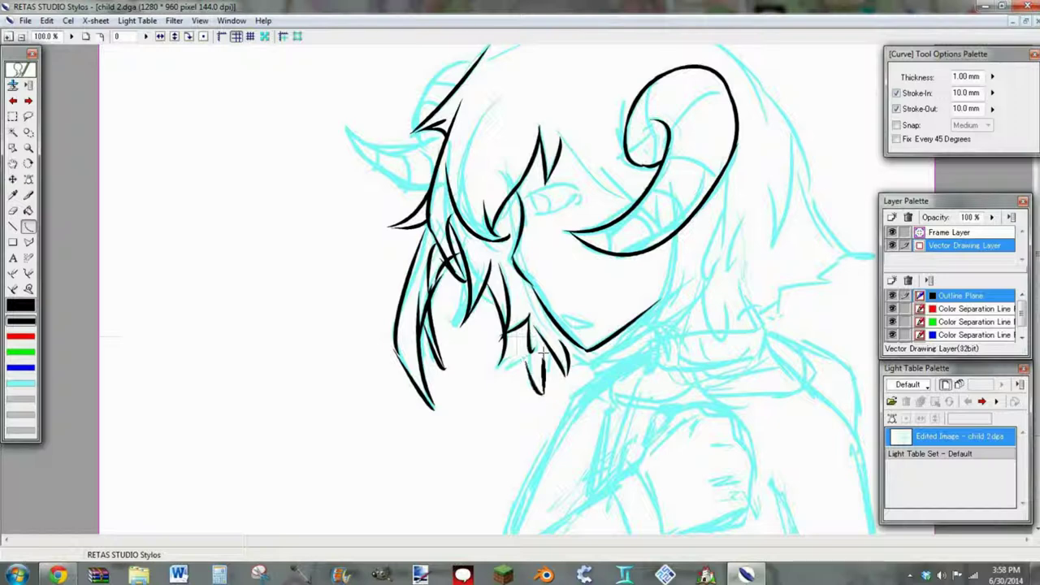
{"action": "left_click", "coordinate": [539, 371]}
{"action": "left_click_drag", "start_coordinate": [541, 356], "coordinate": [550, 376]}
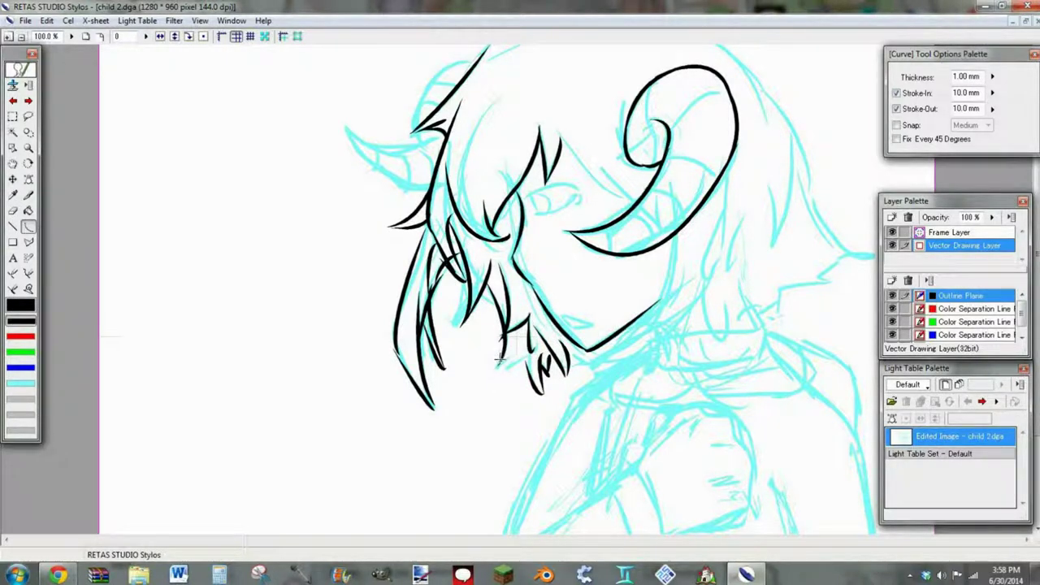
{"action": "left_click", "coordinate": [985, 6]}
{"action": "left_click", "coordinate": [746, 574]}
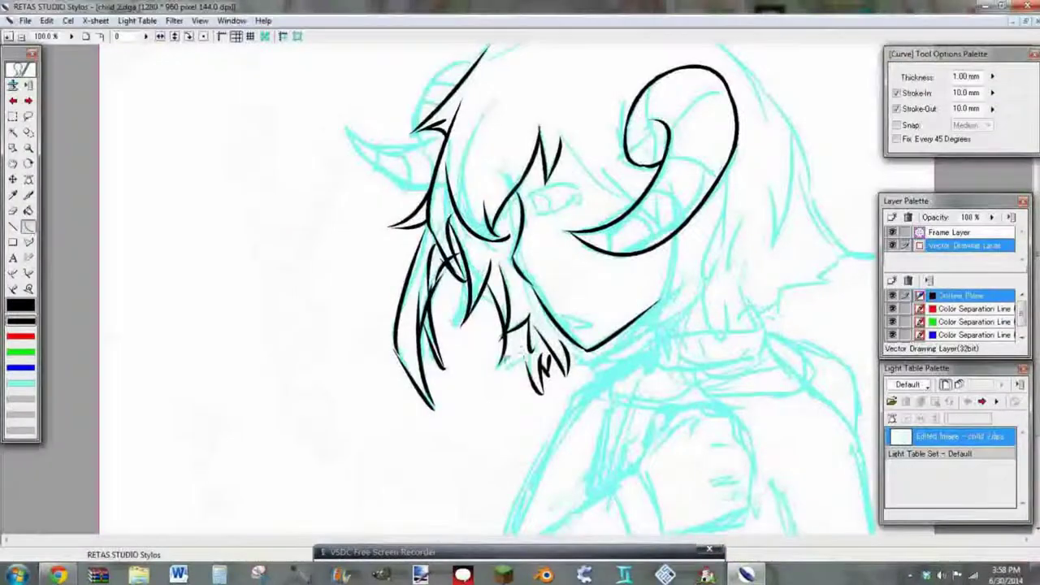
{"action": "left_click_drag", "start_coordinate": [501, 362], "coordinate": [513, 352]}
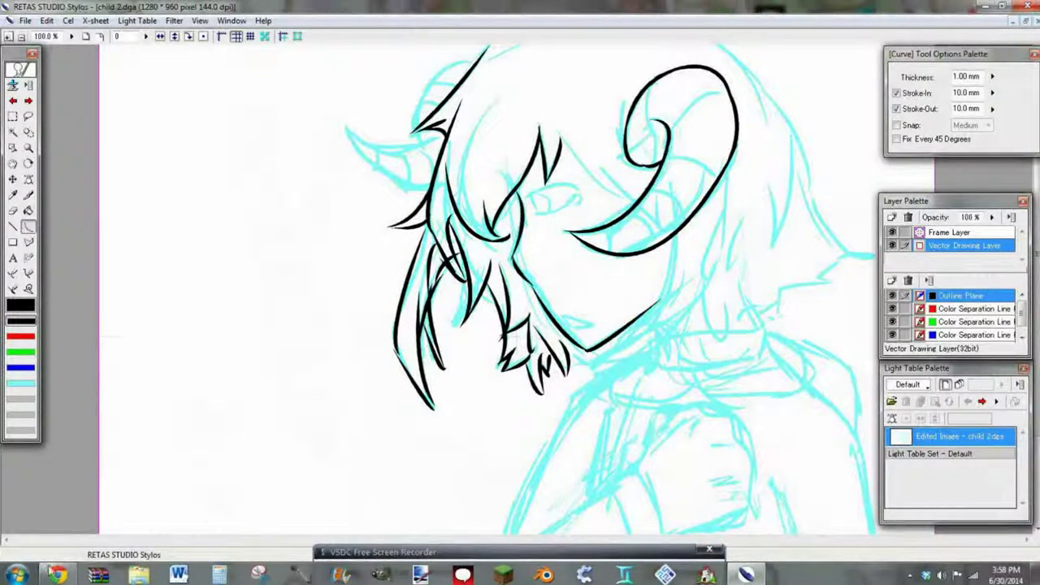
- Switch to Chrome, open "The Girl in the Photograph" from the YouTube playlist, and return to the drawing
{"action": "left_click", "coordinate": [53, 574]}
{"action": "left_click", "coordinate": [805, 280]}
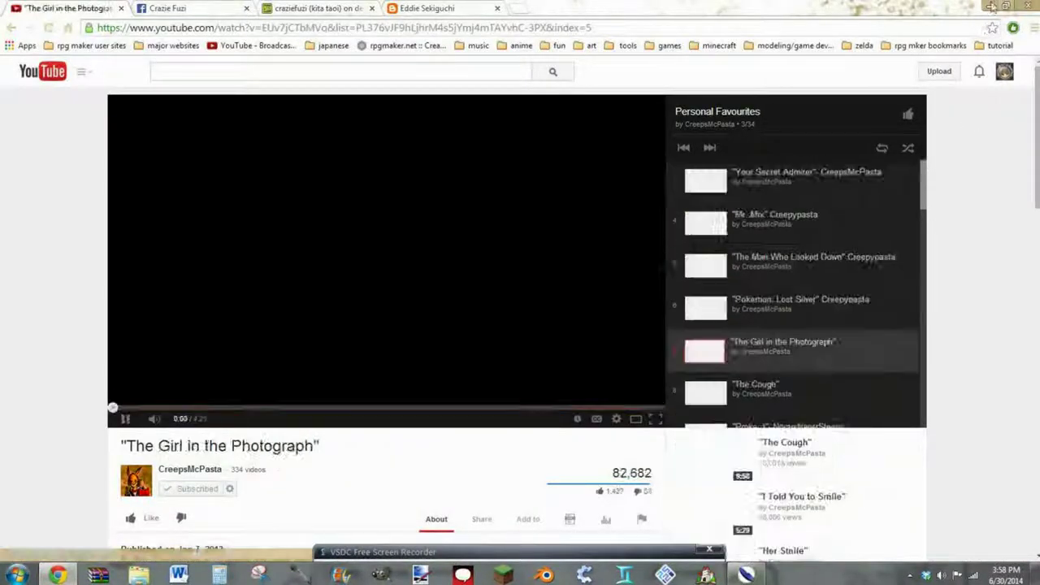
{"action": "left_click", "coordinate": [989, 7]}
{"action": "mouse_move", "coordinate": [655, 553]}
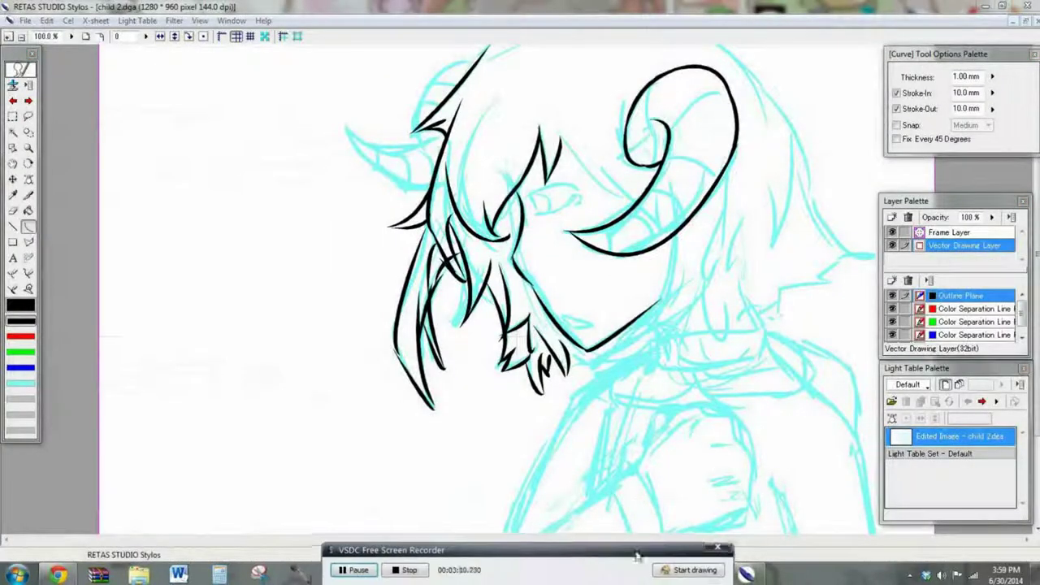
{"action": "left_click", "coordinate": [453, 400]}
- Ink the near side of the face below the horn and the long curved hair line sweeping under the jaw
{"action": "left_click", "coordinate": [21, 36]}
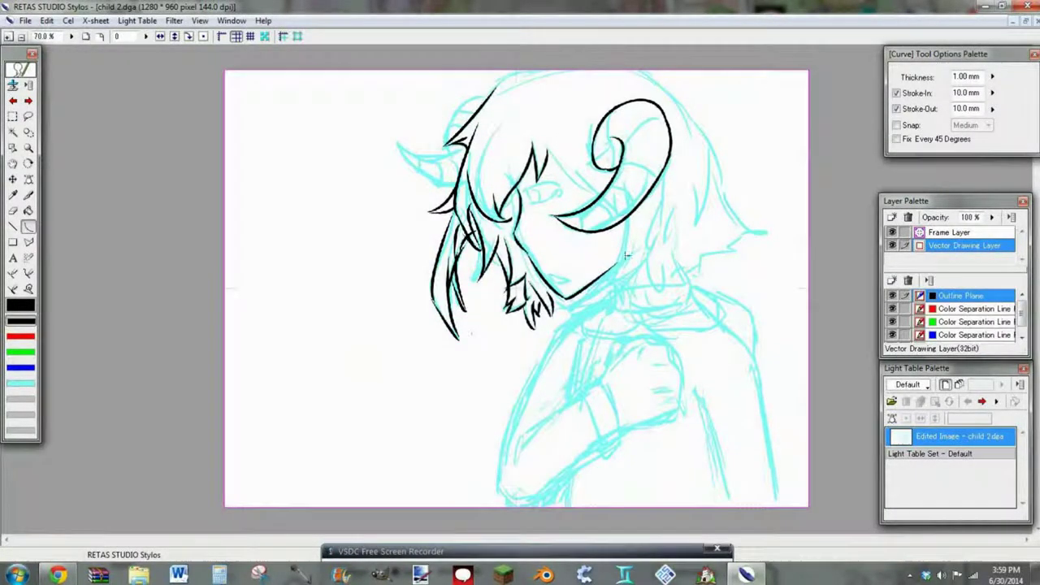
{"action": "mouse_move", "coordinate": [626, 219]}
{"action": "left_mouse_down"}
{"action": "mouse_move", "coordinate": [562, 313]}
{"action": "mouse_move", "coordinate": [639, 283]}
{"action": "mouse_move", "coordinate": [659, 236]}
{"action": "left_mouse_up"}
{"action": "left_click", "coordinate": [631, 279]}
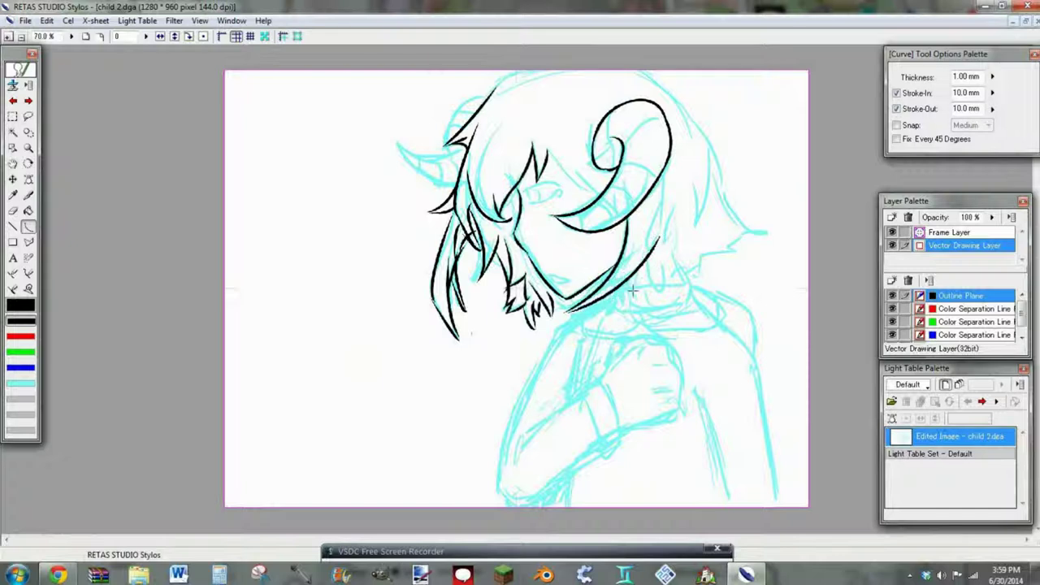
- Ink the hair locks behind the near horn, including the lower hairline and the flicked tips at the back
{"action": "left_click_drag", "start_coordinate": [661, 193], "coordinate": [641, 253]}
{"action": "mouse_move", "coordinate": [672, 209]}
{"action": "left_mouse_down"}
{"action": "mouse_move", "coordinate": [658, 245]}
{"action": "mouse_move", "coordinate": [670, 271]}
{"action": "mouse_move", "coordinate": [729, 251]}
{"action": "mouse_move", "coordinate": [742, 228]}
{"action": "mouse_move", "coordinate": [717, 176]}
{"action": "mouse_move", "coordinate": [681, 235]}
{"action": "mouse_move", "coordinate": [696, 172]}
{"action": "left_mouse_up"}
{"action": "left_click", "coordinate": [709, 203]}
{"action": "left_click", "coordinate": [706, 196]}
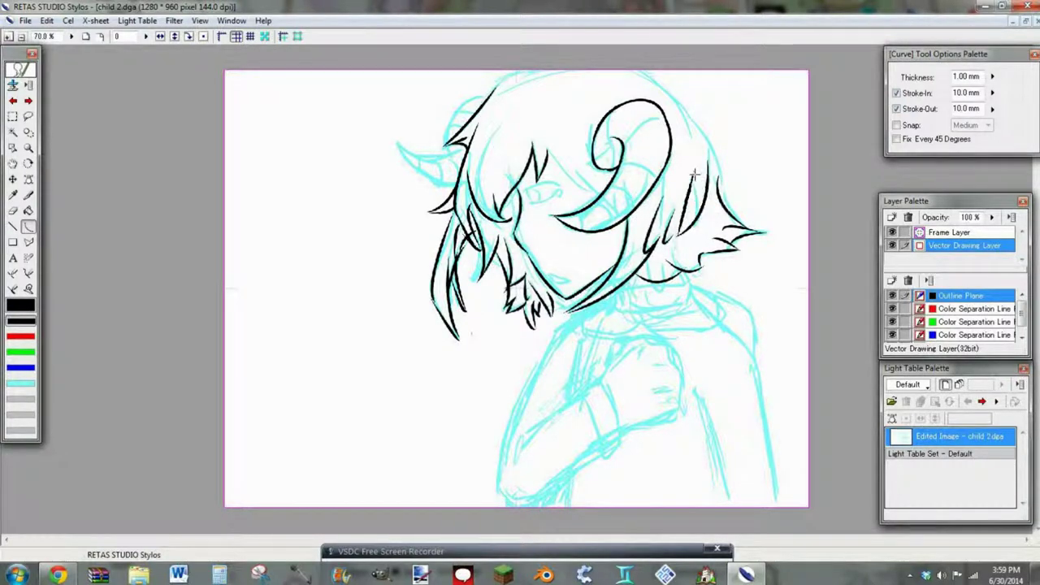
- Ink the outer contour of the hair from the nape over the back of the head and across the crown to the canvas edge
{"action": "left_click", "coordinate": [702, 208]}
{"action": "mouse_move", "coordinate": [667, 89]}
{"action": "left_mouse_down"}
{"action": "mouse_move", "coordinate": [723, 195]}
{"action": "mouse_move", "coordinate": [736, 167]}
{"action": "left_mouse_up"}
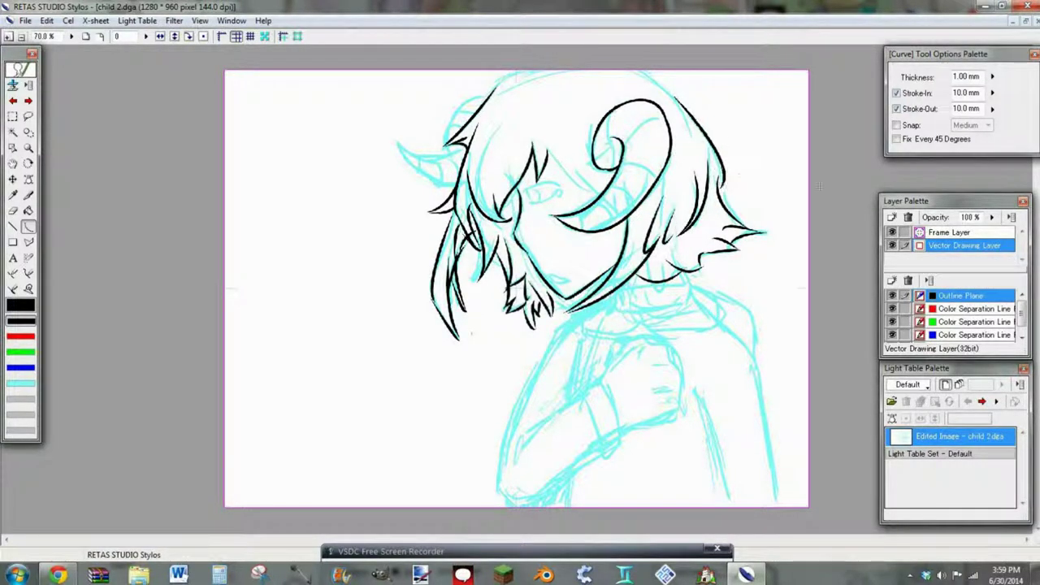
{"action": "left_click_drag", "start_coordinate": [488, 98], "coordinate": [585, 70]}
{"action": "left_click_drag", "start_coordinate": [703, 114], "coordinate": [639, 70]}
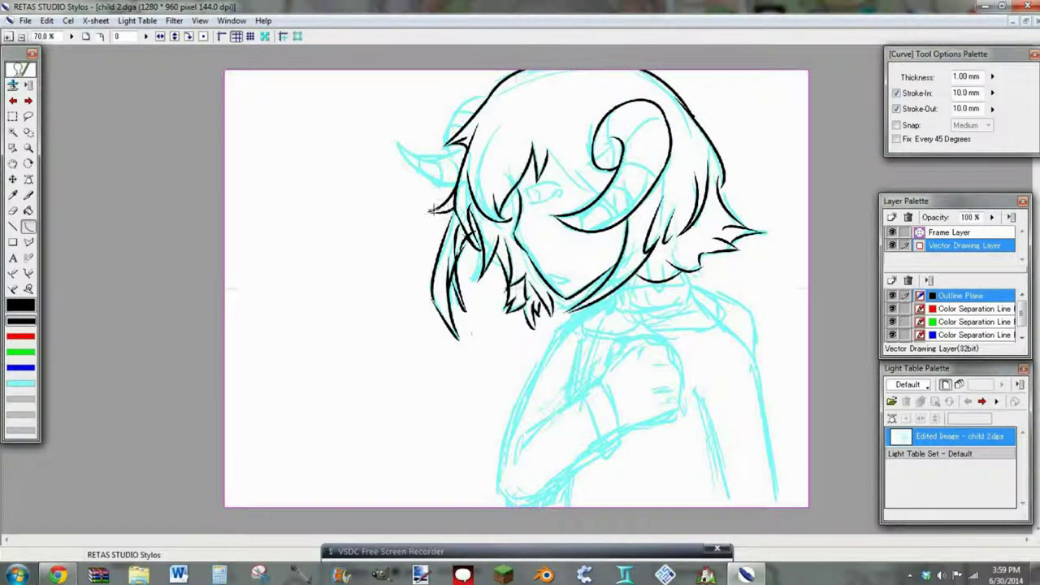
- Ink the pointed tip of the far horn protruding below the side hair
{"action": "left_click_drag", "start_coordinate": [404, 213], "coordinate": [460, 177]}
{"action": "left_click", "coordinate": [449, 214]}
{"action": "left_click_drag", "start_coordinate": [406, 213], "coordinate": [455, 217]}
{"action": "left_click", "coordinate": [436, 233]}
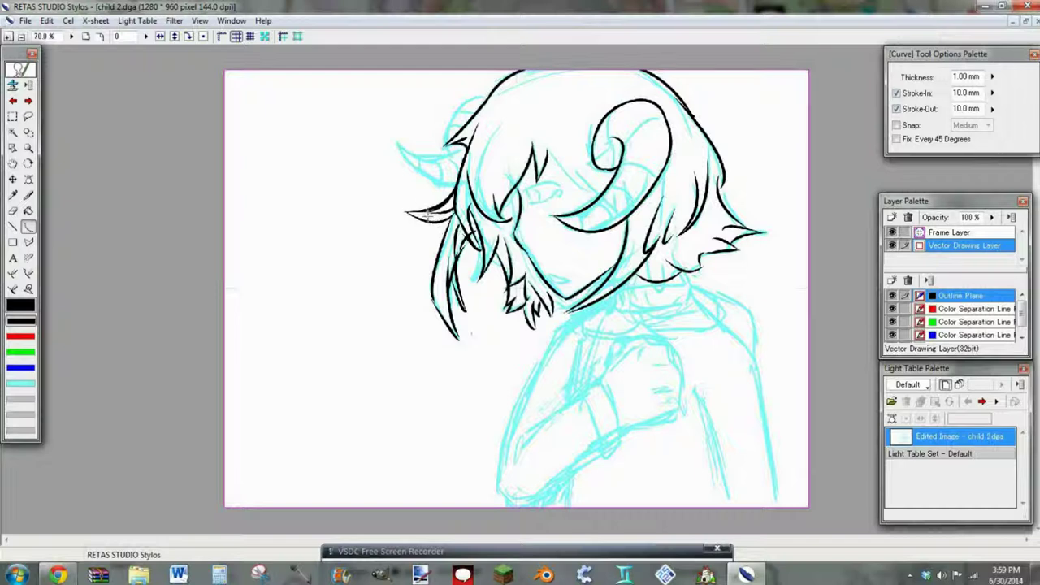
- Ink the curved ridge bands across the near horn and the far horn's visible curve beside the hair
{"action": "mouse_move", "coordinate": [599, 218]}
{"action": "left_mouse_down"}
{"action": "mouse_move", "coordinate": [654, 159]}
{"action": "mouse_move", "coordinate": [663, 118]}
{"action": "mouse_move", "coordinate": [623, 102]}
{"action": "left_mouse_up"}
{"action": "left_click", "coordinate": [625, 124]}
{"action": "left_click", "coordinate": [605, 124]}
{"action": "mouse_move", "coordinate": [617, 138]}
{"action": "left_mouse_down"}
{"action": "mouse_move", "coordinate": [592, 150]}
{"action": "mouse_move", "coordinate": [609, 167]}
{"action": "left_mouse_up"}
{"action": "left_click", "coordinate": [605, 160]}
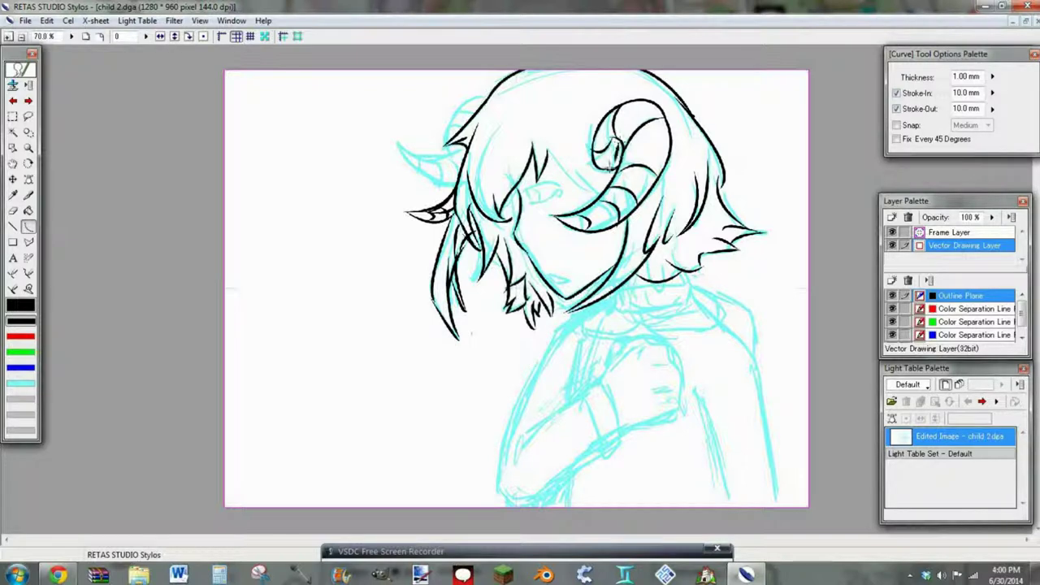
{"action": "left_click_drag", "start_coordinate": [449, 191], "coordinate": [469, 144]}
{"action": "left_click", "coordinate": [441, 166]}
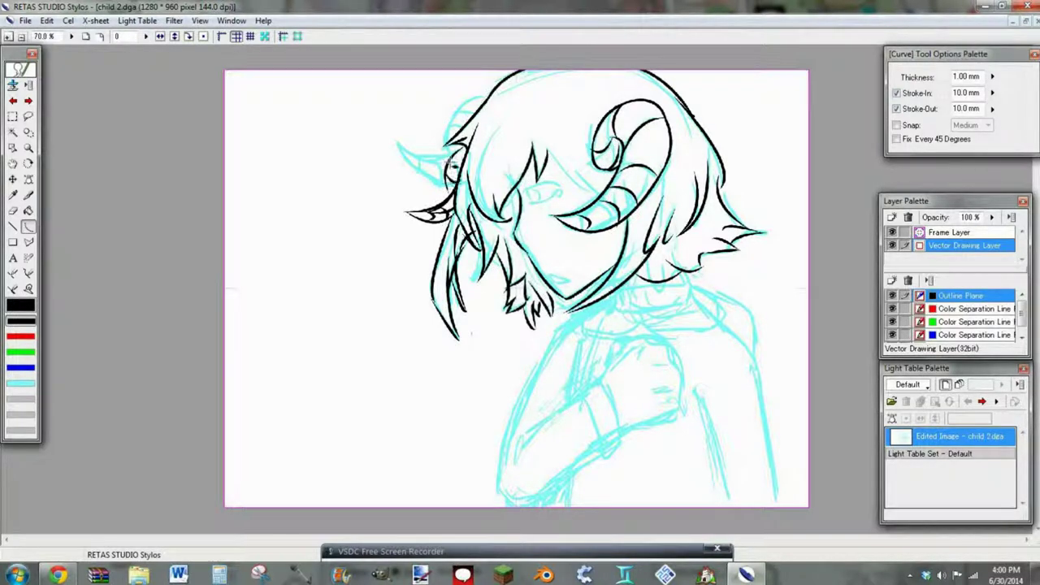
- Save the drawing
{"action": "left_click", "coordinate": [8, 35]}
{"action": "left_click", "coordinate": [25, 21]}
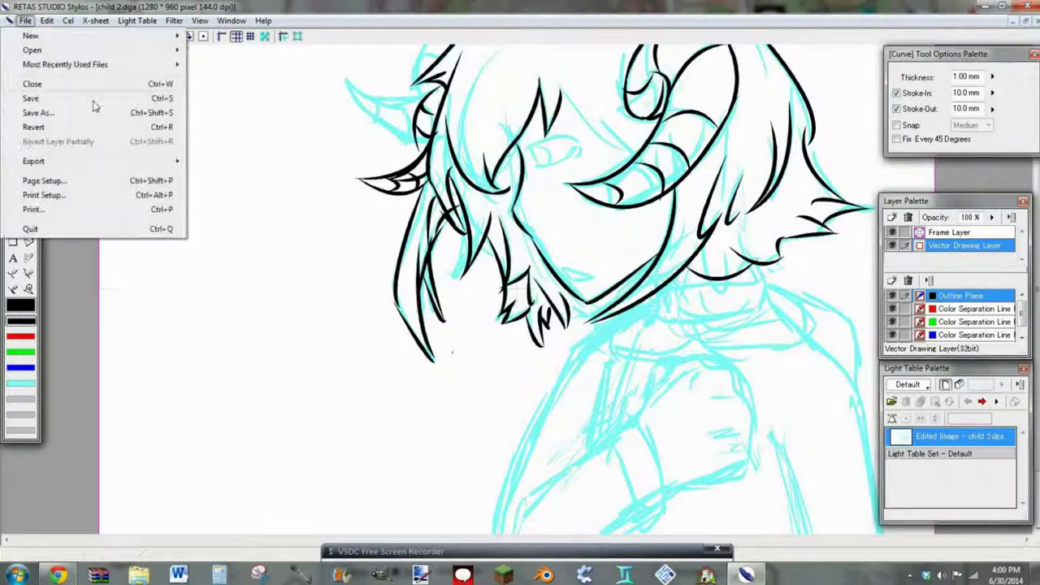
{"action": "left_click", "coordinate": [68, 100]}
- Ink the fringe line running from the bangs to the near horn and the outline of the turtleneck collar
{"action": "mouse_move", "coordinate": [667, 277]}
{"action": "left_mouse_down"}
{"action": "mouse_move", "coordinate": [756, 538]}
{"action": "mouse_move", "coordinate": [337, 357]}
{"action": "mouse_move", "coordinate": [671, 274]}
{"action": "mouse_move", "coordinate": [714, 246]}
{"action": "left_mouse_up"}
{"action": "key", "text": "ctrl+z"}
{"action": "left_click_drag", "start_coordinate": [1035, 339], "coordinate": [1036, 253]}
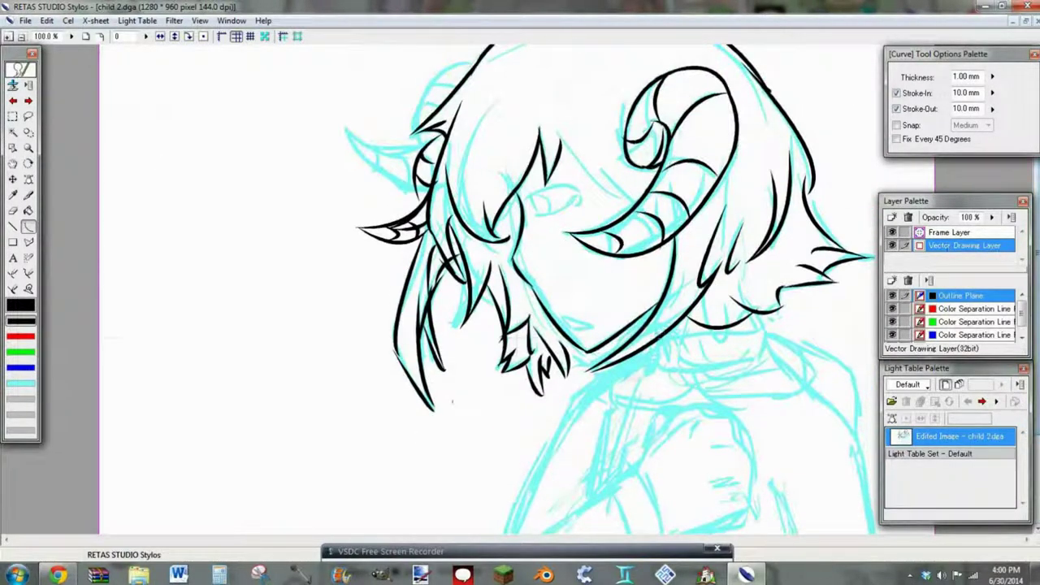
{"action": "scroll", "coordinate": [1017, 323], "scroll_direction": "down", "scroll_amount": 1}
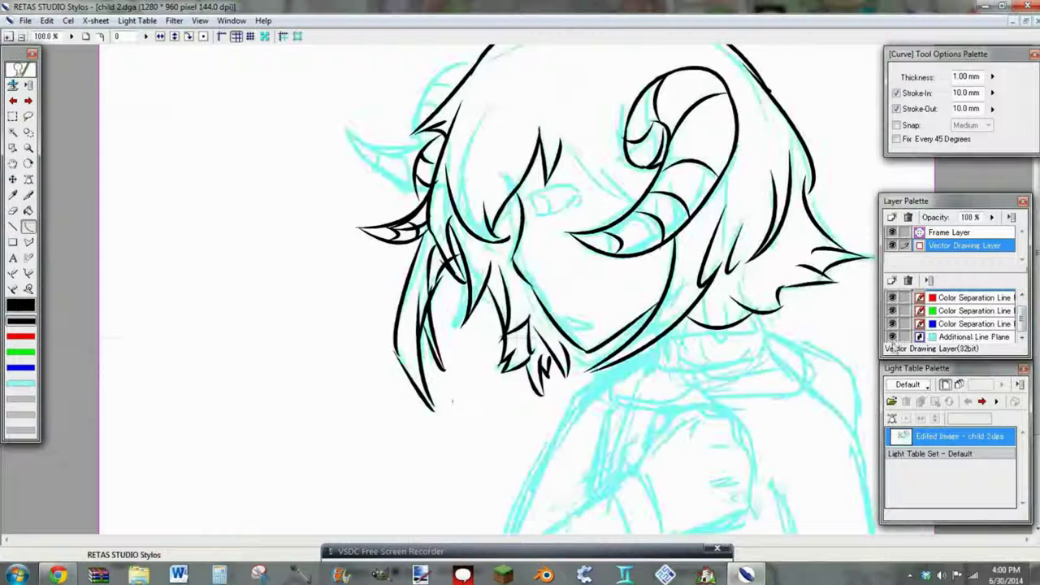
{"action": "mouse_move", "coordinate": [557, 129]}
{"action": "left_mouse_down"}
{"action": "mouse_move", "coordinate": [641, 213]}
{"action": "mouse_move", "coordinate": [650, 260]}
{"action": "mouse_move", "coordinate": [770, 238]}
{"action": "mouse_move", "coordinate": [768, 213]}
{"action": "mouse_move", "coordinate": [650, 213]}
{"action": "left_mouse_up"}
{"action": "scroll", "coordinate": [609, 292], "scroll_direction": "down", "scroll_amount": 3}
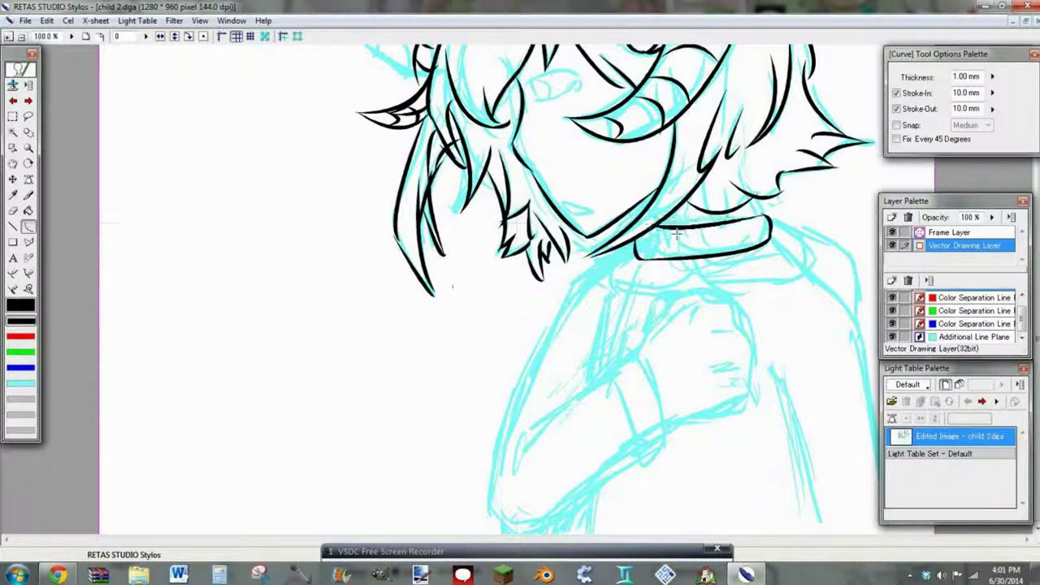
- Join the nape hair to the collar with a short Pen stroke and ink curved rib lines across the collar
{"action": "key", "text": "e"}
{"action": "left_click", "coordinate": [30, 196]}
{"action": "left_click_drag", "start_coordinate": [747, 201], "coordinate": [761, 215]}
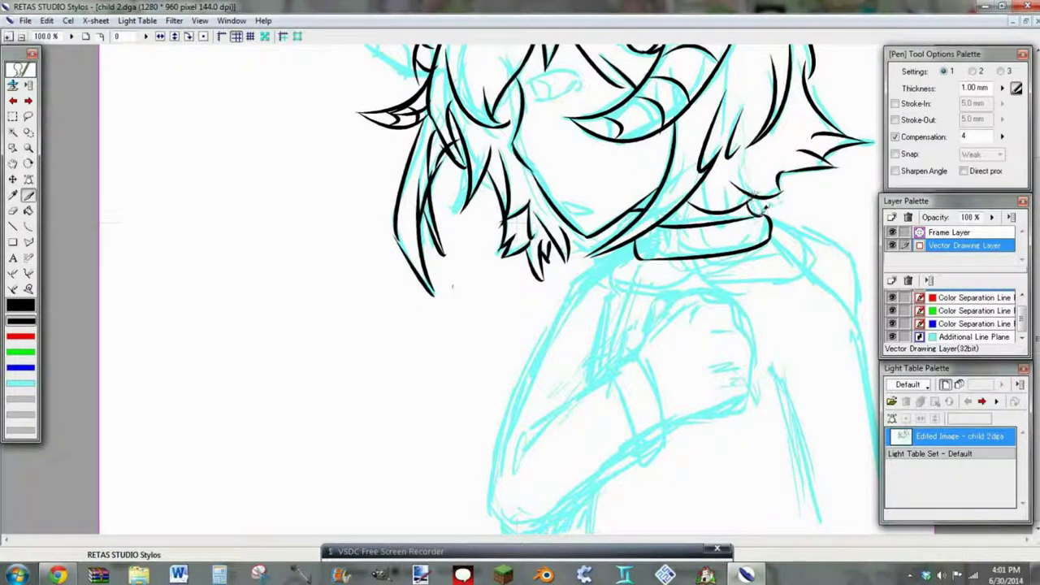
{"action": "left_click", "coordinate": [29, 226]}
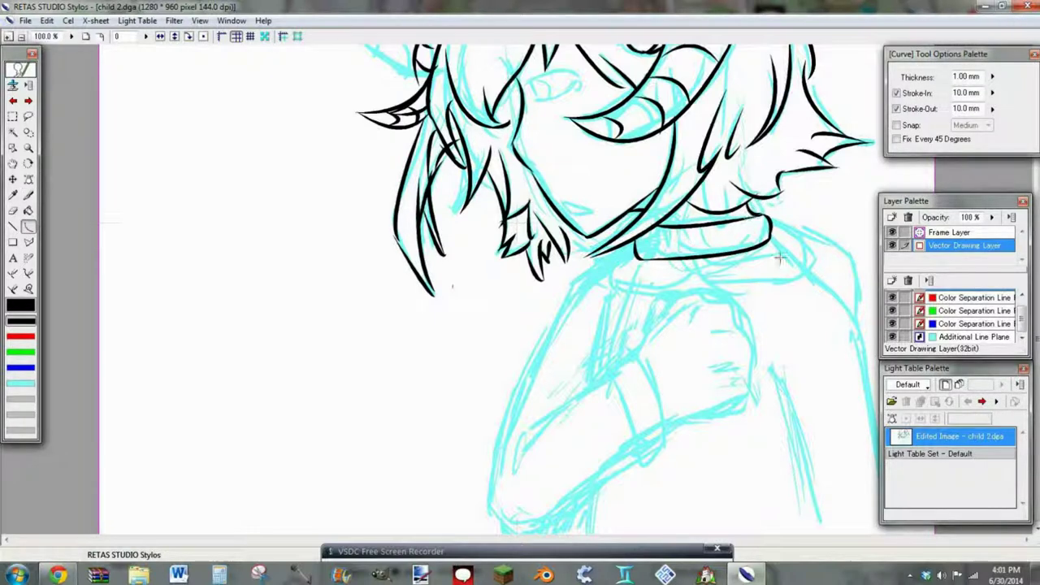
{"action": "left_click_drag", "start_coordinate": [653, 233], "coordinate": [644, 262]}
{"action": "left_click_drag", "start_coordinate": [714, 230], "coordinate": [707, 256]}
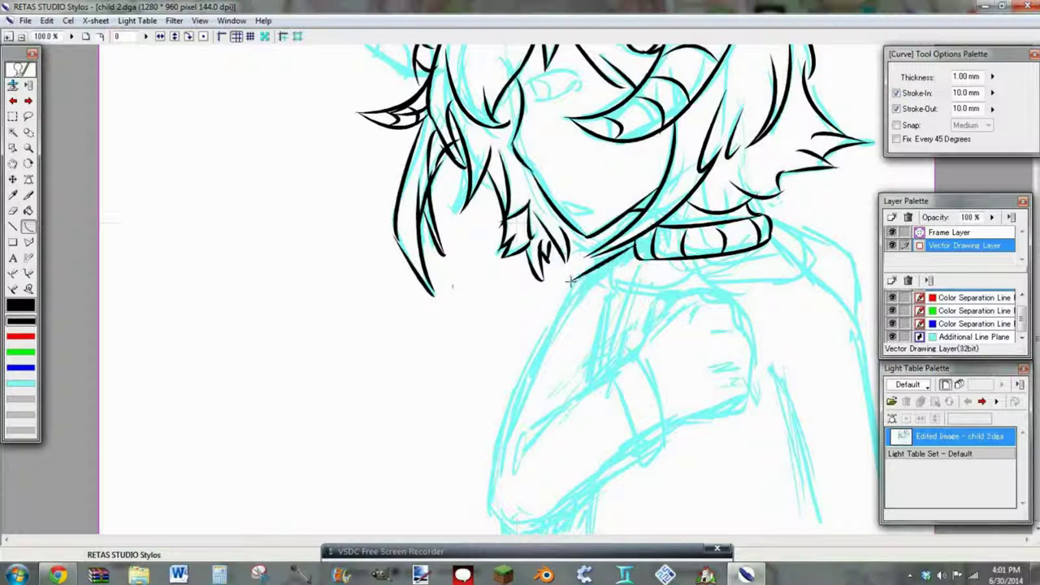
- Ink the two shoulder lines sloping down from either side of the collar
{"action": "left_click_drag", "start_coordinate": [638, 243], "coordinate": [572, 280]}
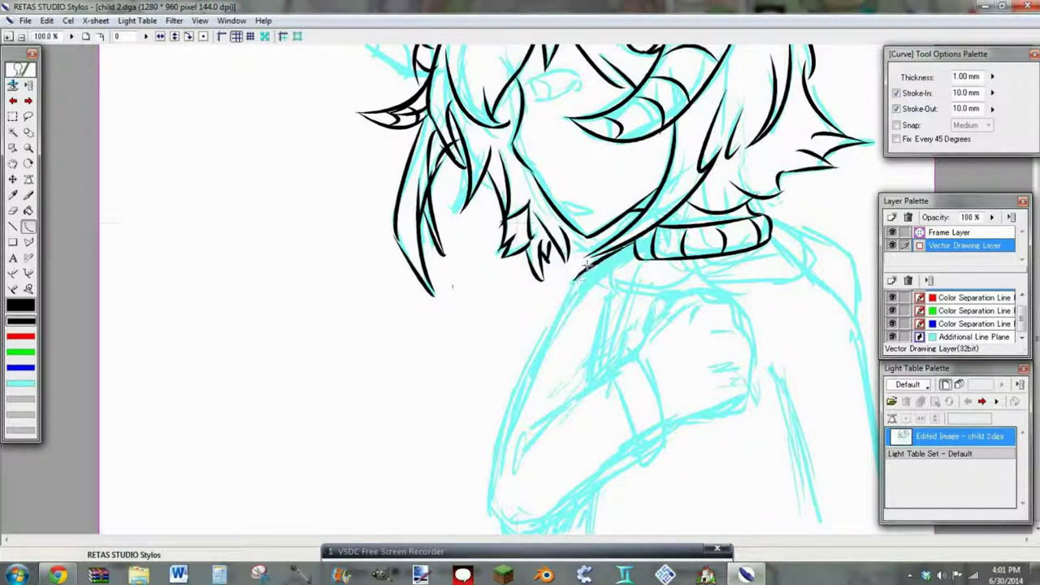
{"action": "left_click_drag", "start_coordinate": [772, 231], "coordinate": [857, 283]}
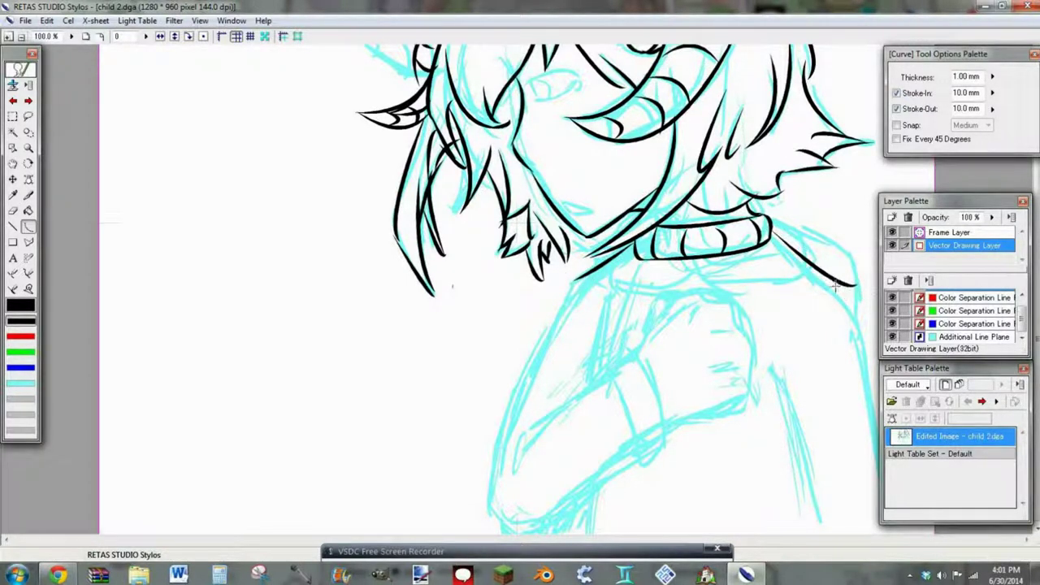
{"action": "key", "text": "ctrl+z"}
{"action": "key", "text": "Tab"}
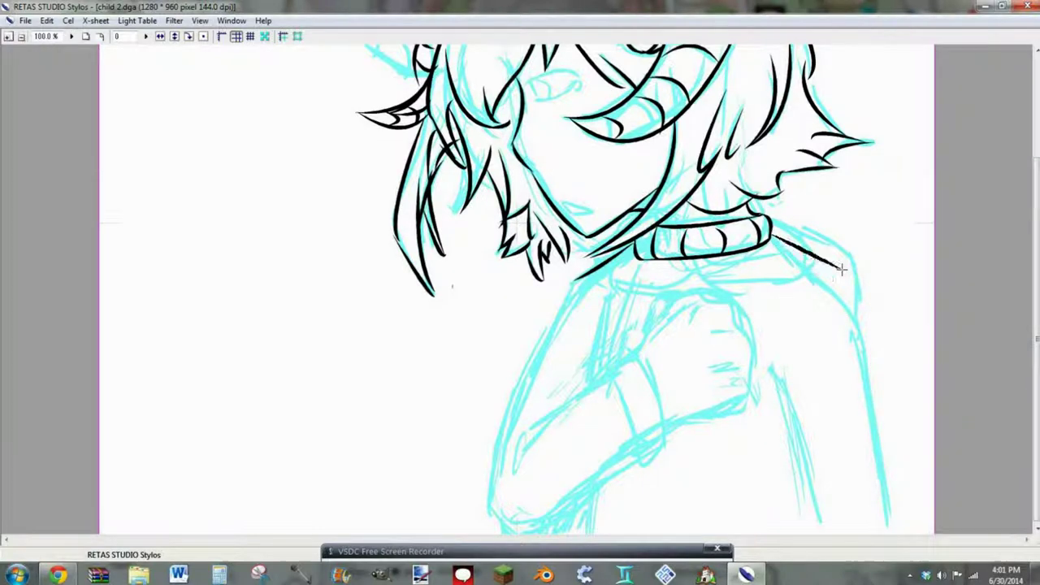
{"action": "left_click_drag", "start_coordinate": [771, 236], "coordinate": [845, 288]}
{"action": "key", "text": "ctrl+z"}
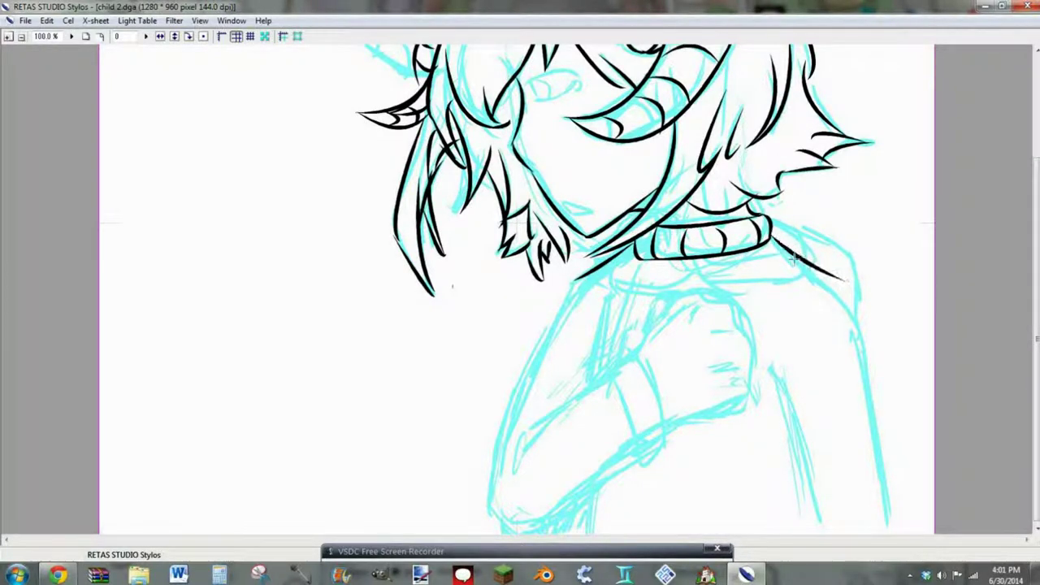
{"action": "left_click_drag", "start_coordinate": [770, 235], "coordinate": [844, 281]}
- Ink the rounded shoulder and the outer and inner lines of the hanging arm
{"action": "left_click_drag", "start_coordinate": [824, 273], "coordinate": [866, 367]}
{"action": "left_click_drag", "start_coordinate": [866, 328], "coordinate": [891, 517]}
{"action": "left_click_drag", "start_coordinate": [767, 312], "coordinate": [821, 532]}
- Ink the bent arm's outer line from the shoulder around the elbow and along the forearm's underside to the wrist
{"action": "left_click_drag", "start_coordinate": [587, 269], "coordinate": [490, 498]}
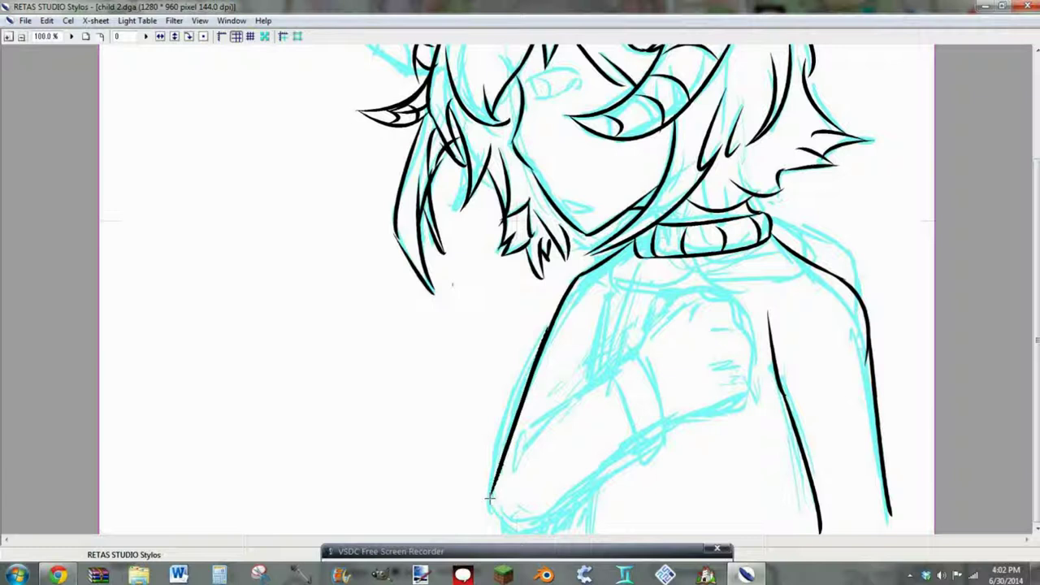
{"action": "left_click", "coordinate": [483, 450]}
{"action": "left_click_drag", "start_coordinate": [525, 374], "coordinate": [556, 311]}
{"action": "mouse_move", "coordinate": [489, 492]}
{"action": "left_mouse_down"}
{"action": "mouse_move", "coordinate": [540, 527]}
{"action": "mouse_move", "coordinate": [635, 455]}
{"action": "mouse_move", "coordinate": [634, 437]}
{"action": "left_mouse_up"}
{"action": "left_click", "coordinate": [491, 533]}
{"action": "left_click", "coordinate": [559, 532]}
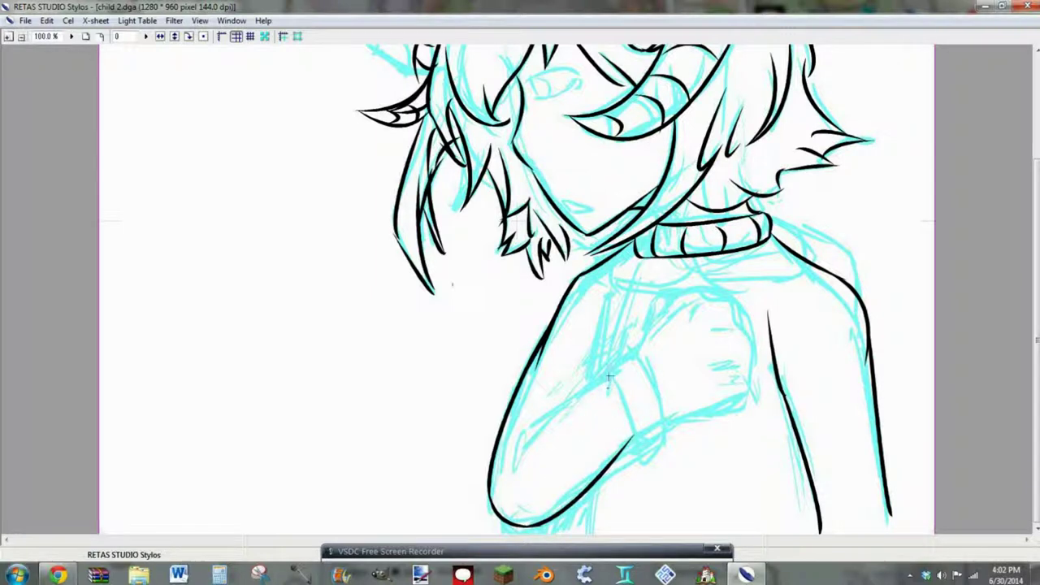
- Ink the upper line of the bent forearm and its curved crease at the elbow
{"action": "left_click_drag", "start_coordinate": [524, 431], "coordinate": [616, 382]}
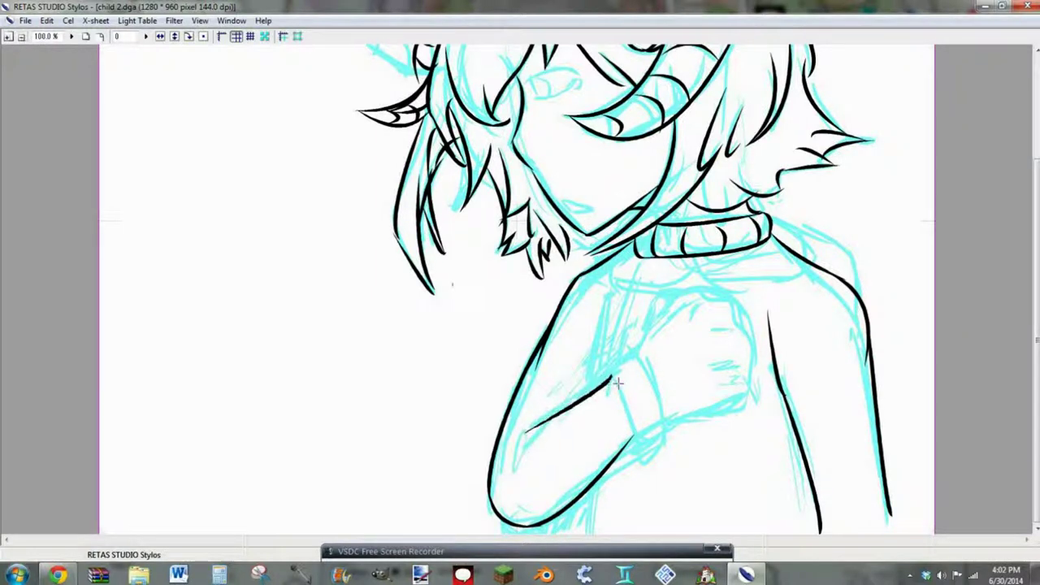
{"action": "left_click", "coordinate": [573, 409]}
{"action": "left_click_drag", "start_coordinate": [528, 432], "coordinate": [512, 476]}
{"action": "left_click", "coordinate": [508, 445]}
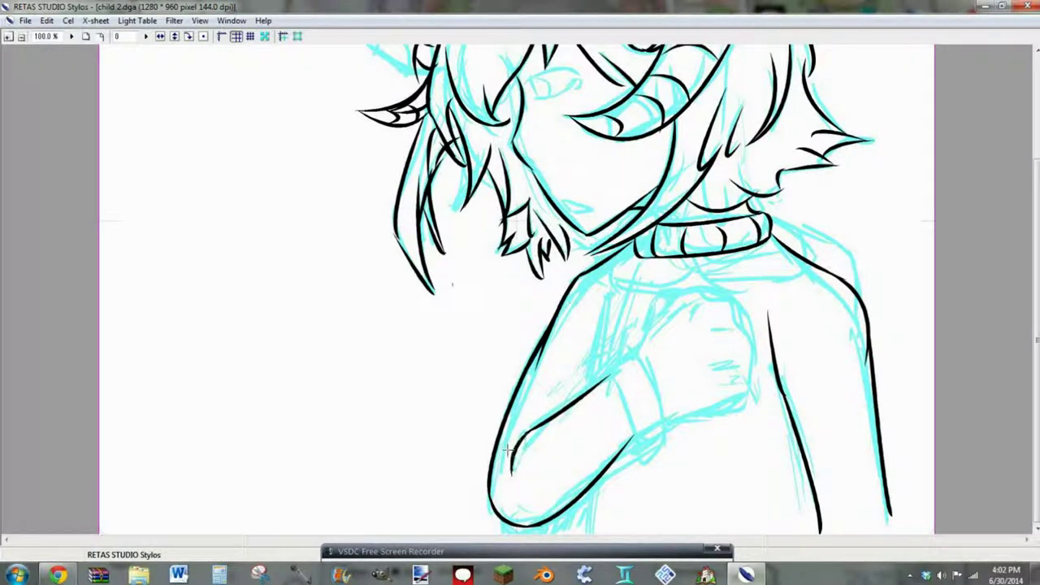
{"action": "left_click_drag", "start_coordinate": [510, 462], "coordinate": [534, 427]}
- Ink the short wrist line and the rounded sleeve cuff around the bent arm's wrist
{"action": "left_click_drag", "start_coordinate": [633, 350], "coordinate": [652, 317]}
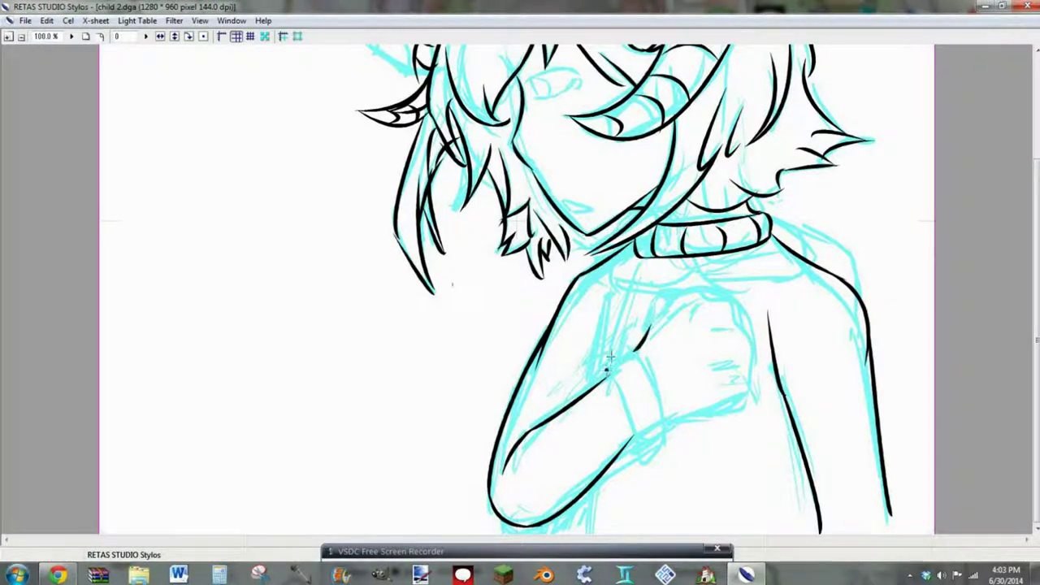
{"action": "mouse_move", "coordinate": [606, 369]}
{"action": "left_mouse_down"}
{"action": "mouse_move", "coordinate": [633, 351]}
{"action": "mouse_move", "coordinate": [663, 437]}
{"action": "mouse_move", "coordinate": [646, 459]}
{"action": "mouse_move", "coordinate": [608, 376]}
{"action": "mouse_move", "coordinate": [628, 445]}
{"action": "mouse_move", "coordinate": [628, 419]}
{"action": "left_mouse_up"}
{"action": "left_click", "coordinate": [622, 349]}
{"action": "left_click", "coordinate": [661, 368]}
{"action": "left_click", "coordinate": [673, 462]}
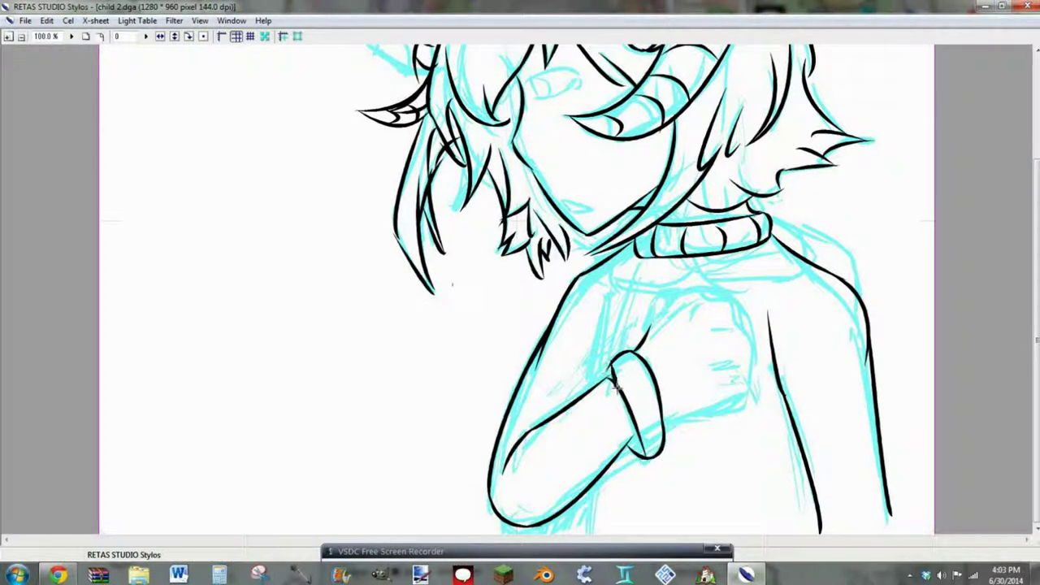
{"action": "left_click_drag", "start_coordinate": [612, 362], "coordinate": [624, 397]}
- Ink the sleeve's lower edge into the cuff and add short fold lines beside it
{"action": "left_click_drag", "start_coordinate": [614, 458], "coordinate": [642, 451]}
{"action": "left_click_drag", "start_coordinate": [599, 397], "coordinate": [605, 444]}
{"action": "key", "text": "ctrl+z"}
{"action": "left_click_drag", "start_coordinate": [618, 406], "coordinate": [628, 446]}
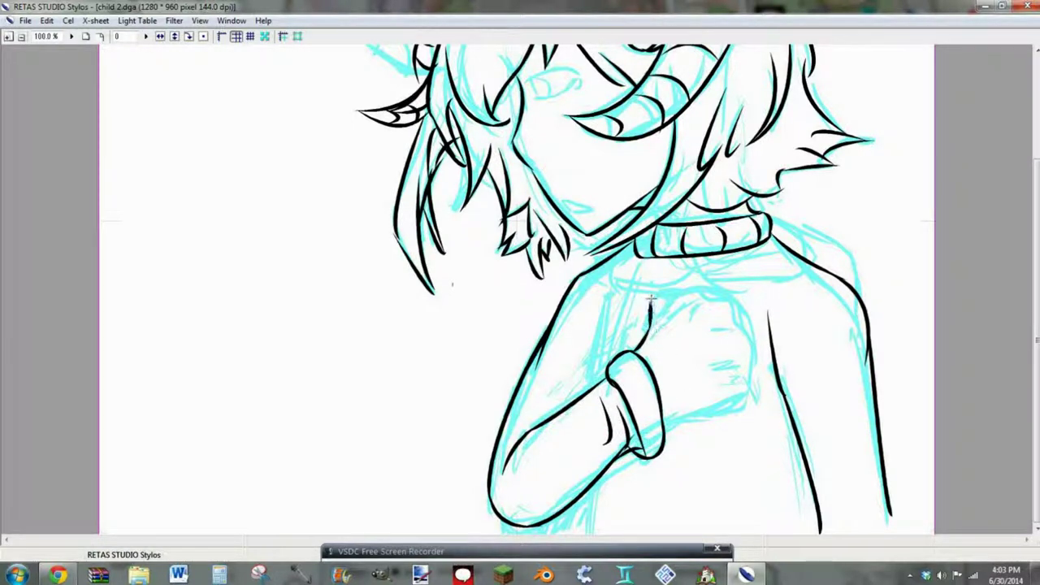
- Ink the outline of the fist from the thumb over the knuckles and back to the cuff
{"action": "key", "text": "ctrl+z"}
{"action": "mouse_move", "coordinate": [650, 324]}
{"action": "left_mouse_down"}
{"action": "mouse_move", "coordinate": [670, 286]}
{"action": "mouse_move", "coordinate": [673, 298]}
{"action": "mouse_move", "coordinate": [696, 288]}
{"action": "left_mouse_up"}
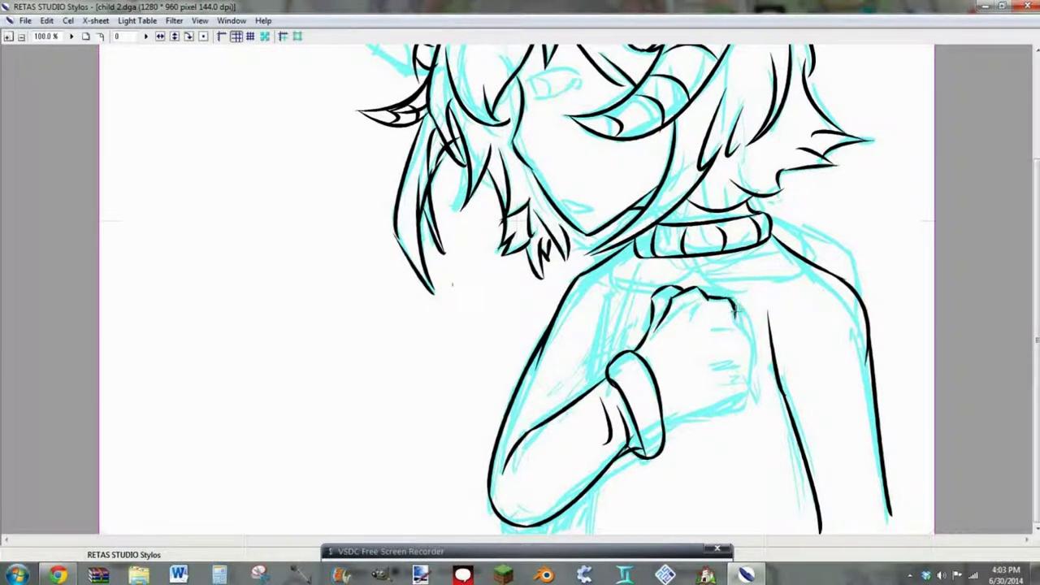
{"action": "mouse_move", "coordinate": [735, 330]}
{"action": "left_mouse_down"}
{"action": "mouse_move", "coordinate": [749, 398]}
{"action": "mouse_move", "coordinate": [664, 425]}
{"action": "left_mouse_up"}
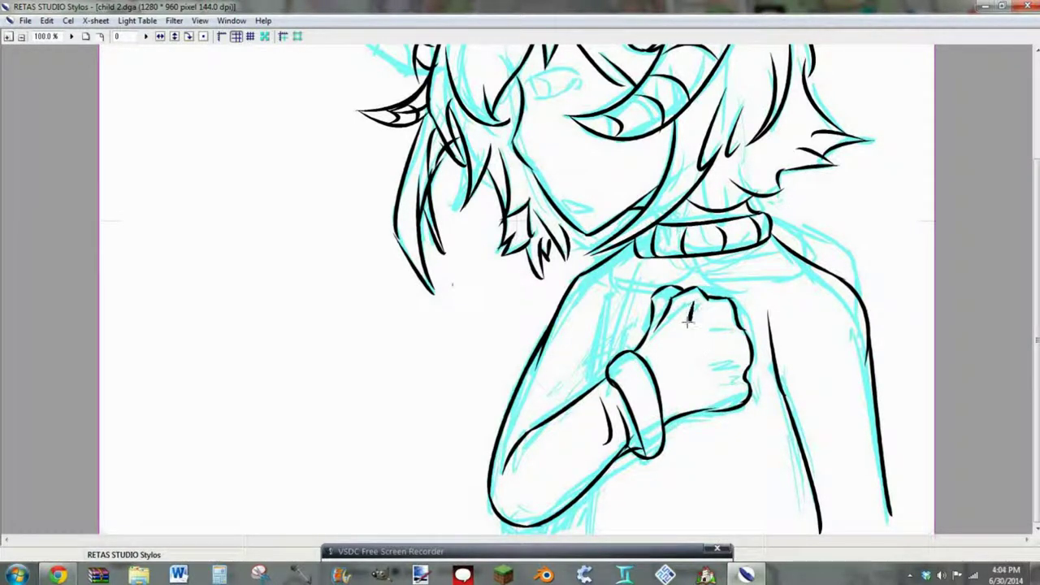
- Switch to Chrome, start another video from the YouTube playlist, and return to the drawing
{"action": "left_click", "coordinate": [59, 576]}
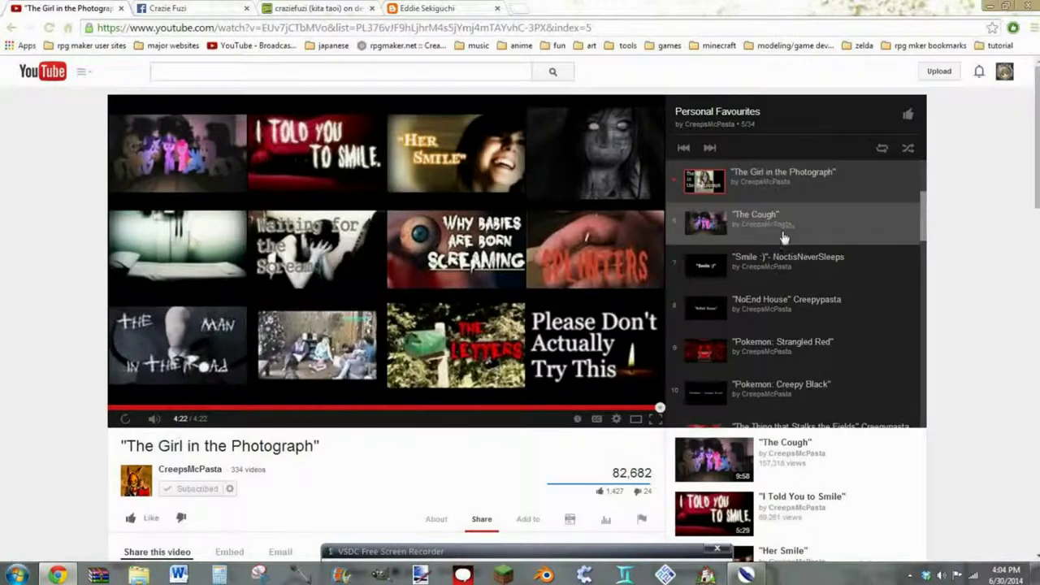
{"action": "left_click", "coordinate": [873, 283]}
{"action": "left_click", "coordinate": [98, 575]}
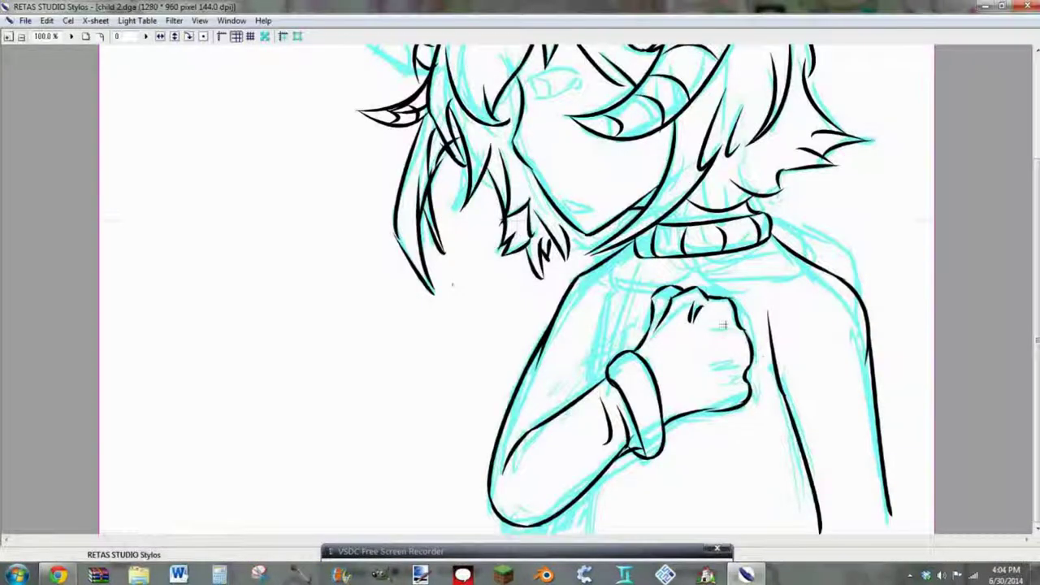
- Ink the crease lines between the fist's fingers, toggling the cyan Additional Line Plane's visibility to check the line art
{"action": "left_click_drag", "start_coordinate": [722, 325], "coordinate": [705, 340]}
{"action": "key", "text": "Tab"}
{"action": "left_click", "coordinate": [893, 337]}
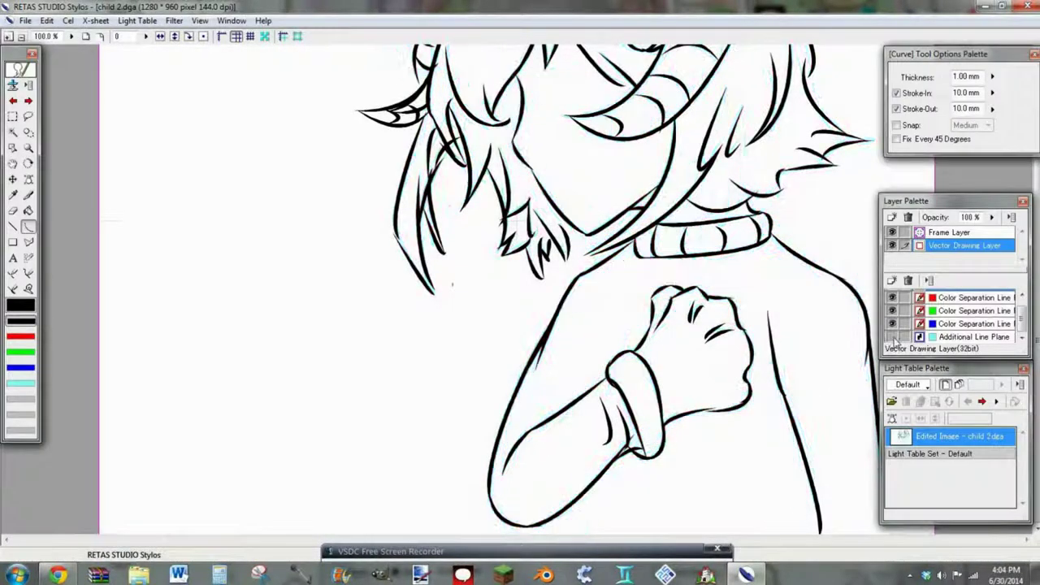
{"action": "left_click", "coordinate": [892, 337]}
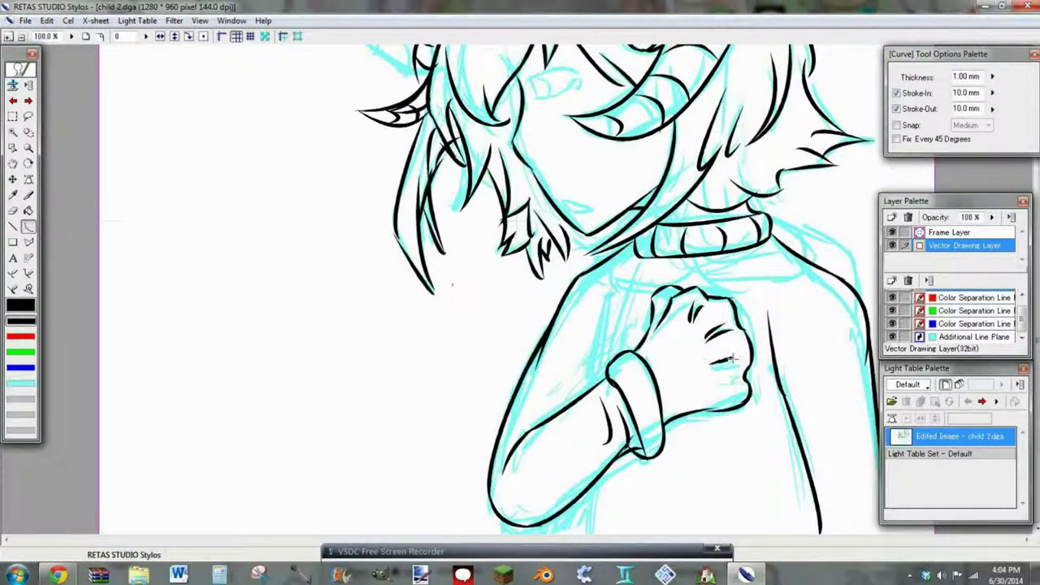
{"action": "left_click_drag", "start_coordinate": [712, 368], "coordinate": [737, 372]}
{"action": "left_click", "coordinate": [892, 337]}
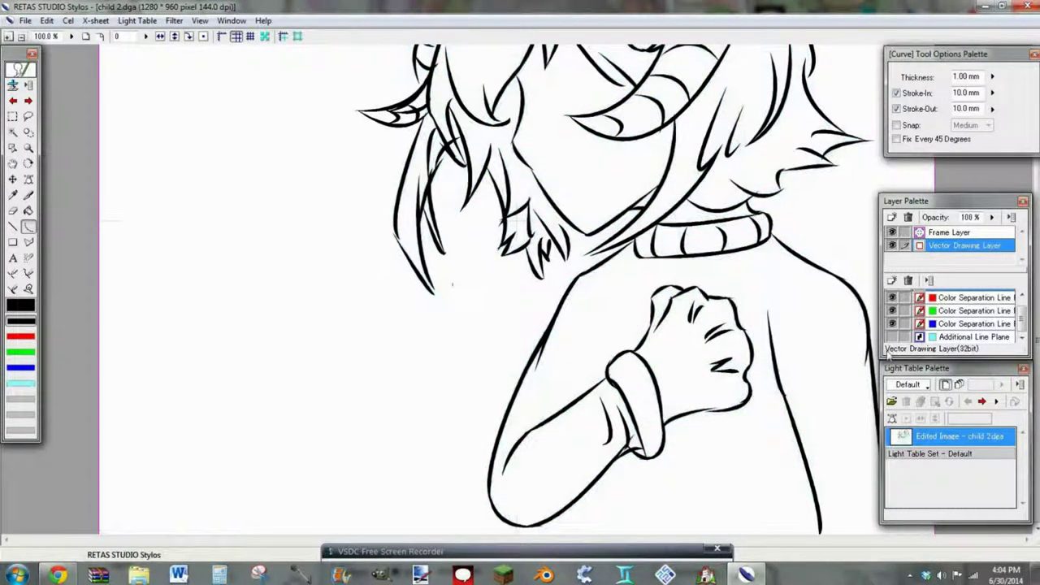
{"action": "left_click_drag", "start_coordinate": [720, 331], "coordinate": [743, 327]}
{"action": "left_click", "coordinate": [733, 328]}
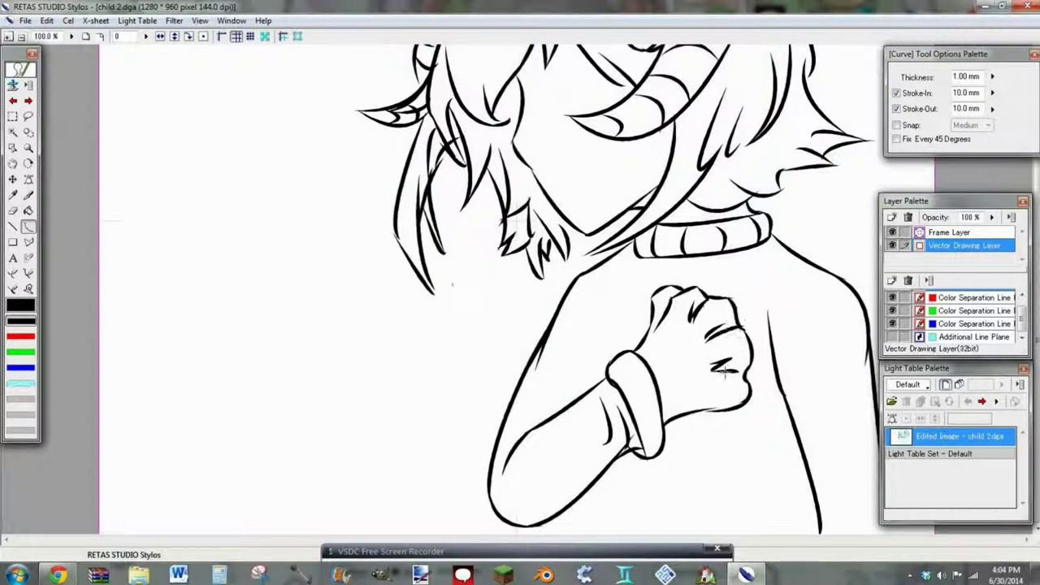
- Ink the torso line from beside the bent arm's shoulder to the canvas's lower edge and erase it where it crosses the forearm
{"action": "left_click", "coordinate": [892, 337]}
{"action": "left_click", "coordinate": [87, 37]}
{"action": "left_click", "coordinate": [892, 336]}
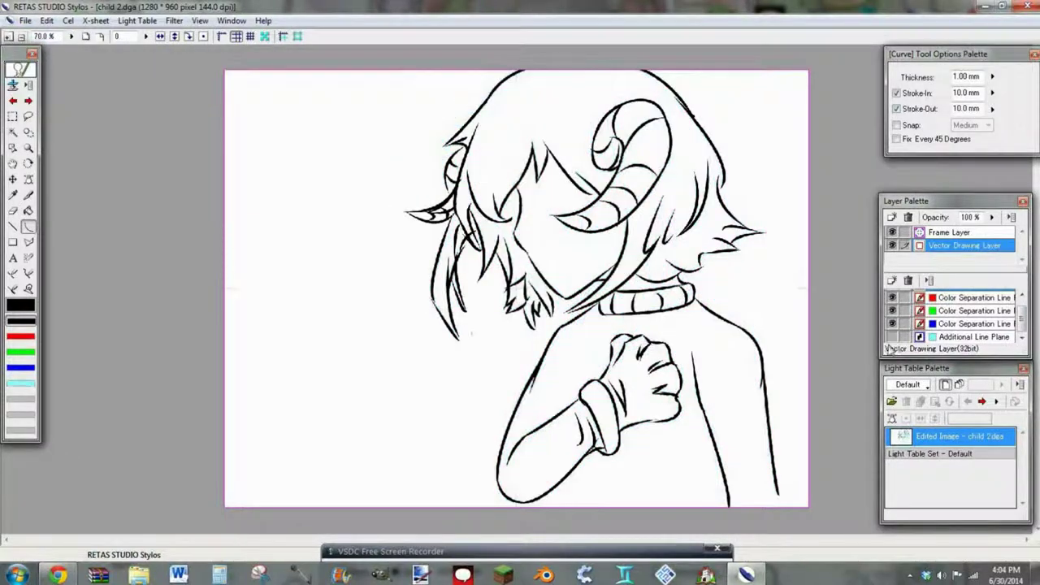
{"action": "left_click", "coordinate": [892, 337]}
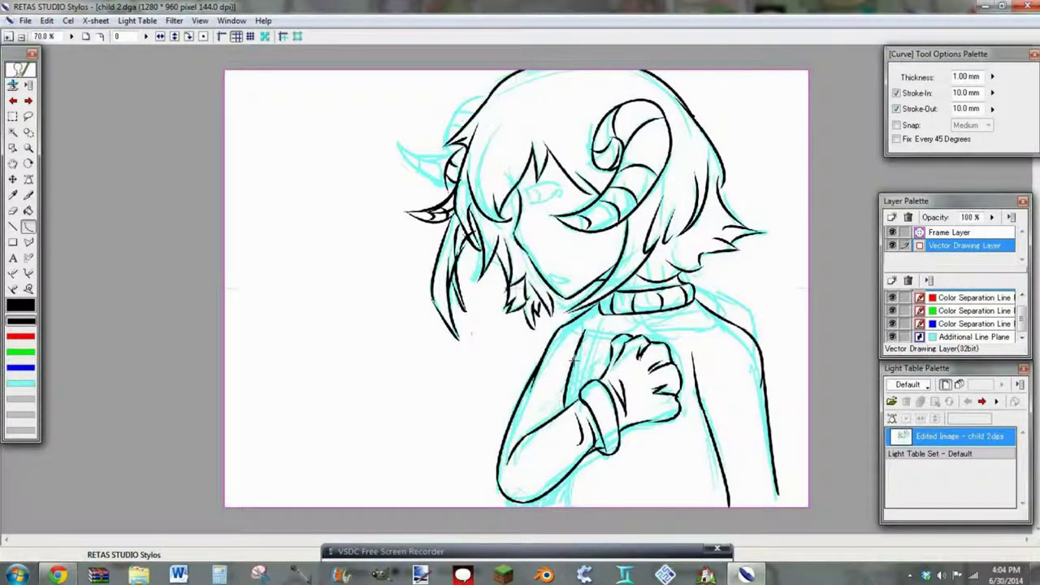
{"action": "left_click_drag", "start_coordinate": [569, 385], "coordinate": [555, 507]}
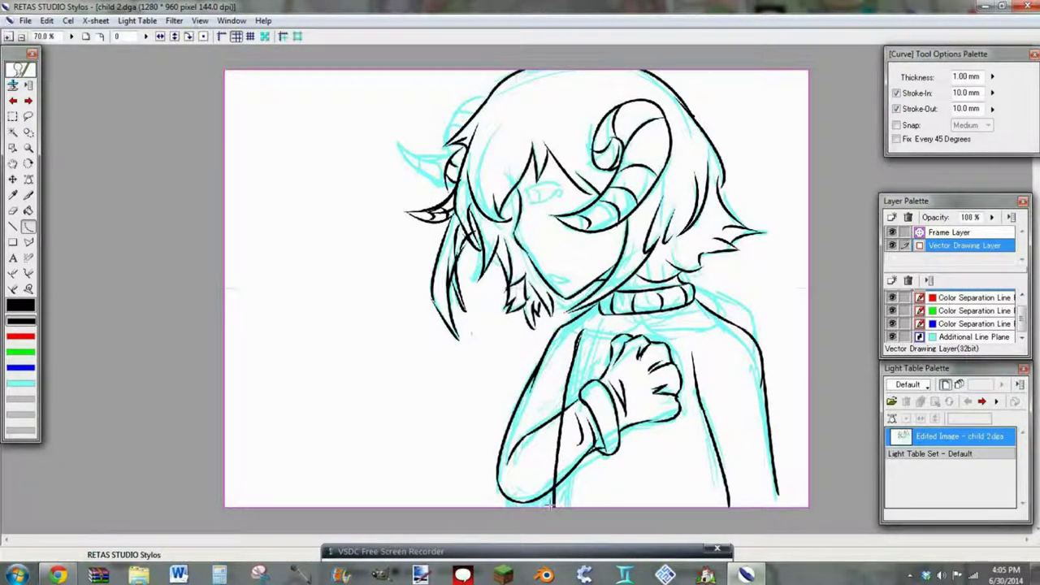
{"action": "key", "text": "e"}
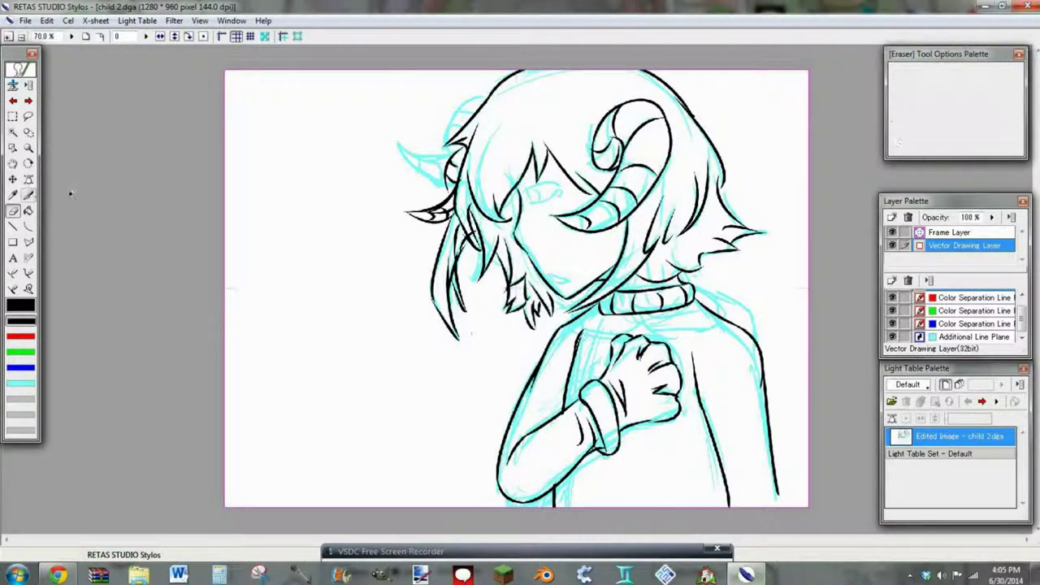
- Ink the torso's side line beside the hanging arm down to the canvas's lower edge and redraw the outer shoulder curve
{"action": "key", "text": "p"}
{"action": "left_click_drag", "start_coordinate": [708, 419], "coordinate": [723, 508]}
{"action": "left_click", "coordinate": [28, 226]}
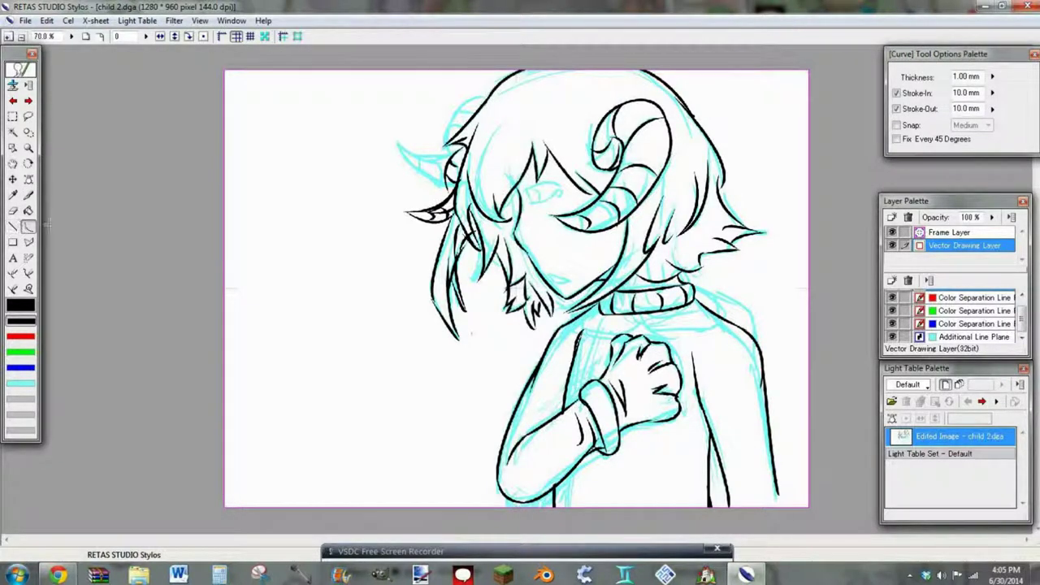
{"action": "left_click_drag", "start_coordinate": [717, 316], "coordinate": [770, 403]}
- Erase the doubled section of the outer shoulder line and the upper part of the hanging arm's inner line beside the fist
{"action": "key", "text": "ctrl+plus"}
{"action": "key", "text": "ctrl+plus"}
{"action": "mouse_move", "coordinate": [617, 381]}
{"action": "left_mouse_down"}
{"action": "mouse_move", "coordinate": [296, 210]}
{"action": "mouse_move", "coordinate": [296, 243]}
{"action": "left_mouse_up"}
{"action": "left_click", "coordinate": [13, 211]}
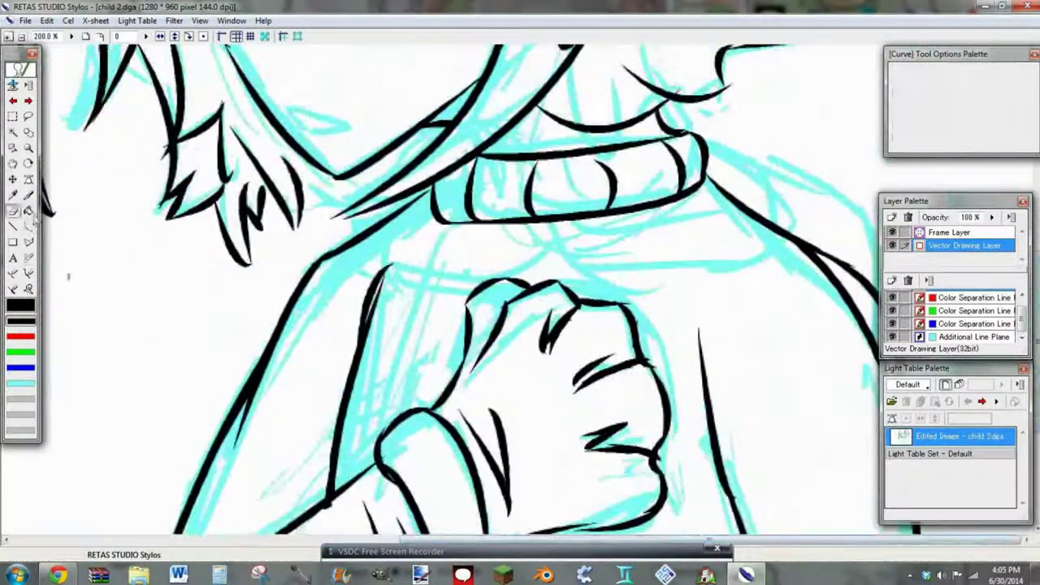
{"action": "key", "text": "Tab"}
{"action": "left_click_drag", "start_coordinate": [898, 351], "coordinate": [857, 255]}
{"action": "left_click_drag", "start_coordinate": [701, 332], "coordinate": [720, 472]}
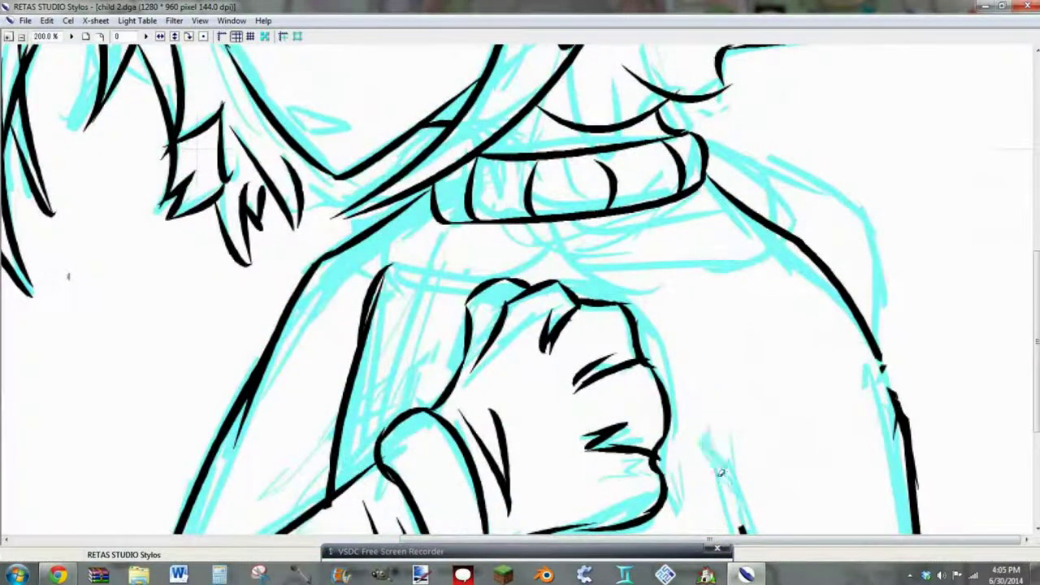
{"action": "key", "text": "Tab"}
{"action": "key", "text": "ctrl+minus"}
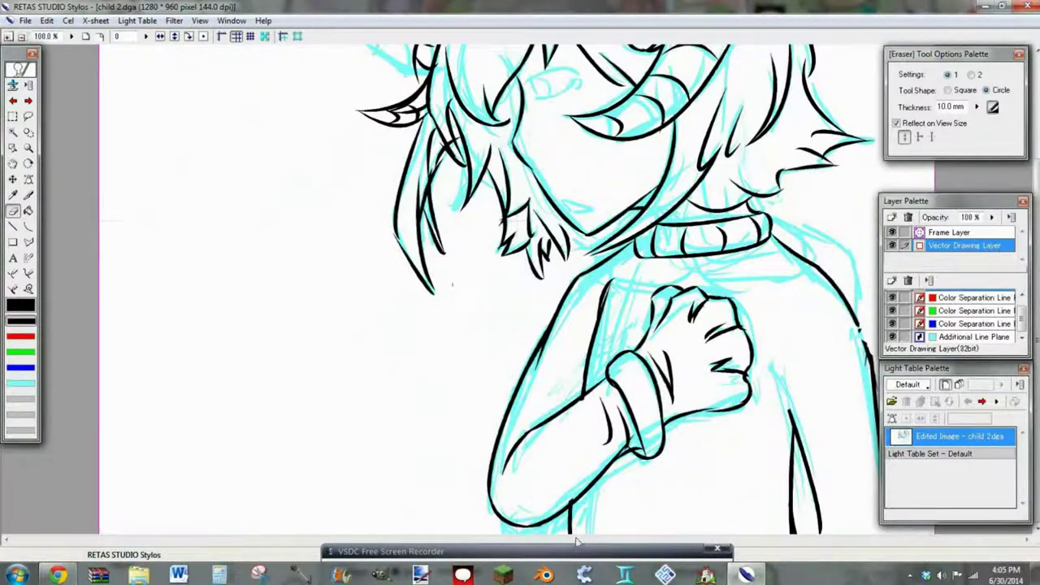
- Close the gap in the outer shoulder line with the Pen and re-ink the hanging arm's inner line from beside the fist
{"action": "left_click", "coordinate": [29, 197]}
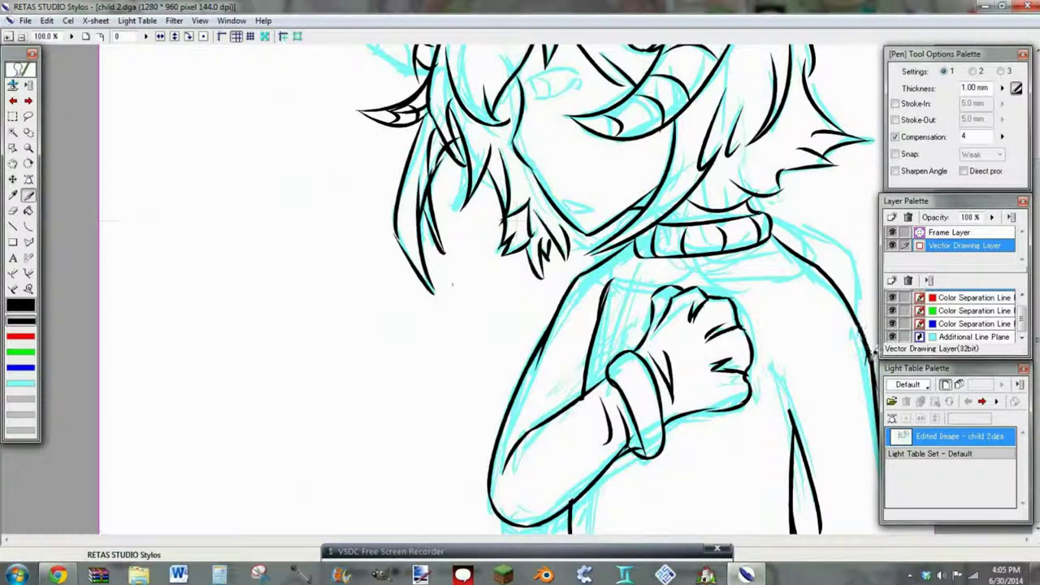
{"action": "left_click_drag", "start_coordinate": [763, 351], "coordinate": [793, 460]}
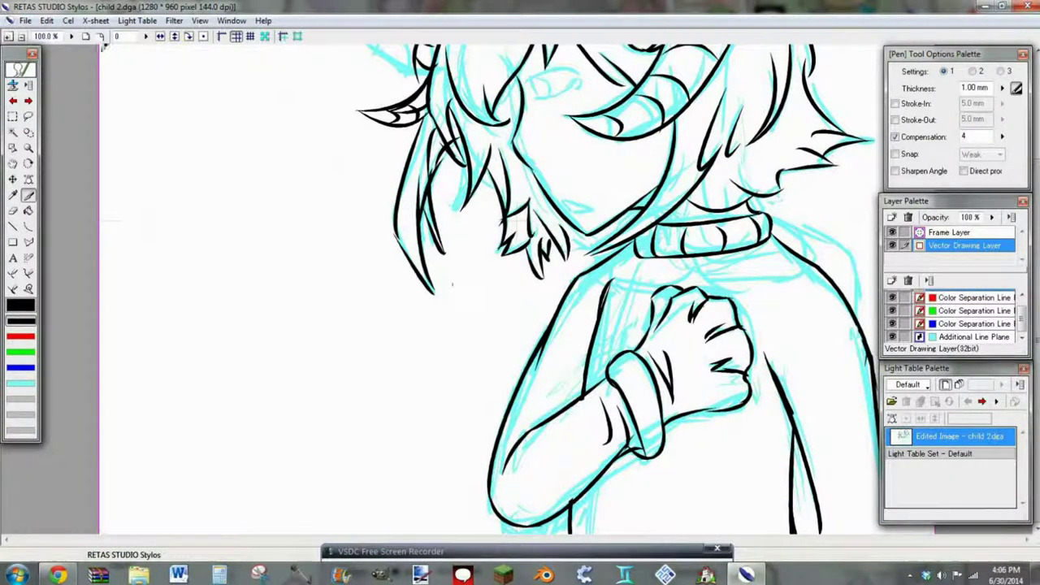
{"action": "left_click", "coordinate": [85, 36]}
- Ink the mouth with Curve strokes as a small open triangle above the chin
{"action": "left_click", "coordinate": [28, 227]}
{"action": "double_click", "coordinate": [8, 37]}
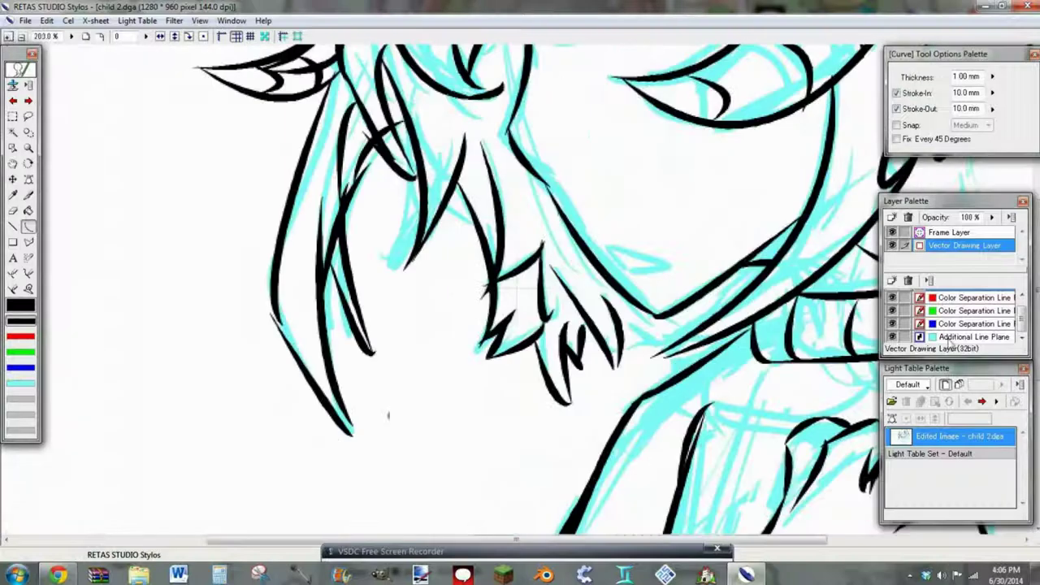
{"action": "left_click_drag", "start_coordinate": [1036, 245], "coordinate": [1035, 221]}
{"action": "mouse_move", "coordinate": [606, 318]}
{"action": "left_mouse_down"}
{"action": "mouse_move", "coordinate": [644, 346]}
{"action": "mouse_move", "coordinate": [681, 315]}
{"action": "mouse_move", "coordinate": [643, 345]}
{"action": "left_mouse_up"}
{"action": "left_click", "coordinate": [627, 335]}
{"action": "left_click", "coordinate": [658, 312]}
{"action": "left_click", "coordinate": [665, 333]}
- Rearrange the Tool Options, Layer and Light Table palettes so they sit closer together
{"action": "left_click_drag", "start_coordinate": [1035, 235], "coordinate": [1036, 174]}
{"action": "mouse_move", "coordinate": [975, 54]}
{"action": "left_mouse_down"}
{"action": "mouse_move", "coordinate": [973, 82]}
{"action": "mouse_move", "coordinate": [964, 63]}
{"action": "left_mouse_up"}
{"action": "left_click_drag", "start_coordinate": [943, 201], "coordinate": [940, 173]}
{"action": "left_click_drag", "start_coordinate": [939, 370], "coordinate": [934, 342]}
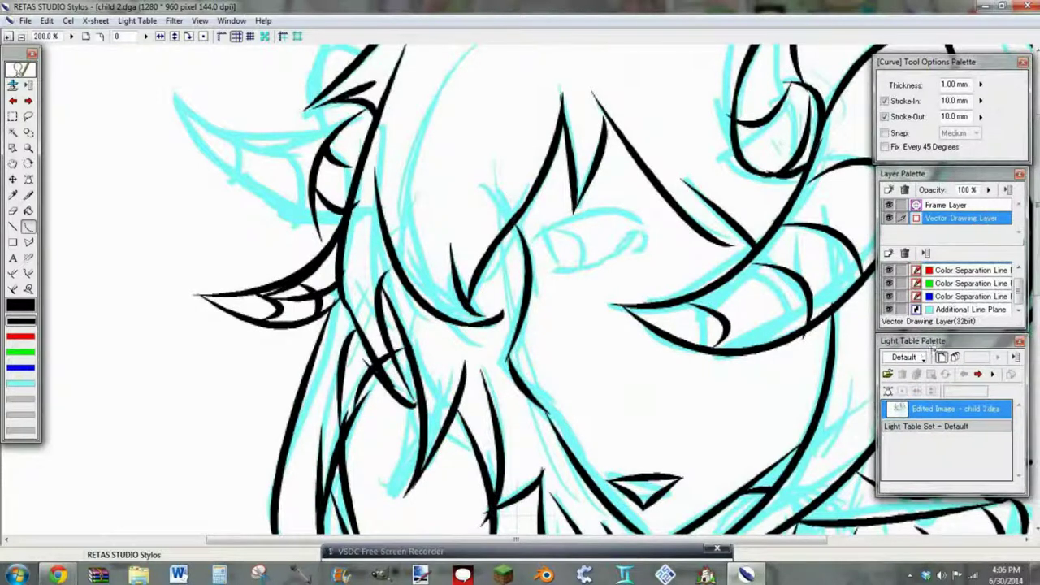
- Ink the eye's upper lid, side and lower outline, and the iris arc inside it, over the cyan draft
{"action": "left_click_drag", "start_coordinate": [537, 239], "coordinate": [638, 215]}
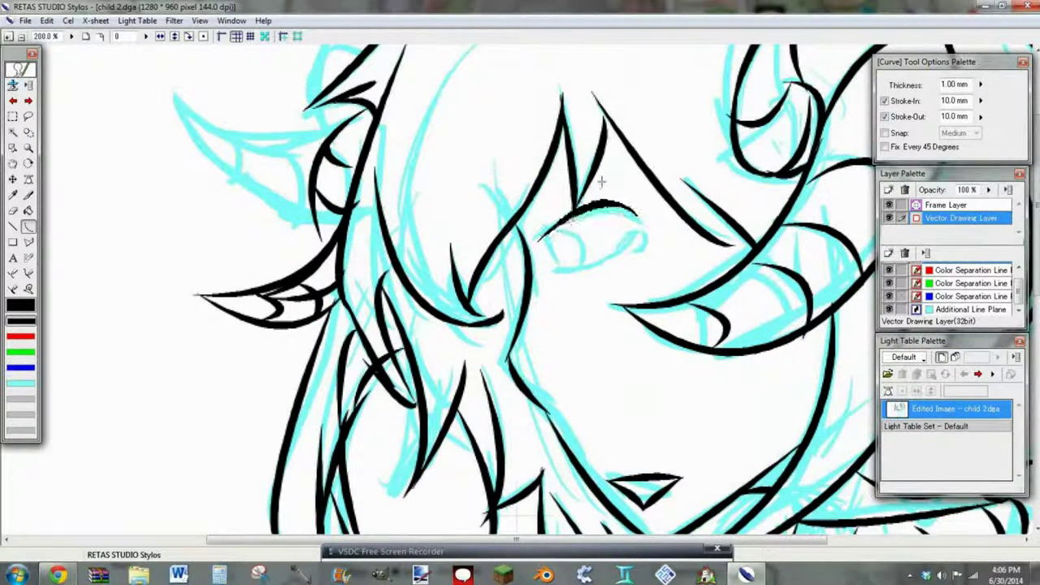
{"action": "mouse_move", "coordinate": [549, 234]}
{"action": "left_mouse_down"}
{"action": "mouse_move", "coordinate": [548, 268]}
{"action": "mouse_move", "coordinate": [640, 219]}
{"action": "left_mouse_up"}
{"action": "left_click", "coordinate": [549, 268]}
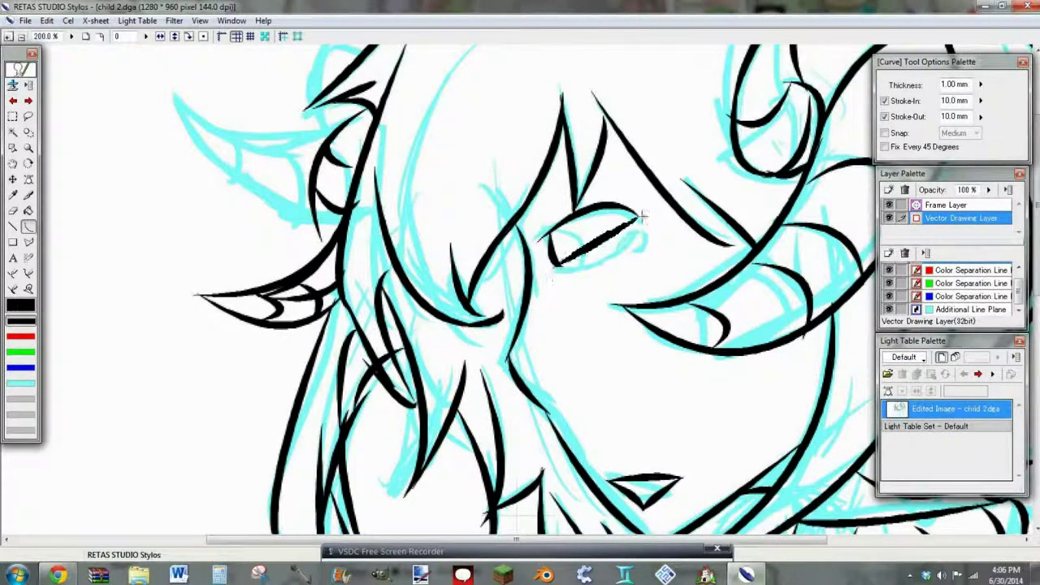
{"action": "left_click", "coordinate": [623, 277]}
{"action": "left_click_drag", "start_coordinate": [575, 268], "coordinate": [564, 227]}
{"action": "key", "text": "ctrl+z"}
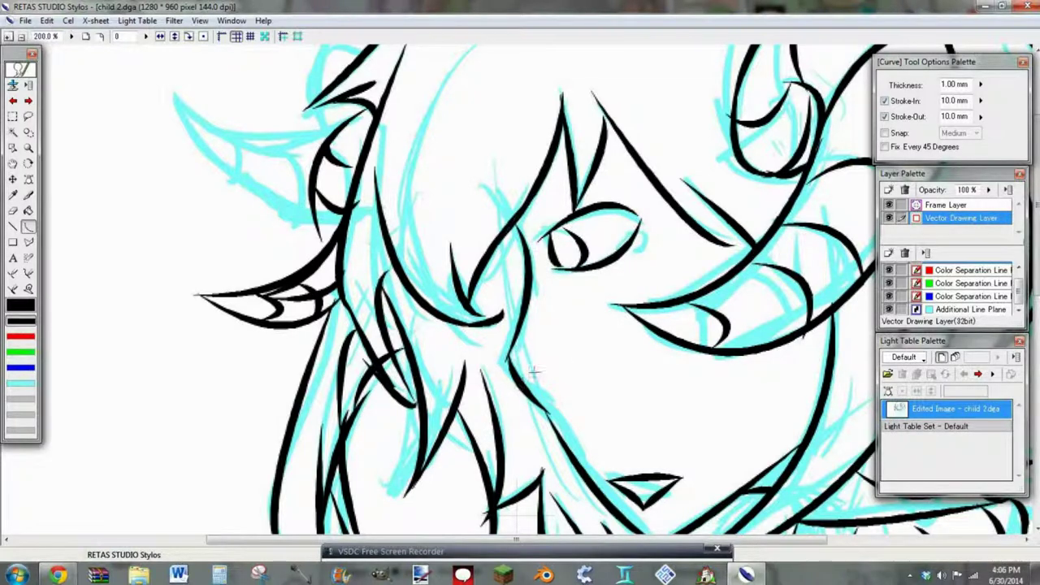
- Ink the small tear at the eye's outer corner and erase the eye line inside it with a 3.0 mm eraser
{"action": "left_click_drag", "start_coordinate": [617, 252], "coordinate": [639, 223]}
{"action": "left_click", "coordinate": [672, 229]}
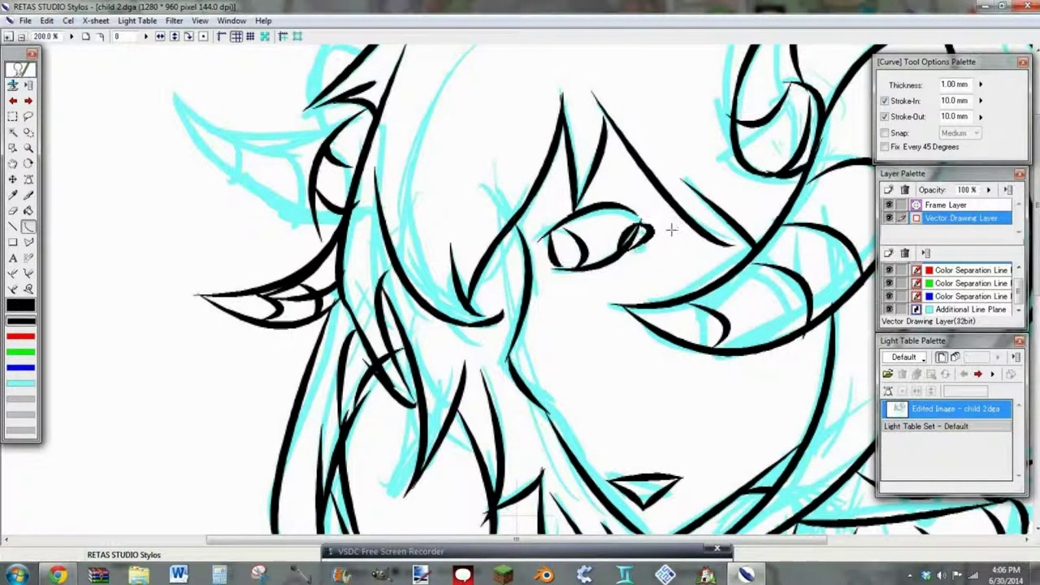
{"action": "left_click", "coordinate": [13, 210]}
{"action": "left_click_drag", "start_coordinate": [965, 115], "coordinate": [983, 139]}
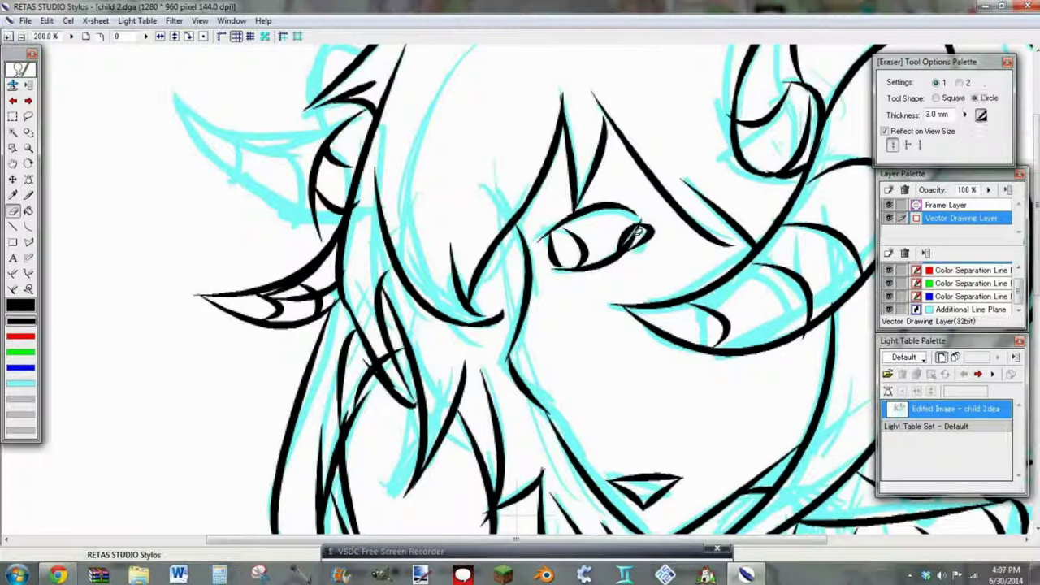
{"action": "left_click_drag", "start_coordinate": [629, 233], "coordinate": [640, 229]}
{"action": "key", "text": "p"}
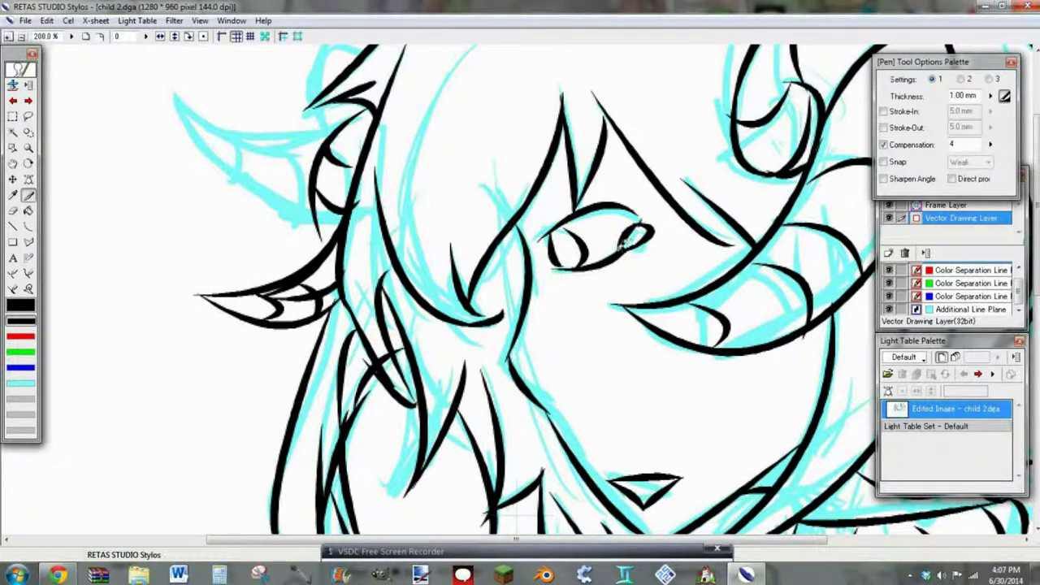
{"action": "left_click", "coordinate": [86, 37]}
- Ink a small separate teardrop just below the eye's outer corner
{"action": "left_click", "coordinate": [9, 37]}
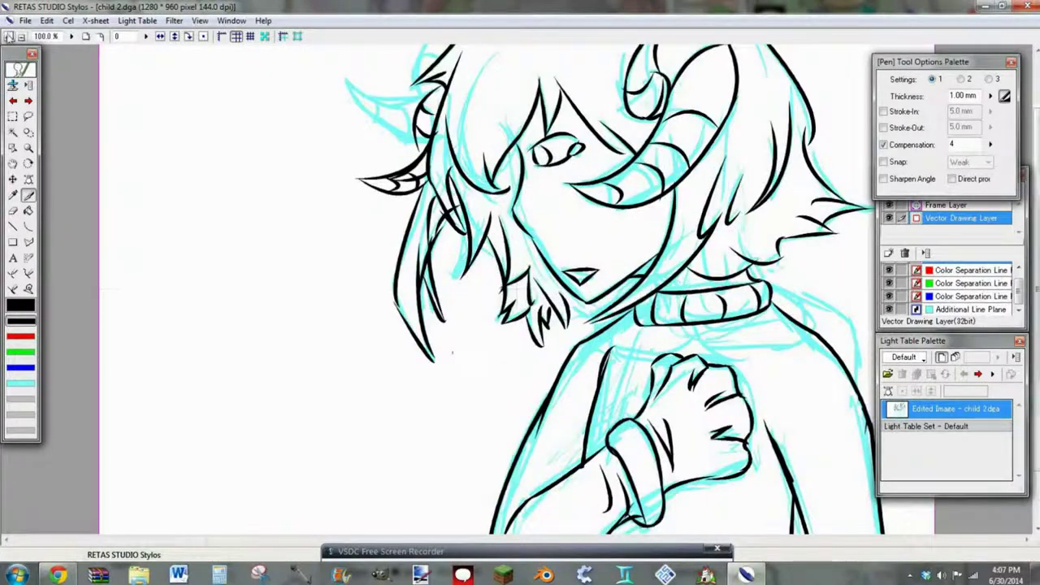
{"action": "left_click", "coordinate": [9, 37]}
{"action": "left_click", "coordinate": [9, 37]}
{"action": "left_click", "coordinate": [29, 227]}
{"action": "mouse_move", "coordinate": [647, 167]}
{"action": "left_mouse_down"}
{"action": "mouse_move", "coordinate": [673, 193]}
{"action": "mouse_move", "coordinate": [672, 167]}
{"action": "left_mouse_up"}
{"action": "key", "text": "ctrl+z"}
{"action": "left_click", "coordinate": [85, 37]}
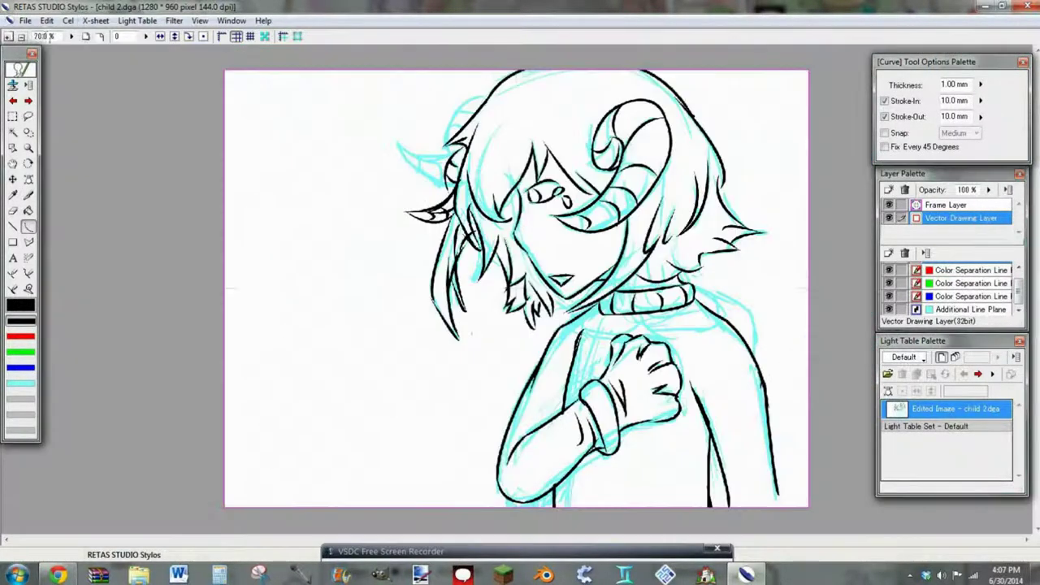
- Save the drawing, undo a trial curve along the shoulder, and check the line art with the cyan Additional Line Plane hidden
{"action": "left_click", "coordinate": [25, 20]}
{"action": "left_click", "coordinate": [46, 99]}
{"action": "left_click_drag", "start_coordinate": [754, 281], "coordinate": [762, 403]}
{"action": "key", "text": "ctrl+z"}
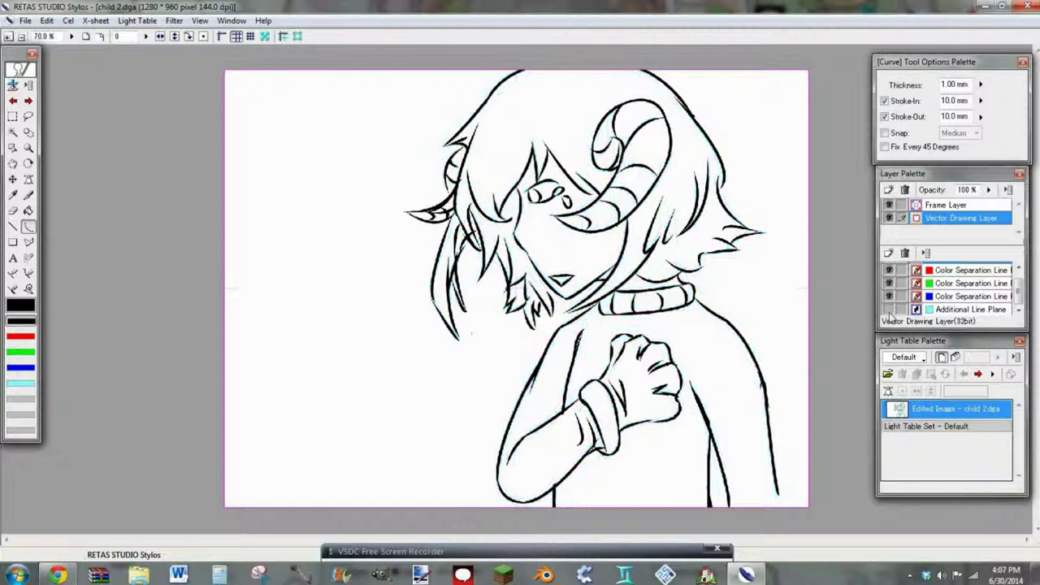
- Erase the neckband's end beneath the chin and re-ink it as a curve reaching farther under the hair
{"action": "left_click", "coordinate": [9, 36]}
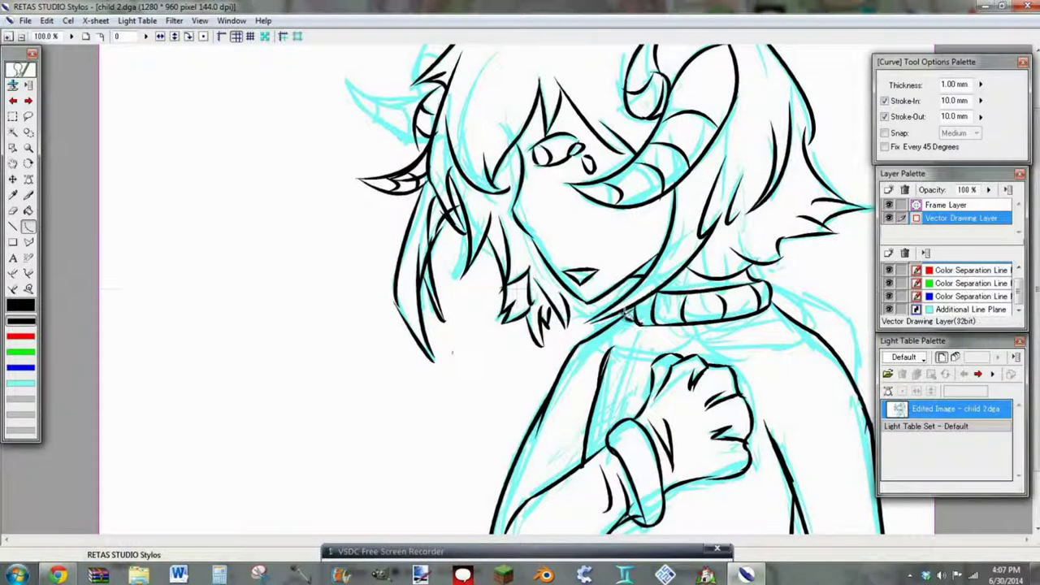
{"action": "left_click", "coordinate": [13, 211]}
{"action": "left_click_drag", "start_coordinate": [629, 319], "coordinate": [671, 325]}
{"action": "left_click", "coordinate": [29, 227]}
{"action": "left_click", "coordinate": [640, 333]}
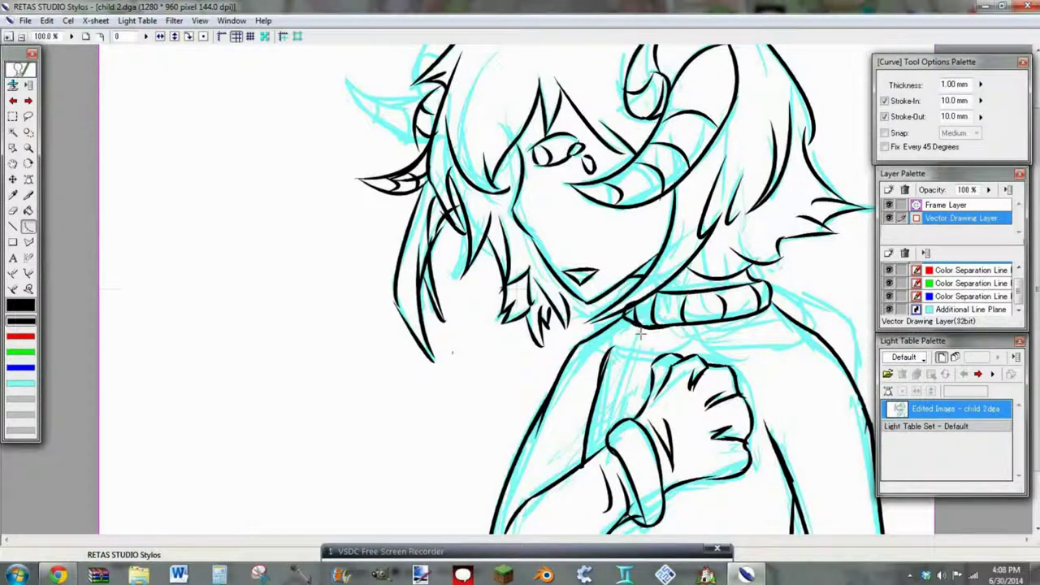
{"action": "left_click", "coordinate": [21, 37]}
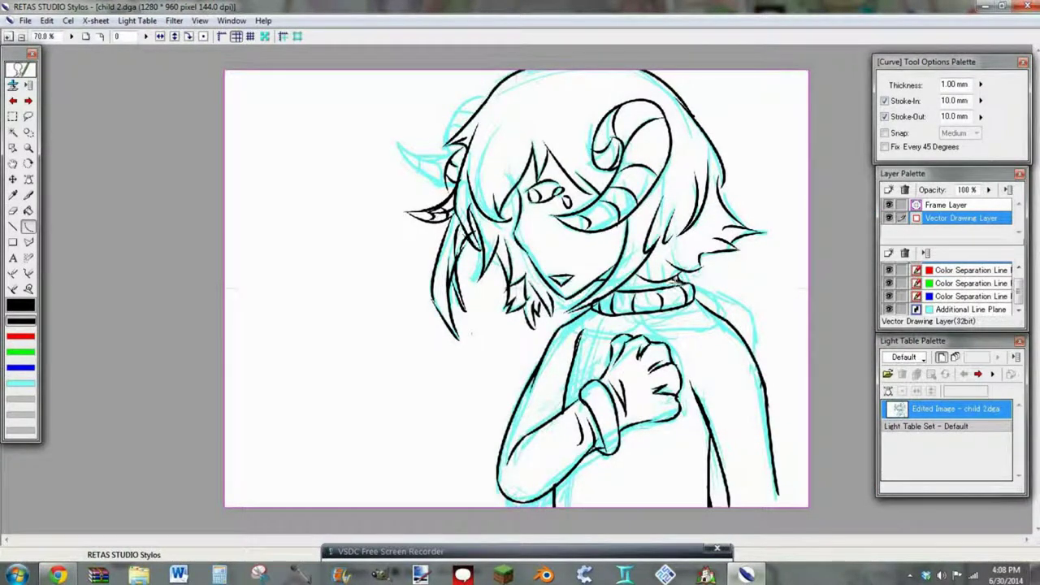
- Erase the stray line where the neckband's far end meets the back hair and re-ink that corner with short curves
{"action": "left_click", "coordinate": [9, 36]}
{"action": "left_click", "coordinate": [9, 36]}
{"action": "left_click_drag", "start_coordinate": [378, 539], "coordinate": [573, 539]}
{"action": "left_click", "coordinate": [14, 211]}
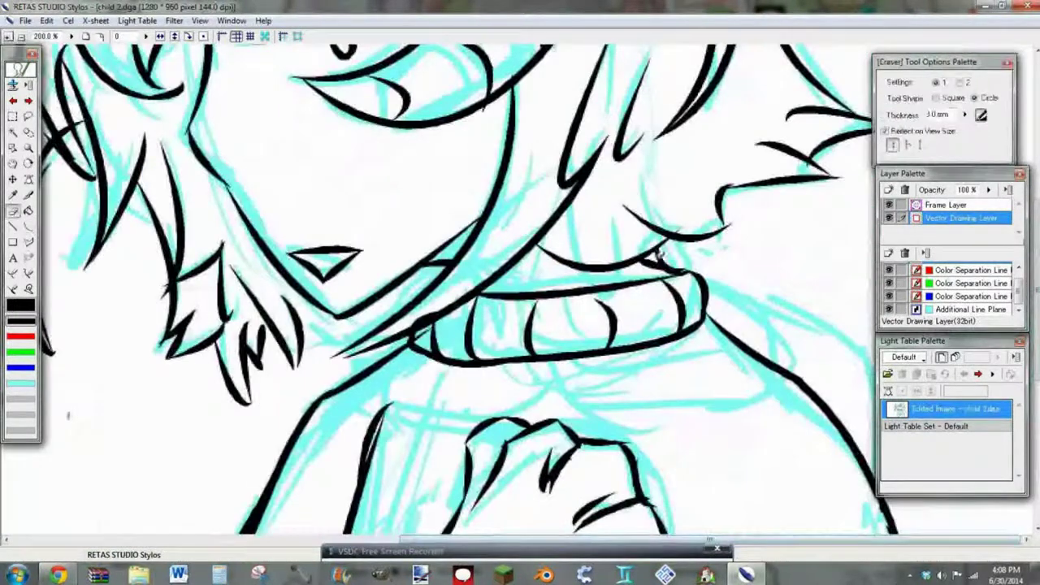
{"action": "left_click_drag", "start_coordinate": [663, 258], "coordinate": [660, 246]}
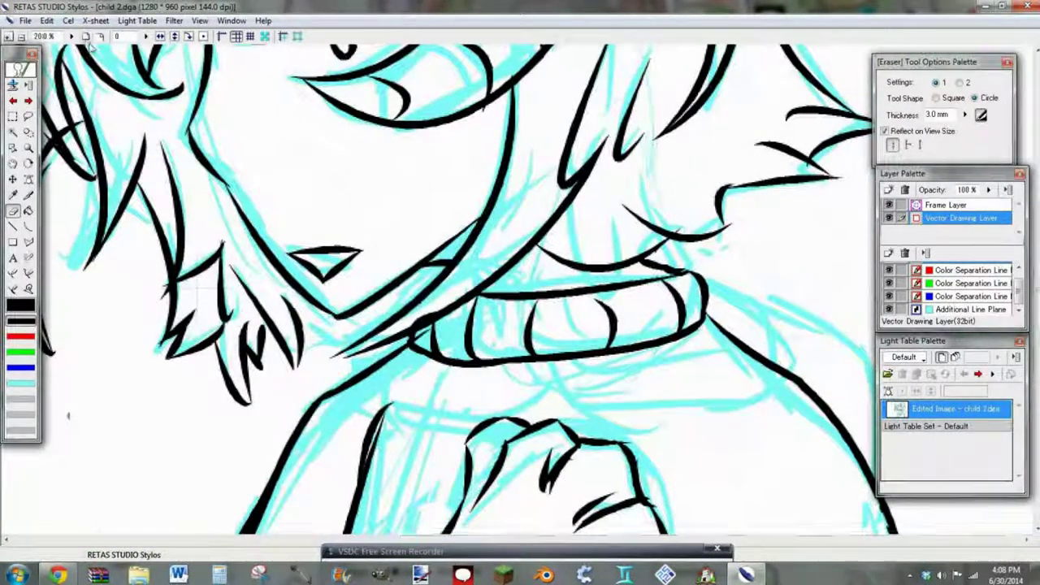
{"action": "key", "text": "ctrl+minus"}
{"action": "key", "text": "ctrl+minus"}
{"action": "left_click_drag", "start_coordinate": [486, 545], "coordinate": [683, 546]}
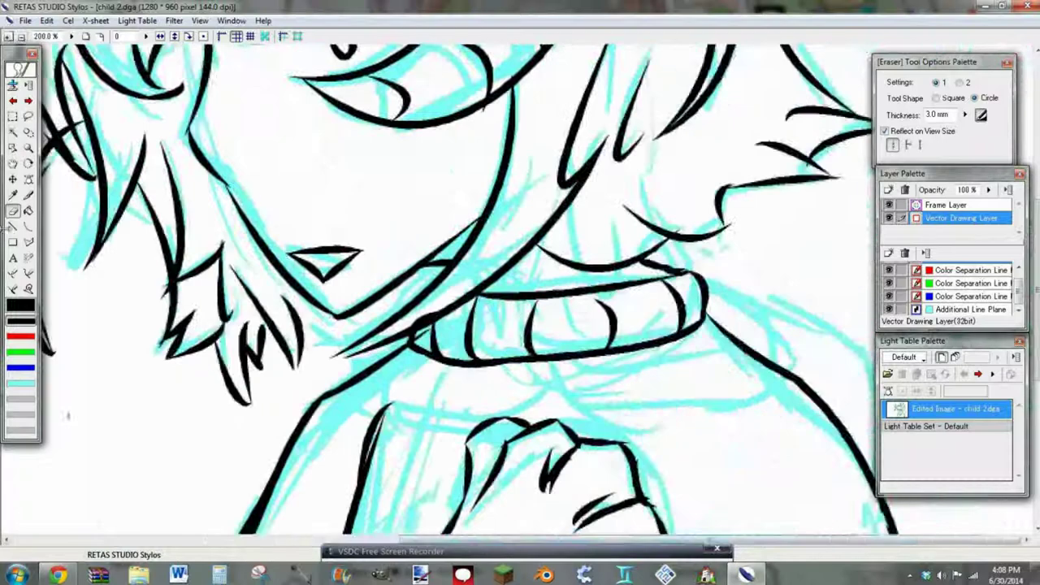
{"action": "left_click_drag", "start_coordinate": [687, 260], "coordinate": [668, 274]}
{"action": "left_click", "coordinate": [29, 227]}
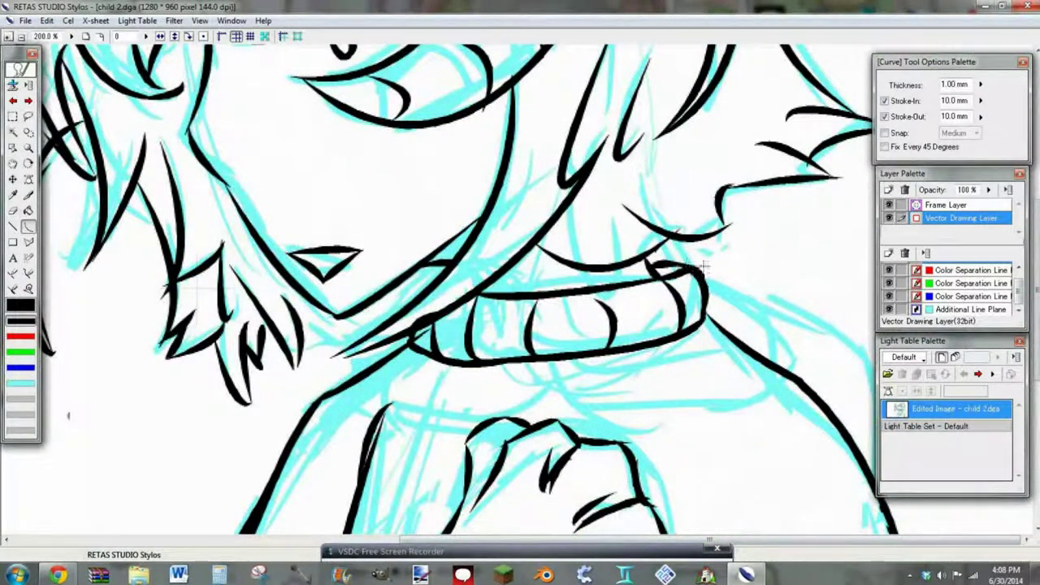
{"action": "left_click", "coordinate": [84, 35]}
- Ink additional spiky hair tufts beneath the chin, between the front locks and the neckband
{"action": "left_click", "coordinate": [9, 36]}
{"action": "left_click", "coordinate": [9, 35]}
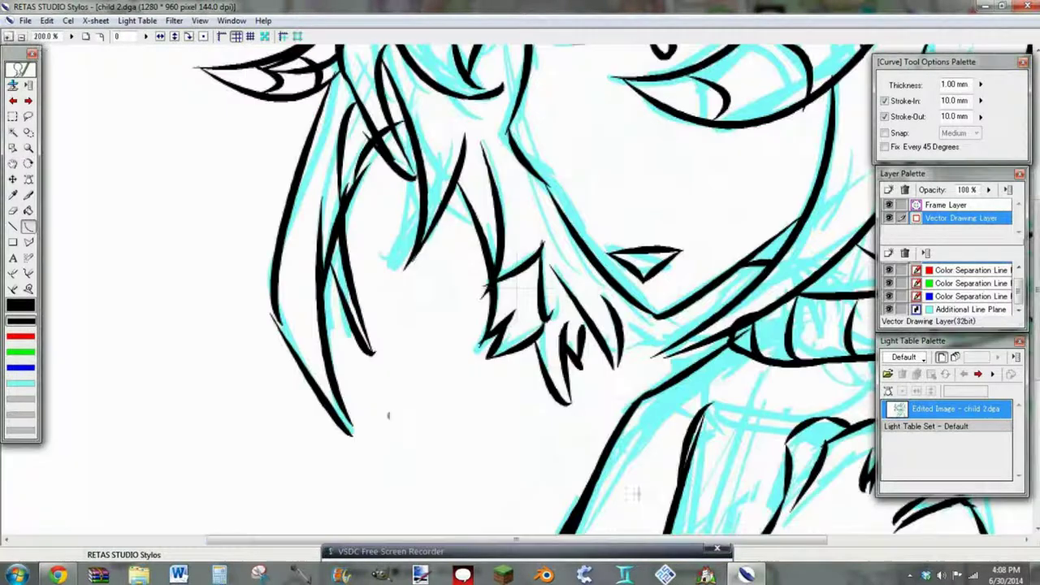
{"action": "left_click_drag", "start_coordinate": [633, 541], "coordinate": [712, 541]}
{"action": "mouse_move", "coordinate": [494, 349]}
{"action": "left_mouse_down"}
{"action": "mouse_move", "coordinate": [509, 331]}
{"action": "mouse_move", "coordinate": [522, 358]}
{"action": "mouse_move", "coordinate": [572, 300]}
{"action": "left_mouse_up"}
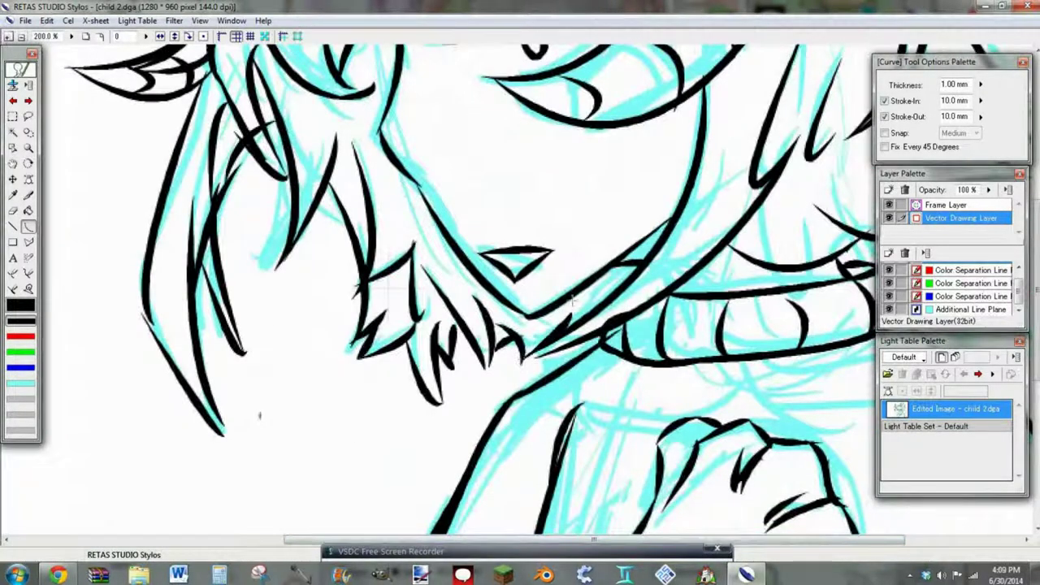
{"action": "mouse_move", "coordinate": [554, 369]}
{"action": "left_mouse_down"}
{"action": "mouse_move", "coordinate": [595, 349]}
{"action": "mouse_move", "coordinate": [608, 504]}
{"action": "left_mouse_up"}
{"action": "left_click", "coordinate": [86, 37]}
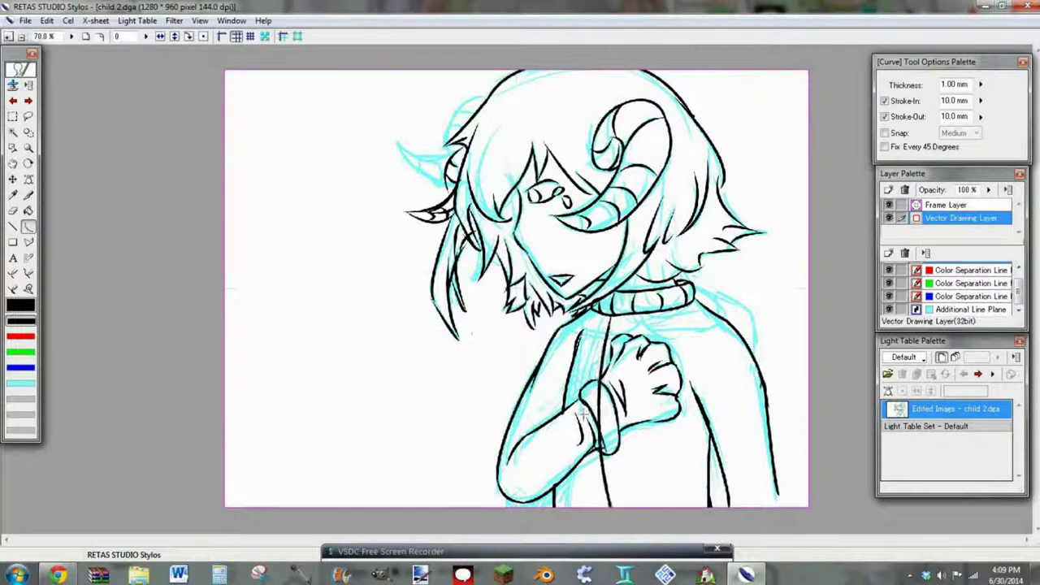
{"action": "key", "text": "ctrl+z"}
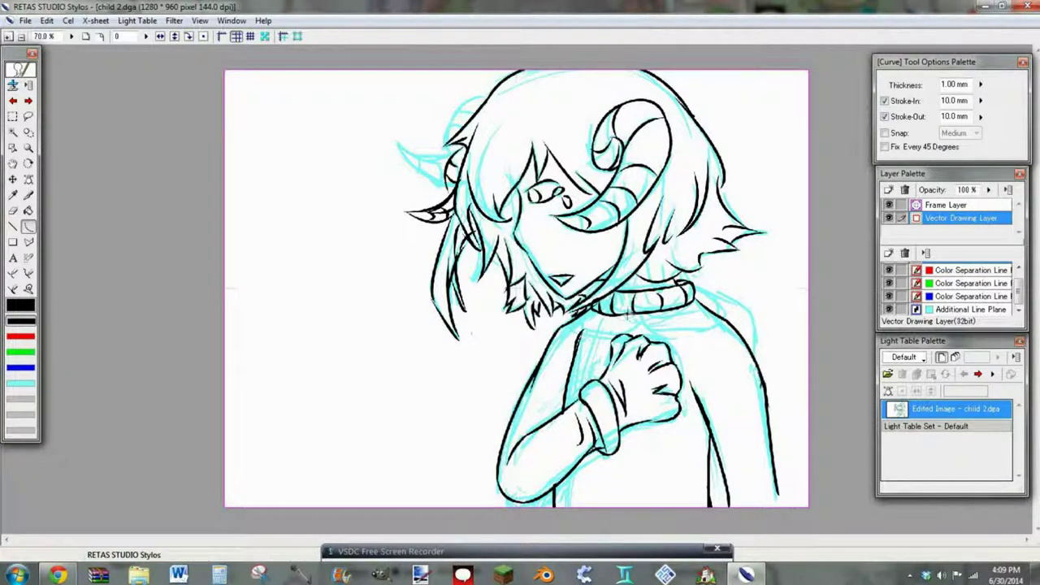
- Ink the rounded collar flap over the hanging arm's shoulder and erase the shoulder line crossing it
{"action": "mouse_move", "coordinate": [634, 314]}
{"action": "left_mouse_down"}
{"action": "mouse_move", "coordinate": [689, 353]}
{"action": "mouse_move", "coordinate": [704, 351]}
{"action": "left_mouse_up"}
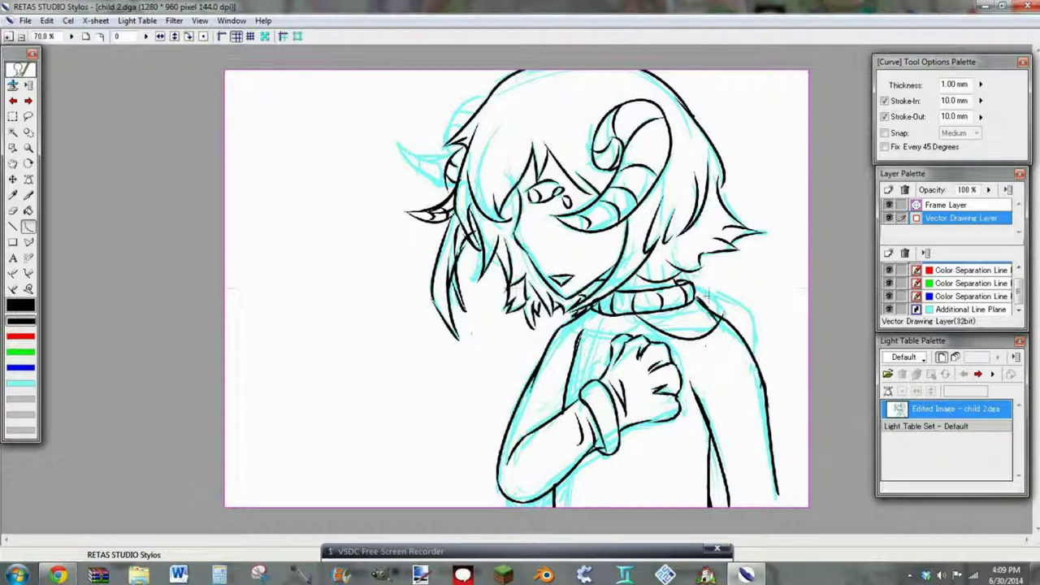
{"action": "left_click", "coordinate": [9, 36]}
{"action": "left_click", "coordinate": [9, 37]}
{"action": "left_click_drag", "start_coordinate": [268, 539], "coordinate": [458, 539]}
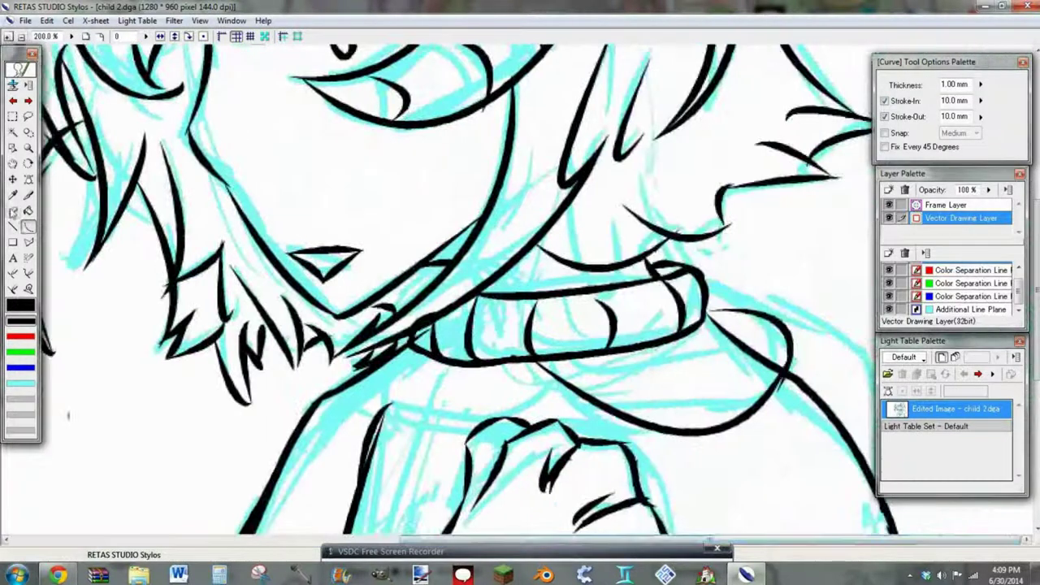
{"action": "key", "text": "e"}
{"action": "mouse_move", "coordinate": [752, 352]}
{"action": "left_mouse_down"}
{"action": "mouse_move", "coordinate": [778, 360]}
{"action": "mouse_move", "coordinate": [774, 370]}
{"action": "mouse_move", "coordinate": [721, 324]}
{"action": "left_mouse_up"}
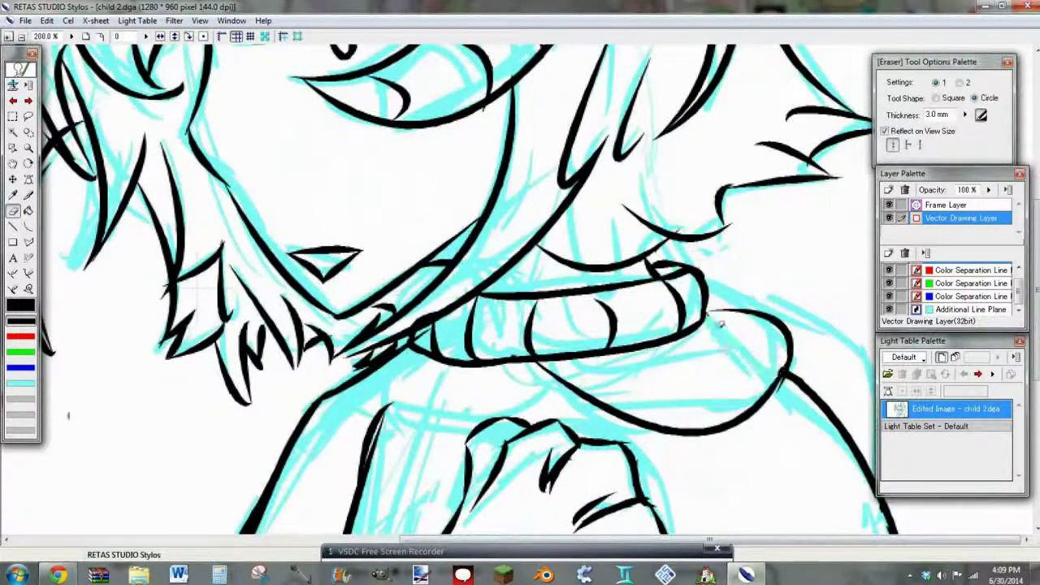
- Ink the second rounded collar flap over the bent arm's shoulder and erase the overlapping lines beneath the chin
{"action": "left_click", "coordinate": [28, 227]}
{"action": "mouse_move", "coordinate": [556, 380]}
{"action": "left_mouse_down"}
{"action": "mouse_move", "coordinate": [351, 378]}
{"action": "mouse_move", "coordinate": [371, 429]}
{"action": "mouse_move", "coordinate": [482, 459]}
{"action": "mouse_move", "coordinate": [387, 346]}
{"action": "mouse_move", "coordinate": [326, 366]}
{"action": "mouse_move", "coordinate": [390, 402]}
{"action": "mouse_move", "coordinate": [351, 400]}
{"action": "mouse_move", "coordinate": [358, 368]}
{"action": "mouse_move", "coordinate": [413, 346]}
{"action": "left_mouse_up"}
{"action": "left_click", "coordinate": [483, 458]}
{"action": "left_click", "coordinate": [328, 362]}
{"action": "left_click", "coordinate": [355, 394]}
{"action": "key", "text": "e"}
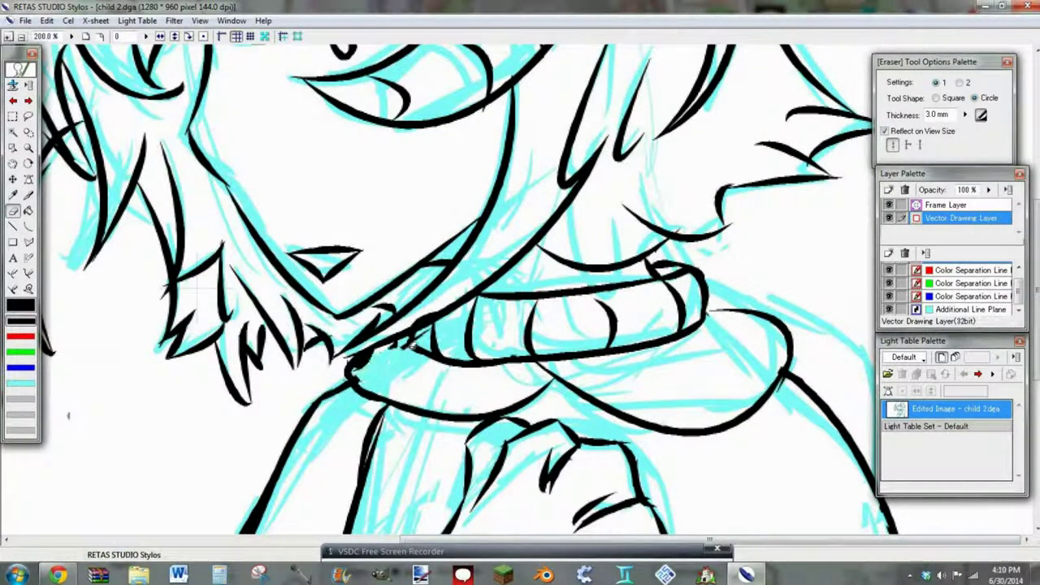
{"action": "key", "text": "p"}
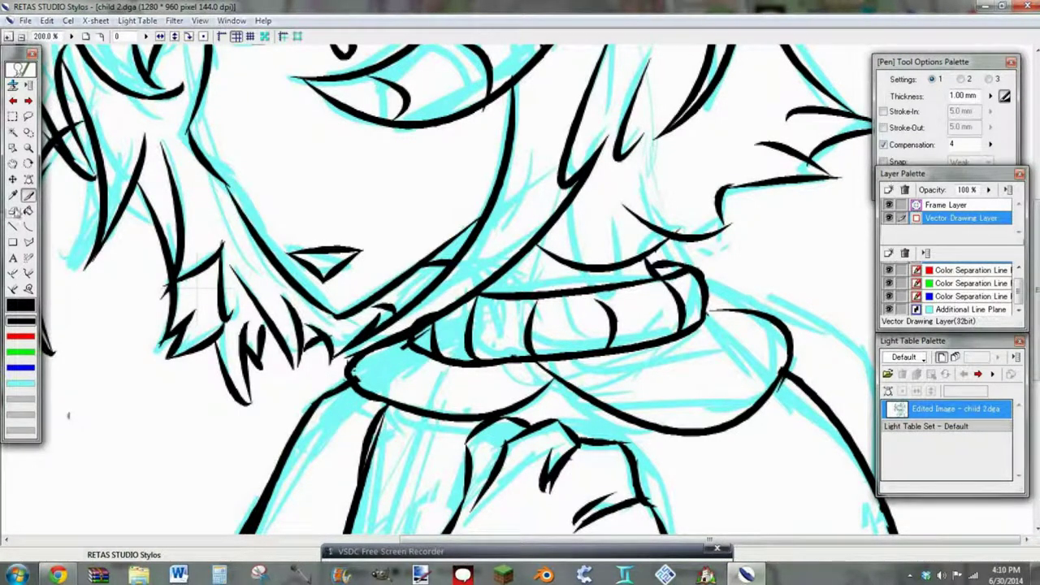
{"action": "key", "text": "e"}
{"action": "left_click", "coordinate": [29, 226]}
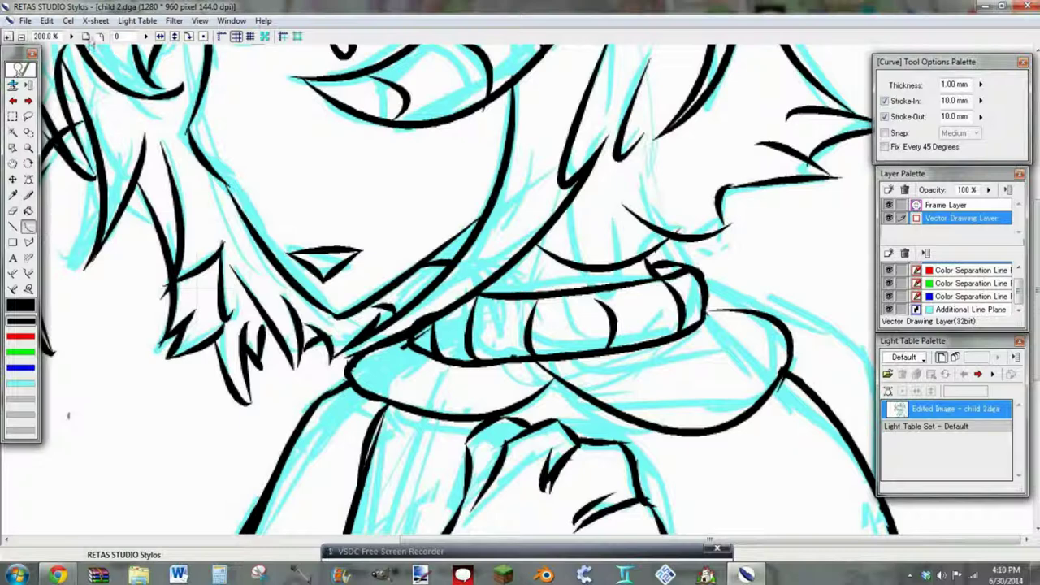
{"action": "left_click", "coordinate": [86, 37]}
- Save the drawing and undo a trial curve drawn from the neckband across the shoulder
{"action": "left_click", "coordinate": [25, 21]}
{"action": "left_click", "coordinate": [41, 91]}
{"action": "left_click_drag", "start_coordinate": [690, 279], "coordinate": [799, 296]}
{"action": "key", "text": "ctrl+z"}
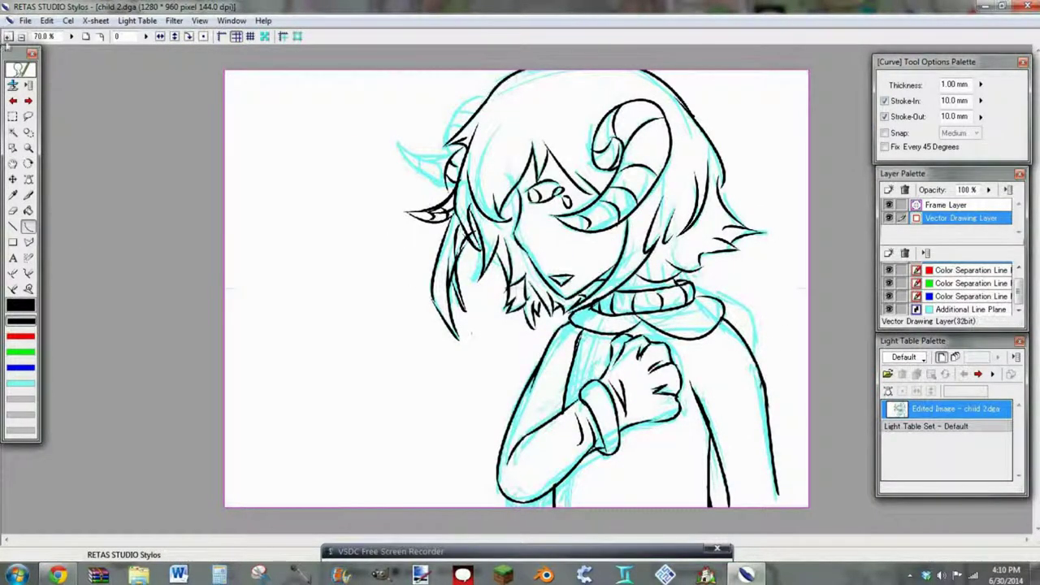
- Ink the outer curve of the draped hood behind the collar, over the hanging arm's shoulder
{"action": "left_click", "coordinate": [7, 36]}
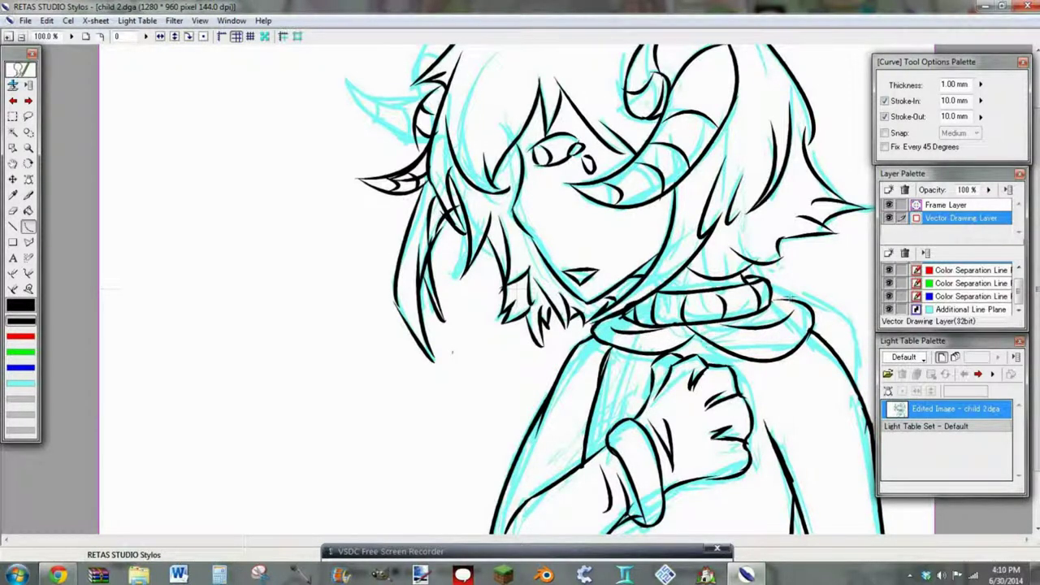
{"action": "mouse_move", "coordinate": [772, 288]}
{"action": "left_mouse_down"}
{"action": "mouse_move", "coordinate": [858, 353]}
{"action": "mouse_move", "coordinate": [854, 380]}
{"action": "left_mouse_up"}
{"action": "left_click", "coordinate": [867, 304]}
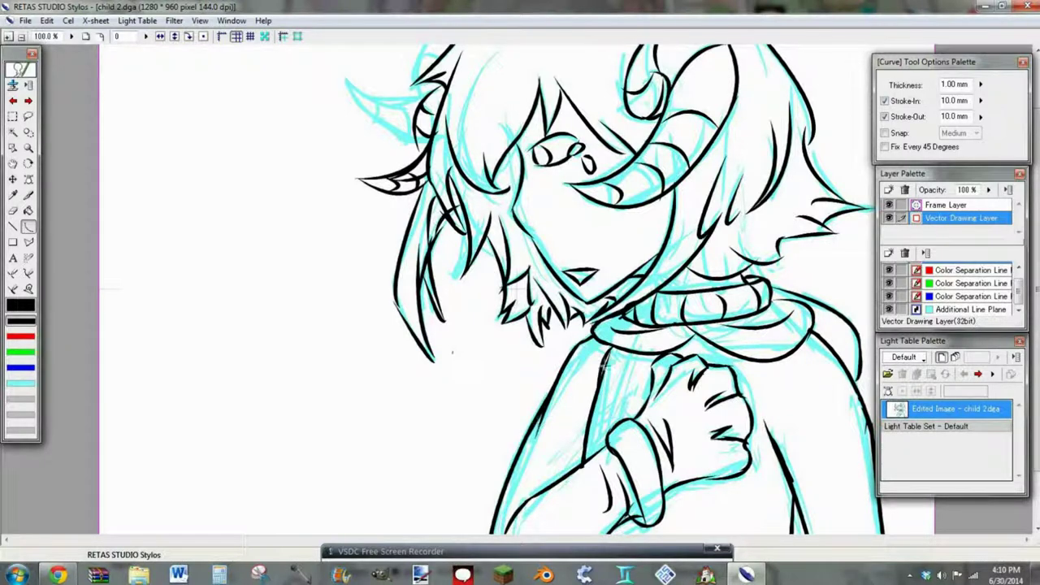
- Ink two narrow curved cords hanging from beneath the neckband across the bent arm's shoulder
{"action": "mouse_move", "coordinate": [641, 328]}
{"action": "left_mouse_down"}
{"action": "mouse_move", "coordinate": [559, 406]}
{"action": "mouse_move", "coordinate": [653, 325]}
{"action": "left_mouse_up"}
{"action": "left_click", "coordinate": [559, 423]}
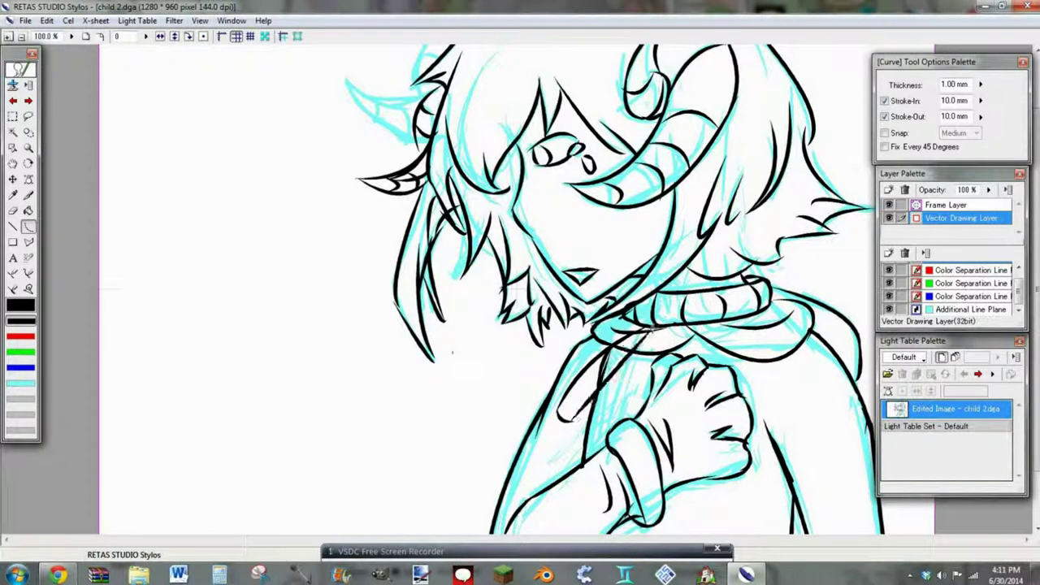
{"action": "left_click", "coordinate": [587, 378]}
{"action": "mouse_move", "coordinate": [576, 415]}
{"action": "left_mouse_down"}
{"action": "mouse_move", "coordinate": [696, 324]}
{"action": "mouse_move", "coordinate": [600, 408]}
{"action": "mouse_move", "coordinate": [689, 326]}
{"action": "left_mouse_up"}
{"action": "left_click", "coordinate": [597, 367]}
{"action": "left_click", "coordinate": [593, 414]}
{"action": "left_click", "coordinate": [598, 387]}
- Erase the collar and shoulder lines that cross the two hanging cords
{"action": "left_click", "coordinate": [13, 211]}
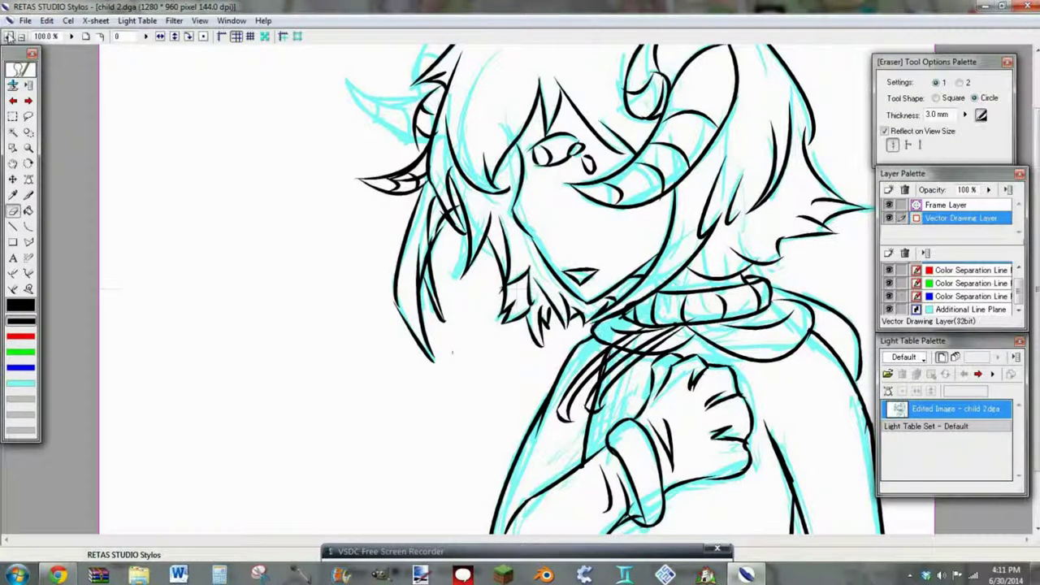
{"action": "left_click", "coordinate": [9, 37]}
{"action": "left_click", "coordinate": [9, 36]}
{"action": "left_click_drag", "start_coordinate": [478, 539], "coordinate": [678, 540]}
{"action": "left_click_drag", "start_coordinate": [1036, 288], "coordinate": [1035, 359]}
{"action": "mouse_move", "coordinate": [251, 334]}
{"action": "left_mouse_down"}
{"action": "mouse_move", "coordinate": [263, 300]}
{"action": "mouse_move", "coordinate": [243, 332]}
{"action": "mouse_move", "coordinate": [236, 380]}
{"action": "mouse_move", "coordinate": [248, 328]}
{"action": "mouse_move", "coordinate": [268, 300]}
{"action": "left_mouse_up"}
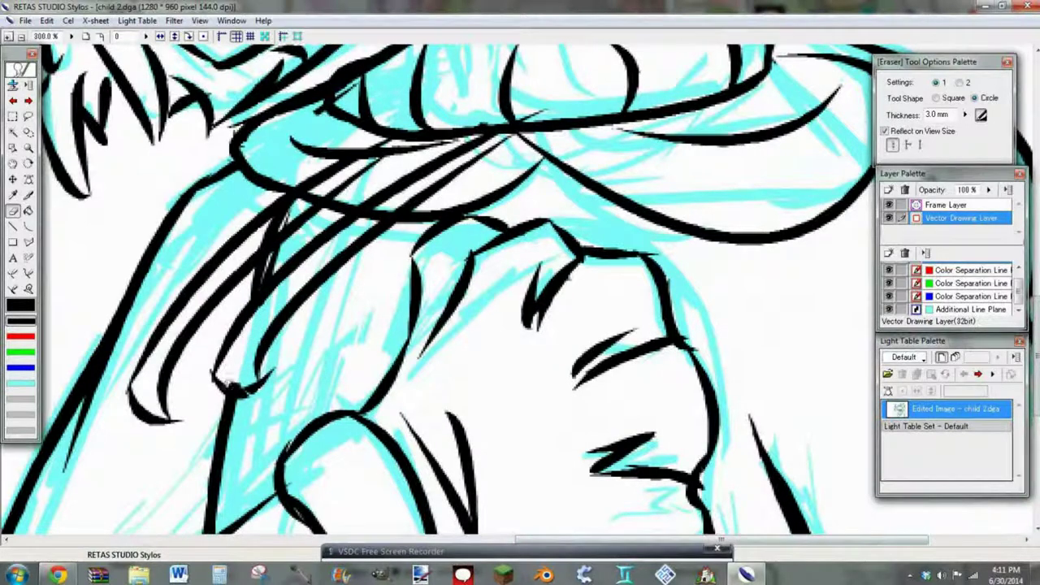
{"action": "mouse_move", "coordinate": [245, 359]}
{"action": "left_mouse_down"}
{"action": "mouse_move", "coordinate": [312, 184]}
{"action": "mouse_move", "coordinate": [328, 180]}
{"action": "mouse_move", "coordinate": [251, 239]}
{"action": "mouse_move", "coordinate": [330, 182]}
{"action": "left_mouse_up"}
{"action": "left_click_drag", "start_coordinate": [344, 236], "coordinate": [438, 181]}
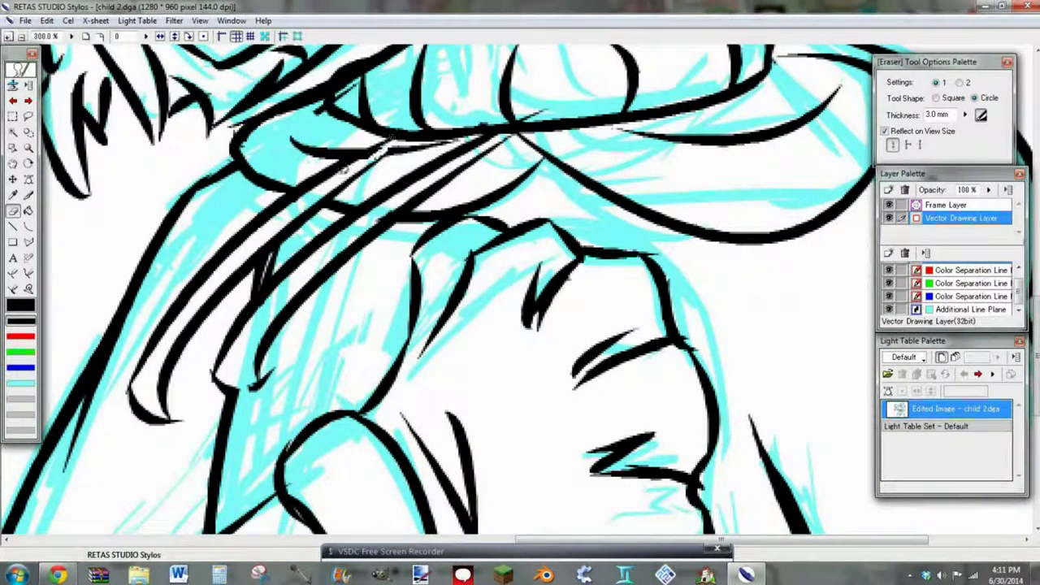
{"action": "left_click_drag", "start_coordinate": [343, 169], "coordinate": [388, 144]}
- Ink the short curved end of the cord nearest the fist
{"action": "left_click", "coordinate": [29, 226]}
{"action": "left_click_drag", "start_coordinate": [224, 382], "coordinate": [269, 378]}
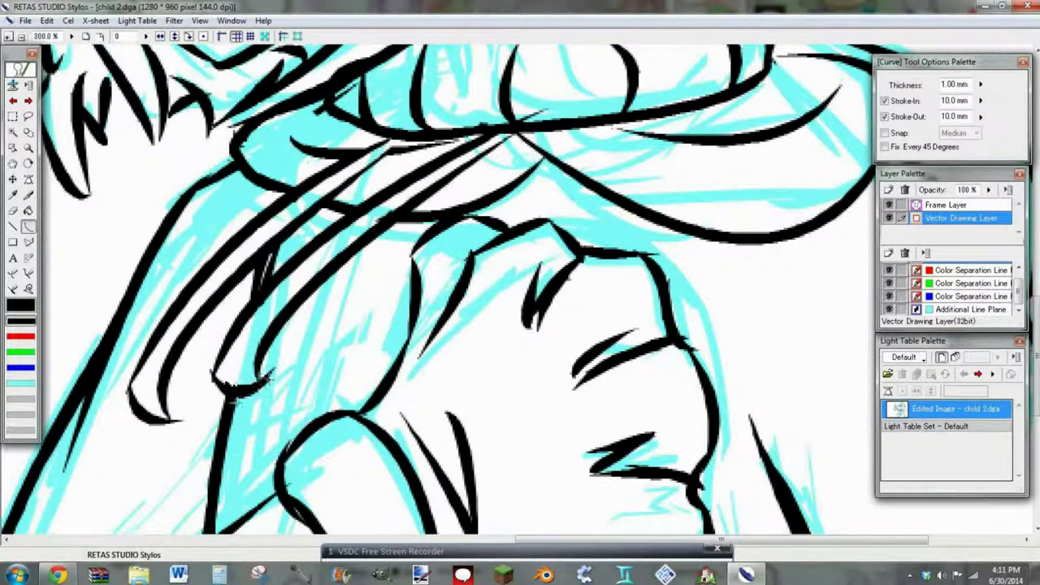
{"action": "left_click", "coordinate": [241, 403]}
- Ink additional curves along the lower cord, running from above the fist up to the neckband
{"action": "left_click", "coordinate": [86, 38]}
{"action": "left_click", "coordinate": [10, 37]}
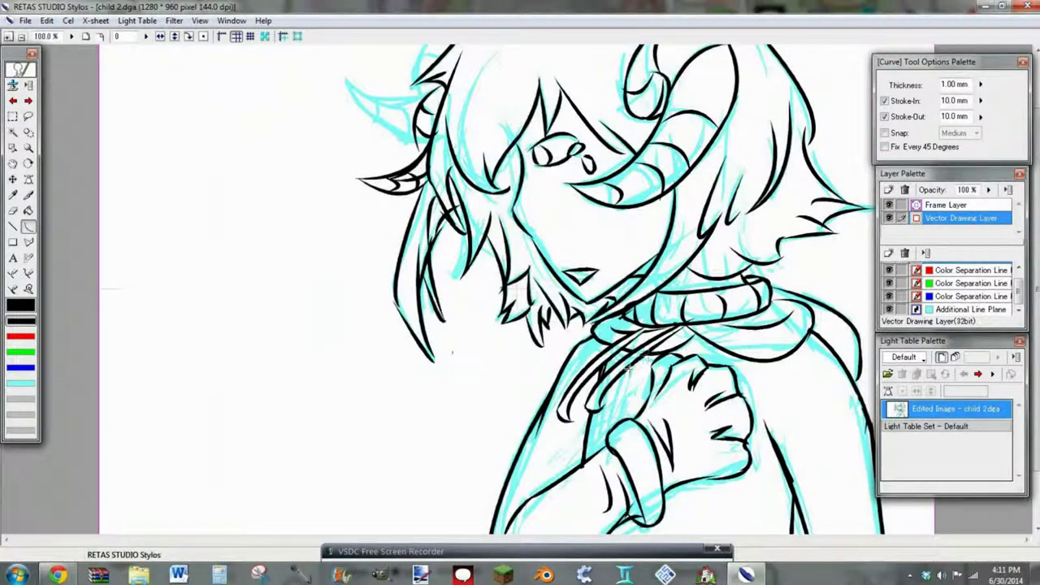
{"action": "left_click_drag", "start_coordinate": [630, 368], "coordinate": [713, 318]}
{"action": "left_click", "coordinate": [641, 351]}
{"action": "left_click", "coordinate": [680, 326]}
{"action": "left_click_drag", "start_coordinate": [631, 352], "coordinate": [728, 314]}
{"action": "left_click", "coordinate": [682, 326]}
- Erase the overlapping line pieces where the lower cord meets the collar above the fist
{"action": "left_click", "coordinate": [9, 37]}
{"action": "left_click", "coordinate": [9, 37]}
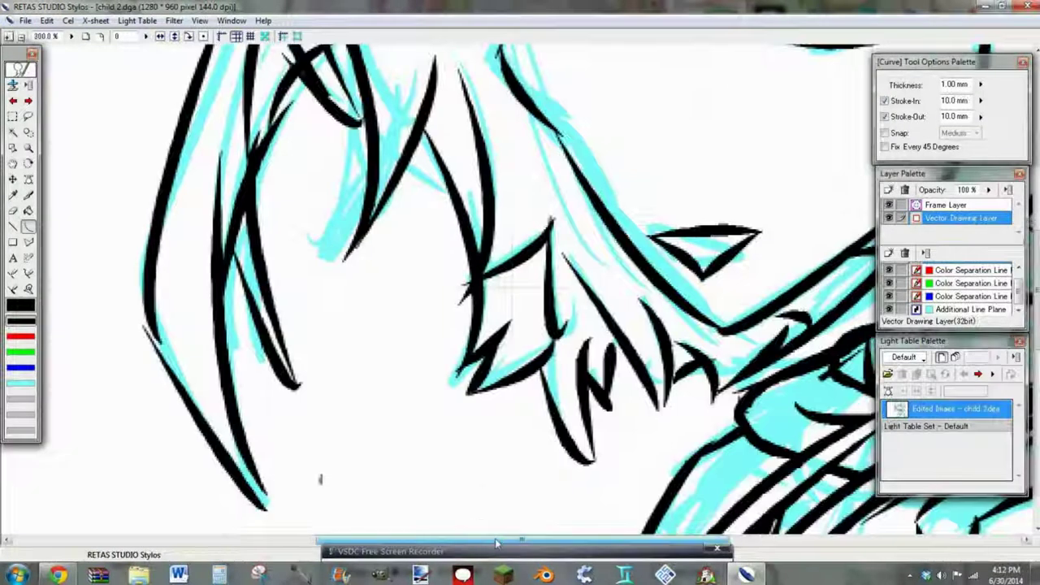
{"action": "left_click_drag", "start_coordinate": [495, 539], "coordinate": [677, 539]}
{"action": "left_click_drag", "start_coordinate": [1035, 294], "coordinate": [1036, 345]}
{"action": "left_click", "coordinate": [13, 211]}
{"action": "mouse_move", "coordinate": [461, 262]}
{"action": "left_mouse_down"}
{"action": "mouse_move", "coordinate": [514, 226]}
{"action": "mouse_move", "coordinate": [591, 204]}
{"action": "mouse_move", "coordinate": [528, 227]}
{"action": "mouse_move", "coordinate": [423, 296]}
{"action": "mouse_move", "coordinate": [524, 246]}
{"action": "left_mouse_up"}
{"action": "left_click_drag", "start_coordinate": [467, 274], "coordinate": [413, 305]}
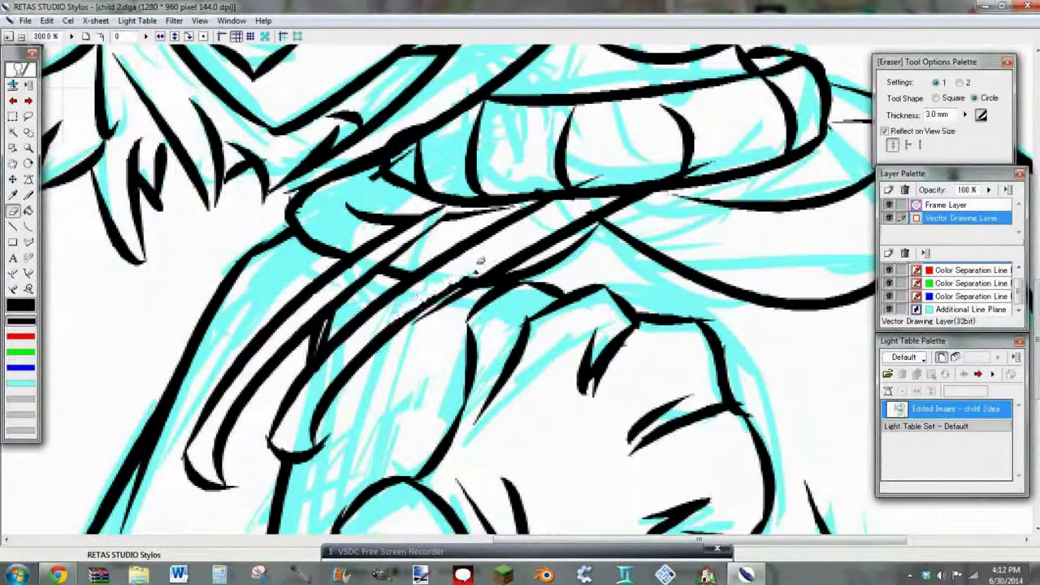
{"action": "mouse_move", "coordinate": [532, 211]}
{"action": "left_mouse_down"}
{"action": "mouse_move", "coordinate": [427, 272]}
{"action": "mouse_move", "coordinate": [459, 255]}
{"action": "left_mouse_up"}
- Redraw the lower cord's edge between the shoulder and the neckband as a continuous curve
{"action": "key", "text": "u"}
{"action": "mouse_move", "coordinate": [372, 311]}
{"action": "left_mouse_down"}
{"action": "mouse_move", "coordinate": [537, 213]}
{"action": "mouse_move", "coordinate": [577, 204]}
{"action": "mouse_move", "coordinate": [406, 329]}
{"action": "left_mouse_up"}
{"action": "left_click", "coordinate": [578, 214]}
{"action": "left_click", "coordinate": [477, 269]}
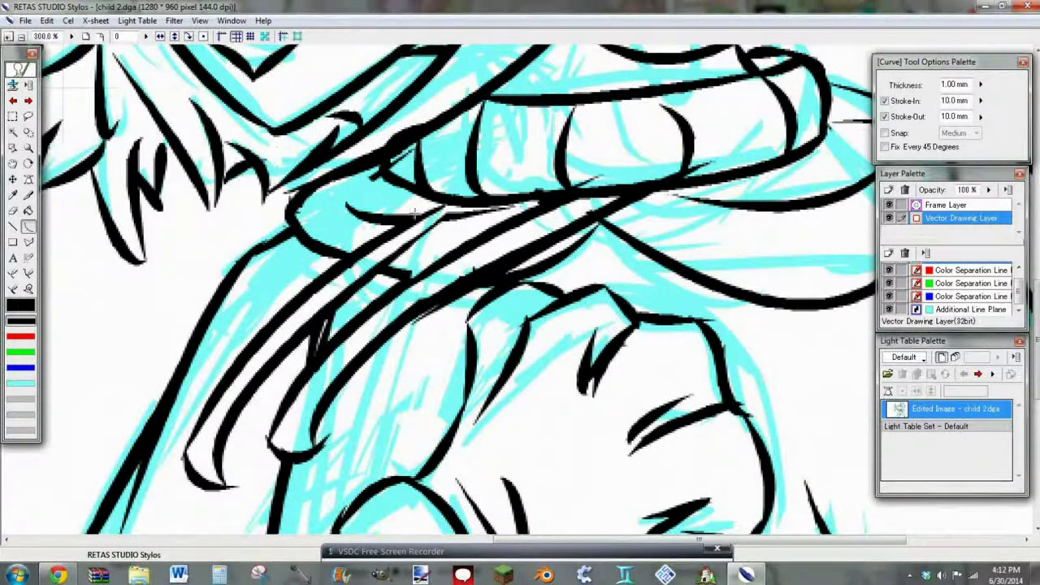
- Save the drawing
{"action": "left_click", "coordinate": [99, 38]}
{"action": "left_click", "coordinate": [25, 21]}
{"action": "left_click", "coordinate": [47, 98]}
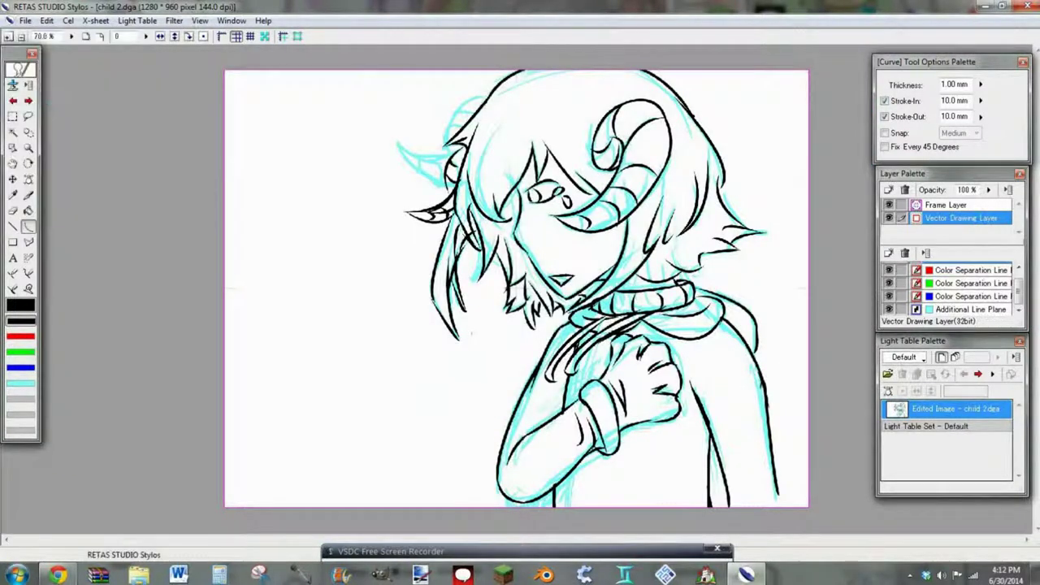
- Undo a trial curve beside the hanging arm's shoulder and briefly check the line art without the Additional Line Plane
{"action": "left_click_drag", "start_coordinate": [782, 276], "coordinate": [804, 354]}
{"action": "key", "text": "ctrl+z"}
{"action": "left_click", "coordinate": [888, 310]}
{"action": "left_click", "coordinate": [889, 310]}
- In PaintMan, delete the three Color Separation Line Planes and hide the Additional Line Plane, with the Coloring Plane active
{"action": "mouse_move", "coordinate": [630, 558]}
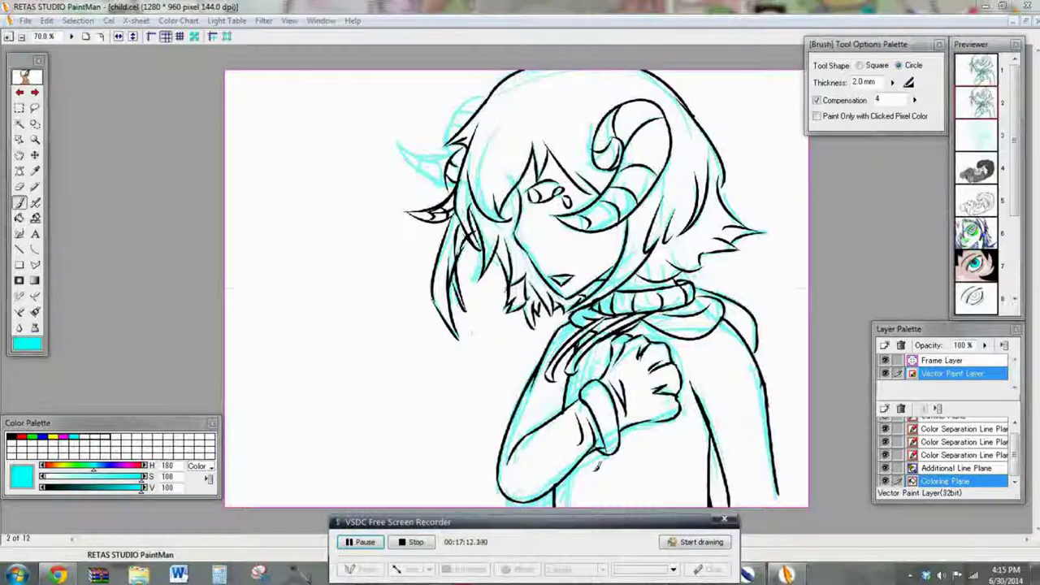
{"action": "left_click", "coordinate": [931, 455]}
{"action": "left_click_drag", "start_coordinate": [1014, 457], "coordinate": [1015, 444]}
{"action": "left_click", "coordinate": [948, 439]}
{"action": "left_click", "coordinate": [900, 409]}
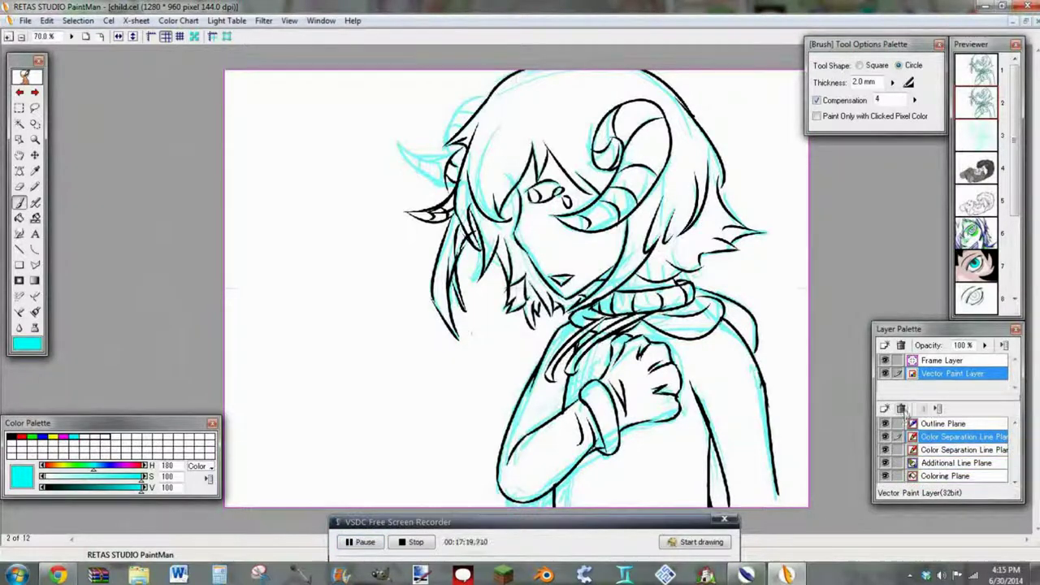
{"action": "left_click", "coordinate": [901, 409]}
{"action": "left_click", "coordinate": [901, 408]}
{"action": "left_click", "coordinate": [896, 450]}
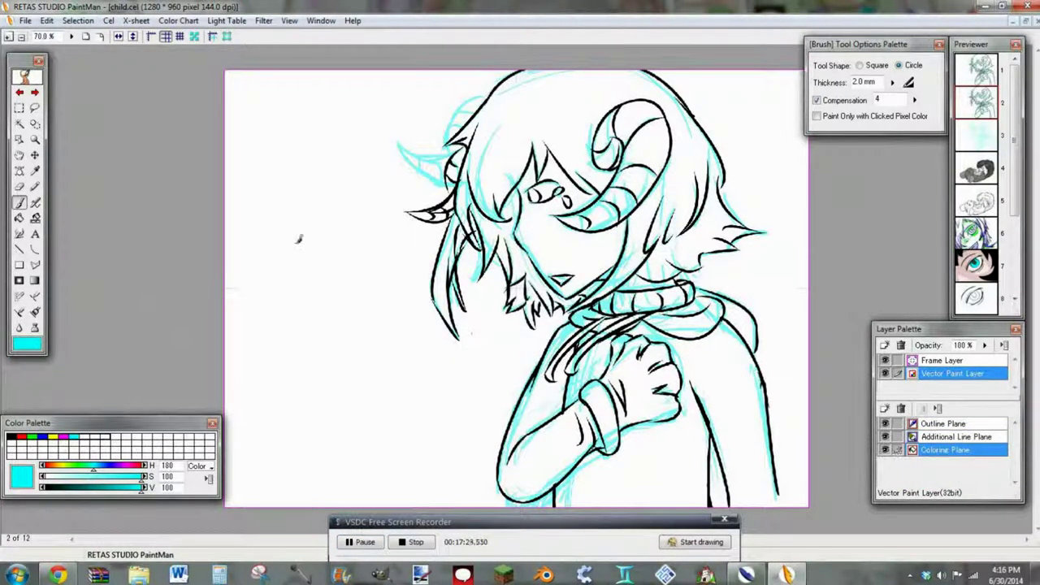
{"action": "left_click", "coordinate": [886, 437]}
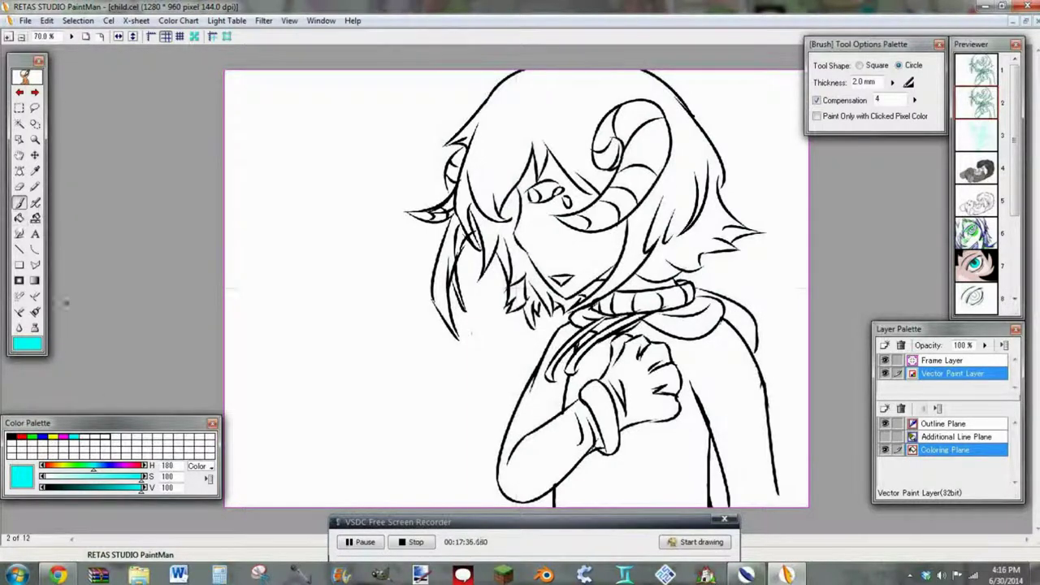
- Brush cyan onto the hair strands beside the small horn and the long front locks
{"action": "left_click", "coordinate": [9, 36]}
{"action": "left_click_drag", "start_coordinate": [1035, 281], "coordinate": [1036, 228]}
{"action": "mouse_move", "coordinate": [466, 123]}
{"action": "left_mouse_down"}
{"action": "mouse_move", "coordinate": [437, 199]}
{"action": "mouse_move", "coordinate": [435, 248]}
{"action": "mouse_move", "coordinate": [464, 299]}
{"action": "left_mouse_up"}
{"action": "mouse_move", "coordinate": [448, 231]}
{"action": "left_mouse_down"}
{"action": "mouse_move", "coordinate": [465, 296]}
{"action": "mouse_move", "coordinate": [473, 328]}
{"action": "left_mouse_up"}
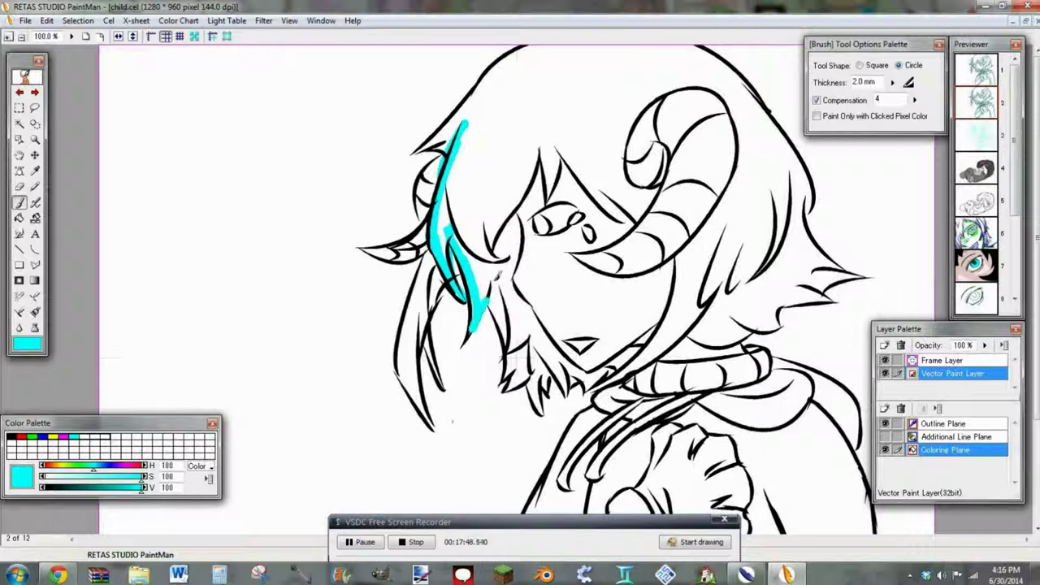
{"action": "left_click_drag", "start_coordinate": [494, 282], "coordinate": [473, 327]}
{"action": "mouse_move", "coordinate": [436, 239]}
{"action": "left_mouse_down"}
{"action": "mouse_move", "coordinate": [403, 348]}
{"action": "mouse_move", "coordinate": [413, 403]}
{"action": "mouse_move", "coordinate": [432, 427]}
{"action": "left_mouse_up"}
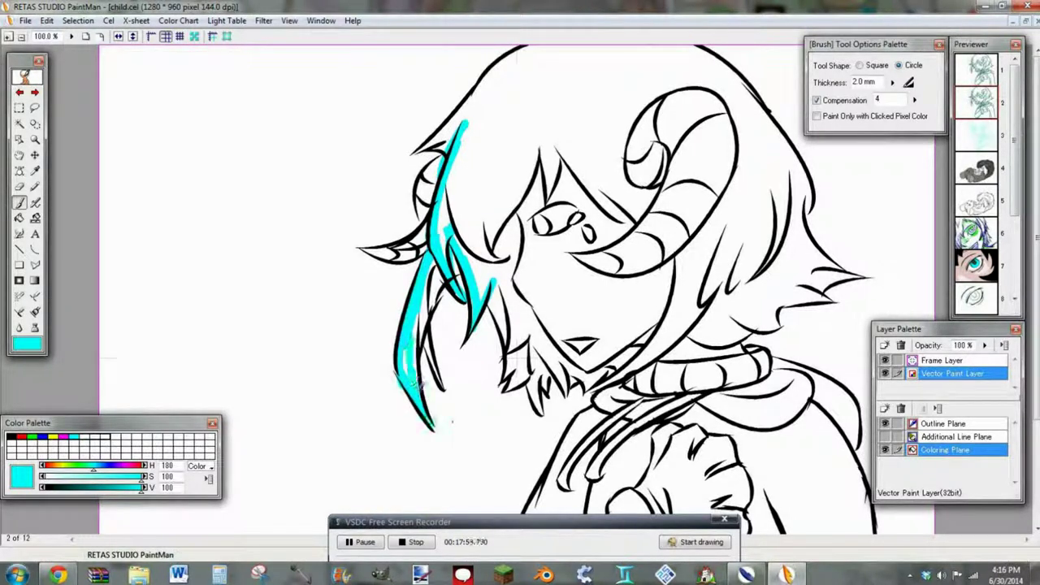
{"action": "left_click_drag", "start_coordinate": [418, 365], "coordinate": [447, 263]}
{"action": "mouse_move", "coordinate": [420, 317]}
{"action": "left_mouse_down"}
{"action": "mouse_move", "coordinate": [404, 341]}
{"action": "mouse_move", "coordinate": [421, 344]}
{"action": "left_mouse_up"}
{"action": "left_click_drag", "start_coordinate": [427, 321], "coordinate": [442, 387]}
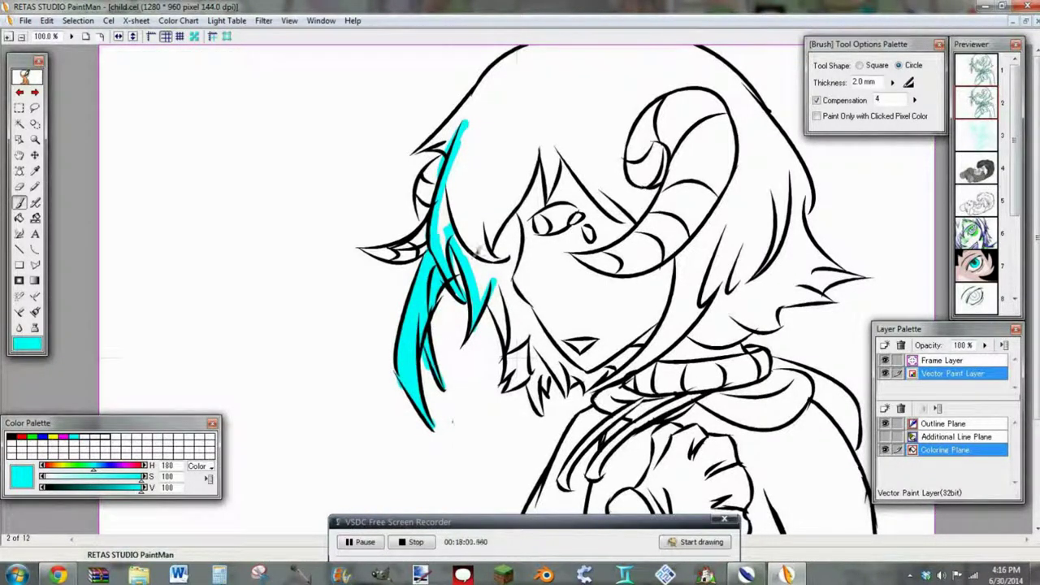
- Brush cyan onto the hair beside the face, the tufts beneath the chin and the spikes above the small horn
{"action": "left_click_drag", "start_coordinate": [455, 243], "coordinate": [496, 325]}
{"action": "mouse_move", "coordinate": [488, 288]}
{"action": "left_mouse_down"}
{"action": "mouse_move", "coordinate": [508, 371]}
{"action": "mouse_move", "coordinate": [527, 369]}
{"action": "mouse_move", "coordinate": [539, 405]}
{"action": "mouse_move", "coordinate": [530, 371]}
{"action": "mouse_move", "coordinate": [548, 364]}
{"action": "mouse_move", "coordinate": [544, 385]}
{"action": "mouse_move", "coordinate": [552, 369]}
{"action": "mouse_move", "coordinate": [588, 387]}
{"action": "mouse_move", "coordinate": [655, 328]}
{"action": "mouse_move", "coordinate": [576, 370]}
{"action": "left_mouse_up"}
{"action": "mouse_move", "coordinate": [535, 315]}
{"action": "left_mouse_down"}
{"action": "mouse_move", "coordinate": [545, 342]}
{"action": "mouse_move", "coordinate": [520, 294]}
{"action": "mouse_move", "coordinate": [513, 213]}
{"action": "mouse_move", "coordinate": [487, 284]}
{"action": "mouse_move", "coordinate": [528, 382]}
{"action": "mouse_move", "coordinate": [557, 370]}
{"action": "mouse_move", "coordinate": [536, 345]}
{"action": "left_mouse_up"}
{"action": "mouse_move", "coordinate": [473, 266]}
{"action": "left_mouse_down"}
{"action": "mouse_move", "coordinate": [511, 196]}
{"action": "mouse_move", "coordinate": [481, 247]}
{"action": "mouse_move", "coordinate": [448, 227]}
{"action": "mouse_move", "coordinate": [460, 268]}
{"action": "mouse_move", "coordinate": [444, 236]}
{"action": "mouse_move", "coordinate": [457, 139]}
{"action": "mouse_move", "coordinate": [424, 146]}
{"action": "mouse_move", "coordinate": [449, 122]}
{"action": "mouse_move", "coordinate": [447, 151]}
{"action": "left_mouse_up"}
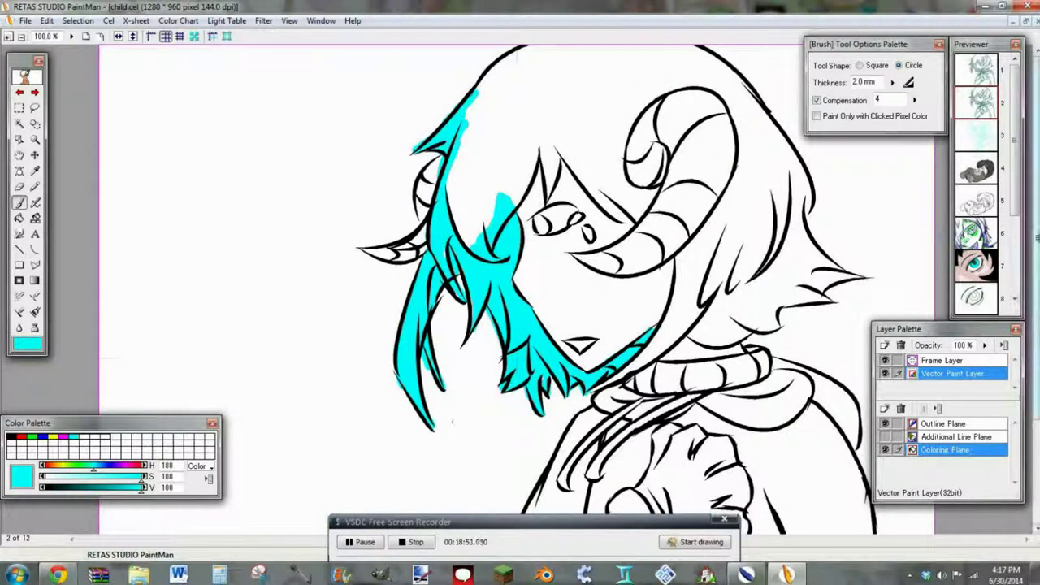
- Brush cyan borders along the bangs, around the large horn and along the back and crown of the hair
{"action": "mouse_move", "coordinate": [538, 140]}
{"action": "left_mouse_down"}
{"action": "mouse_move", "coordinate": [604, 201]}
{"action": "mouse_move", "coordinate": [629, 211]}
{"action": "mouse_move", "coordinate": [647, 195]}
{"action": "mouse_move", "coordinate": [621, 182]}
{"action": "mouse_move", "coordinate": [619, 148]}
{"action": "mouse_move", "coordinate": [649, 92]}
{"action": "mouse_move", "coordinate": [682, 79]}
{"action": "mouse_move", "coordinate": [673, 83]}
{"action": "mouse_move", "coordinate": [739, 99]}
{"action": "mouse_move", "coordinate": [747, 173]}
{"action": "mouse_move", "coordinate": [747, 146]}
{"action": "mouse_move", "coordinate": [681, 259]}
{"action": "left_mouse_up"}
{"action": "mouse_move", "coordinate": [669, 307]}
{"action": "left_mouse_down"}
{"action": "mouse_move", "coordinate": [643, 357]}
{"action": "mouse_move", "coordinate": [605, 386]}
{"action": "mouse_move", "coordinate": [666, 349]}
{"action": "mouse_move", "coordinate": [759, 325]}
{"action": "mouse_move", "coordinate": [857, 274]}
{"action": "mouse_move", "coordinate": [818, 281]}
{"action": "left_mouse_up"}
{"action": "mouse_move", "coordinate": [814, 234]}
{"action": "left_mouse_down"}
{"action": "mouse_move", "coordinate": [833, 268]}
{"action": "mouse_move", "coordinate": [805, 175]}
{"action": "mouse_move", "coordinate": [780, 130]}
{"action": "mouse_move", "coordinate": [743, 103]}
{"action": "left_mouse_up"}
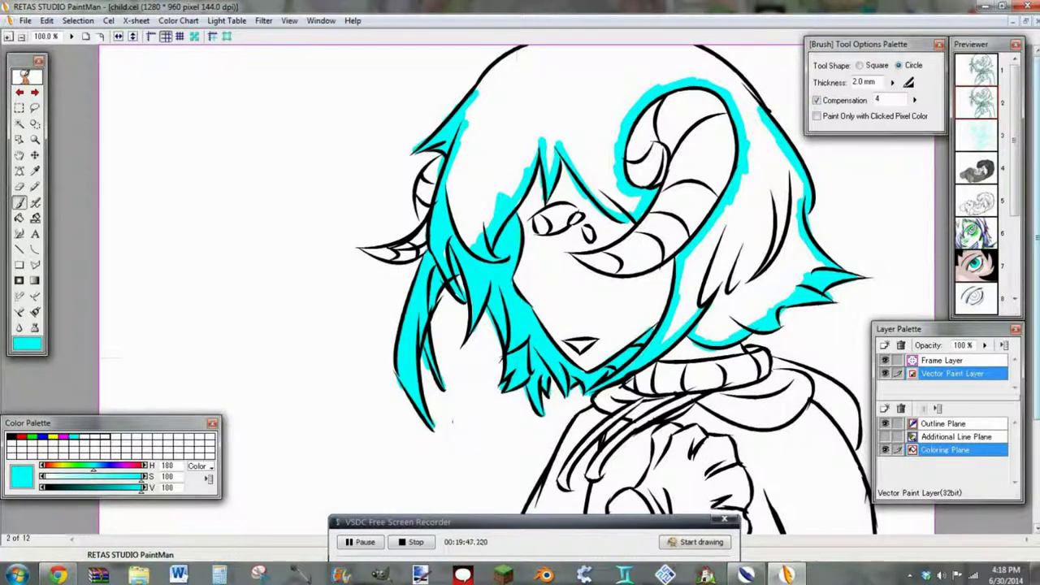
{"action": "mouse_move", "coordinate": [459, 108]}
{"action": "left_mouse_down"}
{"action": "mouse_move", "coordinate": [526, 44]}
{"action": "mouse_move", "coordinate": [678, 39]}
{"action": "mouse_move", "coordinate": [715, 49]}
{"action": "left_mouse_up"}
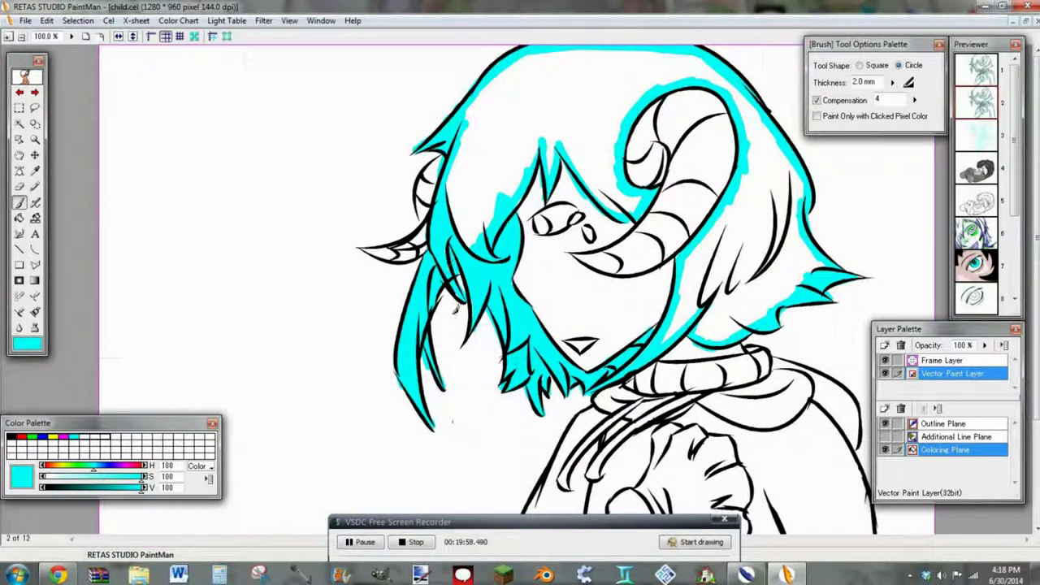
- Fill the remaining interior of the hair with cyan
{"action": "left_click", "coordinate": [23, 218]}
{"action": "left_click", "coordinate": [485, 149]}
{"action": "left_click", "coordinate": [19, 202]}
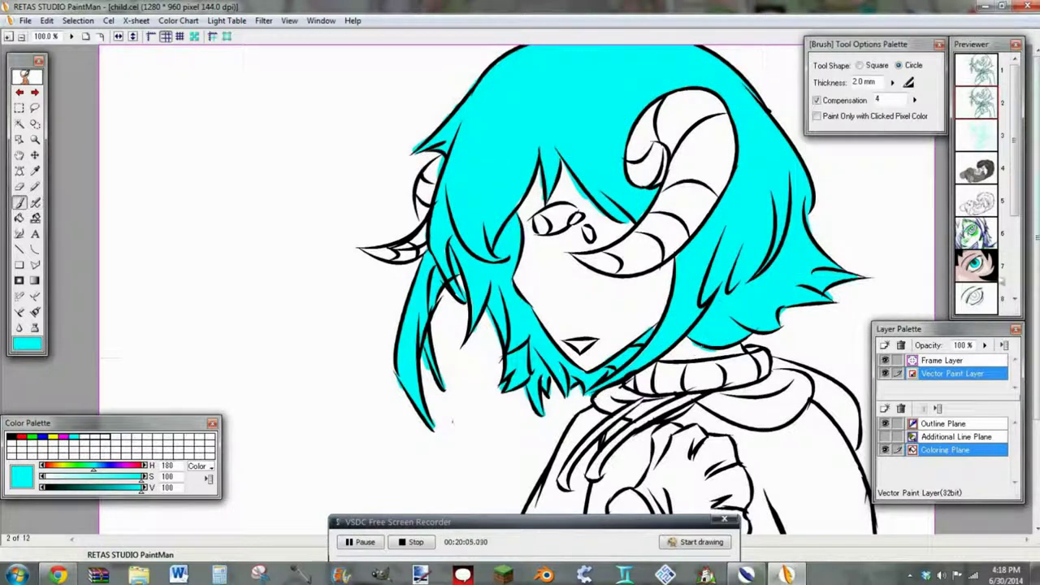
{"action": "scroll", "coordinate": [655, 269], "scroll_direction": "down", "scroll_amount": 2}
{"action": "key", "text": "e"}
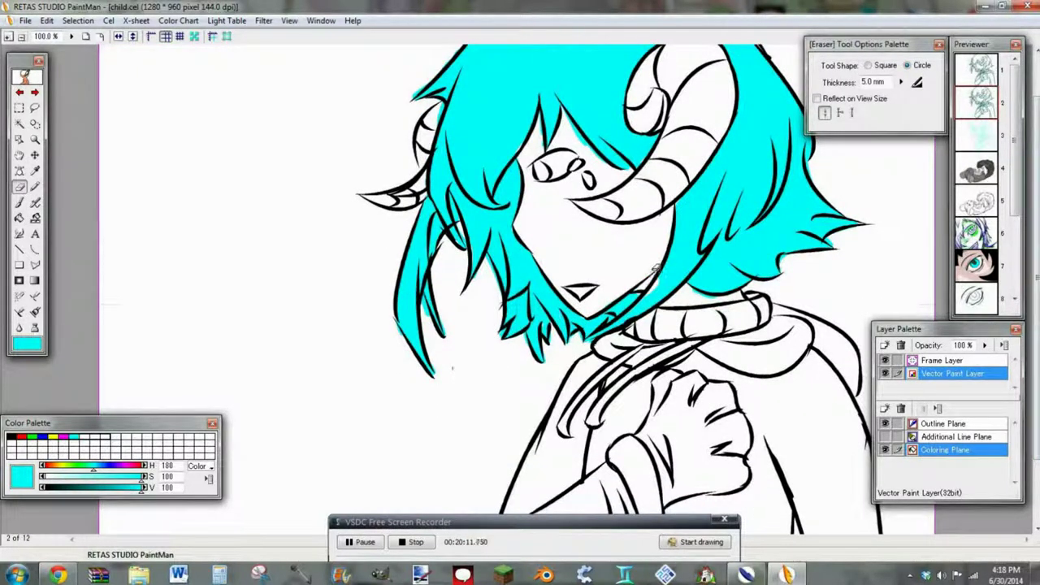
{"action": "key", "text": "b"}
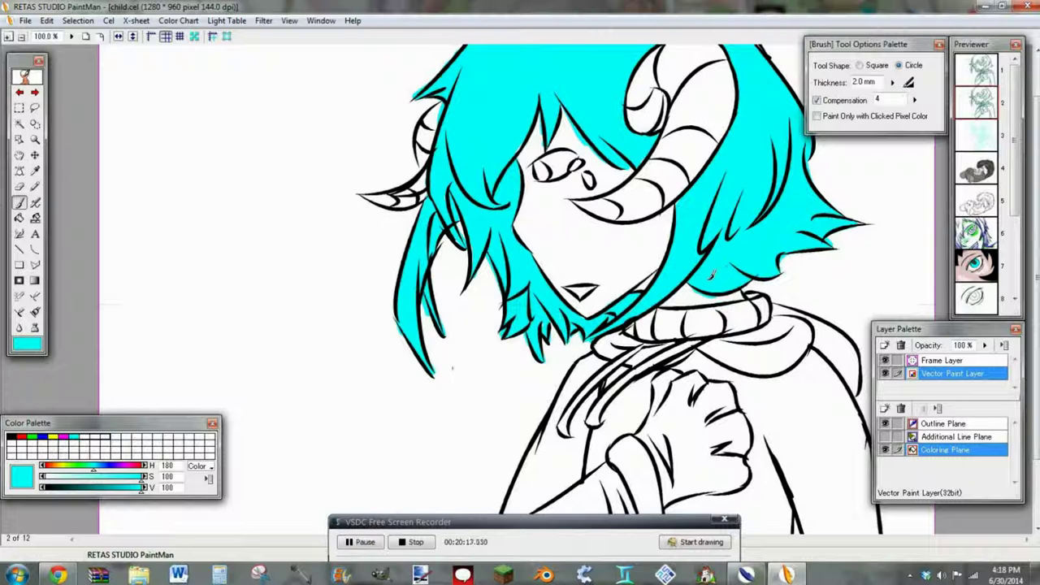
{"action": "left_click", "coordinate": [21, 36]}
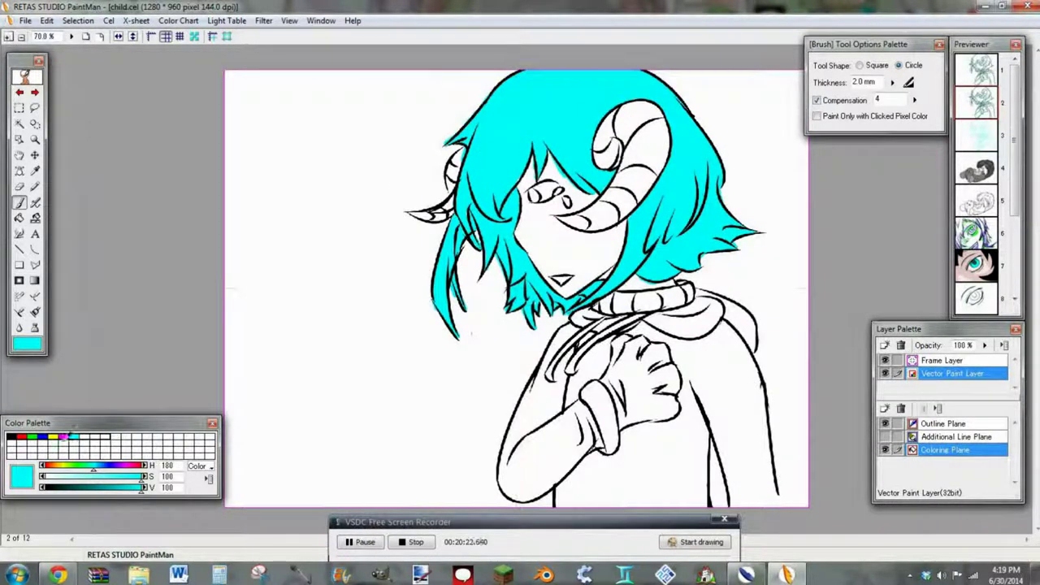
- Set the paint colour to dark red with V 55 and brush it around the inner edges of the neckband
{"action": "left_click", "coordinate": [23, 437]}
{"action": "left_click_drag", "start_coordinate": [140, 489], "coordinate": [98, 494]}
{"action": "left_click", "coordinate": [9, 37]}
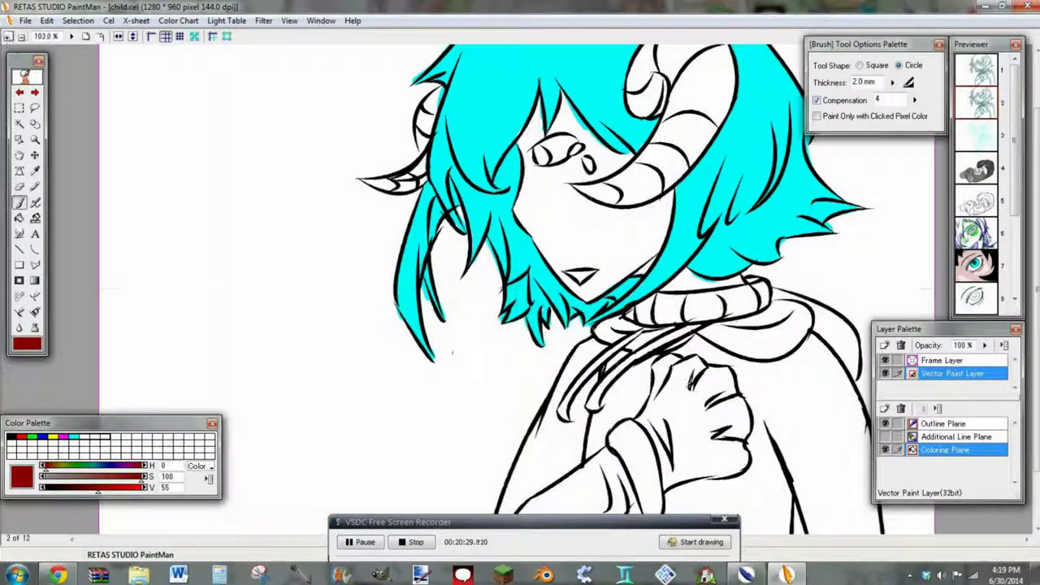
{"action": "mouse_move", "coordinate": [659, 298]}
{"action": "left_mouse_down"}
{"action": "mouse_move", "coordinate": [743, 278]}
{"action": "mouse_move", "coordinate": [683, 317]}
{"action": "mouse_move", "coordinate": [637, 319]}
{"action": "left_mouse_up"}
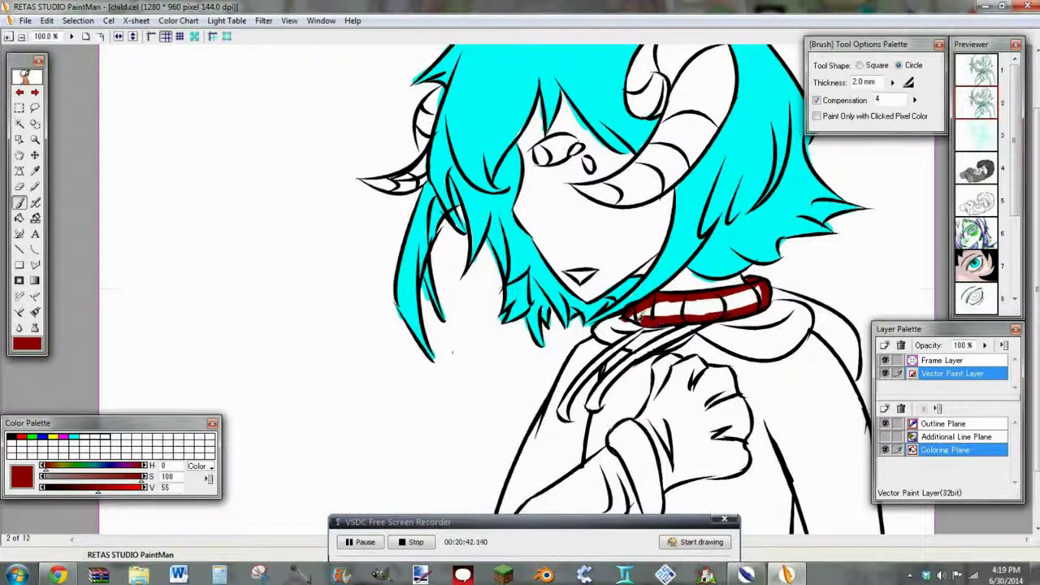
- Fill the remaining white segments of the neckband with dark red
{"action": "left_click", "coordinate": [19, 218]}
{"action": "left_click", "coordinate": [702, 310]}
{"action": "left_click", "coordinate": [667, 307]}
{"action": "left_click", "coordinate": [737, 296]}
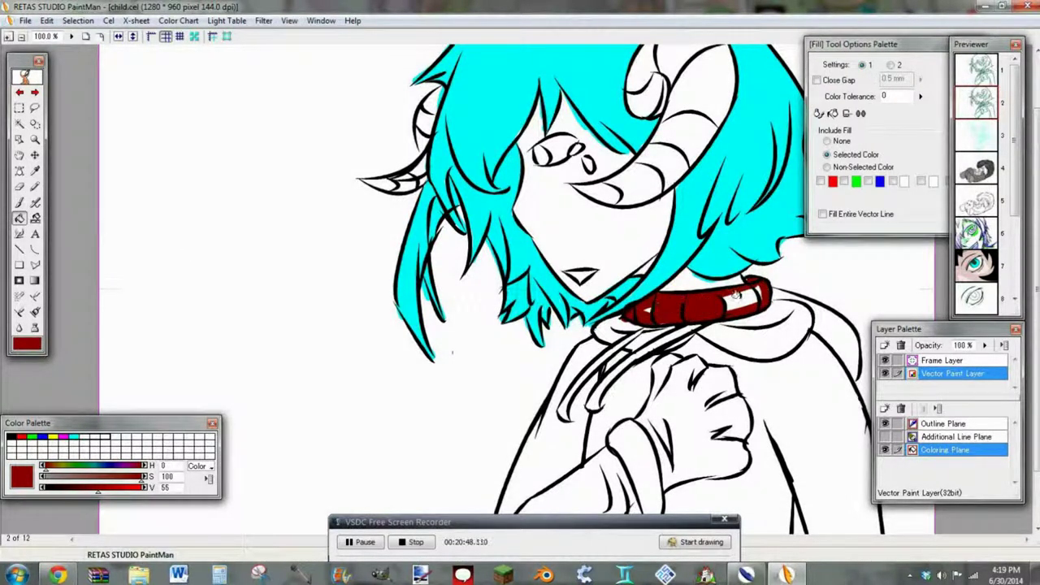
{"action": "left_click", "coordinate": [744, 297]}
{"action": "left_click", "coordinate": [756, 288]}
- Set the paint colour to a muted red with S 66 and V 60 and brush it along the bent arm's outer edge
{"action": "left_click", "coordinate": [18, 202]}
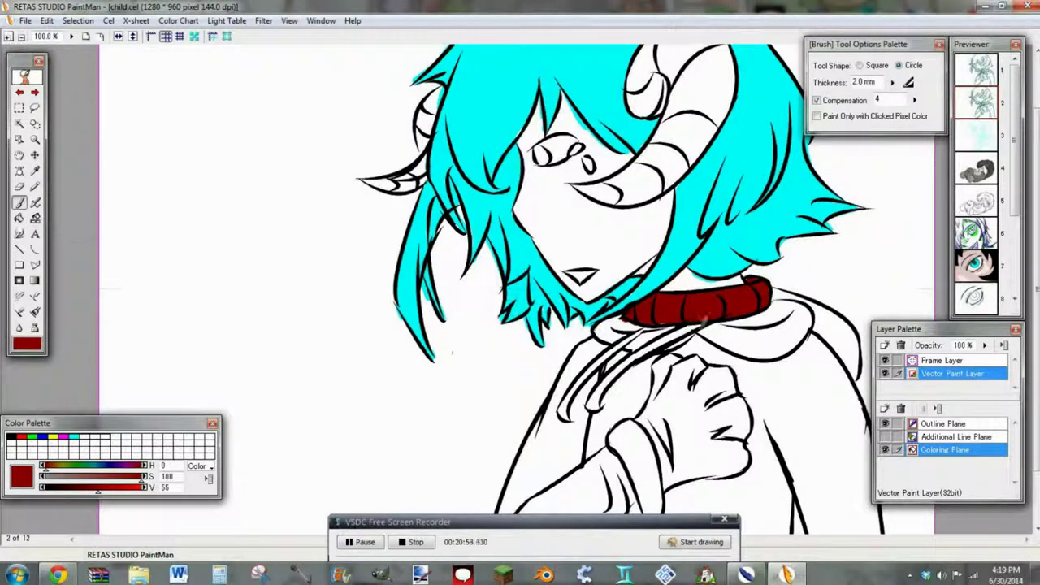
{"action": "mouse_move", "coordinate": [106, 496]}
{"action": "left_mouse_down"}
{"action": "mouse_move", "coordinate": [132, 488]}
{"action": "mouse_move", "coordinate": [102, 494]}
{"action": "left_mouse_up"}
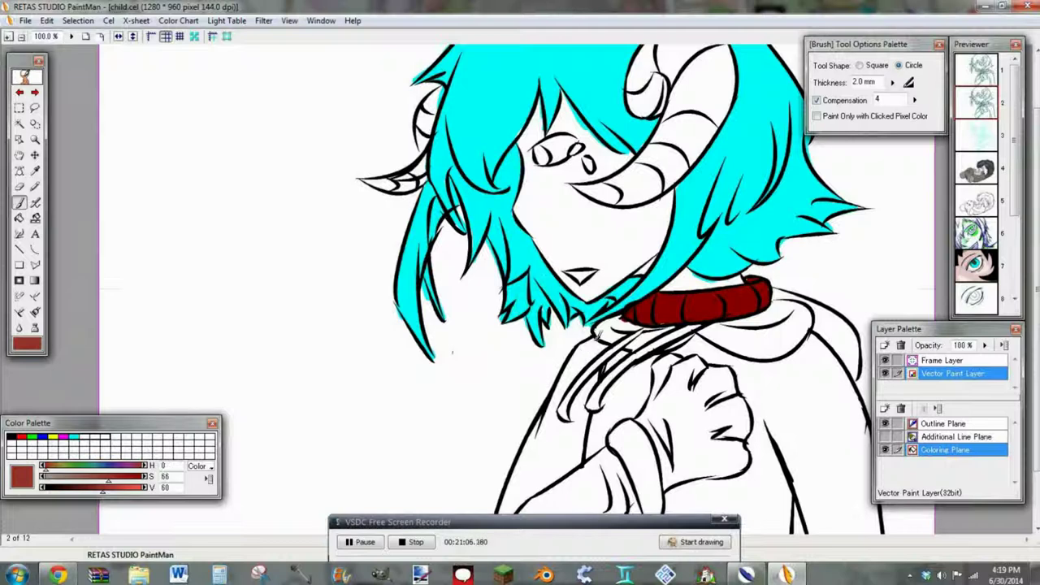
{"action": "left_click_drag", "start_coordinate": [564, 372], "coordinate": [533, 428]}
{"action": "left_click_drag", "start_coordinate": [1035, 325], "coordinate": [1036, 377]}
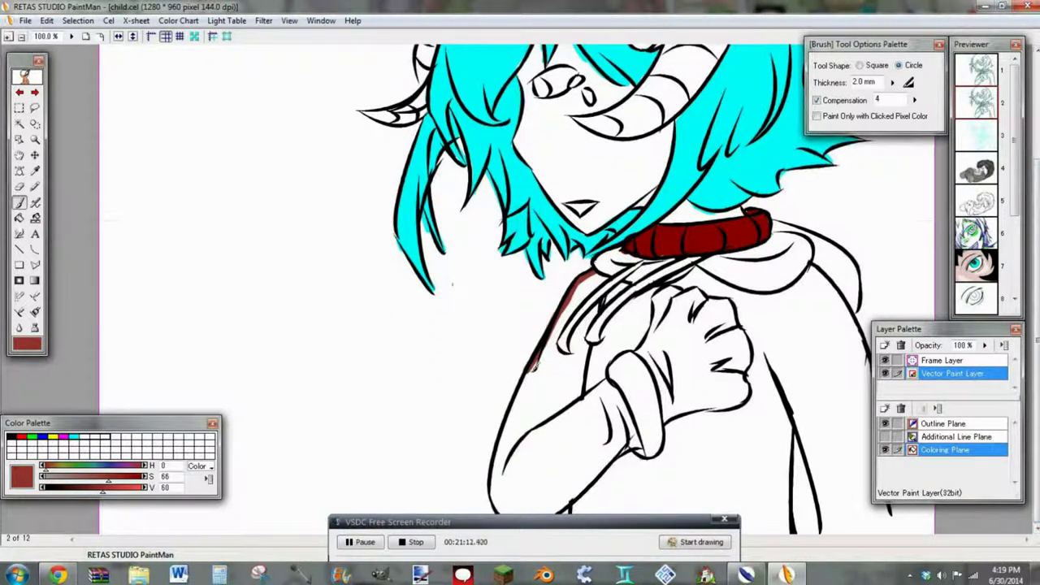
{"action": "left_click_drag", "start_coordinate": [535, 362], "coordinate": [509, 439]}
- Brush muted red along the forearm's lower edge and over the cuff, and fill the upper arm with it
{"action": "mouse_move", "coordinate": [527, 384]}
{"action": "left_mouse_down"}
{"action": "mouse_move", "coordinate": [494, 510]}
{"action": "mouse_move", "coordinate": [515, 515]}
{"action": "mouse_move", "coordinate": [559, 499]}
{"action": "mouse_move", "coordinate": [619, 439]}
{"action": "mouse_move", "coordinate": [635, 443]}
{"action": "mouse_move", "coordinate": [621, 416]}
{"action": "mouse_move", "coordinate": [623, 361]}
{"action": "mouse_move", "coordinate": [638, 412]}
{"action": "left_mouse_up"}
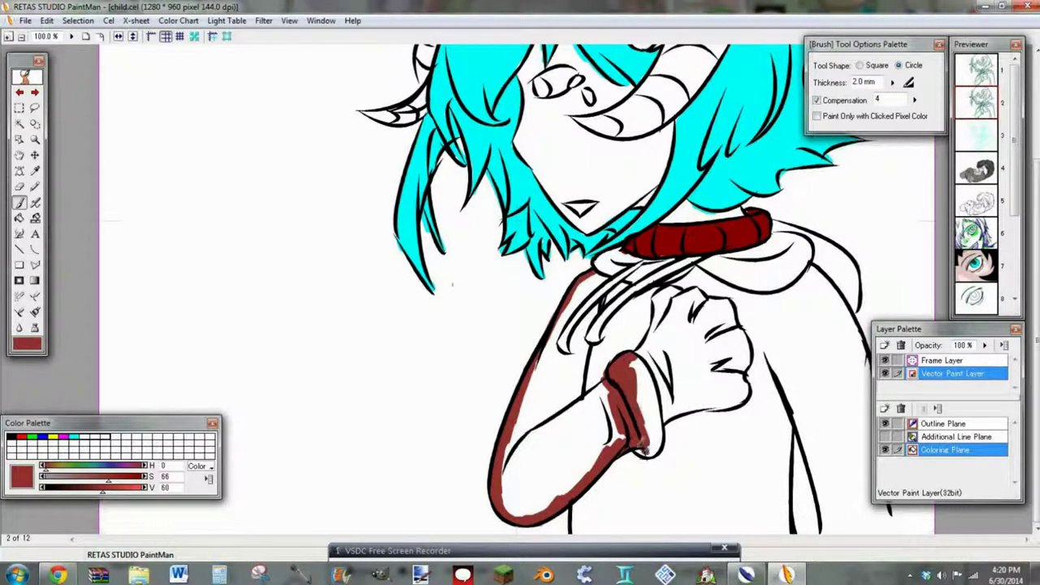
{"action": "mouse_move", "coordinate": [644, 449]}
{"action": "left_mouse_down"}
{"action": "mouse_move", "coordinate": [658, 406]}
{"action": "mouse_move", "coordinate": [642, 358]}
{"action": "mouse_move", "coordinate": [648, 398]}
{"action": "left_mouse_up"}
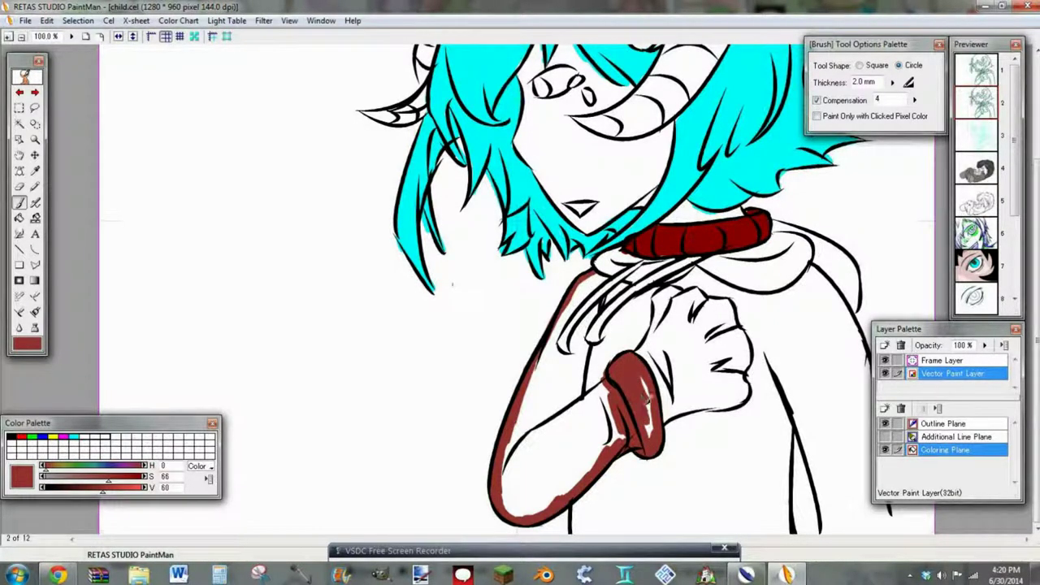
{"action": "left_click", "coordinate": [19, 218]}
{"action": "left_click", "coordinate": [537, 394]}
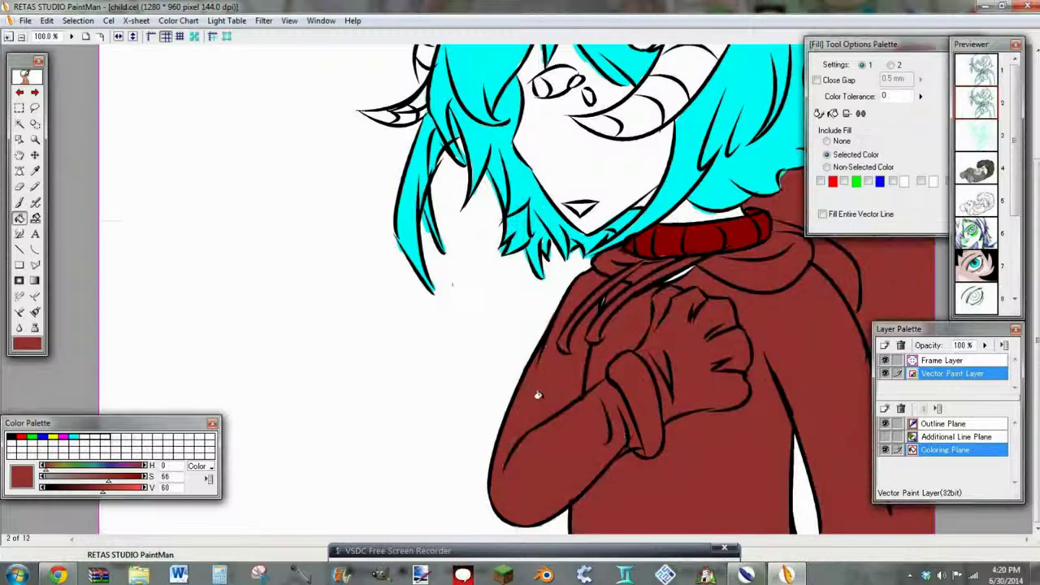
- Set the eraser thickness to 10.0 mm and erase the muted red spill from the background beside the hair and shoulder
{"action": "left_click", "coordinate": [22, 36]}
{"action": "left_click", "coordinate": [20, 187]}
{"action": "left_click", "coordinate": [900, 84]}
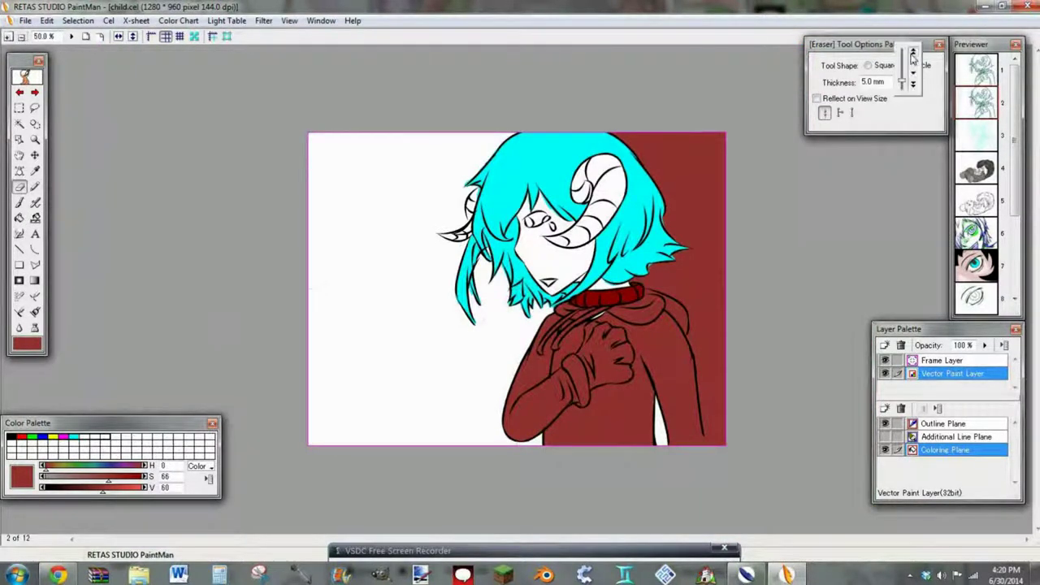
{"action": "left_click", "coordinate": [913, 127]}
{"action": "left_click", "coordinate": [86, 36]}
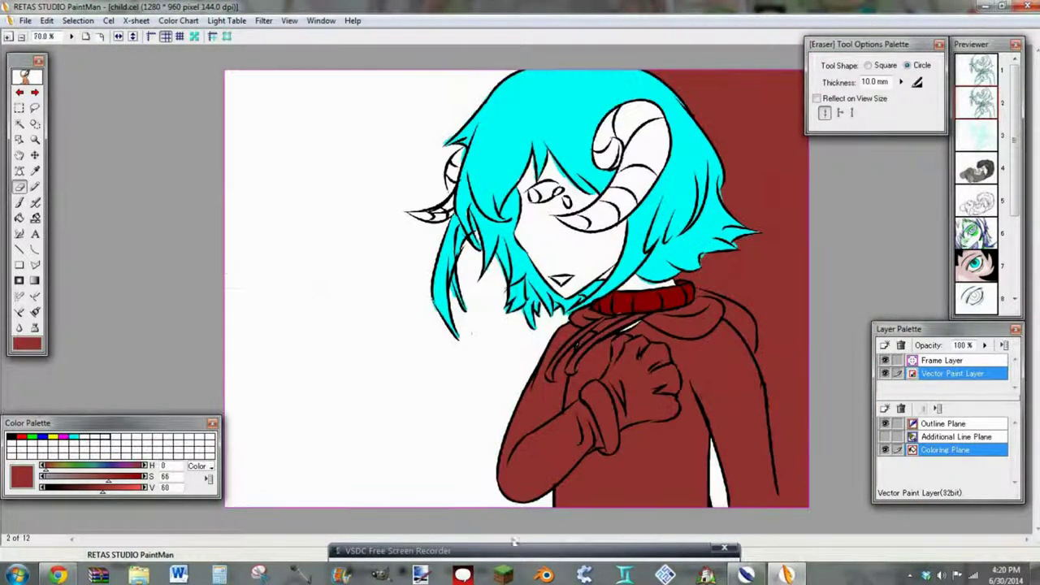
{"action": "mouse_move", "coordinate": [758, 121]}
{"action": "left_mouse_down"}
{"action": "mouse_move", "coordinate": [747, 104]}
{"action": "mouse_move", "coordinate": [753, 143]}
{"action": "left_mouse_up"}
{"action": "mouse_move", "coordinate": [661, 61]}
{"action": "left_mouse_down"}
{"action": "mouse_move", "coordinate": [737, 158]}
{"action": "mouse_move", "coordinate": [755, 77]}
{"action": "mouse_move", "coordinate": [788, 170]}
{"action": "mouse_move", "coordinate": [732, 143]}
{"action": "mouse_move", "coordinate": [735, 193]}
{"action": "mouse_move", "coordinate": [706, 130]}
{"action": "mouse_move", "coordinate": [683, 110]}
{"action": "left_mouse_up"}
{"action": "mouse_move", "coordinate": [752, 213]}
{"action": "left_mouse_down"}
{"action": "mouse_move", "coordinate": [776, 277]}
{"action": "mouse_move", "coordinate": [792, 495]}
{"action": "mouse_move", "coordinate": [774, 463]}
{"action": "mouse_move", "coordinate": [767, 284]}
{"action": "mouse_move", "coordinate": [683, 264]}
{"action": "mouse_move", "coordinate": [774, 238]}
{"action": "mouse_move", "coordinate": [760, 273]}
{"action": "left_mouse_up"}
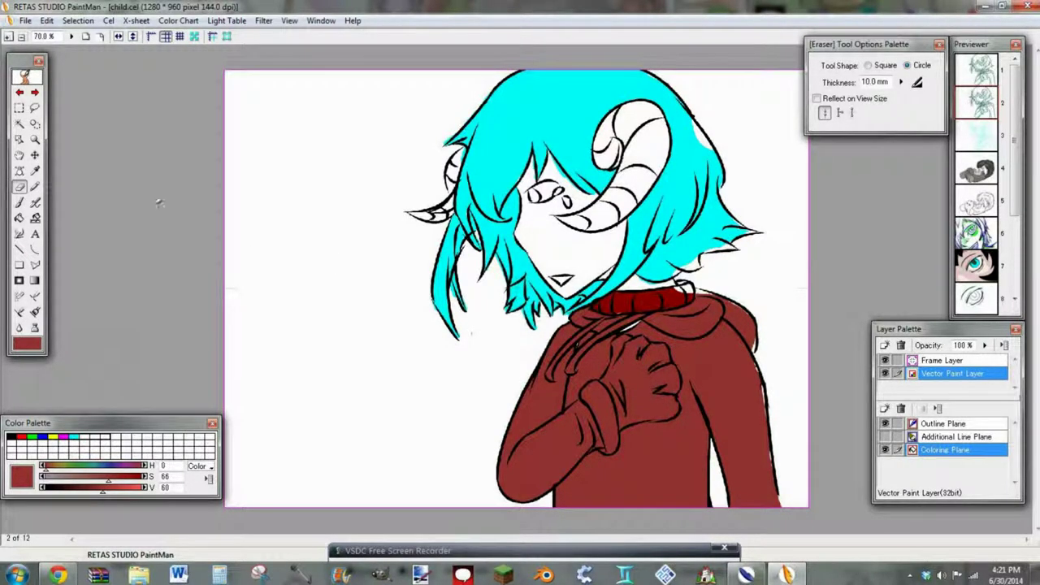
- Sample the neckband's dark red and brush it back over the band's erased outer end
{"action": "left_click", "coordinate": [35, 171]}
{"action": "left_click", "coordinate": [660, 298]}
{"action": "left_click", "coordinate": [20, 203]}
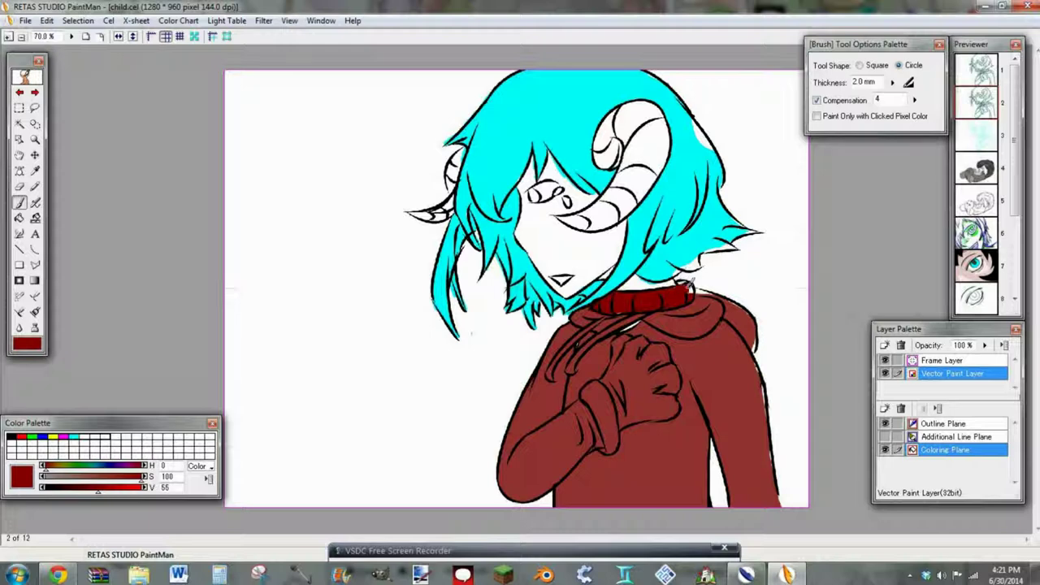
- Restore the erased edges of the hair with sampled cyan and of the shoulder and hanging sleeve with sampled muted red
{"action": "left_click", "coordinate": [35, 171]}
{"action": "left_click", "coordinate": [504, 139]}
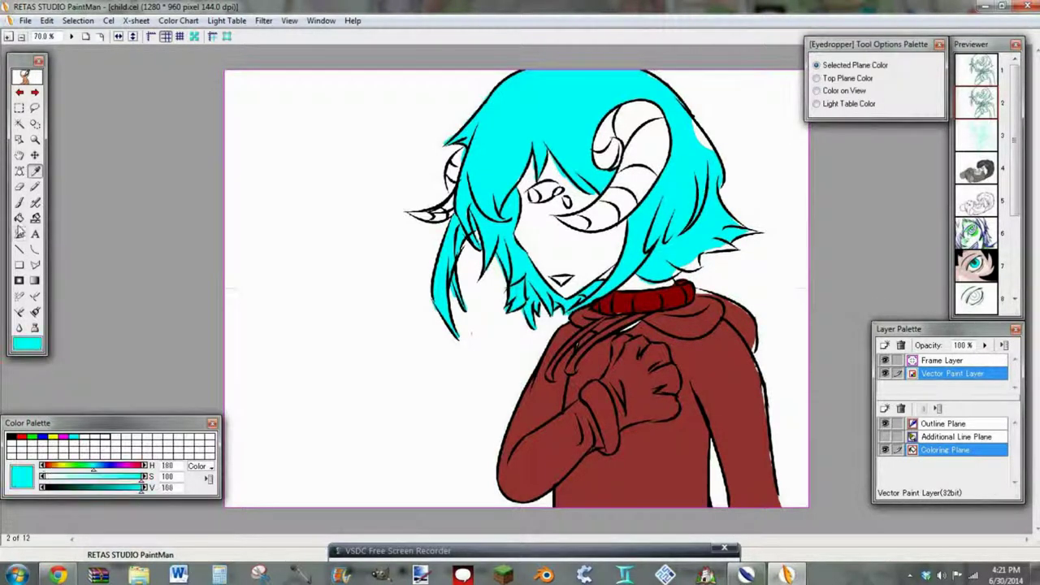
{"action": "left_click", "coordinate": [20, 203]}
{"action": "left_click_drag", "start_coordinate": [705, 143], "coordinate": [695, 122]}
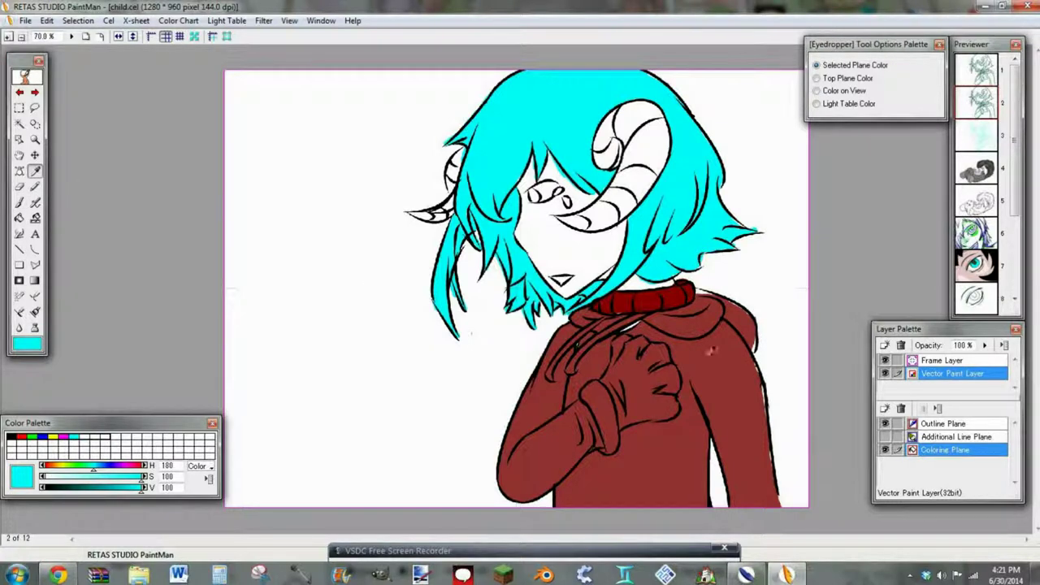
{"action": "left_click", "coordinate": [617, 325], "text": "alt"}
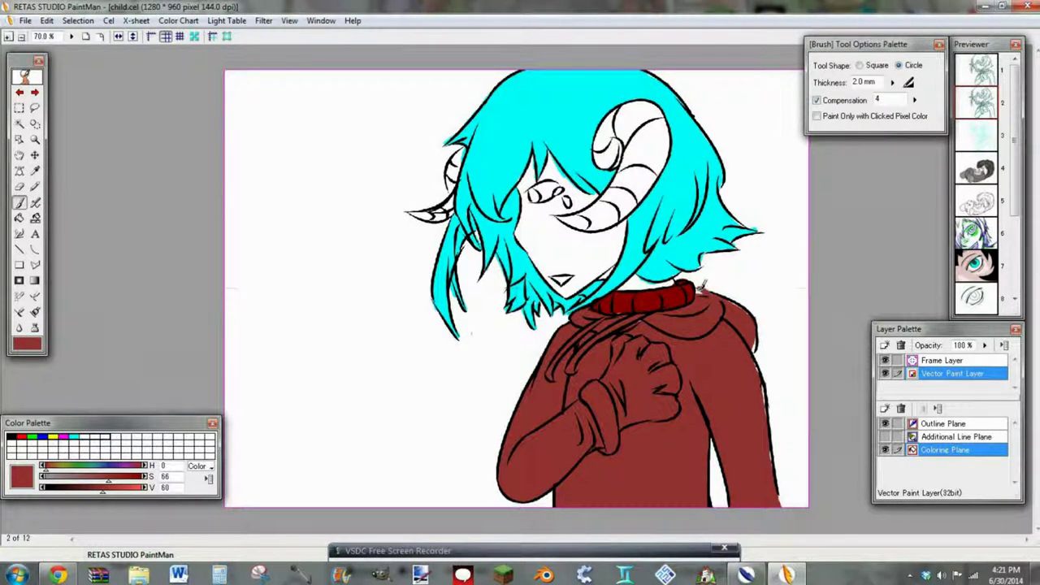
{"action": "mouse_move", "coordinate": [753, 366]}
{"action": "left_mouse_down"}
{"action": "mouse_move", "coordinate": [771, 439]}
{"action": "mouse_move", "coordinate": [760, 450]}
{"action": "left_mouse_up"}
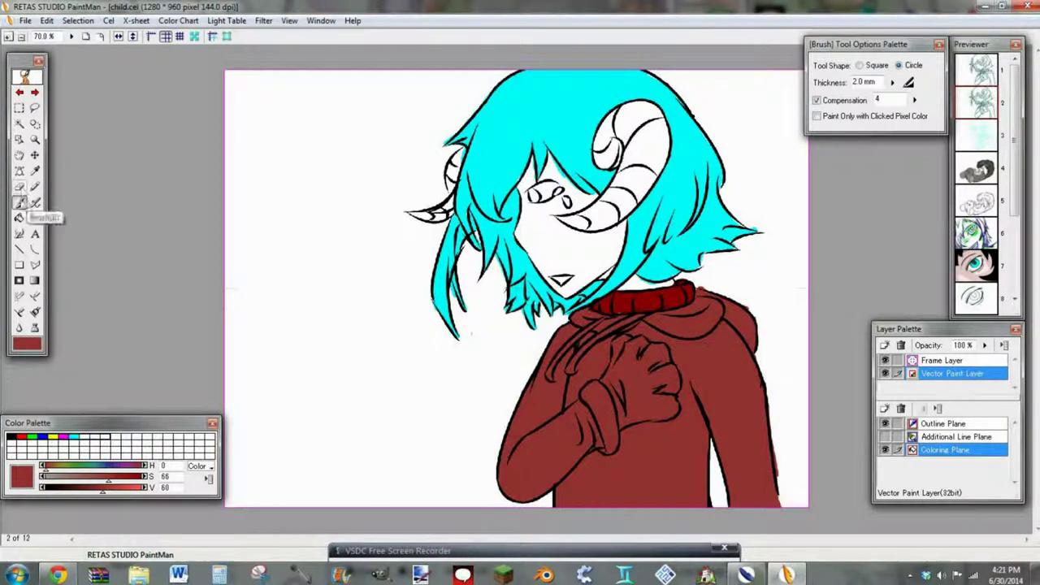
- Erase the muted red from inside the hand on the chest
{"action": "left_click", "coordinate": [20, 186]}
{"action": "left_click_drag", "start_coordinate": [616, 362], "coordinate": [625, 394]}
{"action": "left_click", "coordinate": [8, 37]}
{"action": "left_click", "coordinate": [9, 37]}
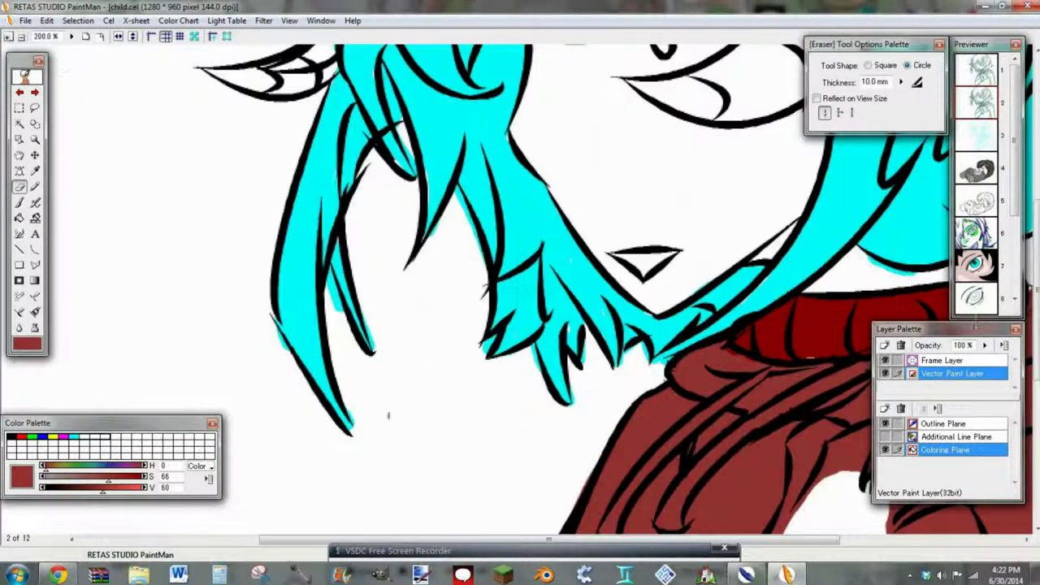
{"action": "left_click_drag", "start_coordinate": [1036, 286], "coordinate": [1036, 385]}
{"action": "left_click_drag", "start_coordinate": [560, 540], "coordinate": [730, 539]}
{"action": "mouse_move", "coordinate": [613, 355]}
{"action": "left_mouse_down"}
{"action": "mouse_move", "coordinate": [564, 367]}
{"action": "mouse_move", "coordinate": [596, 378]}
{"action": "mouse_move", "coordinate": [673, 313]}
{"action": "mouse_move", "coordinate": [646, 219]}
{"action": "mouse_move", "coordinate": [601, 206]}
{"action": "mouse_move", "coordinate": [528, 251]}
{"action": "mouse_move", "coordinate": [536, 302]}
{"action": "left_mouse_up"}
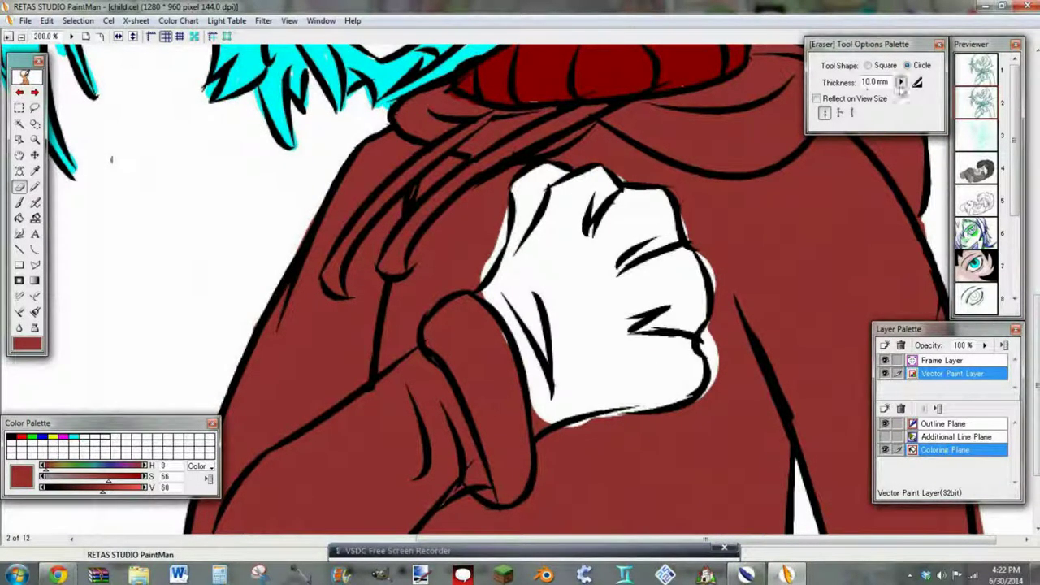
- Set the eraser thickness to 1.0 mm and erase the remaining red in the hand's corner beside the cuff
{"action": "left_click", "coordinate": [900, 82]}
{"action": "mouse_move", "coordinate": [900, 85]}
{"action": "left_mouse_down"}
{"action": "mouse_move", "coordinate": [906, 100]}
{"action": "mouse_move", "coordinate": [914, 88]}
{"action": "left_mouse_up"}
{"action": "left_click", "coordinate": [544, 413]}
{"action": "left_click", "coordinate": [900, 83]}
{"action": "left_click", "coordinate": [548, 418]}
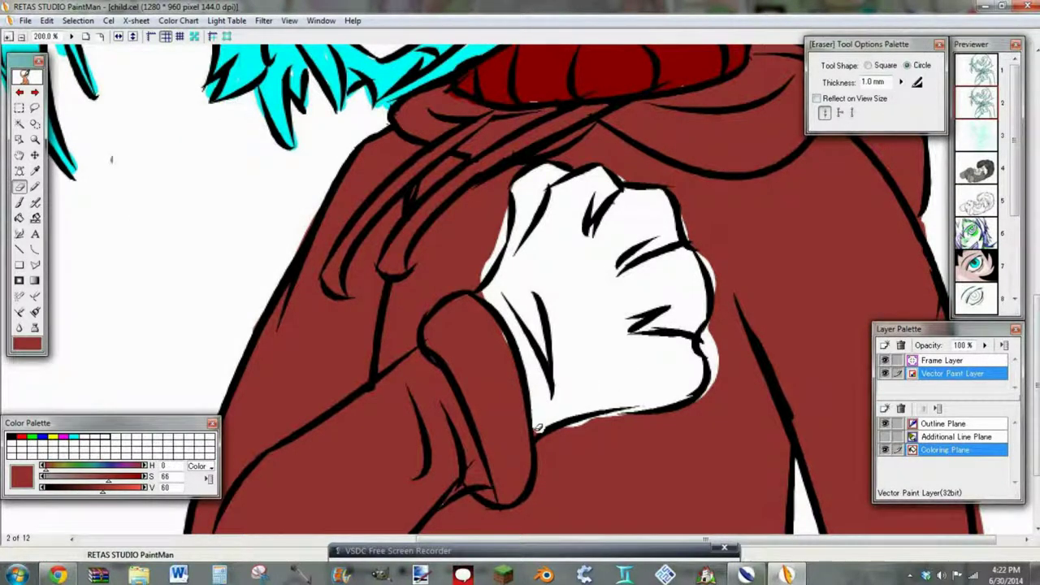
- Sample the clothing's muted red and brush it over the white gaps around the hand's outline
{"action": "left_click", "coordinate": [36, 172]}
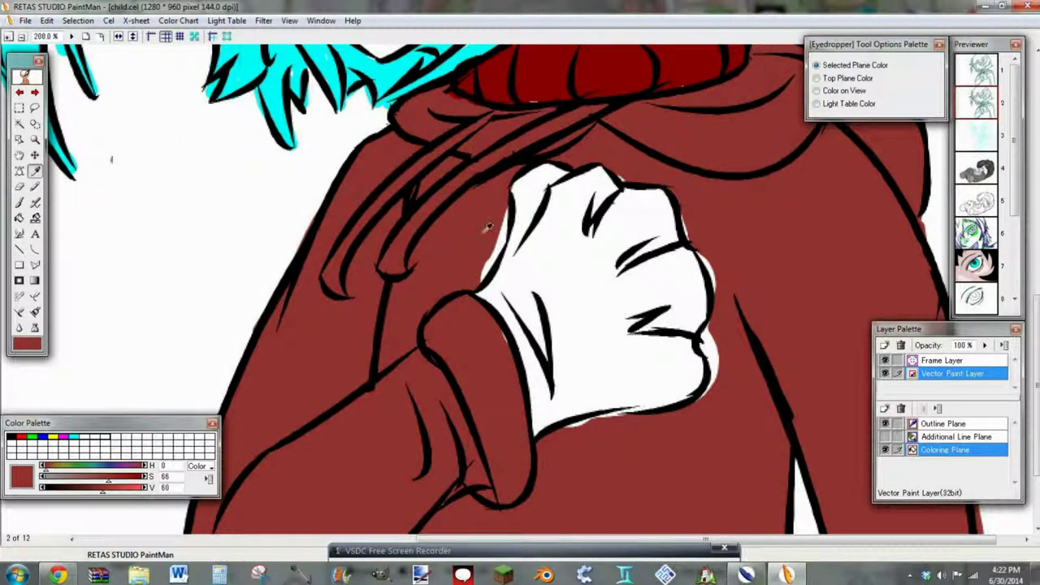
{"action": "left_click", "coordinate": [485, 230]}
{"action": "left_click", "coordinate": [20, 202]}
{"action": "left_click_drag", "start_coordinate": [510, 207], "coordinate": [482, 279]}
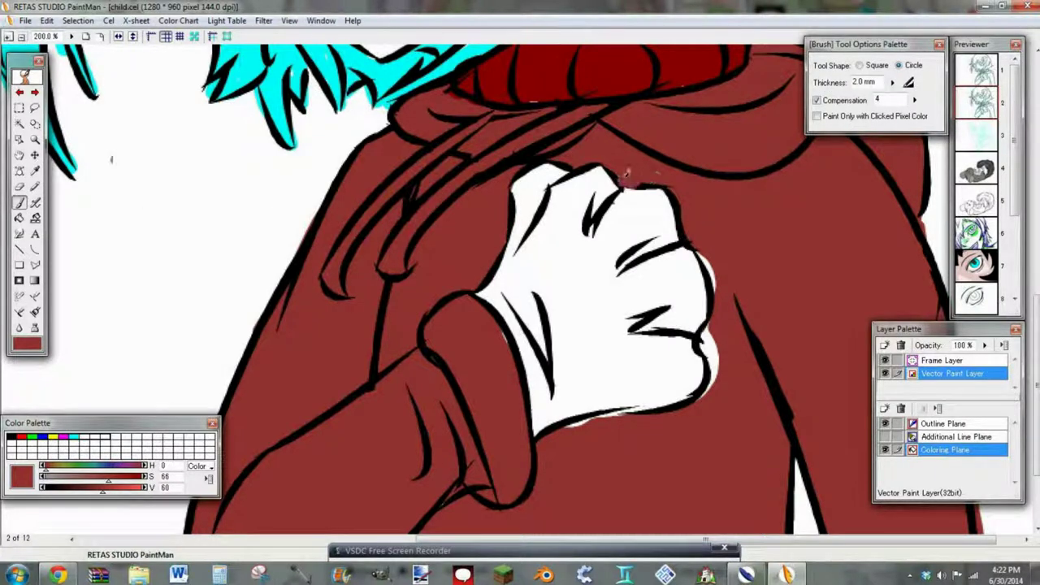
{"action": "mouse_move", "coordinate": [712, 256]}
{"action": "left_mouse_down"}
{"action": "mouse_move", "coordinate": [713, 350]}
{"action": "mouse_move", "coordinate": [701, 398]}
{"action": "mouse_move", "coordinate": [711, 371]}
{"action": "mouse_move", "coordinate": [574, 426]}
{"action": "mouse_move", "coordinate": [642, 417]}
{"action": "mouse_move", "coordinate": [570, 424]}
{"action": "mouse_move", "coordinate": [603, 433]}
{"action": "left_mouse_up"}
{"action": "key", "text": "e"}
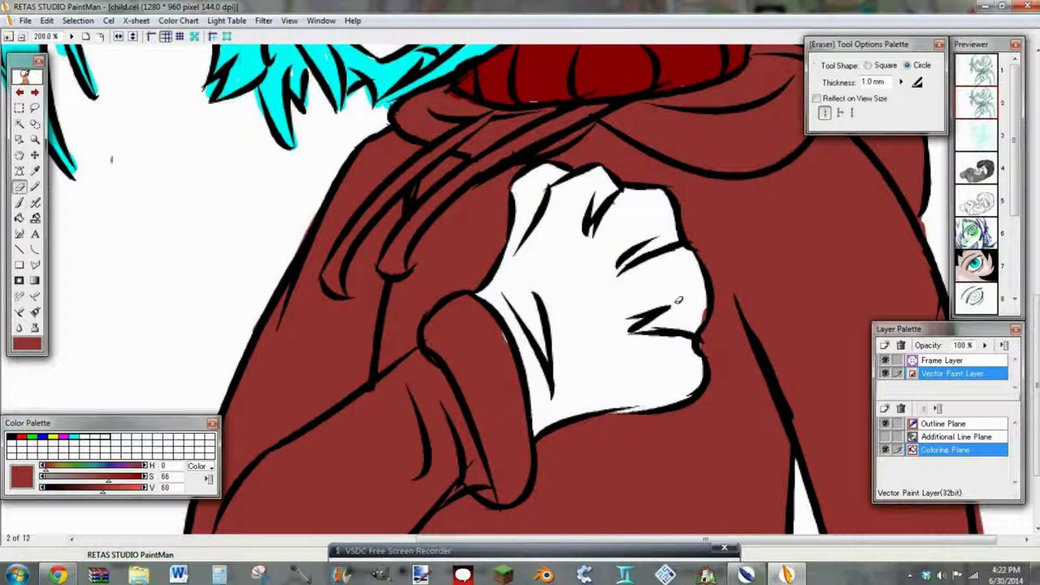
{"action": "left_click", "coordinate": [21, 203]}
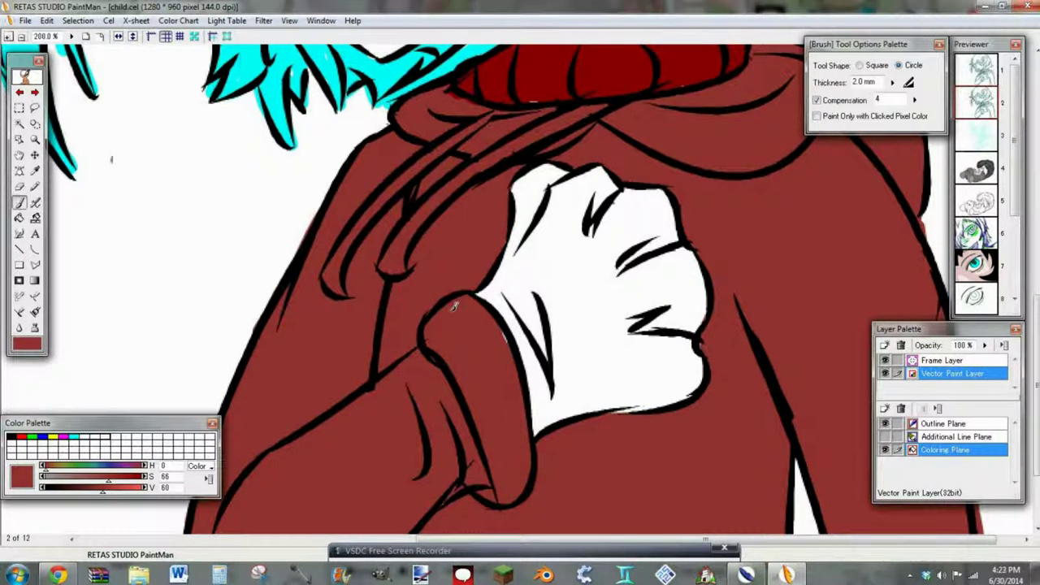
- Erase the muted red from inside both hood drawstrings with the 1.0 mm eraser
{"action": "left_click", "coordinate": [86, 37]}
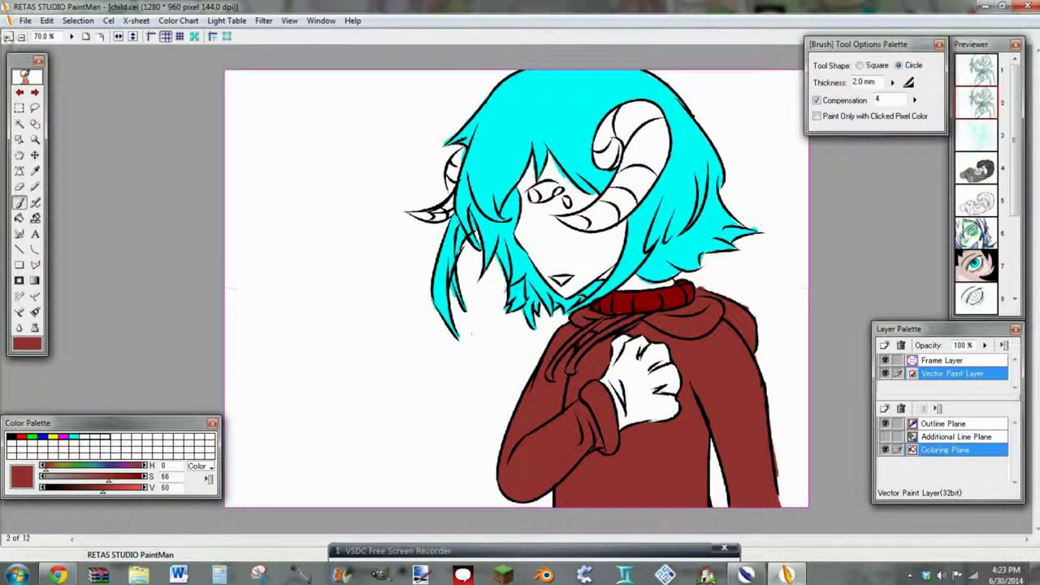
{"action": "left_click", "coordinate": [9, 37]}
{"action": "key", "text": "e"}
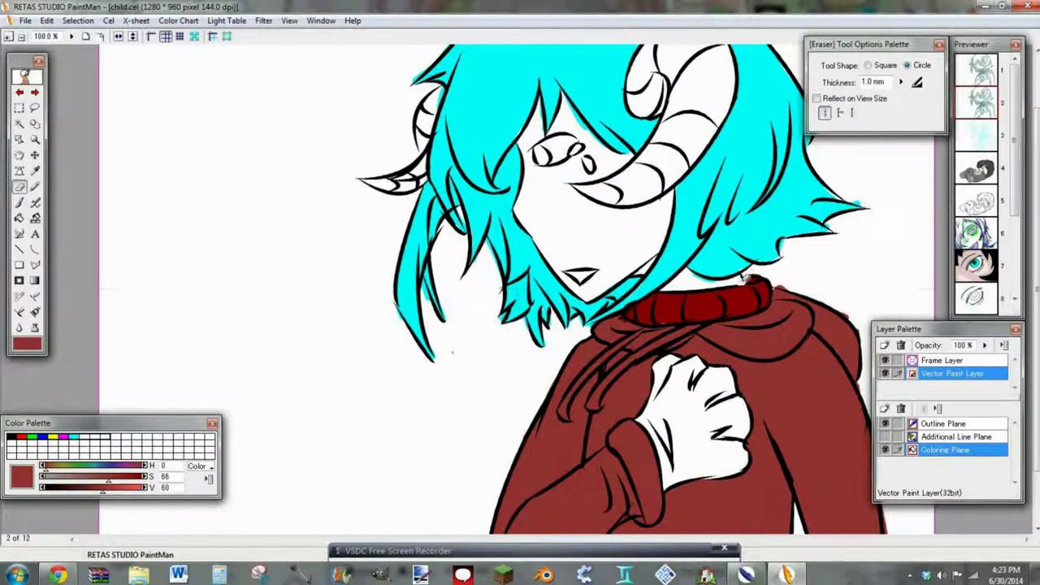
{"action": "left_click", "coordinate": [18, 202]}
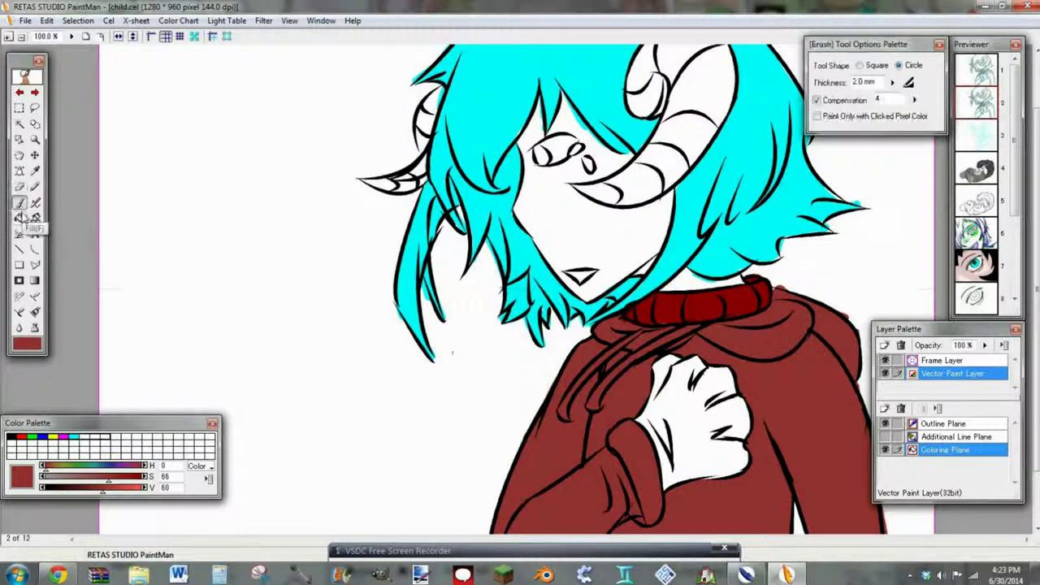
{"action": "left_click", "coordinate": [8, 37]}
{"action": "left_click_drag", "start_coordinate": [544, 539], "coordinate": [622, 539]}
{"action": "left_click_drag", "start_coordinate": [1035, 290], "coordinate": [1036, 350]}
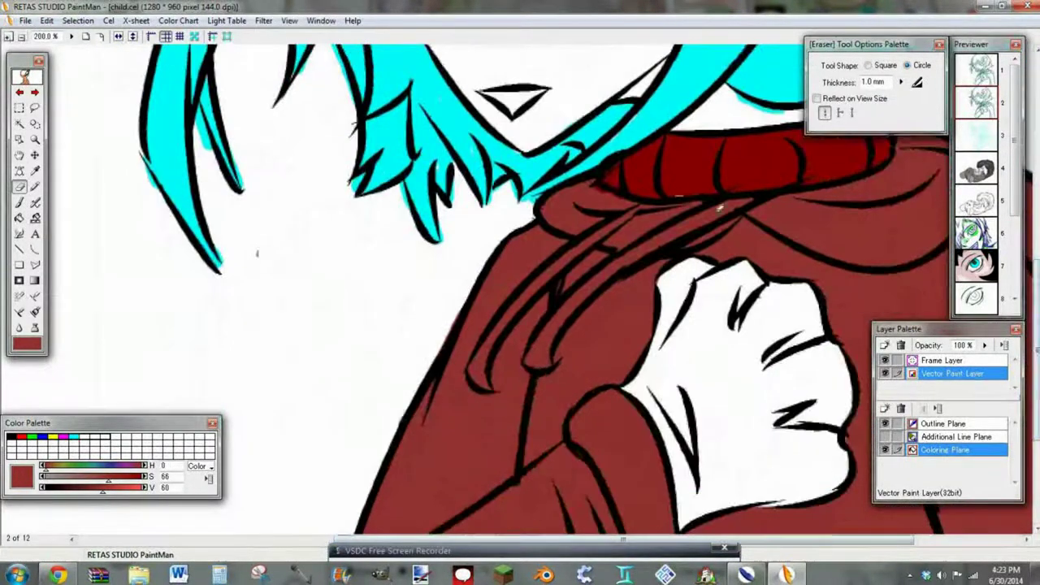
{"action": "mouse_move", "coordinate": [727, 212]}
{"action": "left_mouse_down"}
{"action": "mouse_move", "coordinate": [706, 213]}
{"action": "mouse_move", "coordinate": [587, 284]}
{"action": "mouse_move", "coordinate": [552, 329]}
{"action": "left_mouse_up"}
{"action": "mouse_move", "coordinate": [689, 229]}
{"action": "left_mouse_down"}
{"action": "mouse_move", "coordinate": [754, 196]}
{"action": "mouse_move", "coordinate": [723, 203]}
{"action": "left_mouse_up"}
{"action": "mouse_move", "coordinate": [548, 328]}
{"action": "left_mouse_down"}
{"action": "mouse_move", "coordinate": [539, 362]}
{"action": "mouse_move", "coordinate": [547, 349]}
{"action": "mouse_move", "coordinate": [484, 352]}
{"action": "mouse_move", "coordinate": [473, 370]}
{"action": "mouse_move", "coordinate": [484, 375]}
{"action": "mouse_move", "coordinate": [501, 308]}
{"action": "mouse_move", "coordinate": [479, 335]}
{"action": "mouse_move", "coordinate": [494, 333]}
{"action": "mouse_move", "coordinate": [598, 235]}
{"action": "left_mouse_up"}
{"action": "left_click_drag", "start_coordinate": [560, 261], "coordinate": [634, 210]}
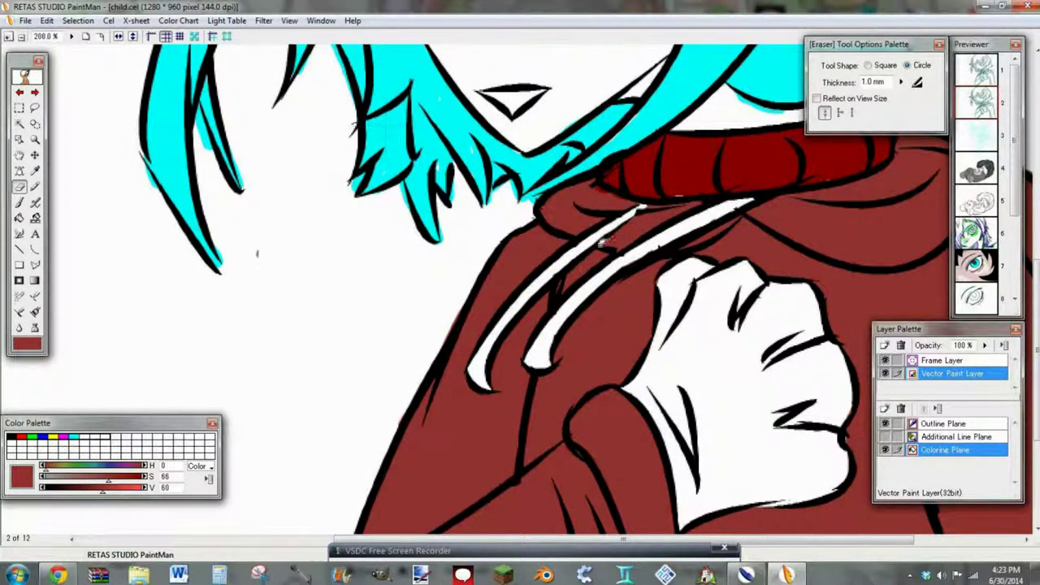
- Save the drawing
{"action": "left_click", "coordinate": [85, 37]}
{"action": "left_click", "coordinate": [25, 20]}
{"action": "left_click", "coordinate": [37, 102]}
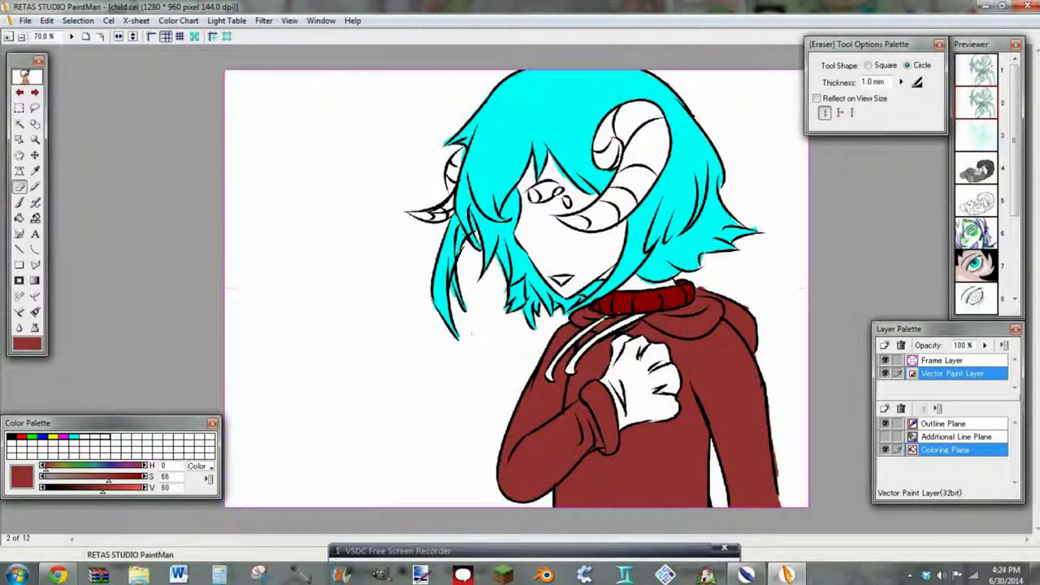
{"action": "left_click_drag", "start_coordinate": [636, 524], "coordinate": [764, 502]}
{"action": "key", "text": "z"}
{"action": "key", "text": "ctrl+z"}
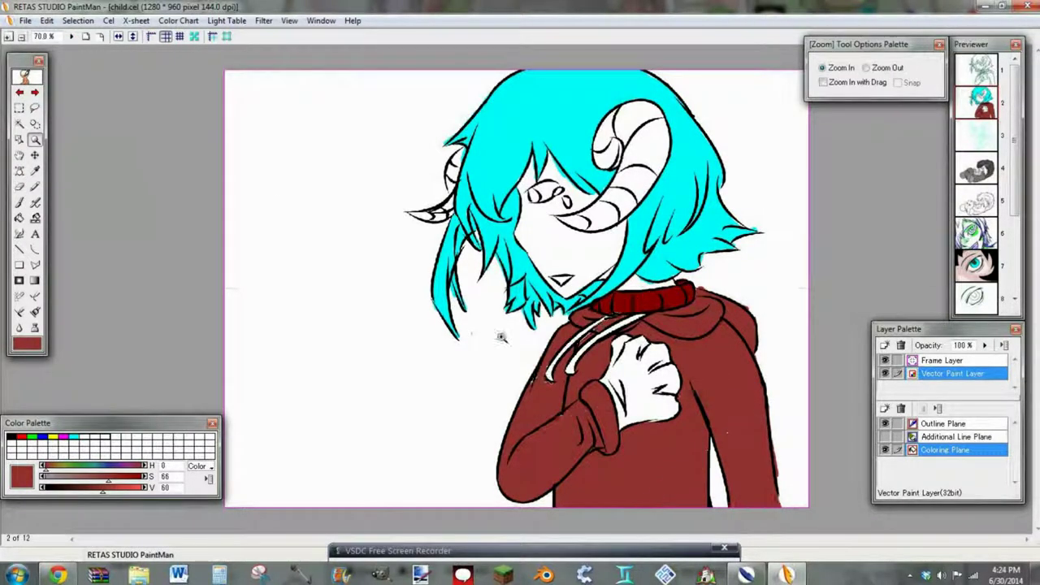
{"action": "left_click", "coordinate": [35, 250]}
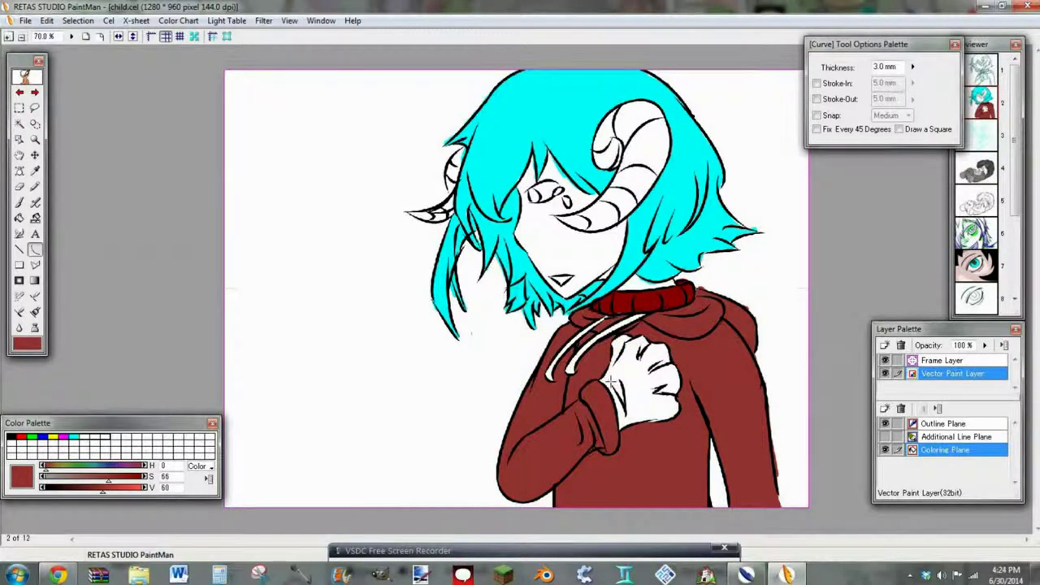
- Set the paint colour to a dusty pink with S 15 and V 85 and fill the face, neck and hand
{"action": "left_click_drag", "start_coordinate": [101, 487], "coordinate": [68, 481]}
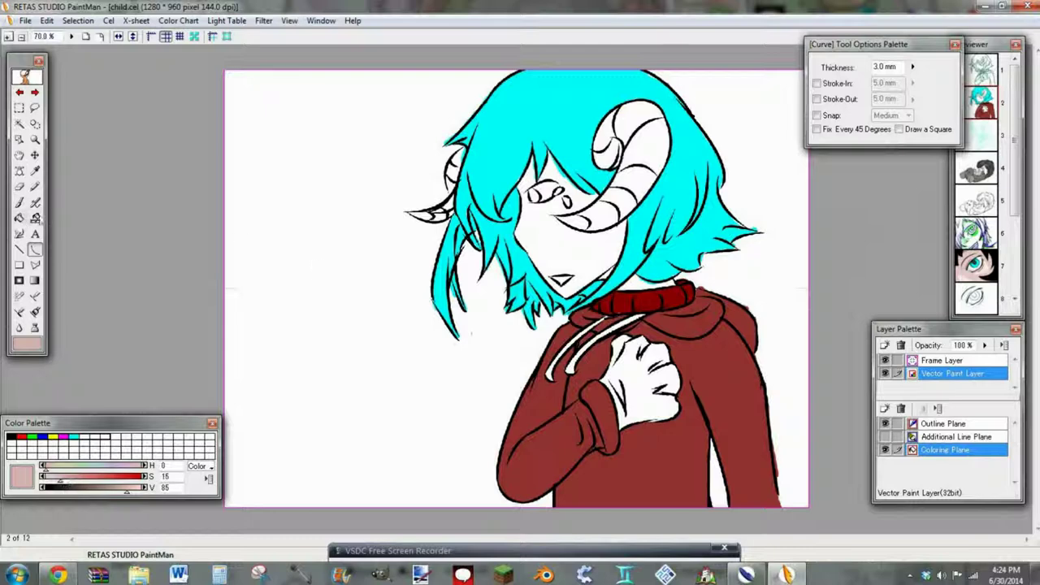
{"action": "left_click", "coordinate": [20, 218]}
{"action": "left_click", "coordinate": [556, 243]}
{"action": "left_click", "coordinate": [637, 285]}
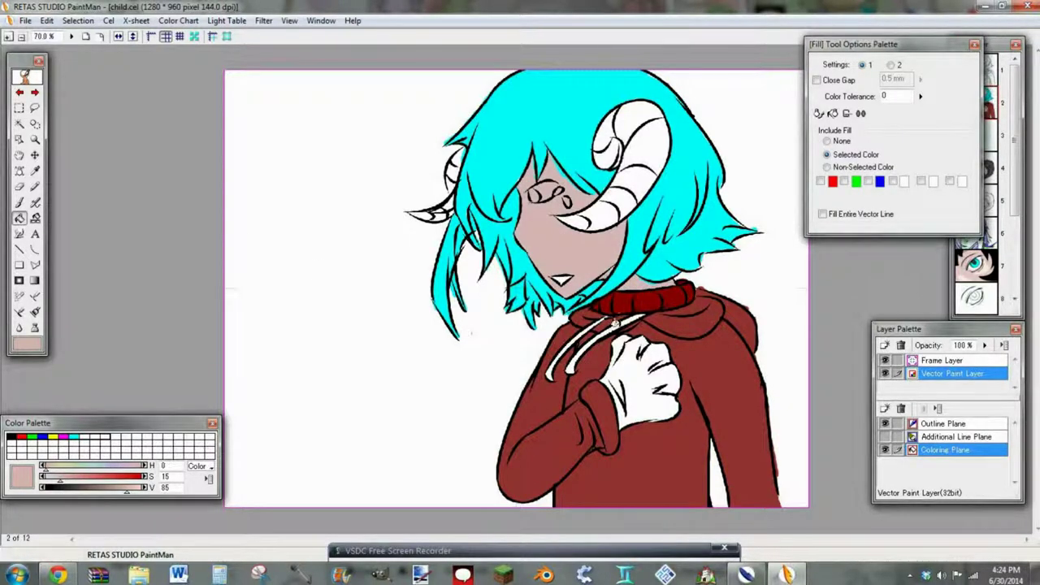
{"action": "left_click", "coordinate": [620, 376]}
- Lighten the skin colour to S 4 and V 93 and refill the face, neck and hand
{"action": "left_click_drag", "start_coordinate": [126, 490], "coordinate": [134, 490]}
{"action": "left_click_drag", "start_coordinate": [60, 479], "coordinate": [53, 479]}
{"action": "left_click", "coordinate": [644, 297]}
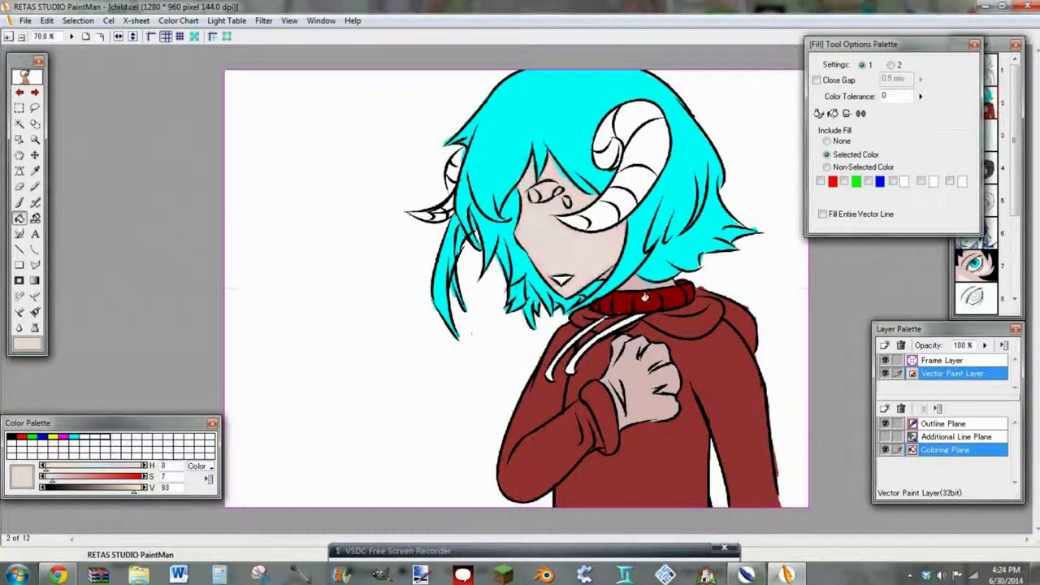
{"action": "left_click", "coordinate": [622, 375]}
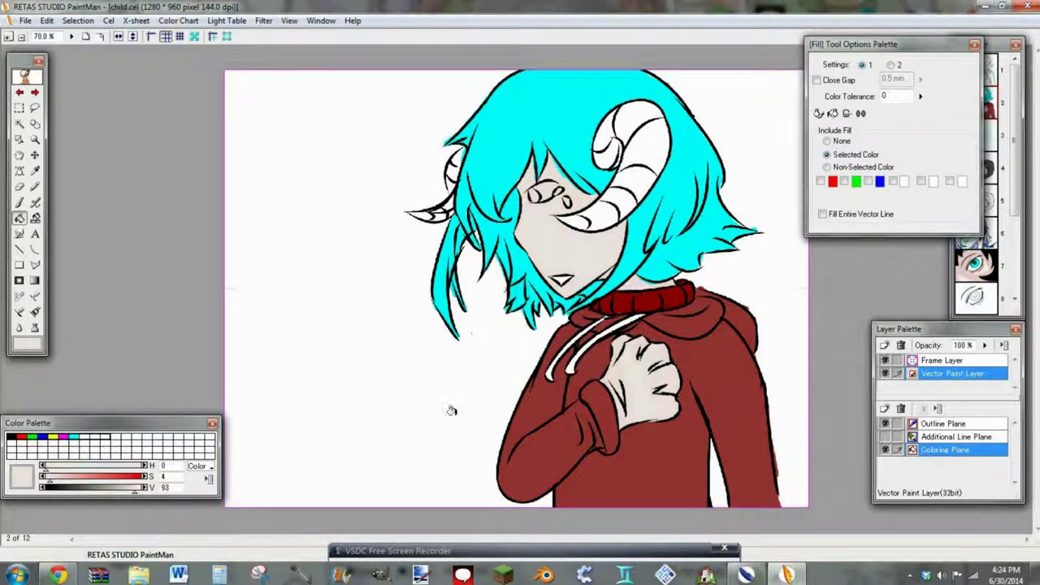
- Set the skin colour to H 7, S 9 and V 100 and refill the face, neck and hand with it
{"action": "left_click_drag", "start_coordinate": [44, 466], "coordinate": [61, 481]}
{"action": "left_click_drag", "start_coordinate": [135, 491], "coordinate": [142, 491]}
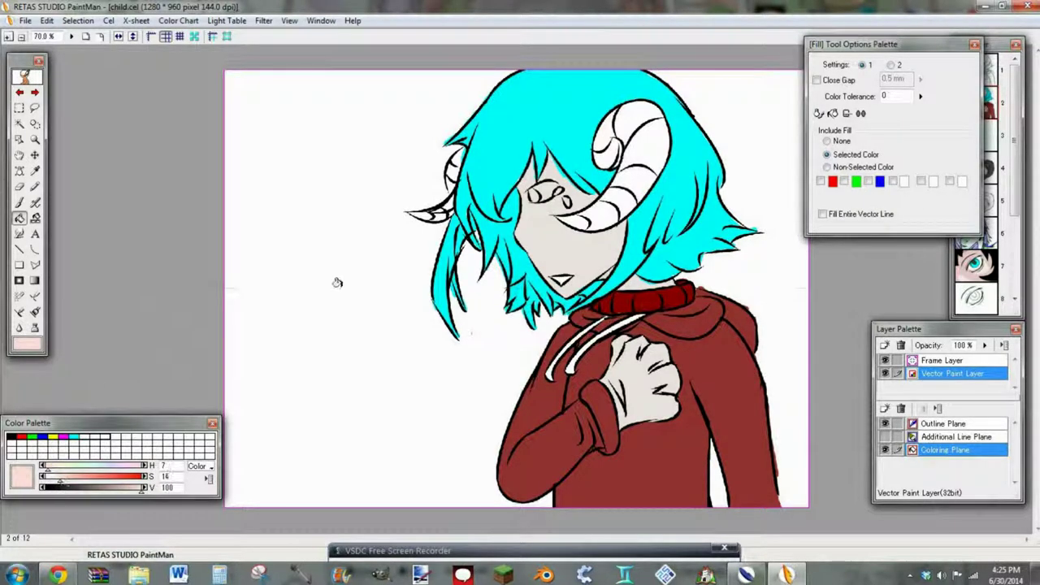
{"action": "left_click", "coordinate": [536, 228]}
{"action": "left_click", "coordinate": [541, 243]}
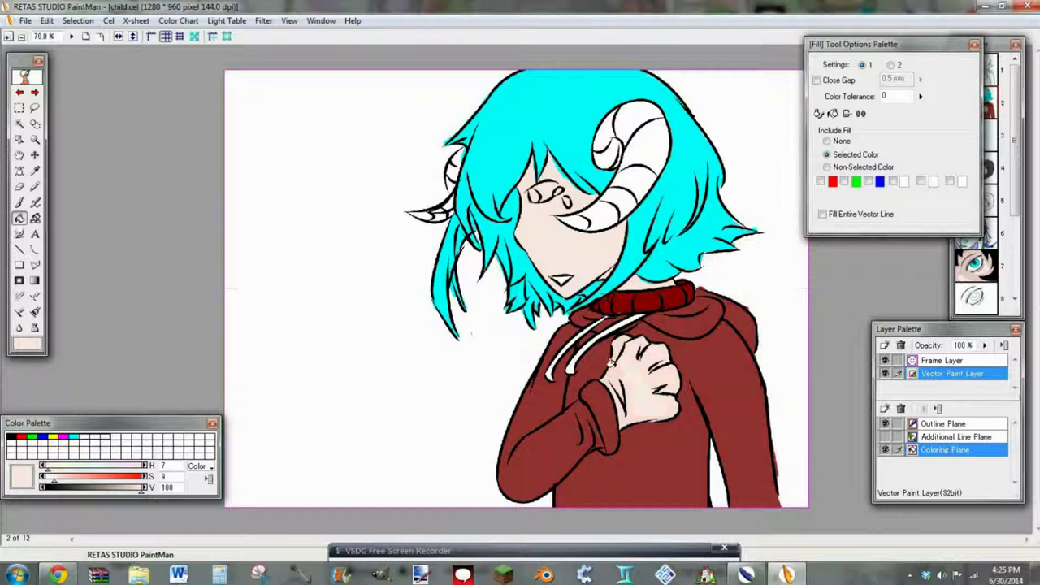
- Erase the skin colour from inside the eye outline
{"action": "left_click", "coordinate": [9, 37]}
{"action": "left_click", "coordinate": [9, 37]}
{"action": "scroll", "coordinate": [69, 273], "scroll_direction": "up", "scroll_amount": 4}
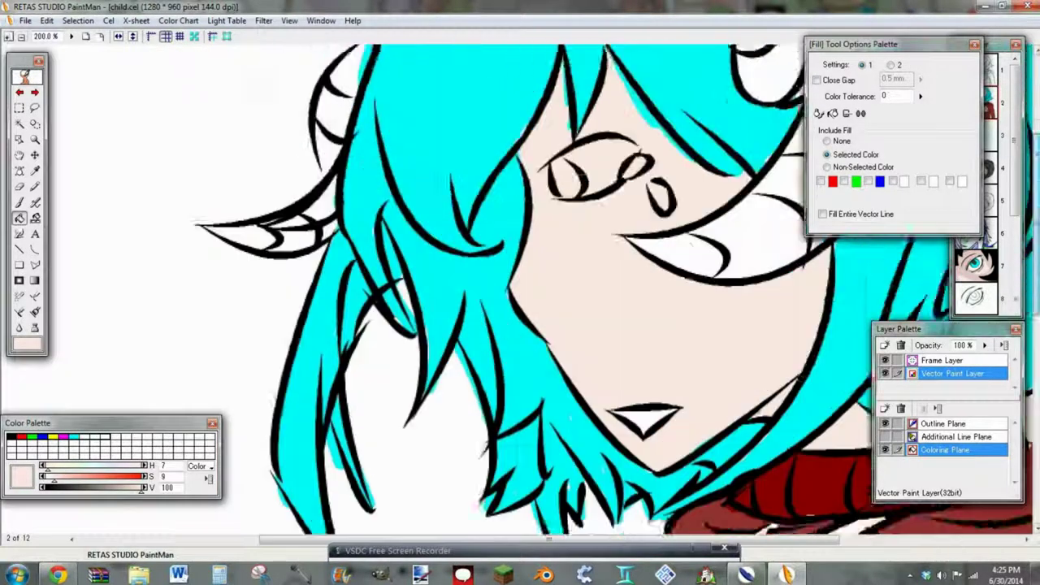
{"action": "left_click", "coordinate": [20, 187]}
{"action": "mouse_move", "coordinate": [597, 221]}
{"action": "left_mouse_down"}
{"action": "mouse_move", "coordinate": [570, 231]}
{"action": "mouse_move", "coordinate": [614, 224]}
{"action": "mouse_move", "coordinate": [567, 237]}
{"action": "left_mouse_up"}
{"action": "left_click", "coordinate": [900, 82]}
{"action": "left_click", "coordinate": [913, 48]}
{"action": "left_click", "coordinate": [907, 121]}
{"action": "left_click_drag", "start_coordinate": [630, 221], "coordinate": [629, 215]}
- Set the eraser thickness to 1.0 mm and clear the skin colour from the small oval beside the eye and the mouth
{"action": "left_click", "coordinate": [900, 82]}
{"action": "left_click", "coordinate": [911, 88]}
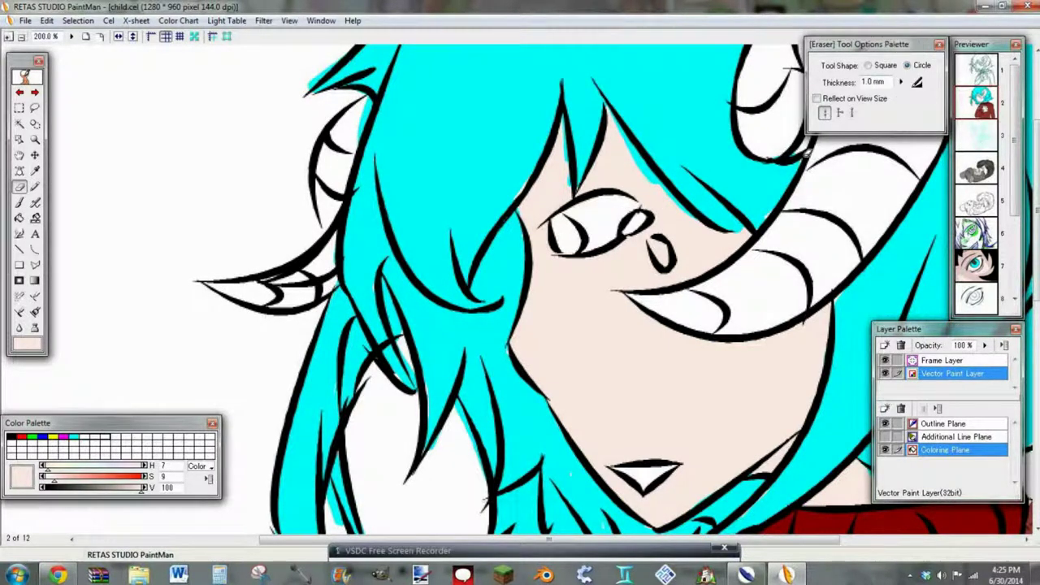
{"action": "left_click_drag", "start_coordinate": [663, 252], "coordinate": [658, 244]}
{"action": "left_click_drag", "start_coordinate": [642, 471], "coordinate": [666, 469]}
{"action": "left_click", "coordinate": [85, 39]}
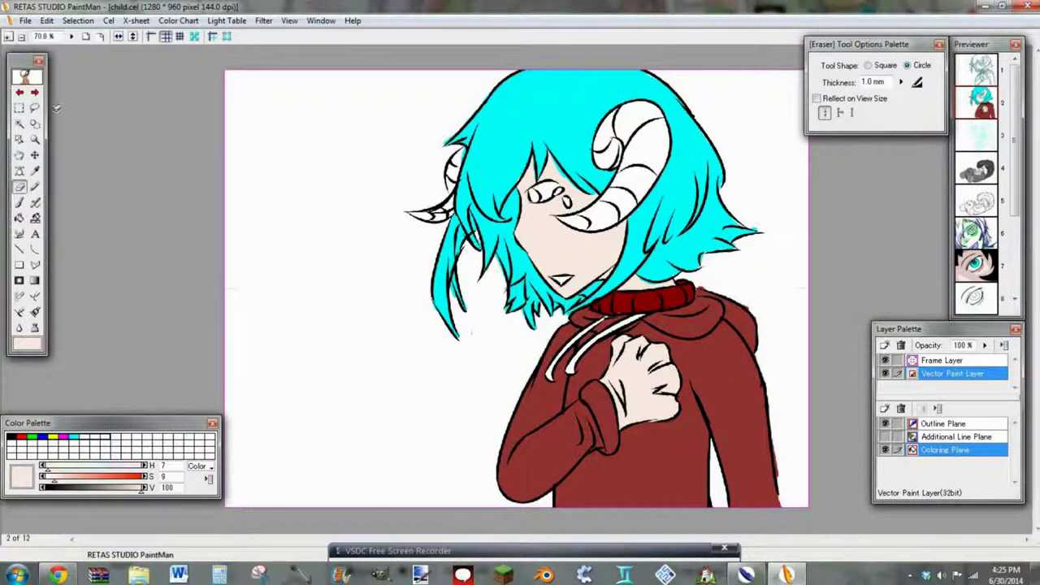
{"action": "left_click_drag", "start_coordinate": [59, 485], "coordinate": [126, 494]}
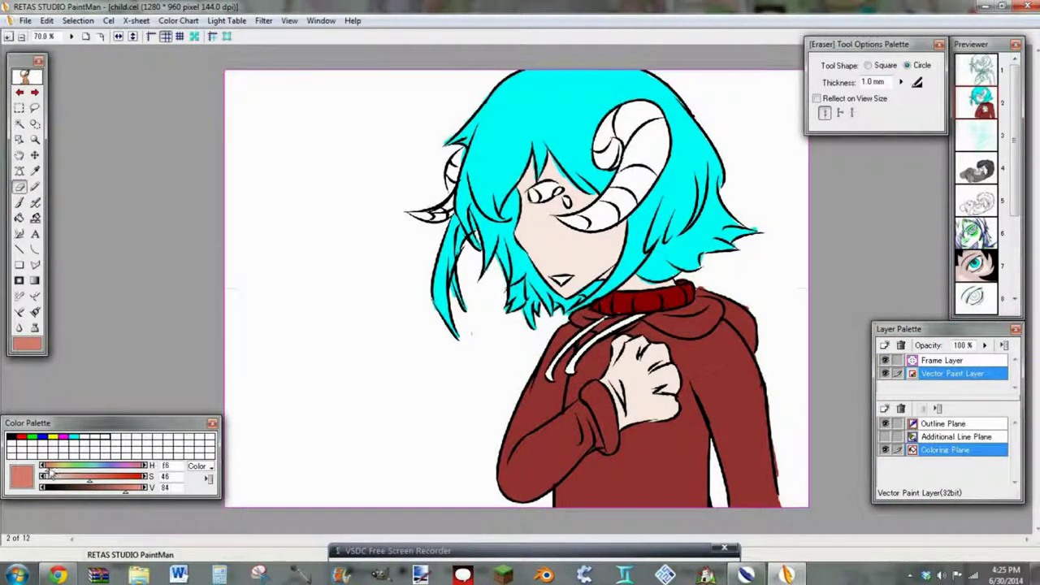
{"action": "left_click_drag", "start_coordinate": [49, 473], "coordinate": [55, 473]}
{"action": "left_click", "coordinate": [8, 38]}
{"action": "left_click", "coordinate": [57, 575]}
{"action": "left_click", "coordinate": [788, 217]}
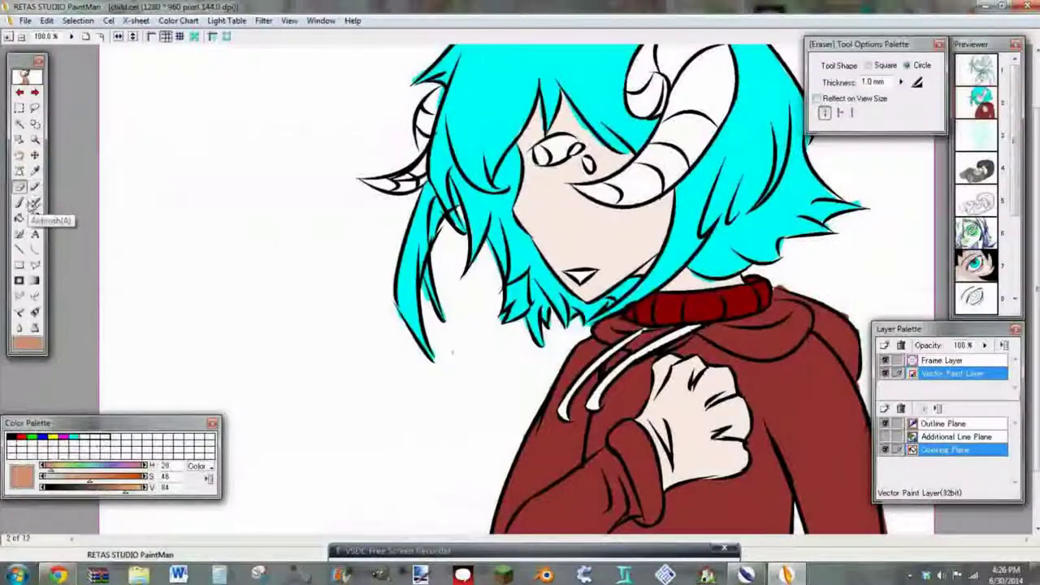
- Paint both hoodie drawstrings light grey with the Brush tool, using H 0, S 0 and V 82
{"action": "left_click", "coordinate": [19, 203]}
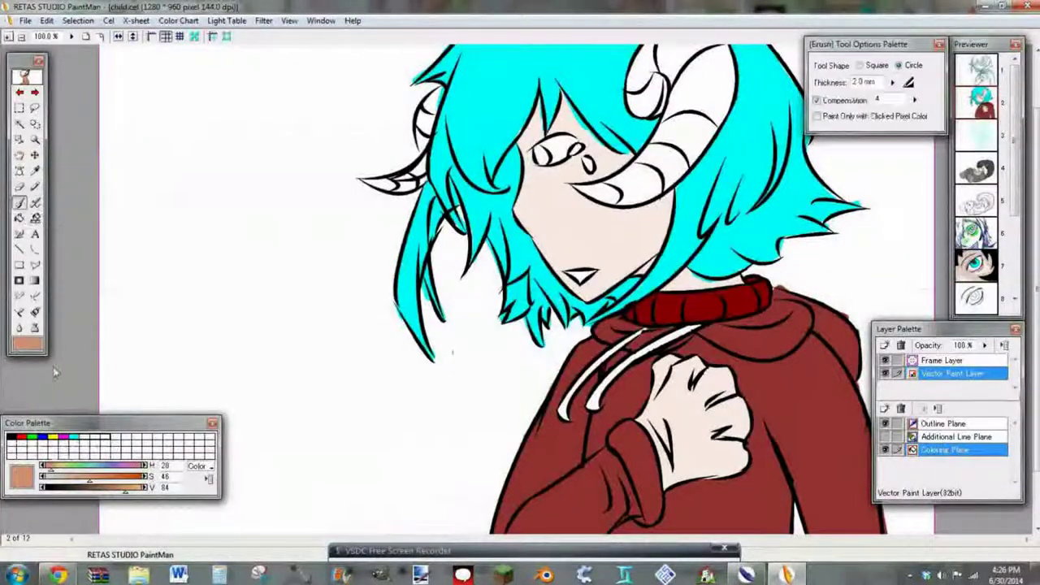
{"action": "left_click_drag", "start_coordinate": [50, 469], "coordinate": [76, 469]}
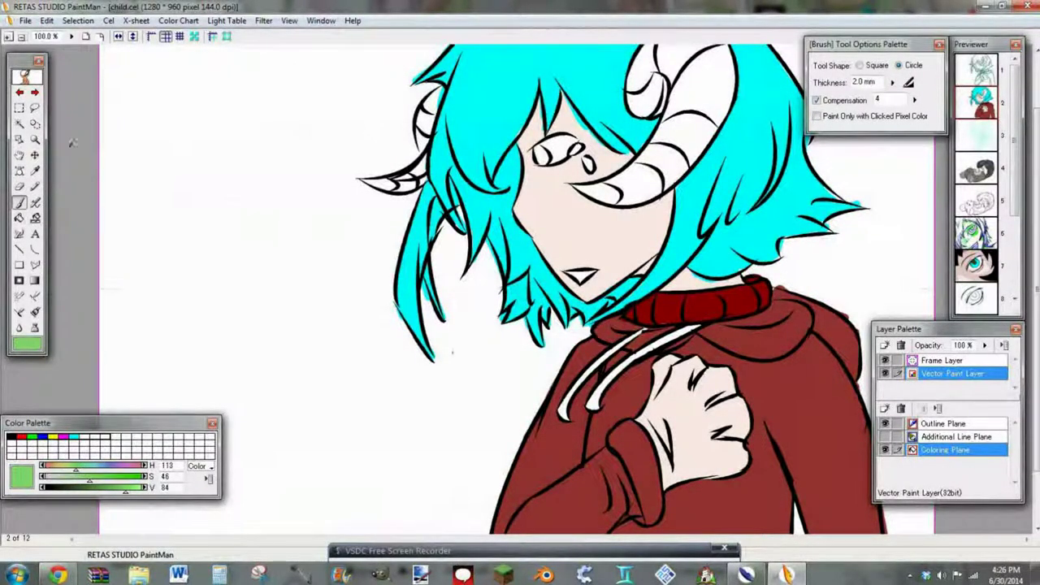
{"action": "left_click", "coordinate": [8, 37]}
{"action": "left_click_drag", "start_coordinate": [527, 540], "coordinate": [596, 539]}
{"action": "left_click_drag", "start_coordinate": [1036, 243], "coordinate": [1036, 296]}
{"action": "left_click_drag", "start_coordinate": [76, 470], "coordinate": [46, 469]}
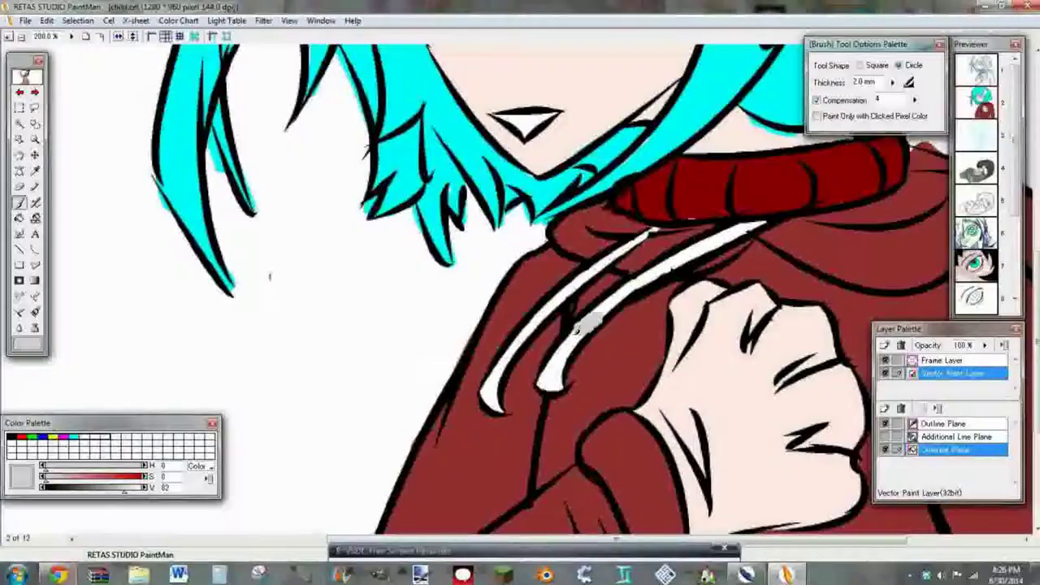
{"action": "left_click_drag", "start_coordinate": [605, 307], "coordinate": [540, 388]}
{"action": "mouse_move", "coordinate": [579, 337]}
{"action": "left_mouse_down"}
{"action": "mouse_move", "coordinate": [680, 254]}
{"action": "mouse_move", "coordinate": [763, 218]}
{"action": "left_mouse_up"}
{"action": "mouse_move", "coordinate": [650, 230]}
{"action": "left_mouse_down"}
{"action": "mouse_move", "coordinate": [534, 317]}
{"action": "mouse_move", "coordinate": [487, 398]}
{"action": "left_mouse_up"}
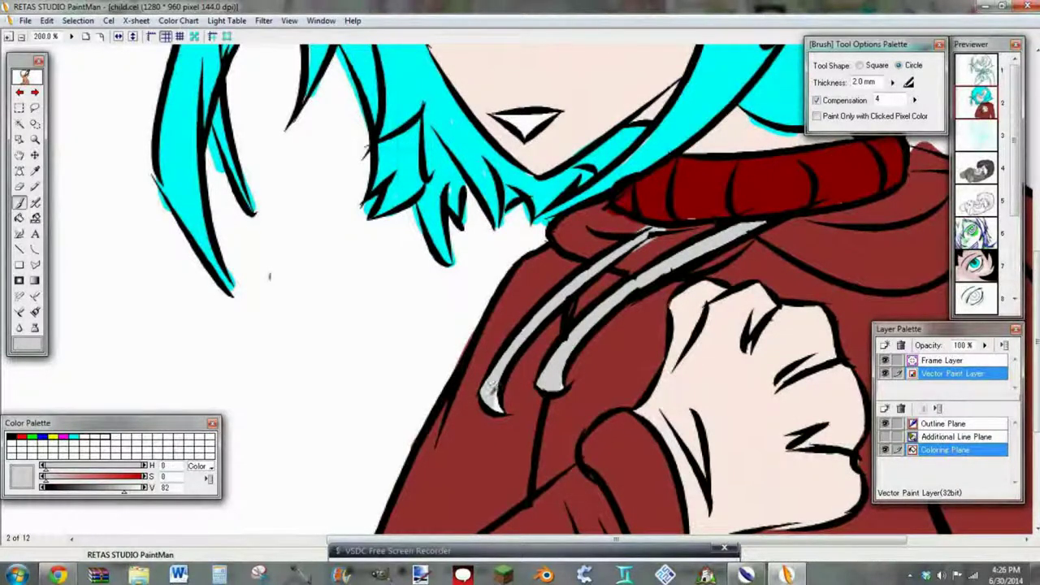
- Set the grey to V 77 and fill the hand on the chest with it
{"action": "left_click", "coordinate": [86, 36]}
{"action": "left_click", "coordinate": [19, 218]}
{"action": "left_click_drag", "start_coordinate": [124, 490], "coordinate": [120, 491]}
{"action": "left_click", "coordinate": [630, 382]}
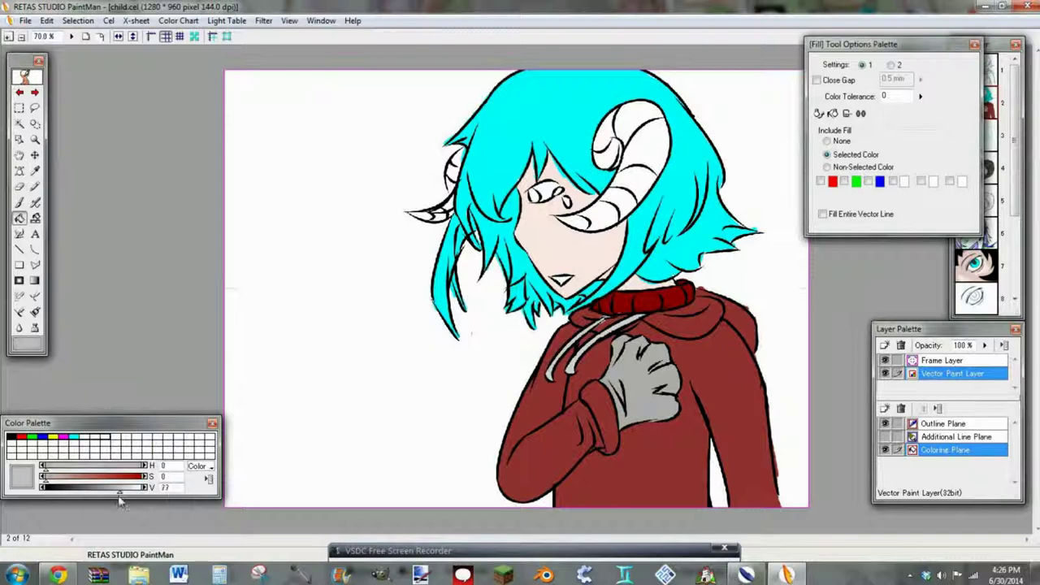
- Outline a shadow area at the wrist of the grey hand and set the Curve tool's thickness to 0.5 mm
{"action": "left_click", "coordinate": [9, 39]}
{"action": "left_click", "coordinate": [8, 38]}
{"action": "left_click", "coordinate": [1027, 540]}
{"action": "left_click", "coordinate": [1035, 528]}
{"action": "left_click", "coordinate": [1036, 528]}
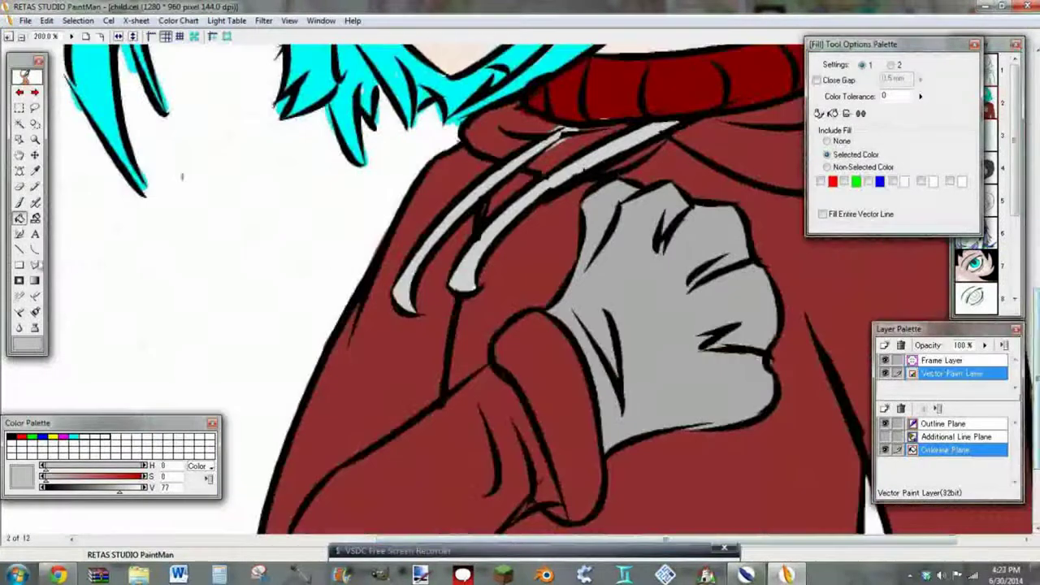
{"action": "left_click", "coordinate": [35, 251]}
{"action": "left_click", "coordinate": [912, 66]}
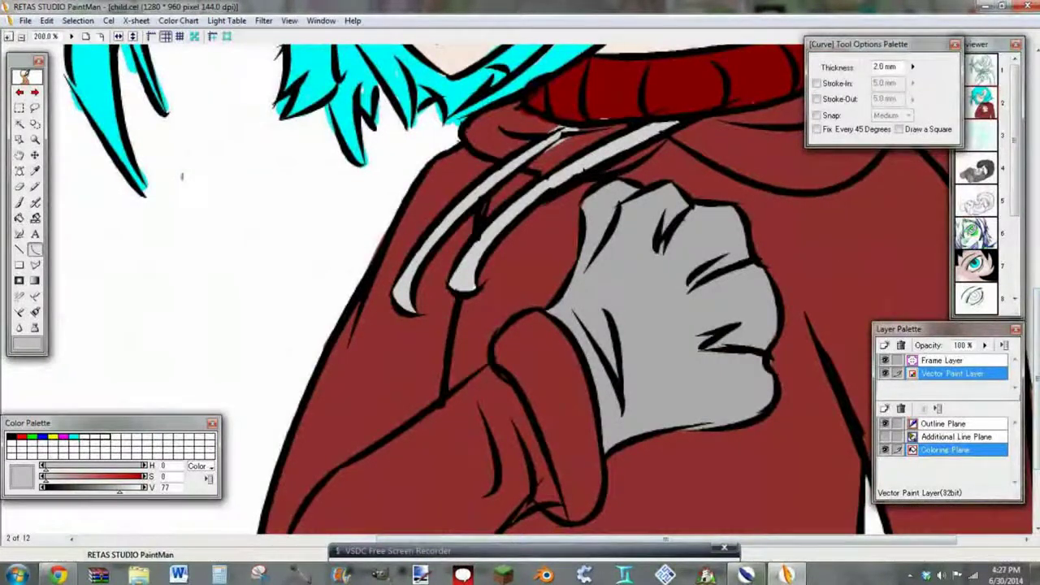
{"action": "left_click_drag", "start_coordinate": [568, 303], "coordinate": [621, 408]}
{"action": "left_click", "coordinate": [586, 362]}
{"action": "left_click", "coordinate": [912, 66]}
{"action": "left_click", "coordinate": [924, 69]}
{"action": "left_click_drag", "start_coordinate": [931, 74], "coordinate": [934, 97]}
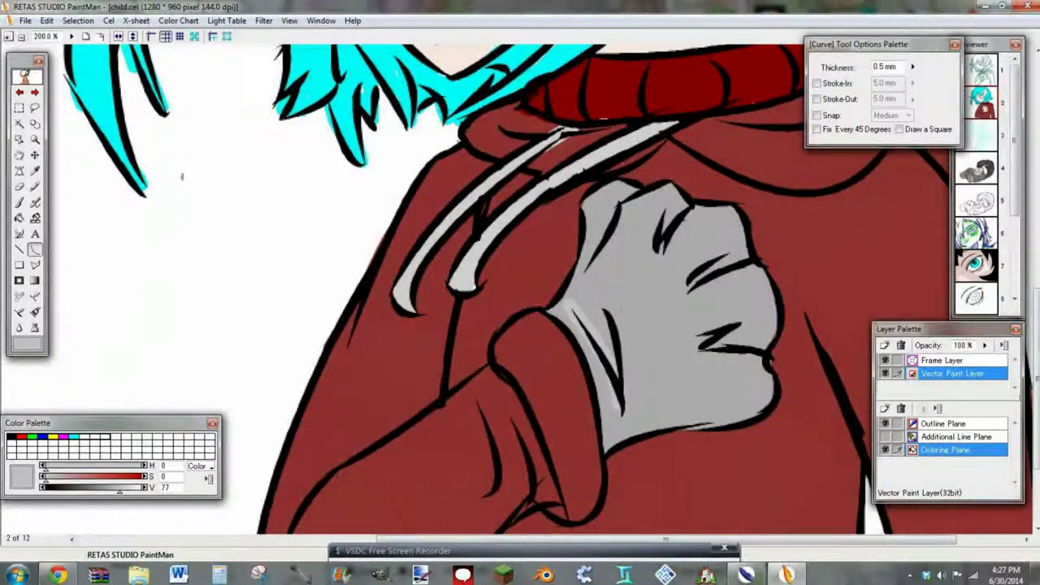
- Darken the grey to V 62 and fill the outlined wrist shadow with it
{"action": "left_click", "coordinate": [19, 218]}
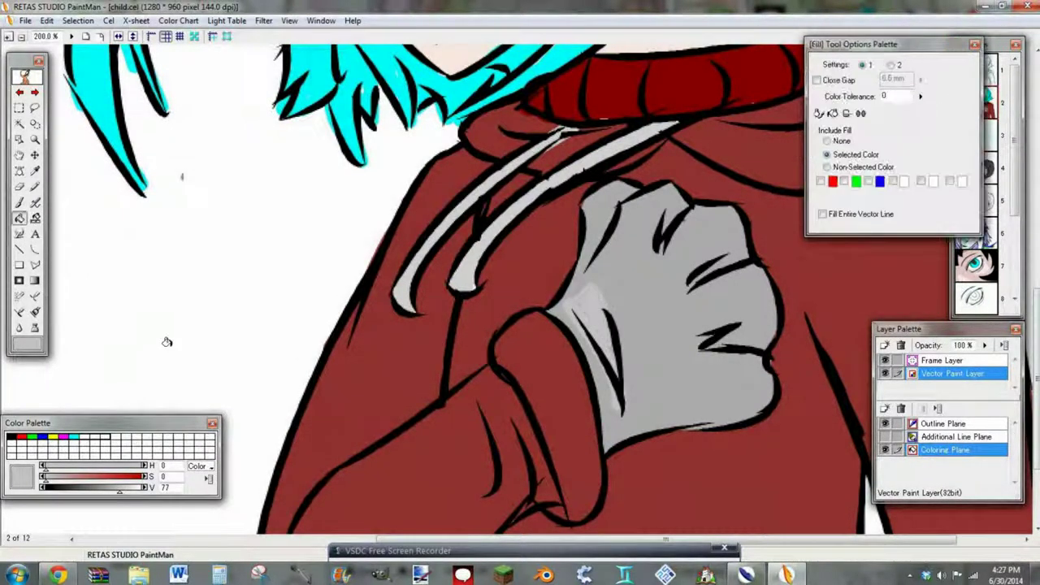
{"action": "left_click", "coordinate": [18, 249]}
{"action": "left_click_drag", "start_coordinate": [121, 494], "coordinate": [105, 498]}
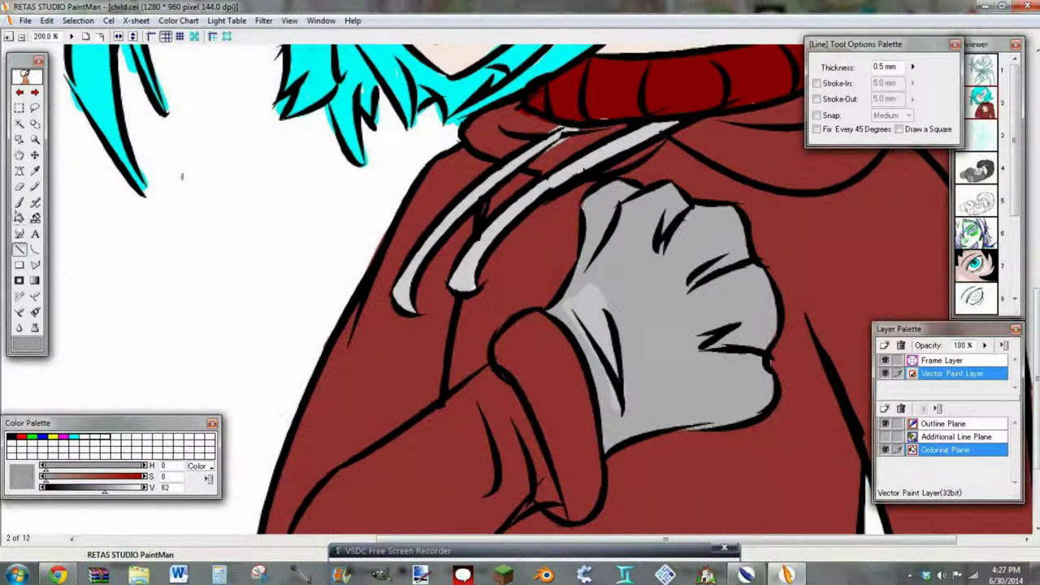
{"action": "left_click", "coordinate": [19, 218]}
{"action": "left_click", "coordinate": [575, 331]}
- Outline shadows with the Curve tool beside the hand's first two knuckle creases and fill them with the V 62 grey
{"action": "left_click", "coordinate": [35, 249]}
{"action": "left_click_drag", "start_coordinate": [582, 273], "coordinate": [644, 186]}
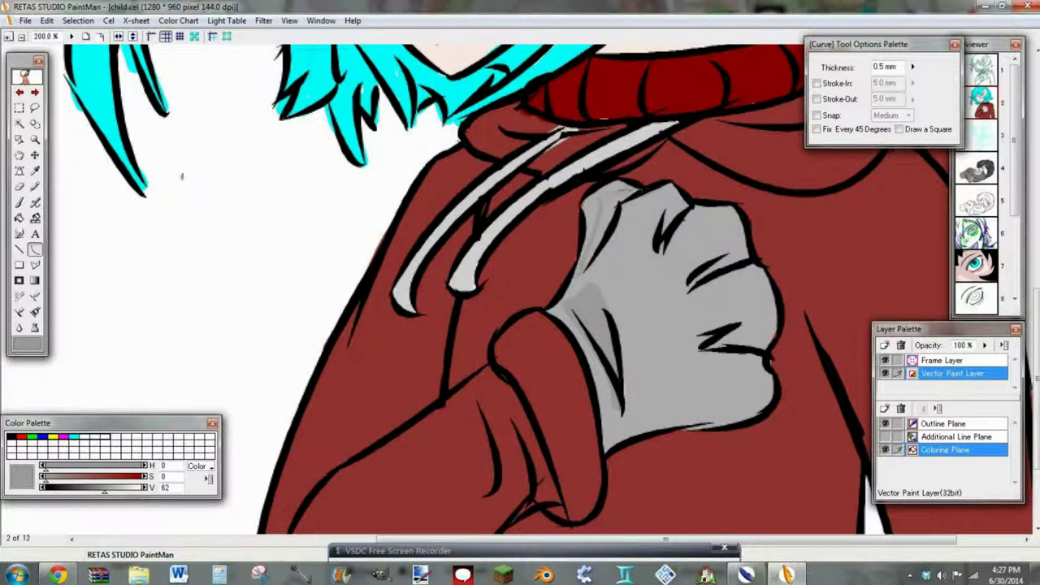
{"action": "left_click", "coordinate": [19, 217]}
{"action": "left_click", "coordinate": [597, 220]}
{"action": "left_click", "coordinate": [36, 250]}
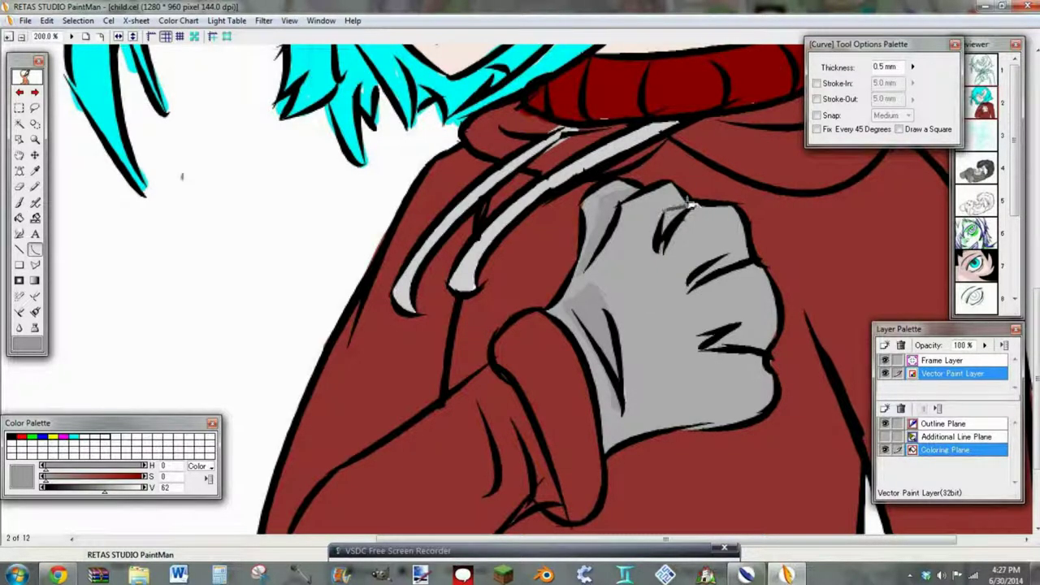
{"action": "left_click", "coordinate": [664, 209]}
{"action": "left_click", "coordinate": [20, 218]}
{"action": "left_click", "coordinate": [666, 216]}
- Outline a shadow above the hand's third finger crease, undoing a stray curve, and fill it with the darker grey
{"action": "left_click", "coordinate": [36, 250]}
{"action": "mouse_move", "coordinate": [755, 261]}
{"action": "left_mouse_down"}
{"action": "mouse_move", "coordinate": [687, 286]}
{"action": "mouse_move", "coordinate": [757, 260]}
{"action": "left_mouse_up"}
{"action": "left_click", "coordinate": [718, 269]}
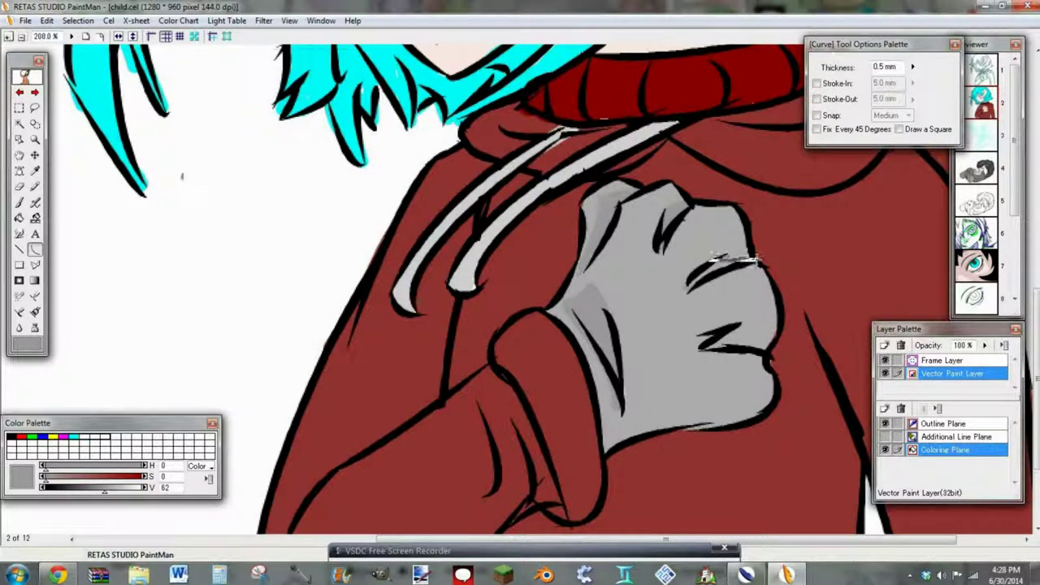
{"action": "key", "text": "ctrl+z"}
{"action": "key", "text": "f"}
{"action": "key", "text": "c"}
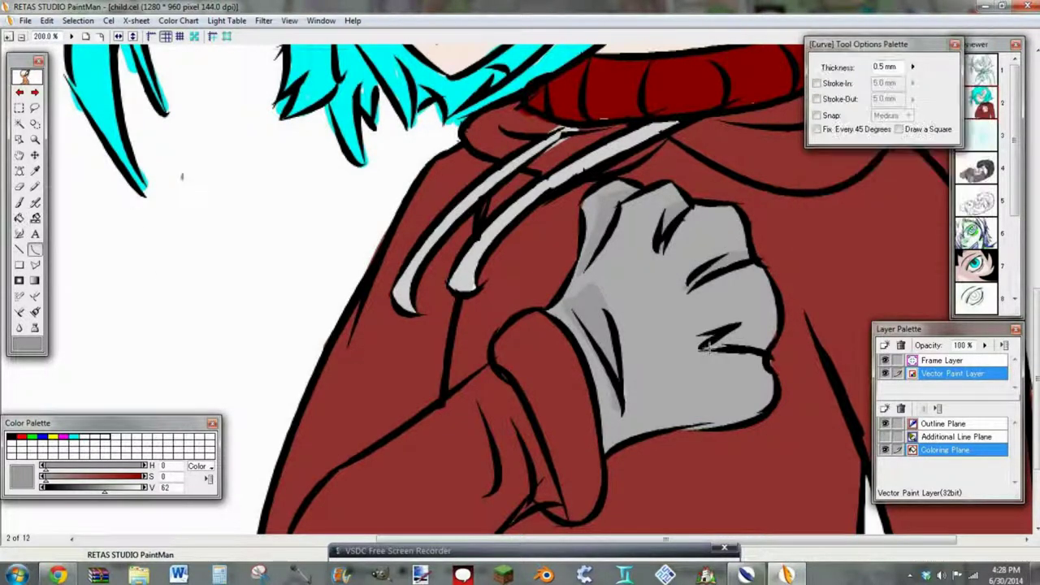
- Draw a curved shadow above the lowest finger crease out to the hand's edge and fill it with the darker grey
{"action": "left_click", "coordinate": [712, 347]}
{"action": "left_click_drag", "start_coordinate": [725, 347], "coordinate": [770, 353]}
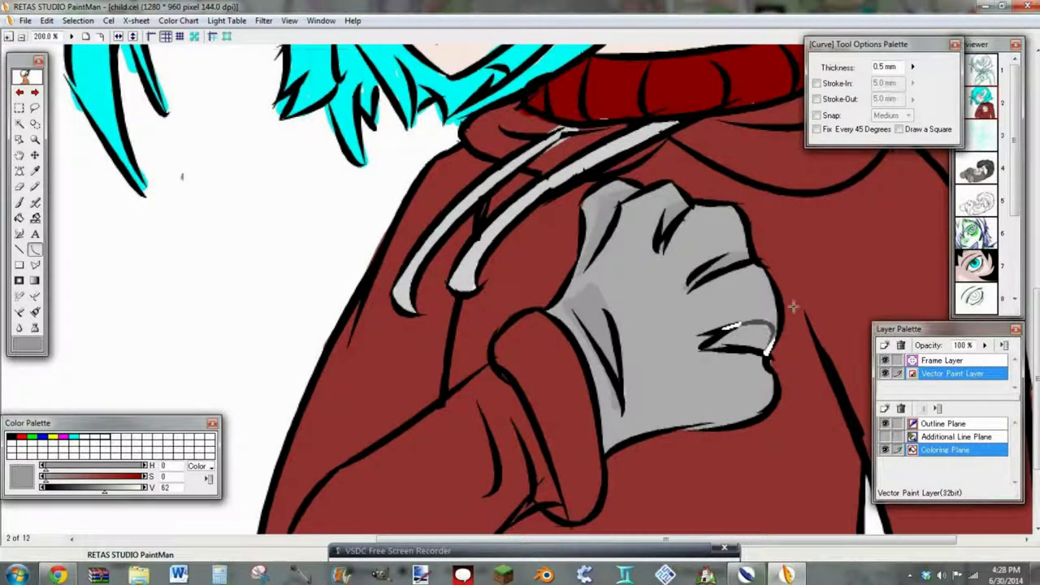
{"action": "left_click", "coordinate": [795, 307]}
{"action": "key", "text": "f"}
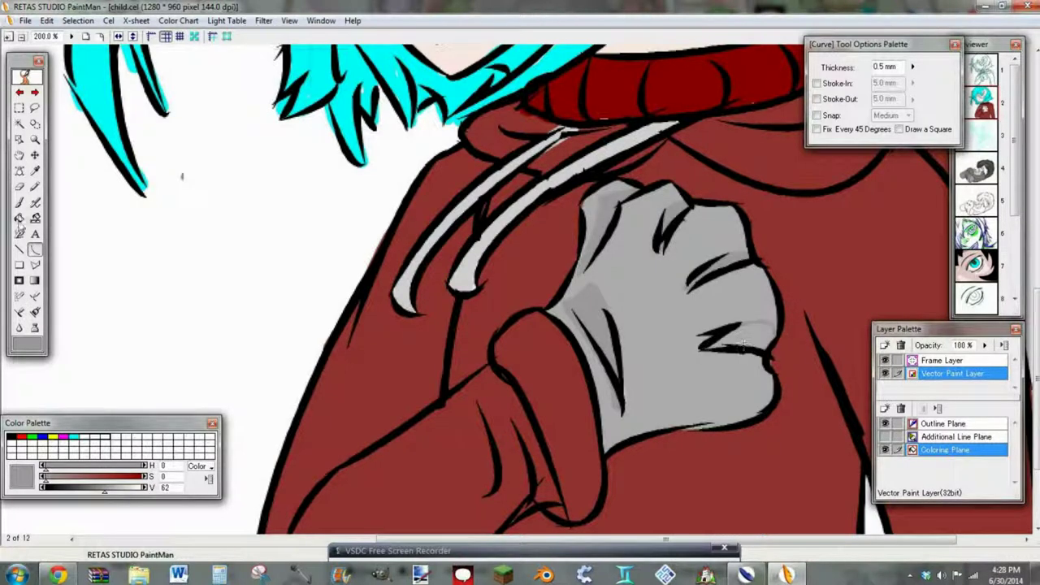
- Shade the lower edge of the hand, undoing the fill that floods the whole hand and closing the curve before refilling
{"action": "key", "text": "c"}
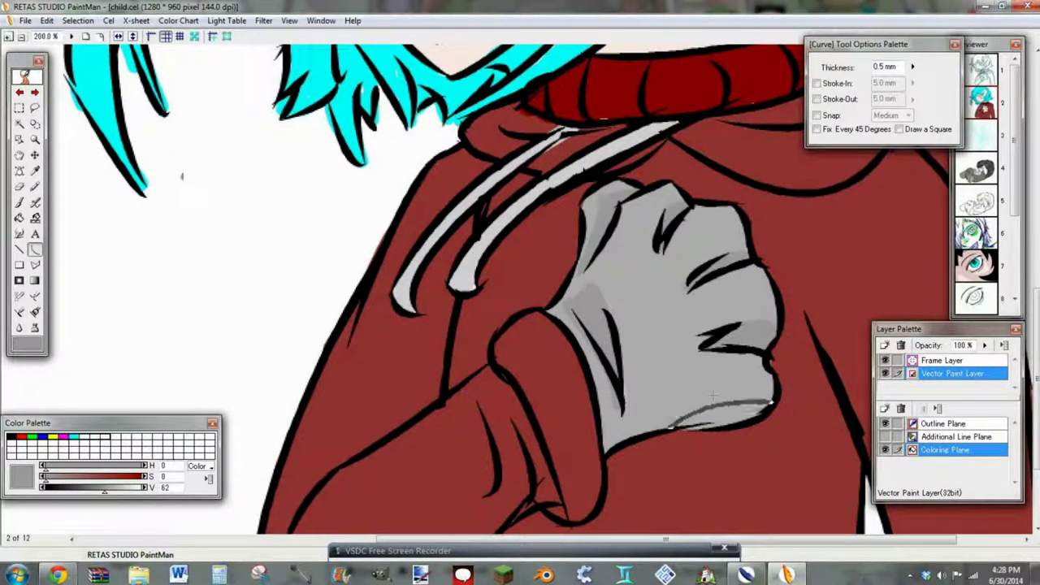
{"action": "left_click", "coordinate": [19, 233]}
{"action": "left_click", "coordinate": [19, 218]}
{"action": "left_click", "coordinate": [705, 402]}
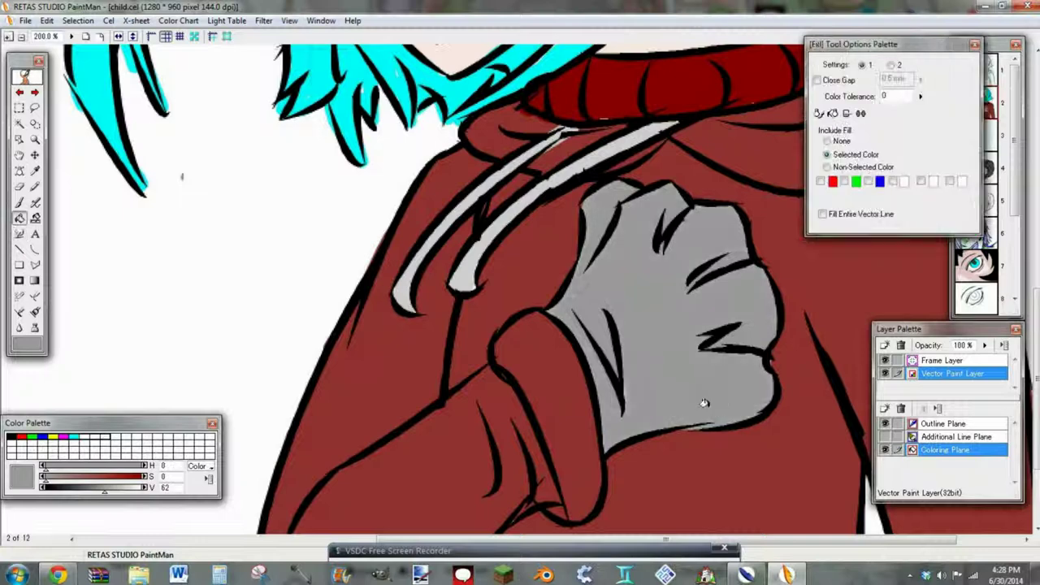
{"action": "key", "text": "ctrl+z"}
{"action": "key", "text": "c"}
{"action": "left_click", "coordinate": [671, 425]}
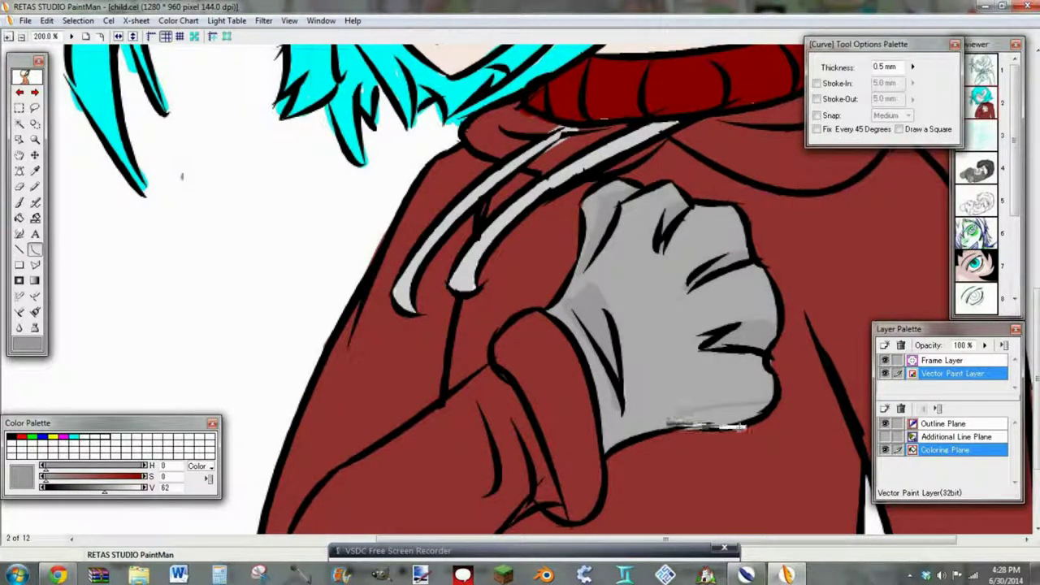
{"action": "left_click", "coordinate": [763, 437]}
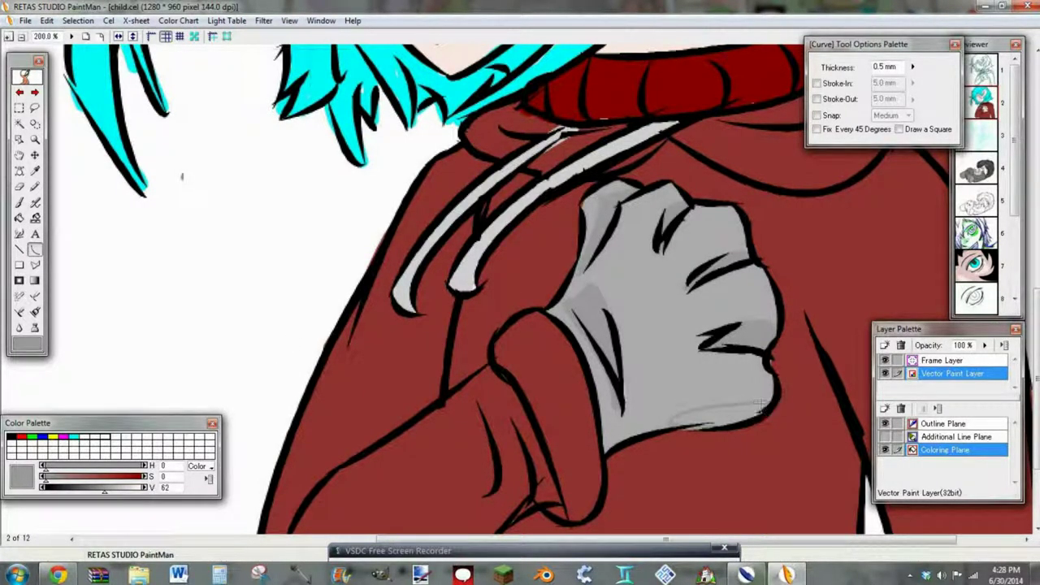
{"action": "key", "text": "f"}
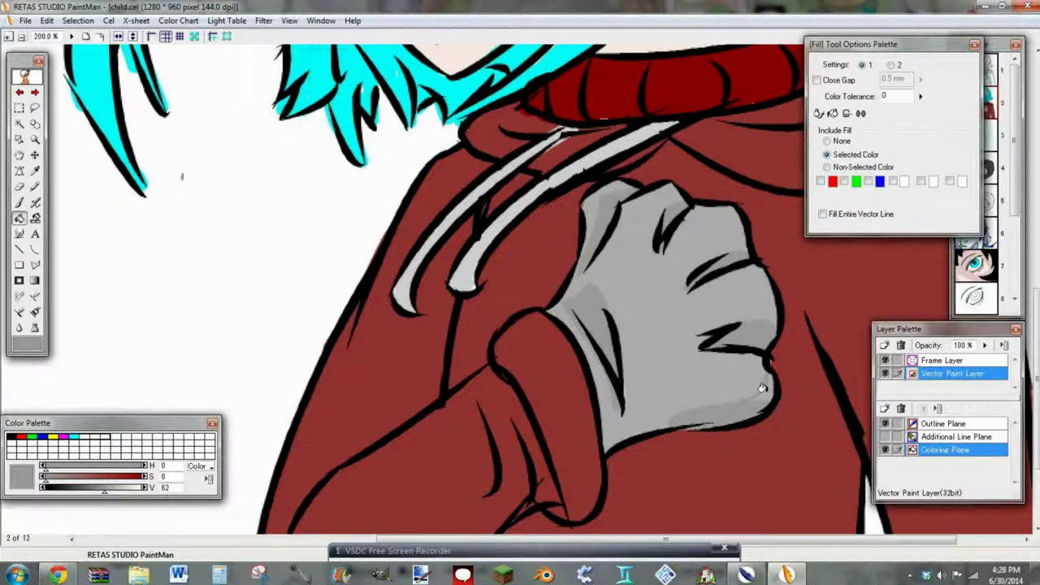
{"action": "left_click", "coordinate": [722, 411]}
{"action": "left_click", "coordinate": [20, 202]}
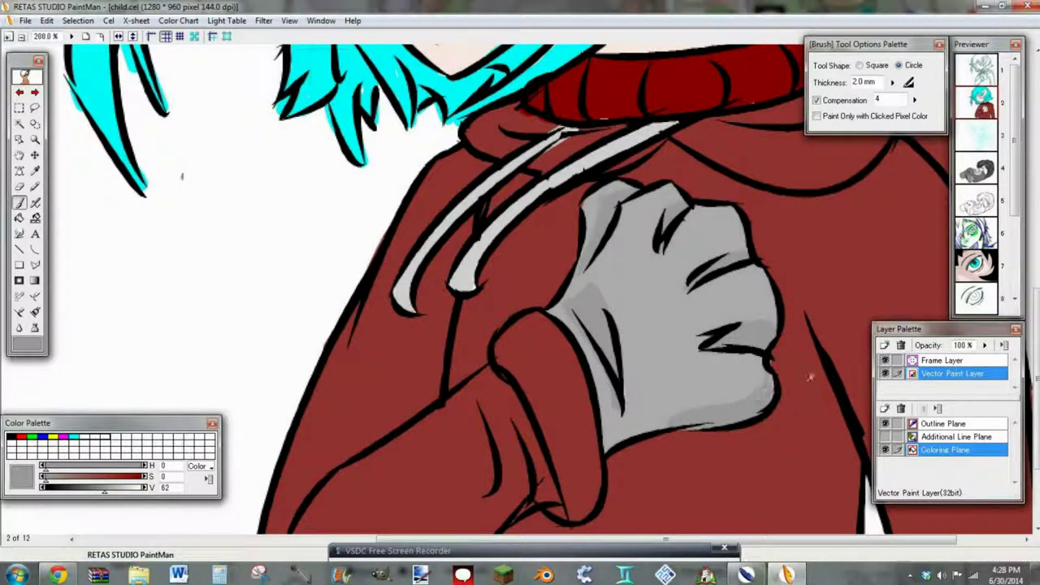
- Outline a shadow band near the tip of the drawstring closest to the hand and fill it with grey at V 49
{"action": "left_click", "coordinate": [35, 250]}
{"action": "left_click", "coordinate": [87, 36]}
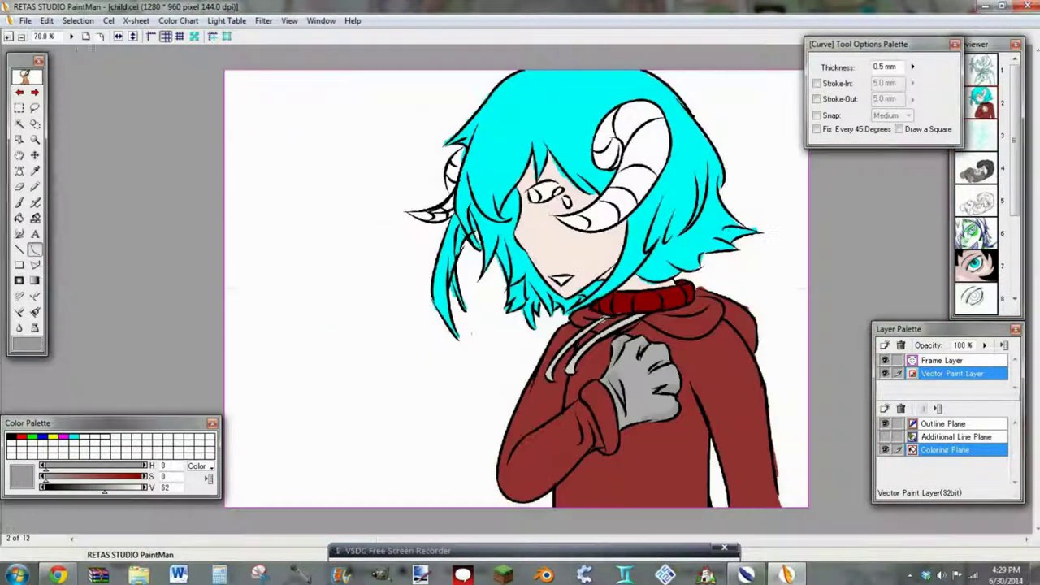
{"action": "left_click", "coordinate": [10, 37]}
{"action": "left_click", "coordinate": [10, 37]}
{"action": "left_click_drag", "start_coordinate": [1036, 317], "coordinate": [1036, 374]}
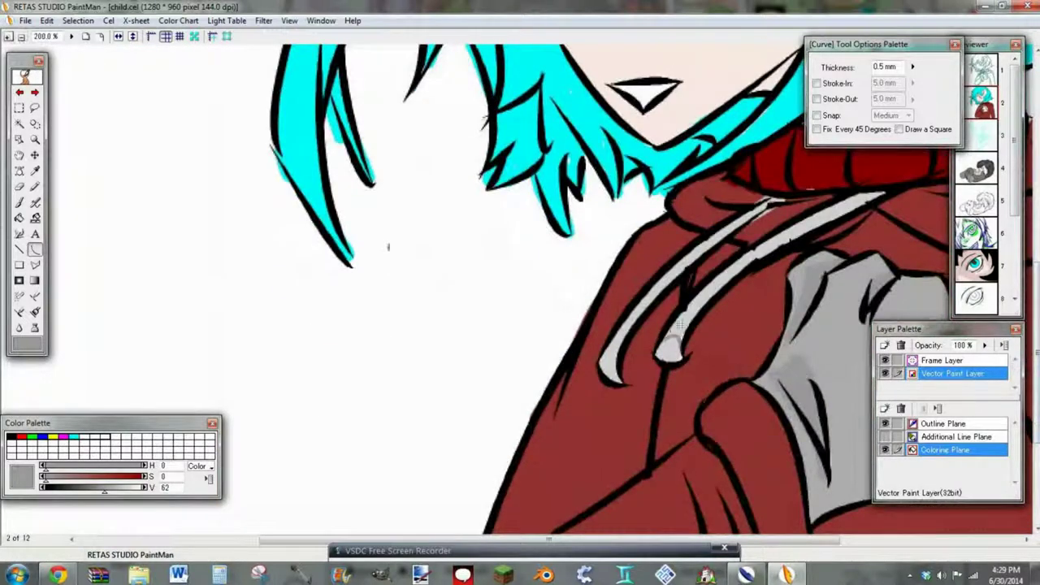
{"action": "left_click_drag", "start_coordinate": [105, 491], "coordinate": [91, 491]}
{"action": "left_click", "coordinate": [20, 217]}
{"action": "left_click", "coordinate": [677, 326]}
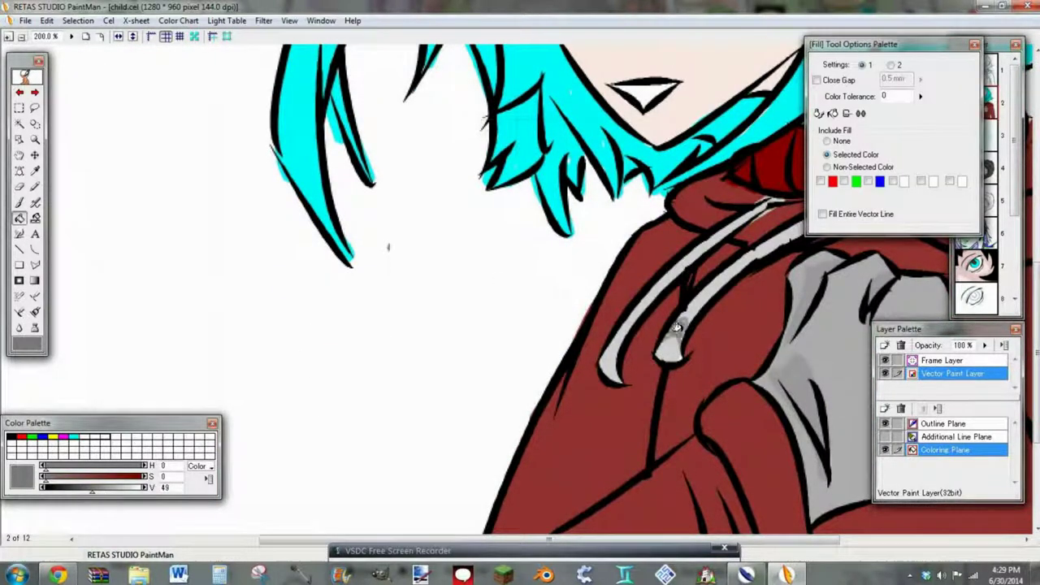
- Add a matching shadow band near the outer drawstring's tip, undoing the overflowing fill and redrawing the outline before refilling
{"action": "left_click", "coordinate": [35, 249]}
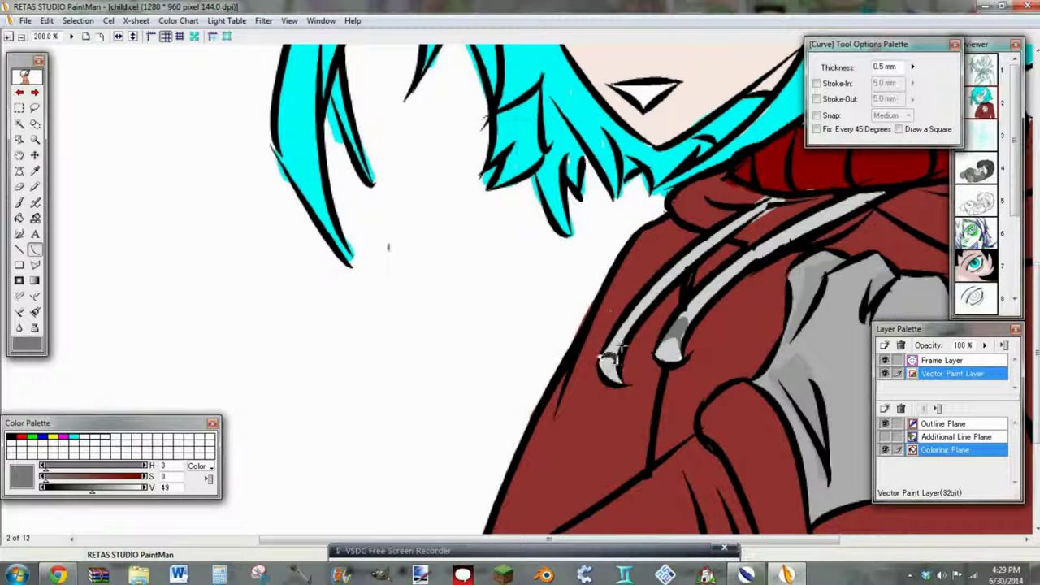
{"action": "left_click", "coordinate": [19, 218]}
{"action": "left_click", "coordinate": [620, 339]}
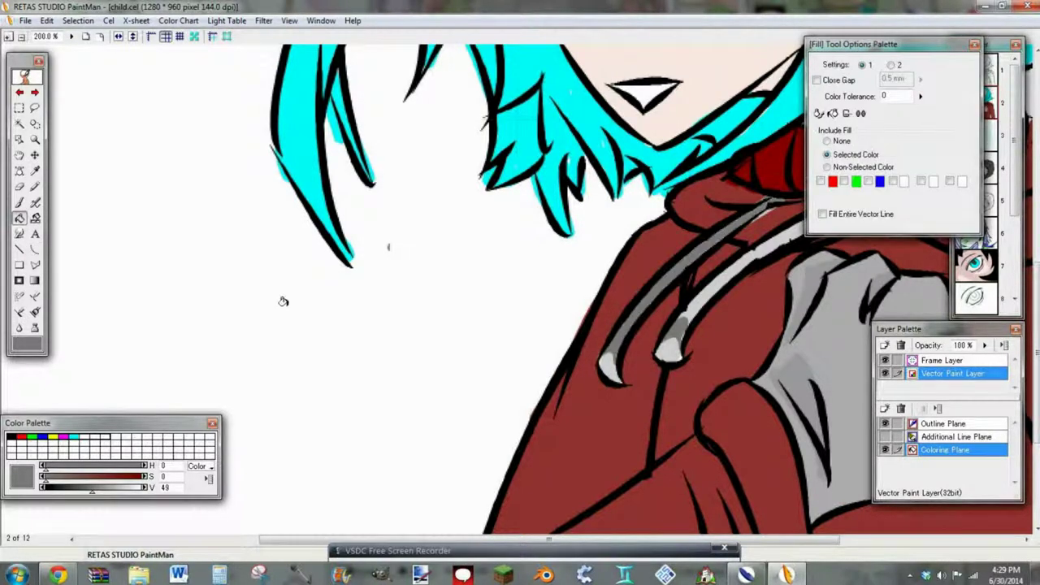
{"action": "key", "text": "ctrl+z"}
{"action": "left_click", "coordinate": [35, 250]}
{"action": "left_click_drag", "start_coordinate": [625, 328], "coordinate": [616, 355]}
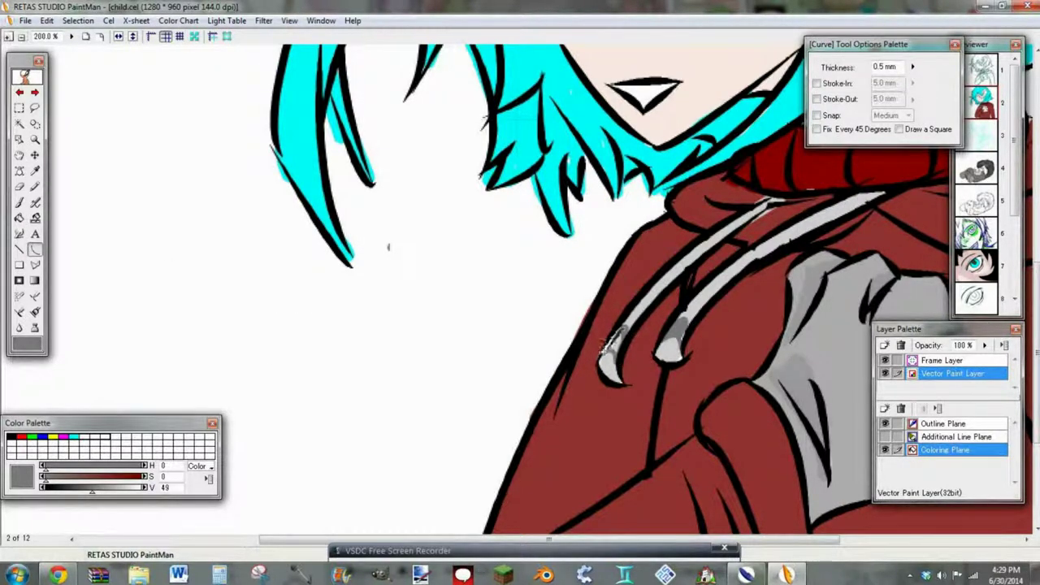
{"action": "key", "text": "f"}
- Outline another shadow band midway along the drawstring closest to the hand and paint it in with the dark grey
{"action": "key", "text": "c"}
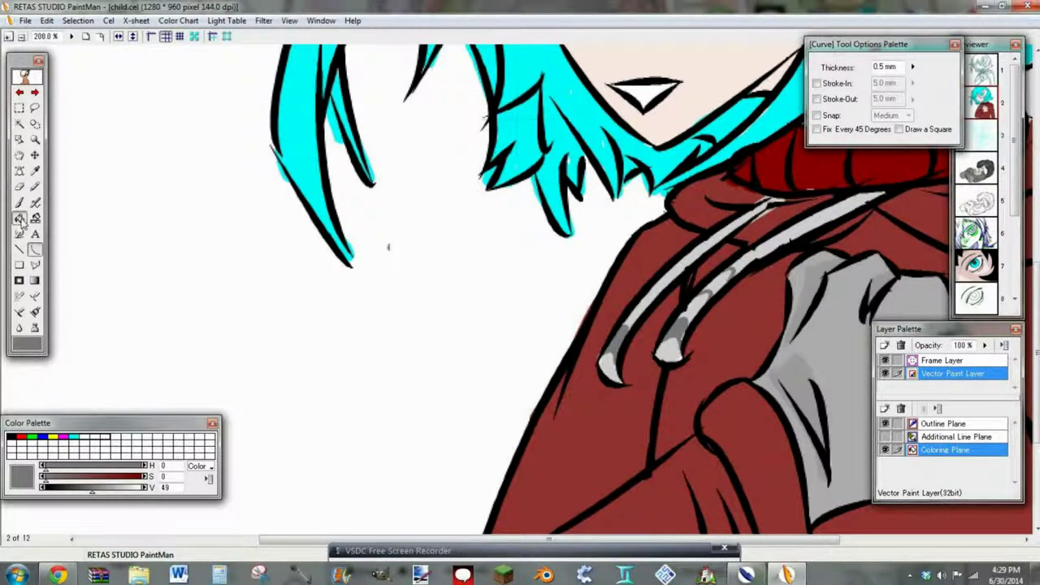
{"action": "key", "text": "f"}
{"action": "key", "text": "b"}
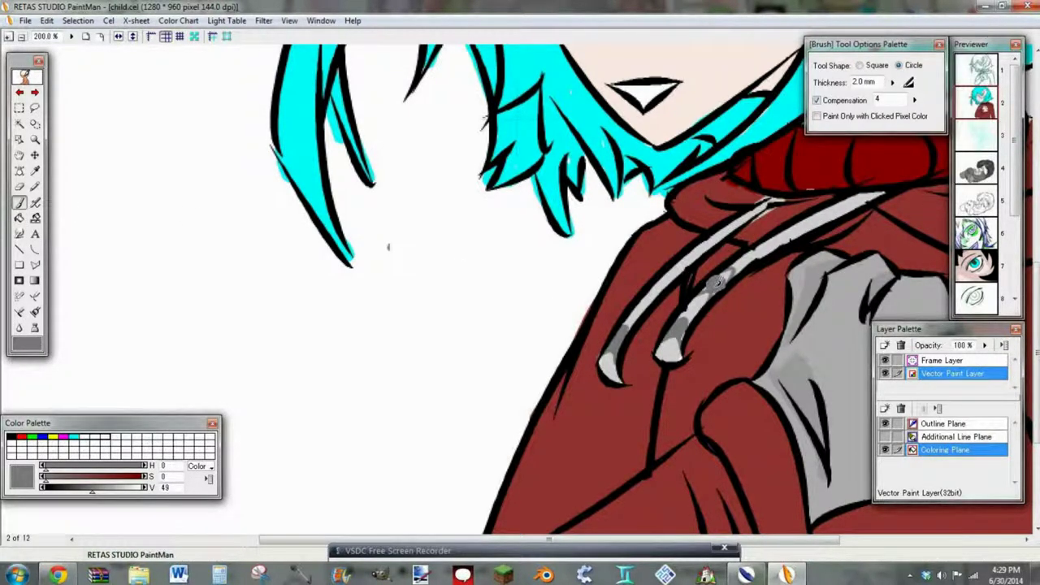
{"action": "left_click", "coordinate": [905, 83]}
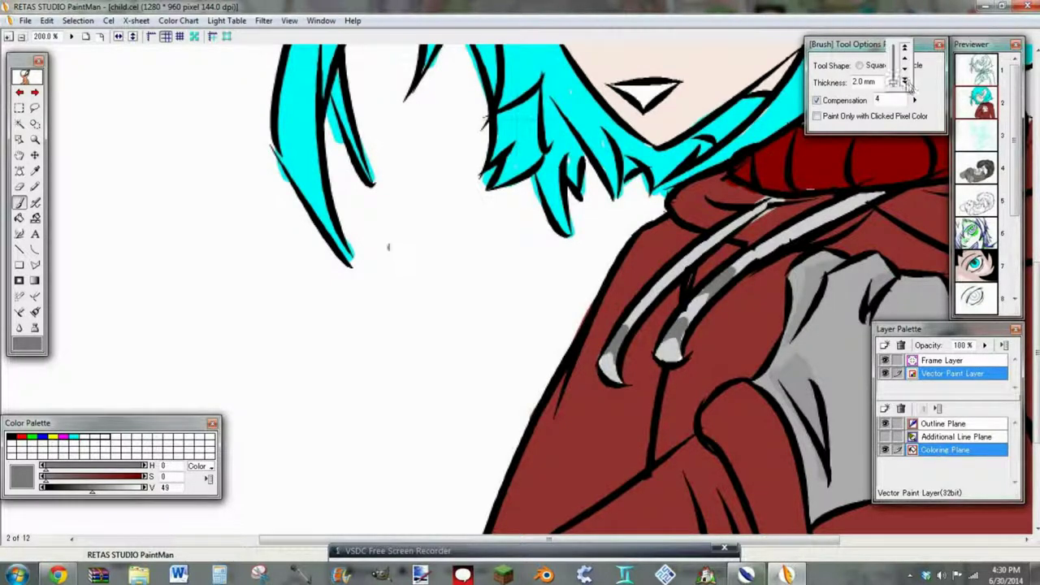
{"action": "left_click_drag", "start_coordinate": [458, 294], "coordinate": [522, 280]}
{"action": "key", "text": "ctrl+z"}
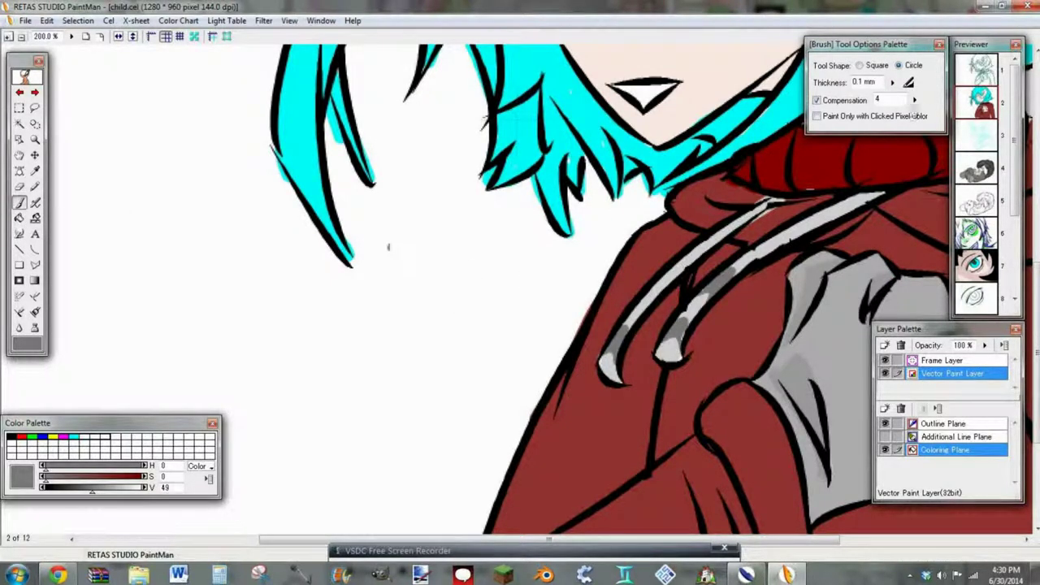
{"action": "left_click", "coordinate": [889, 82]}
{"action": "left_click", "coordinate": [900, 48]}
{"action": "left_click_drag", "start_coordinate": [442, 274], "coordinate": [444, 307]}
{"action": "key", "text": "ctrl+z"}
{"action": "key", "text": "e"}
{"action": "left_click", "coordinate": [20, 203]}
- Outline further shadow bands with curves along the middle and upper parts of both drawstrings in the V 49 grey
{"action": "left_click", "coordinate": [35, 249]}
{"action": "left_click", "coordinate": [786, 239]}
{"action": "mouse_move", "coordinate": [777, 234]}
{"action": "left_mouse_down"}
{"action": "mouse_move", "coordinate": [787, 245]}
{"action": "mouse_move", "coordinate": [838, 218]}
{"action": "left_mouse_up"}
{"action": "left_click", "coordinate": [812, 224]}
{"action": "left_click", "coordinate": [837, 211]}
{"action": "left_click_drag", "start_coordinate": [634, 308], "coordinate": [646, 314]}
{"action": "left_click", "coordinate": [644, 307]}
{"action": "mouse_move", "coordinate": [653, 285]}
{"action": "left_mouse_down"}
{"action": "mouse_move", "coordinate": [663, 290]}
{"action": "mouse_move", "coordinate": [684, 269]}
{"action": "left_mouse_up"}
{"action": "left_click", "coordinate": [664, 285]}
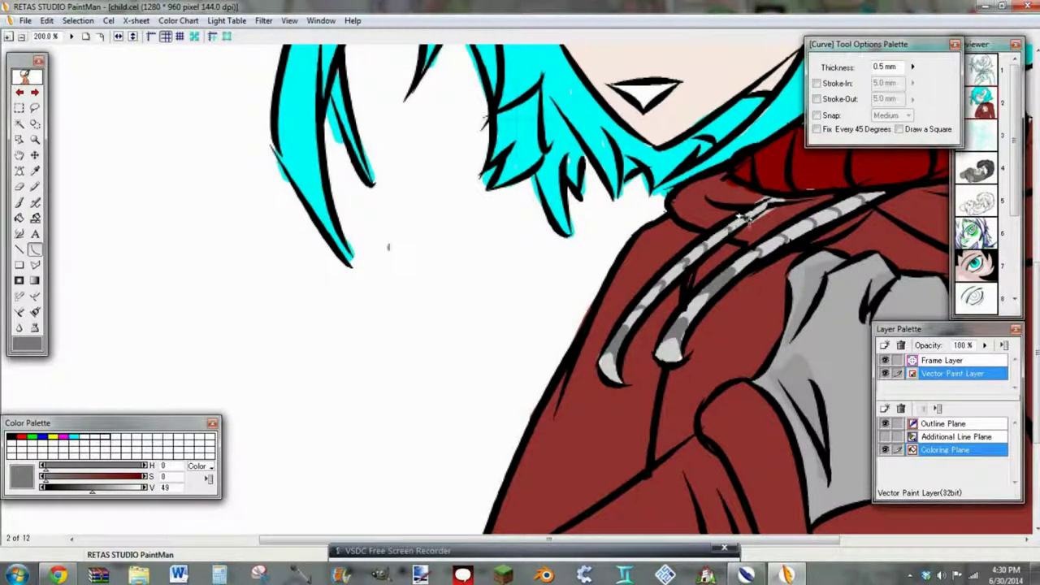
- Paint in the outlined shadow bands on both drawstrings with the 1.0 mm brush
{"action": "key", "text": "b"}
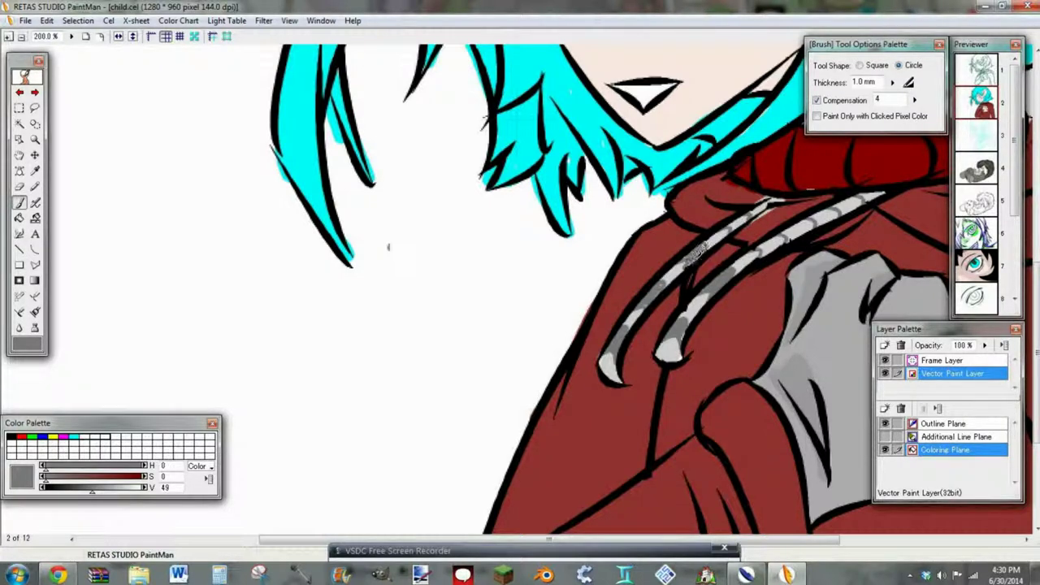
{"action": "mouse_move", "coordinate": [703, 248]}
{"action": "left_mouse_down"}
{"action": "mouse_move", "coordinate": [688, 260]}
{"action": "mouse_move", "coordinate": [763, 203]}
{"action": "left_mouse_up"}
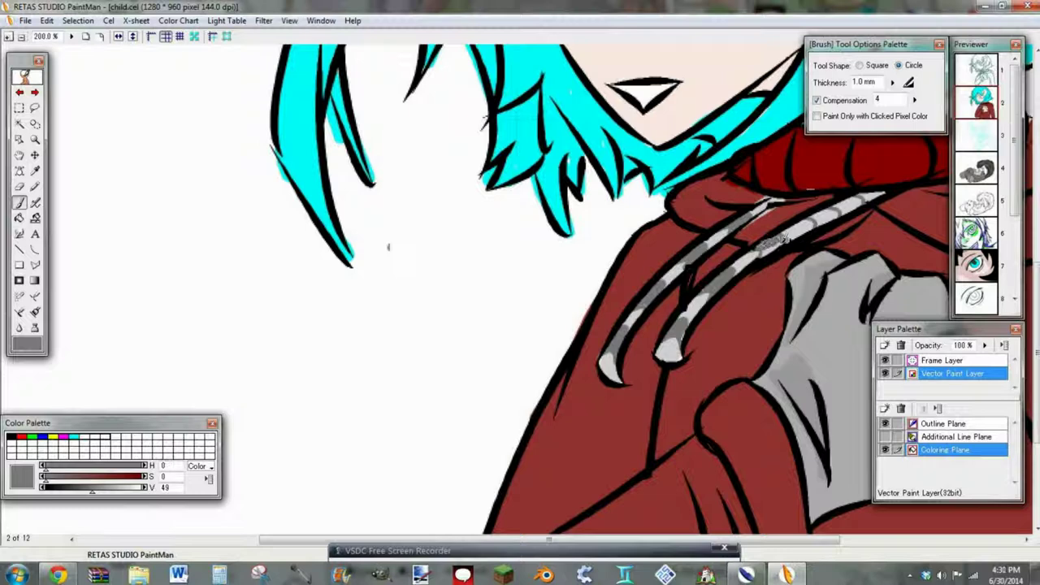
{"action": "mouse_move", "coordinate": [819, 227]}
{"action": "left_mouse_down"}
{"action": "mouse_move", "coordinate": [827, 214]}
{"action": "mouse_move", "coordinate": [766, 205]}
{"action": "left_mouse_up"}
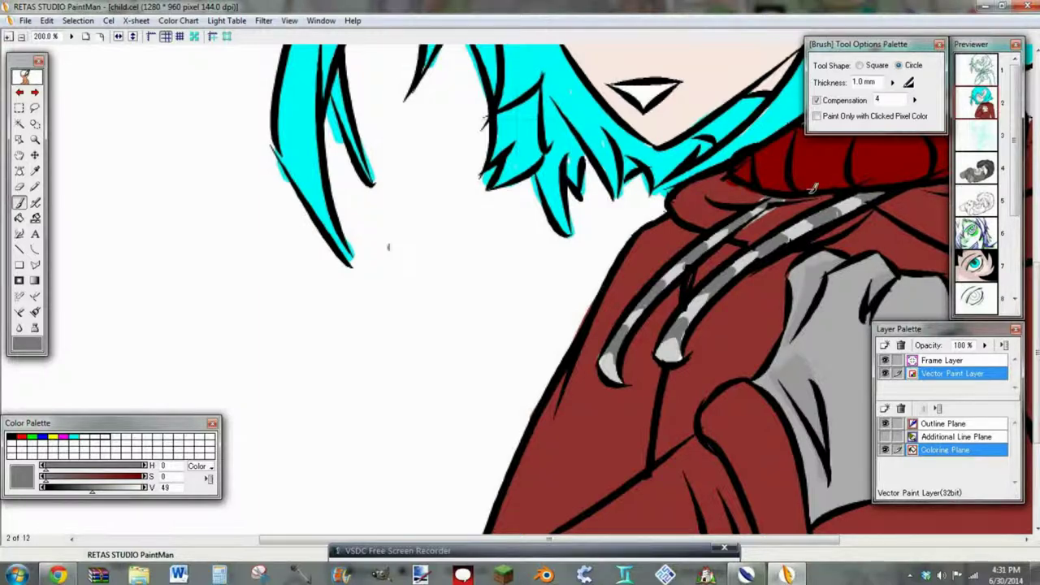
- Darken the grey to V 38, draw a long curve down the length of each drawstring and fill the shaded sections
{"action": "key", "text": "ctrl+0"}
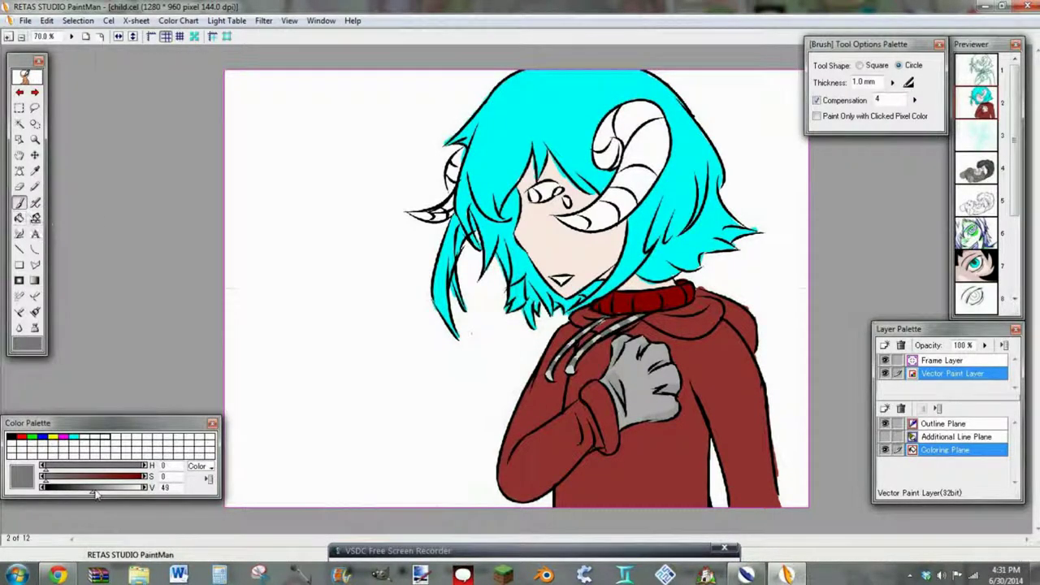
{"action": "left_click_drag", "start_coordinate": [92, 487], "coordinate": [82, 487]}
{"action": "left_click", "coordinate": [10, 37]}
{"action": "left_click", "coordinate": [10, 36]}
{"action": "scroll", "coordinate": [600, 370], "scroll_direction": "down", "scroll_amount": 3}
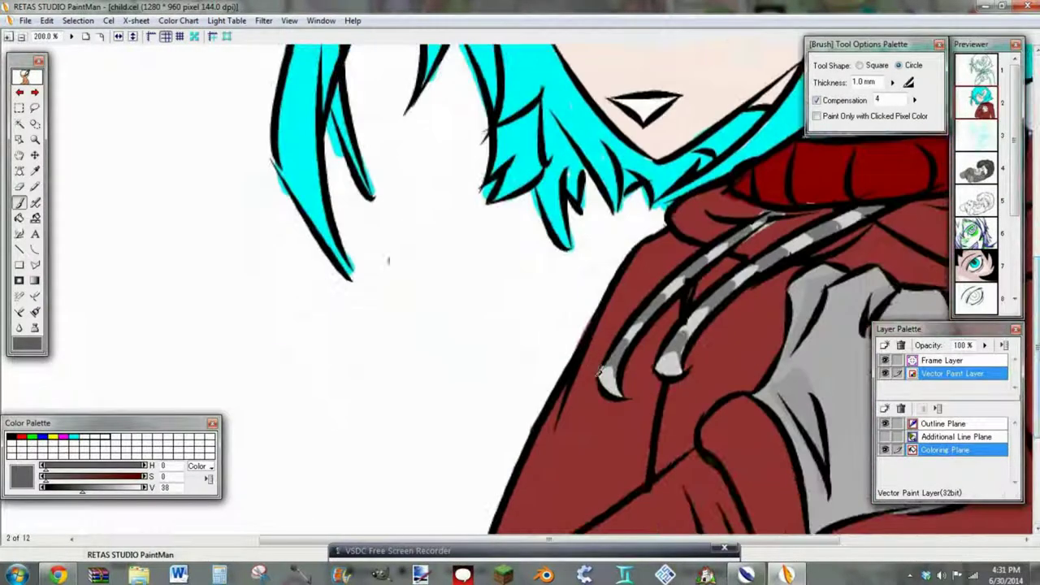
{"action": "left_click", "coordinate": [34, 249]}
{"action": "left_click_drag", "start_coordinate": [606, 395], "coordinate": [778, 218]}
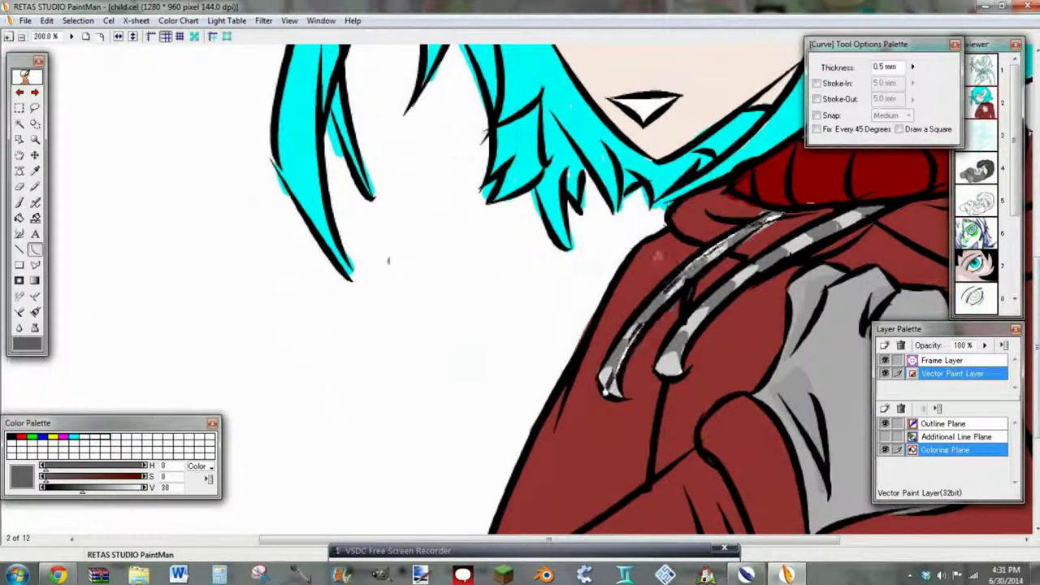
{"action": "left_click", "coordinate": [644, 275]}
{"action": "left_click_drag", "start_coordinate": [669, 378], "coordinate": [881, 206]}
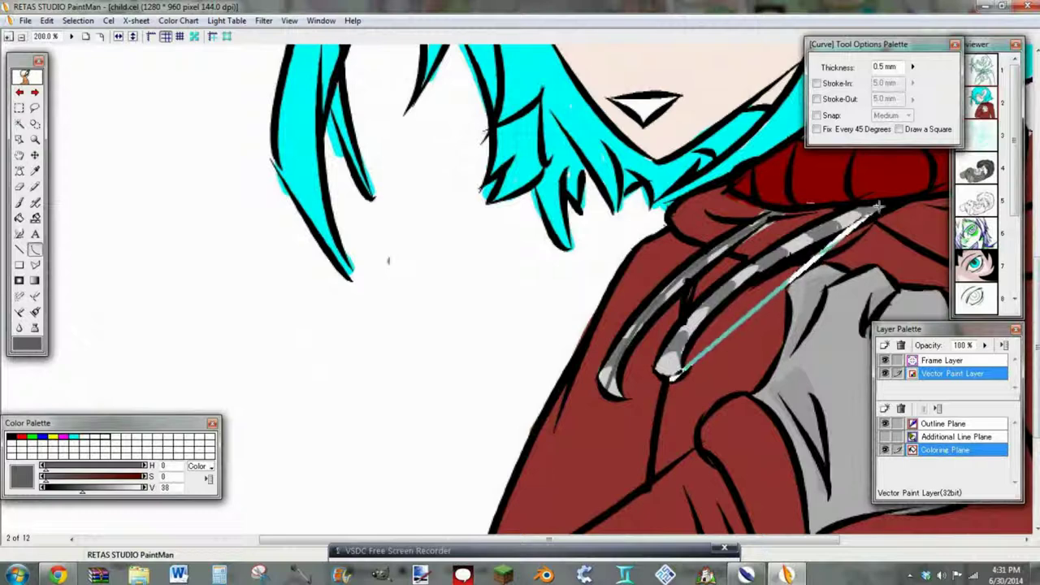
{"action": "left_click", "coordinate": [697, 322]}
{"action": "left_click", "coordinate": [19, 218]}
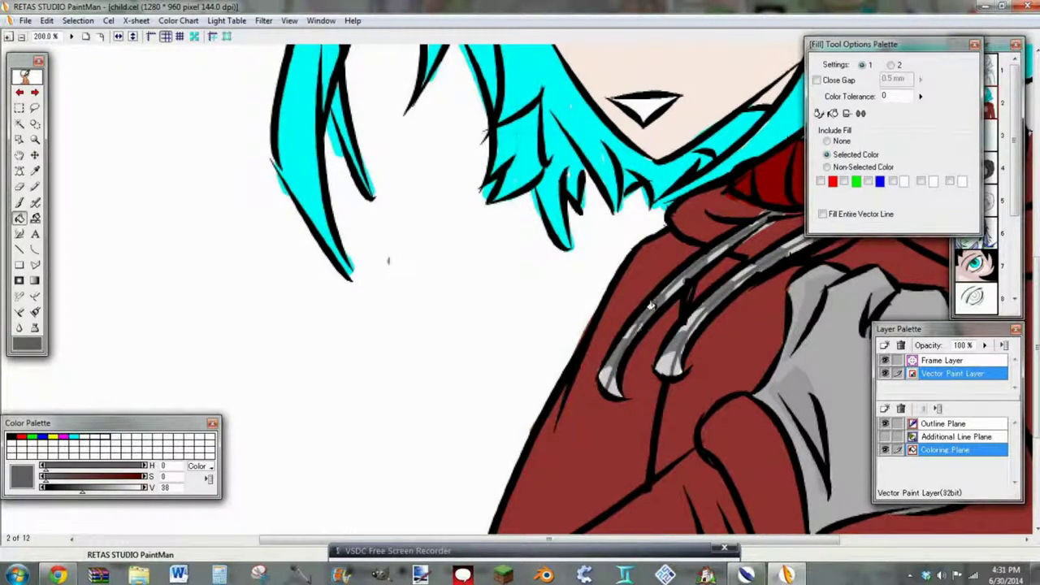
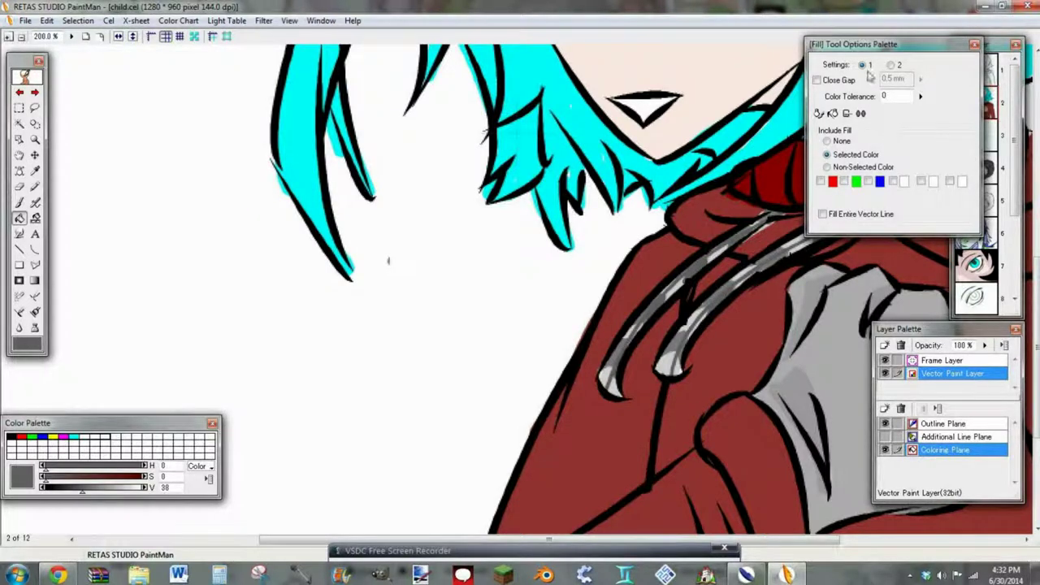
- Sample the drawstrings' light grey, darken it to V 73 and fill the light section near the tip of the drawstring closest to the hand
{"action": "left_click_drag", "start_coordinate": [821, 231], "coordinate": [701, 232]}
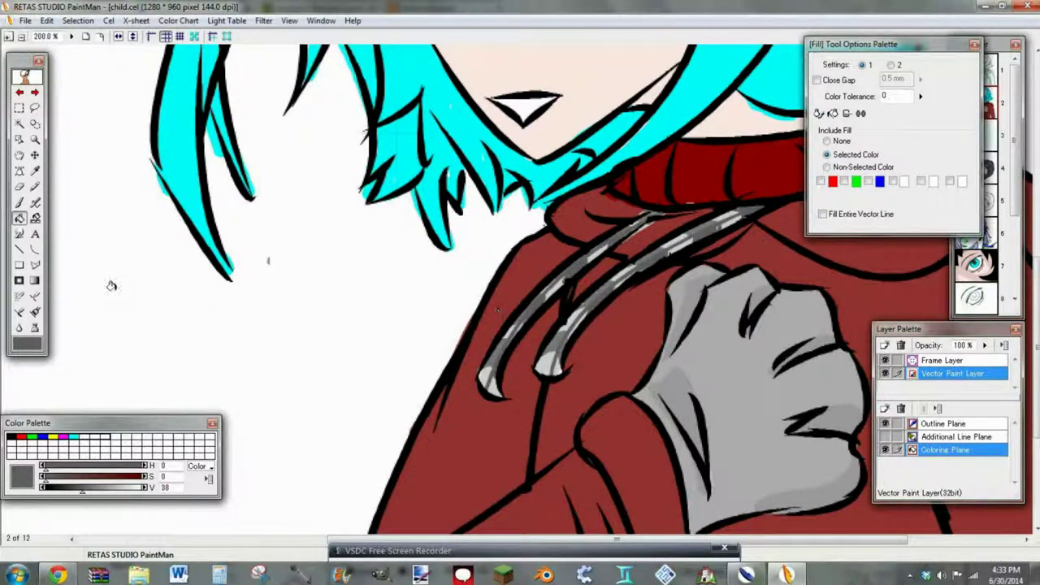
{"action": "left_click", "coordinate": [35, 170]}
{"action": "left_click", "coordinate": [243, 406]}
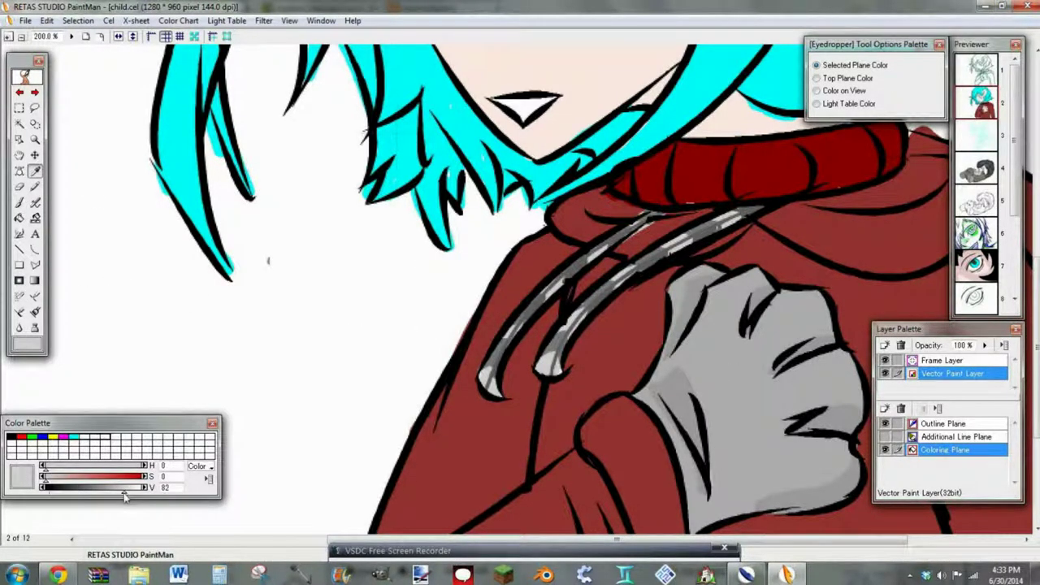
{"action": "left_click_drag", "start_coordinate": [123, 495], "coordinate": [115, 495]}
{"action": "left_click", "coordinate": [20, 219]}
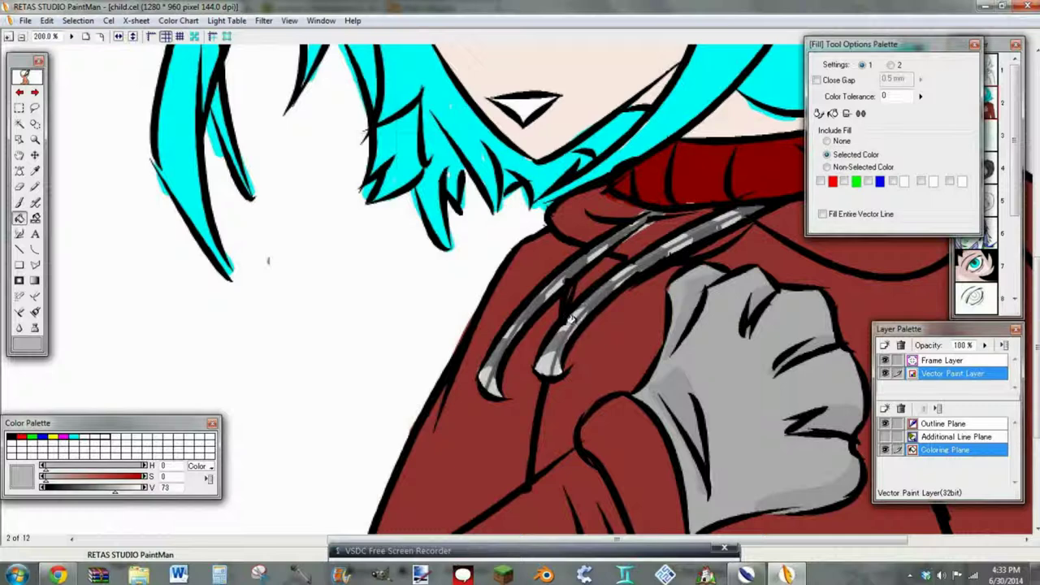
{"action": "left_click", "coordinate": [571, 319]}
{"action": "key", "text": "c"}
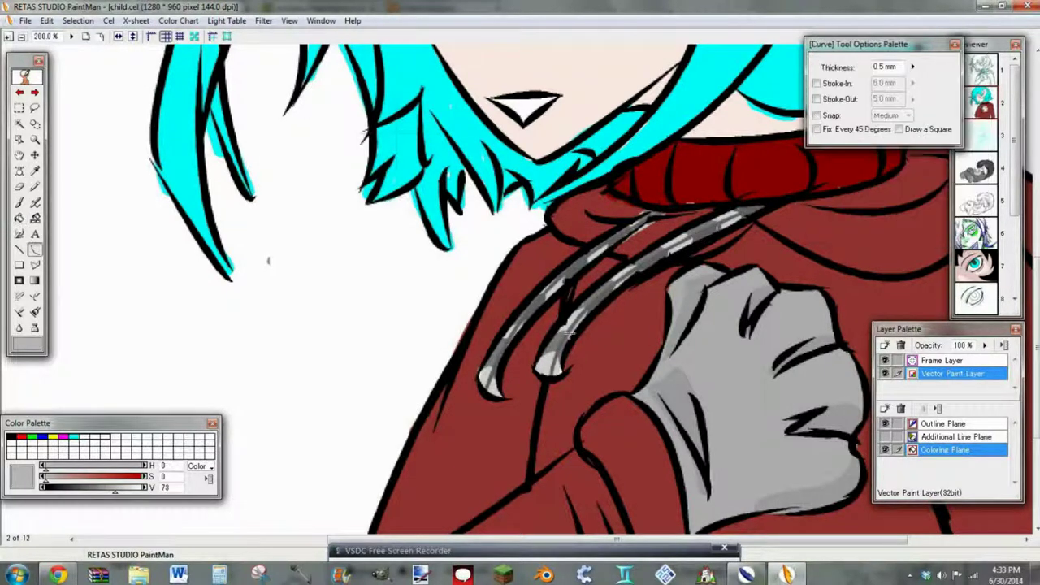
{"action": "key", "text": "f"}
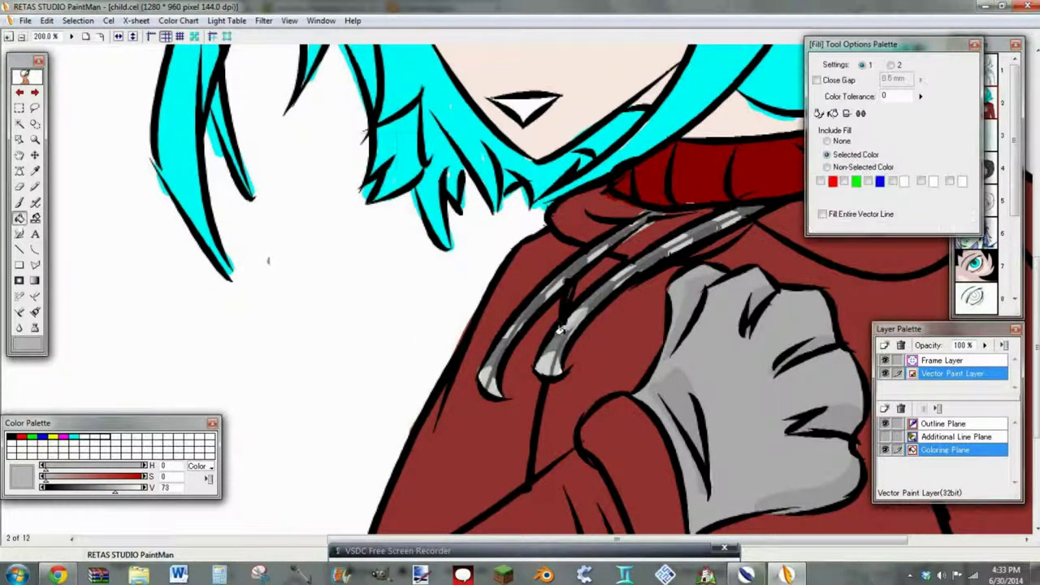
- Shade the light bands of both drawstrings with grey at V 60 and save the drawing
{"action": "left_click_drag", "start_coordinate": [115, 487], "coordinate": [103, 487]}
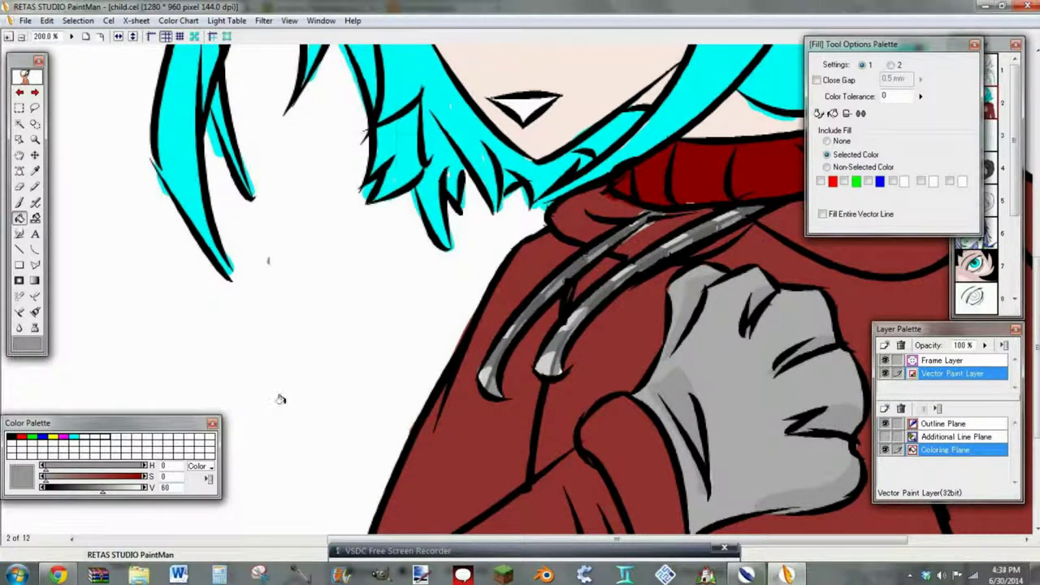
{"action": "left_click", "coordinate": [35, 249]}
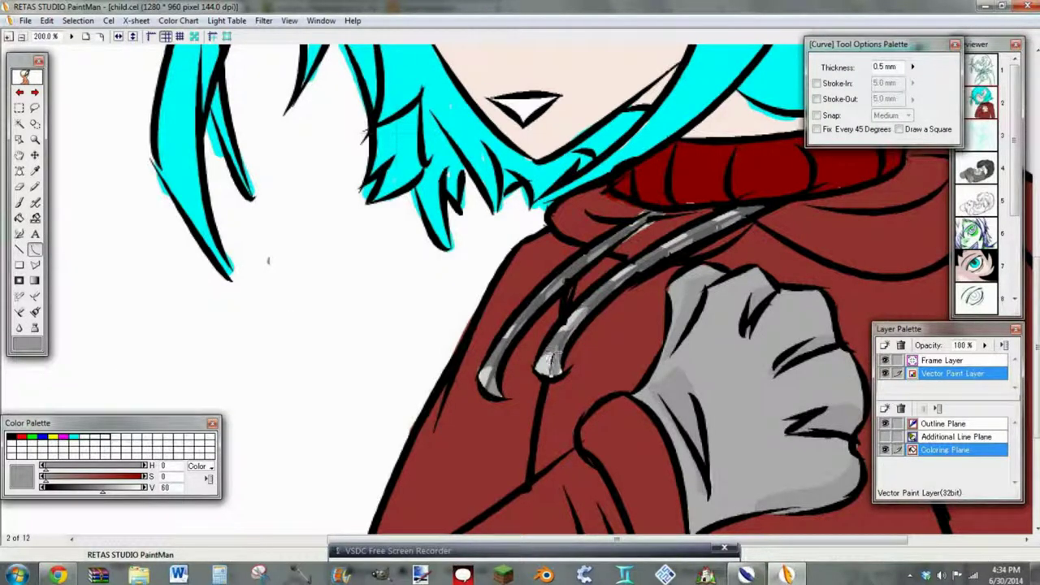
{"action": "left_click", "coordinate": [18, 203]}
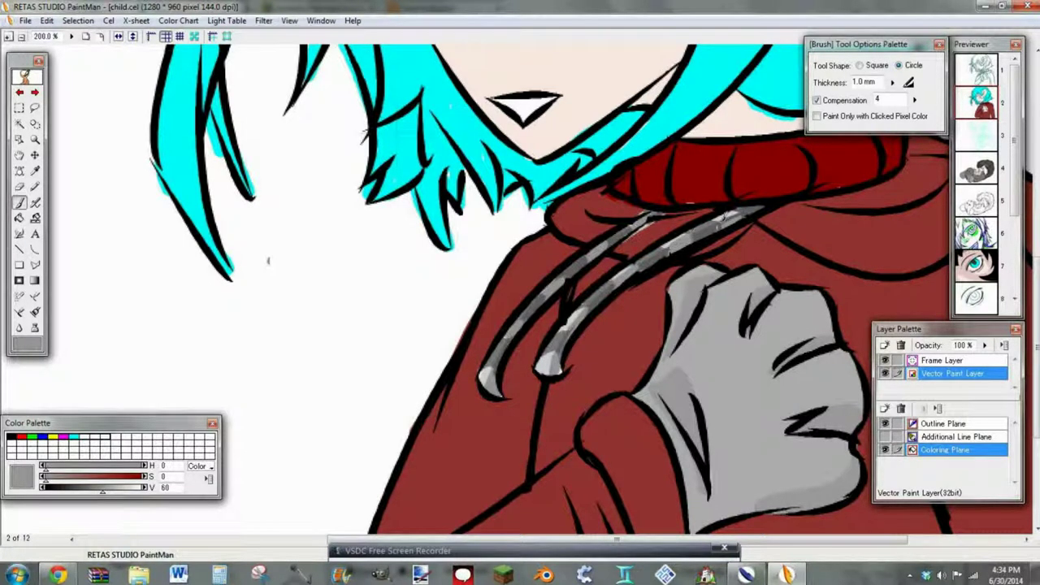
{"action": "left_click", "coordinate": [86, 36]}
{"action": "left_click", "coordinate": [26, 21]}
{"action": "left_click", "coordinate": [54, 97]}
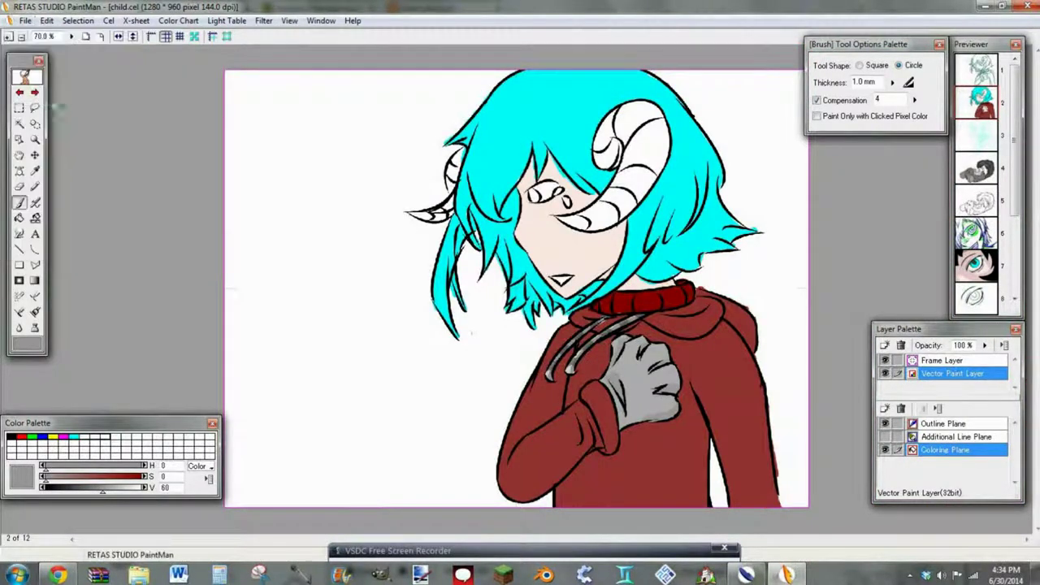
- Sample the hoodie's red, darken it to V 40 and draw a shadow curve from between the drawstrings down the upper sleeve
{"action": "left_click", "coordinate": [35, 170]}
{"action": "left_click", "coordinate": [567, 446]}
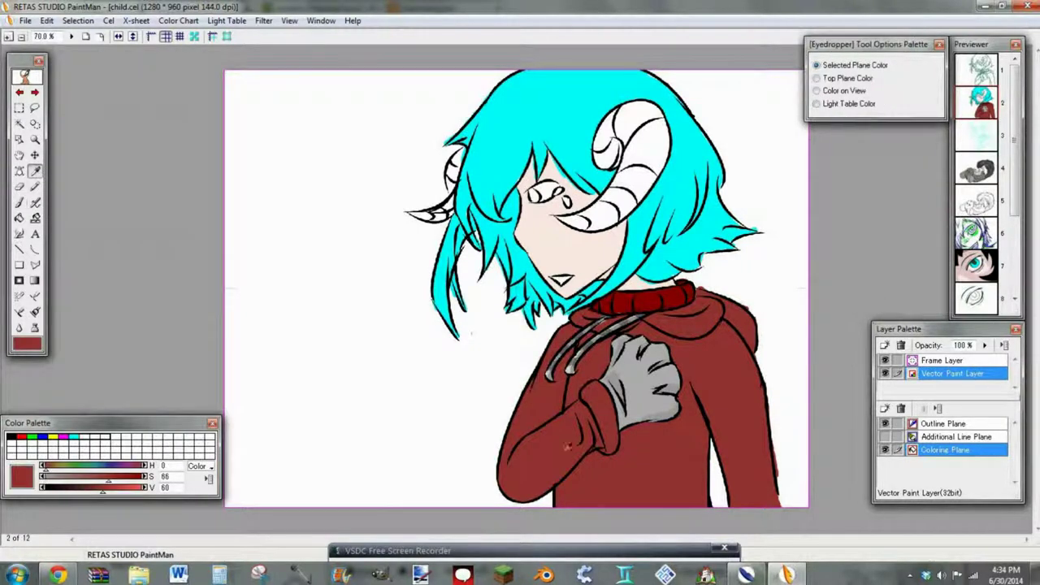
{"action": "left_click", "coordinate": [35, 250]}
{"action": "left_click_drag", "start_coordinate": [102, 493], "coordinate": [84, 493]}
{"action": "left_click", "coordinate": [9, 37]}
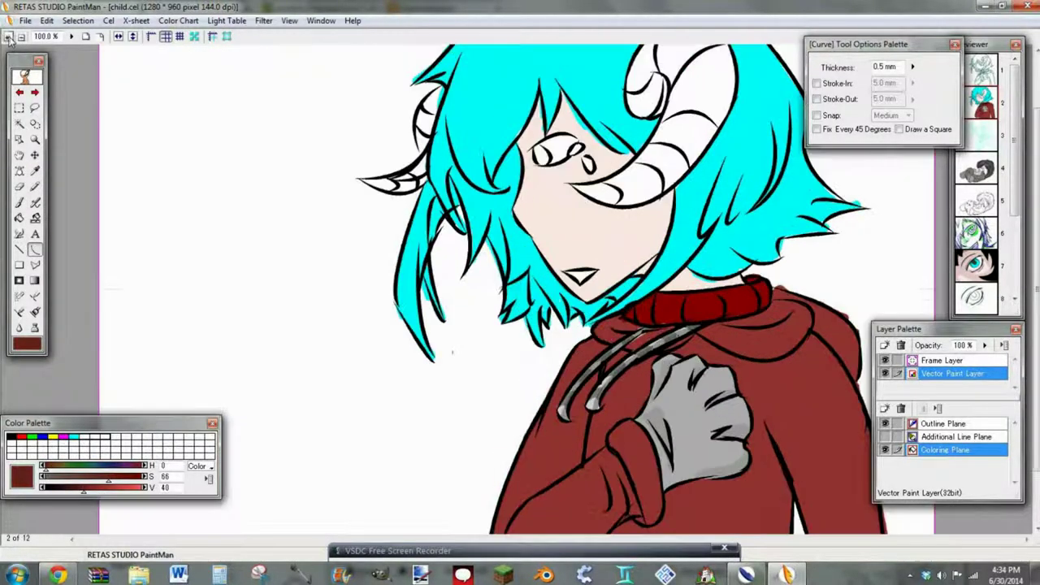
{"action": "left_click", "coordinate": [10, 36]}
{"action": "left_click_drag", "start_coordinate": [1035, 281], "coordinate": [1035, 395]}
{"action": "left_click_drag", "start_coordinate": [687, 150], "coordinate": [492, 478]}
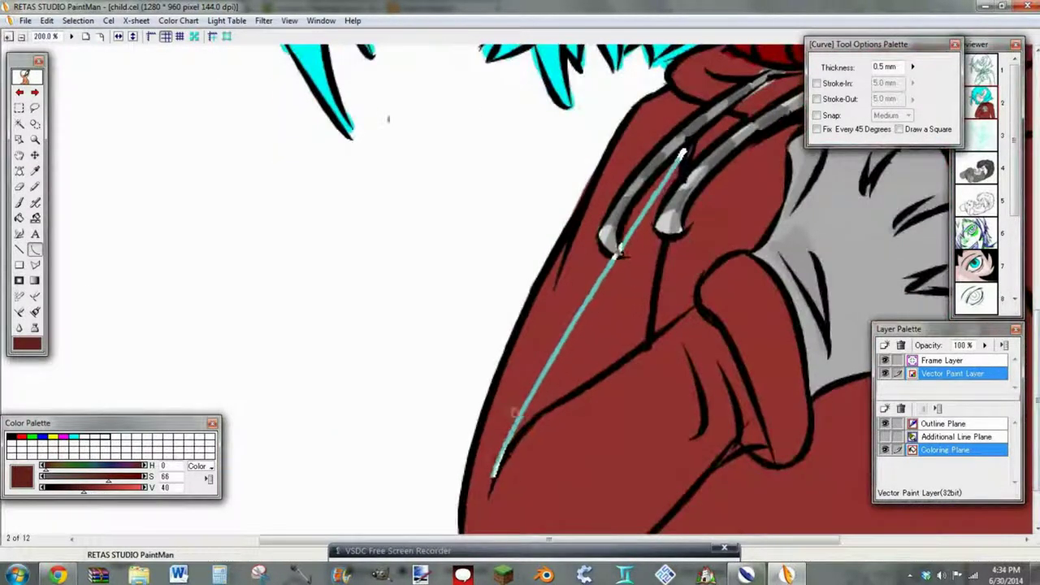
{"action": "left_click", "coordinate": [550, 354]}
{"action": "left_click", "coordinate": [19, 218]}
{"action": "left_click", "coordinate": [608, 316]}
{"action": "key", "text": "ctrl+z"}
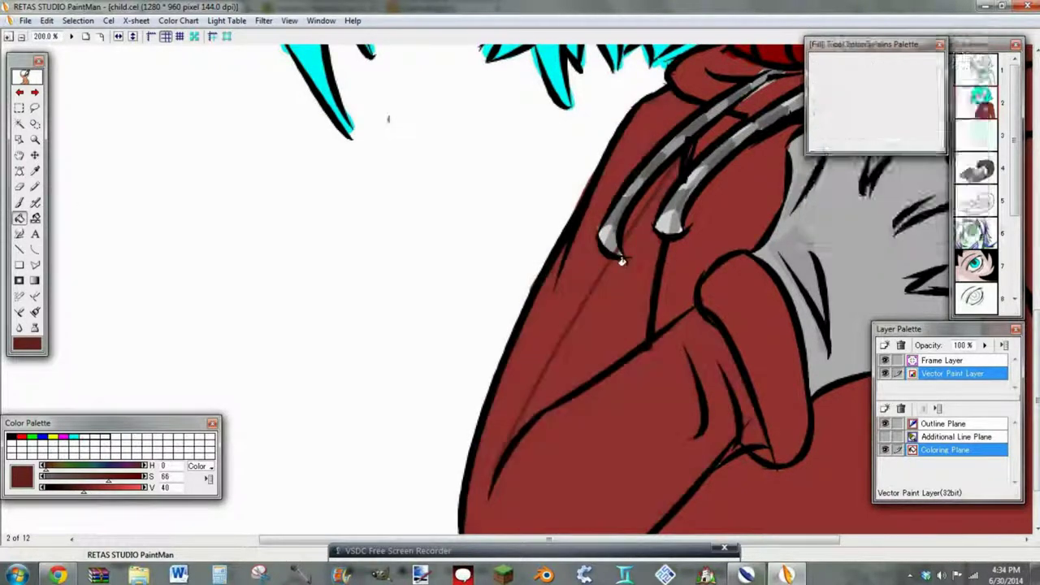
- Retrace the sleeve's shadow curve to close its gaps at the drawstrings and fill the area beneath it with the dark red
{"action": "left_click", "coordinate": [35, 250]}
{"action": "mouse_move", "coordinate": [497, 471]}
{"action": "left_mouse_down"}
{"action": "mouse_move", "coordinate": [655, 346]}
{"action": "mouse_move", "coordinate": [667, 236]}
{"action": "mouse_move", "coordinate": [652, 223]}
{"action": "mouse_move", "coordinate": [684, 168]}
{"action": "left_mouse_up"}
{"action": "left_click", "coordinate": [508, 412]}
{"action": "left_click", "coordinate": [666, 236]}
{"action": "left_click", "coordinate": [653, 224]}
{"action": "left_click", "coordinate": [679, 170]}
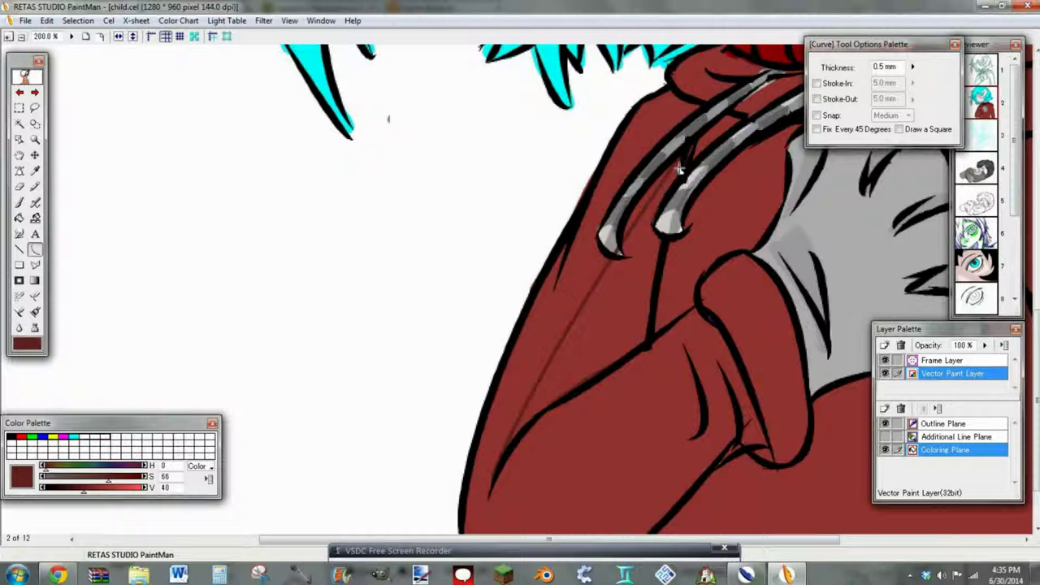
{"action": "key", "text": "f"}
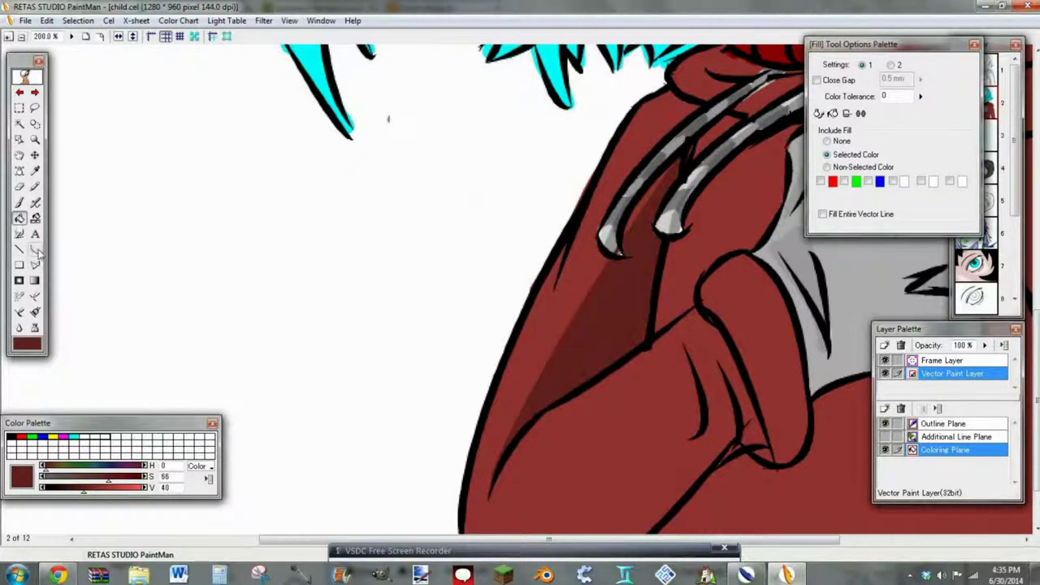
- Start a shadow curve beside the fold line on the forearm sleeve
{"action": "left_click", "coordinate": [35, 249]}
{"action": "scroll", "coordinate": [650, 325], "scroll_direction": "down", "scroll_amount": 3}
{"action": "left_click_drag", "start_coordinate": [687, 351], "coordinate": [683, 261]}
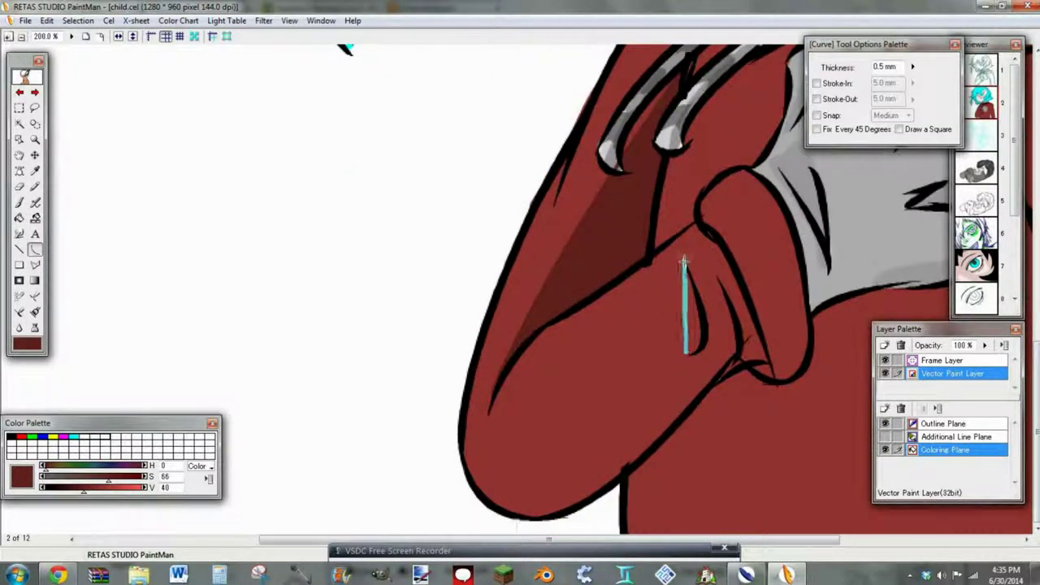
- Outline a curved shadow beside the inner sleeve fold line above the elbow and fill it with dark red
{"action": "left_click", "coordinate": [696, 307]}
{"action": "left_click_drag", "start_coordinate": [696, 351], "coordinate": [703, 345]}
{"action": "left_click", "coordinate": [681, 366]}
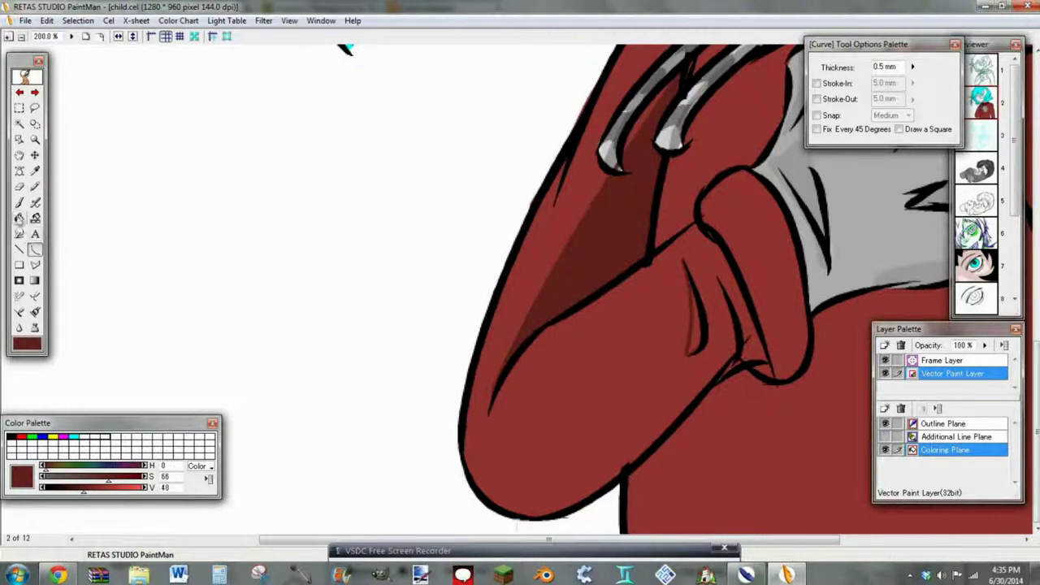
{"action": "left_click", "coordinate": [20, 218]}
{"action": "left_click", "coordinate": [694, 334]}
- Draw the shadow boundary along the second sleeve fold nearer the cuff and fill it with dark red
{"action": "left_click", "coordinate": [35, 249]}
{"action": "left_click_drag", "start_coordinate": [713, 276], "coordinate": [718, 393]}
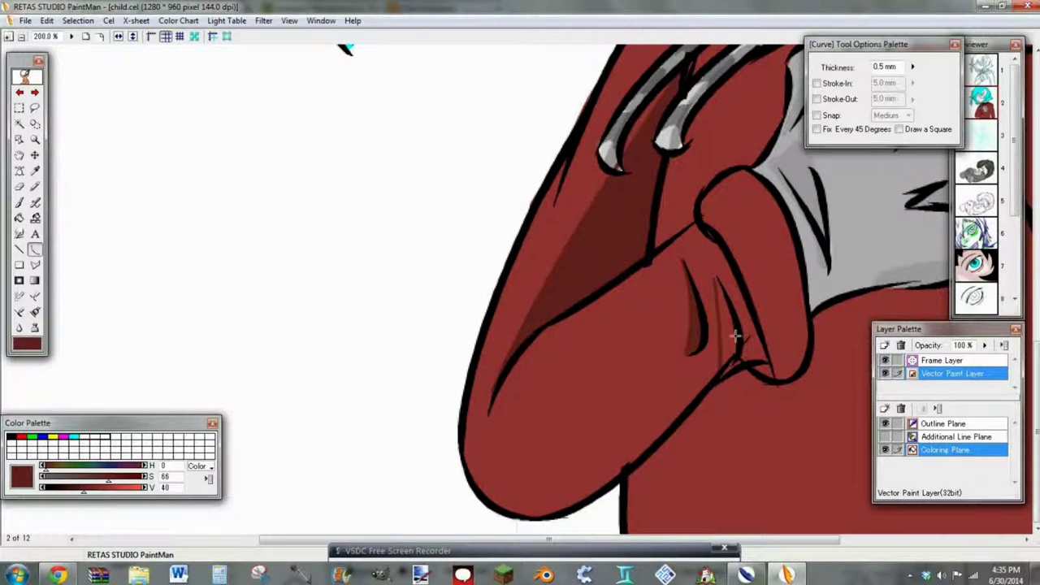
{"action": "left_click", "coordinate": [715, 273]}
{"action": "left_click_drag", "start_coordinate": [722, 284], "coordinate": [738, 370]}
{"action": "left_click", "coordinate": [746, 353]}
{"action": "key", "text": "f"}
{"action": "left_click", "coordinate": [719, 337]}
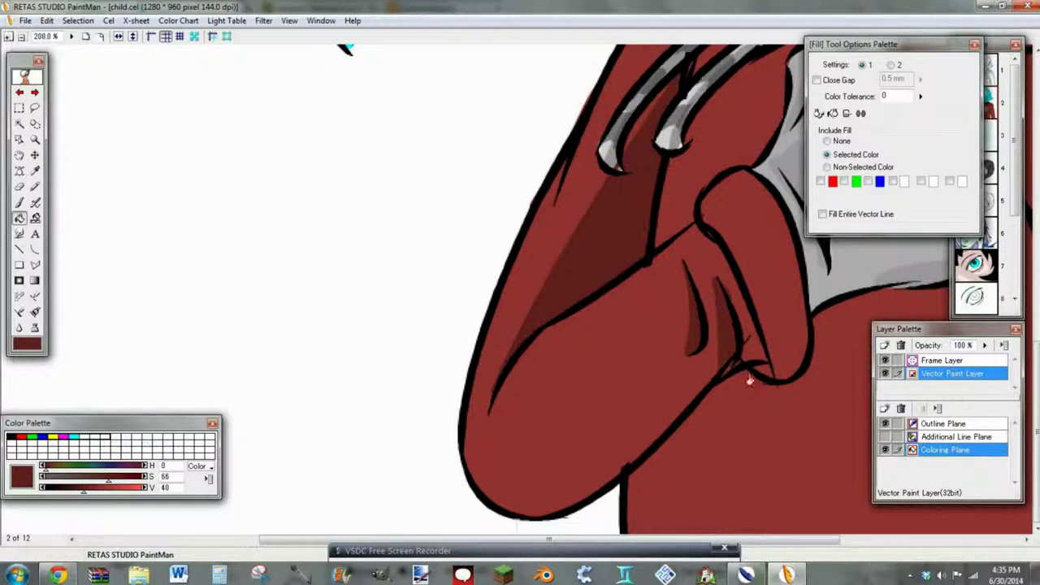
- Outline the small triangular area where the sleeve meets the cuff and fill it with the dark red shadow
{"action": "key", "text": "c"}
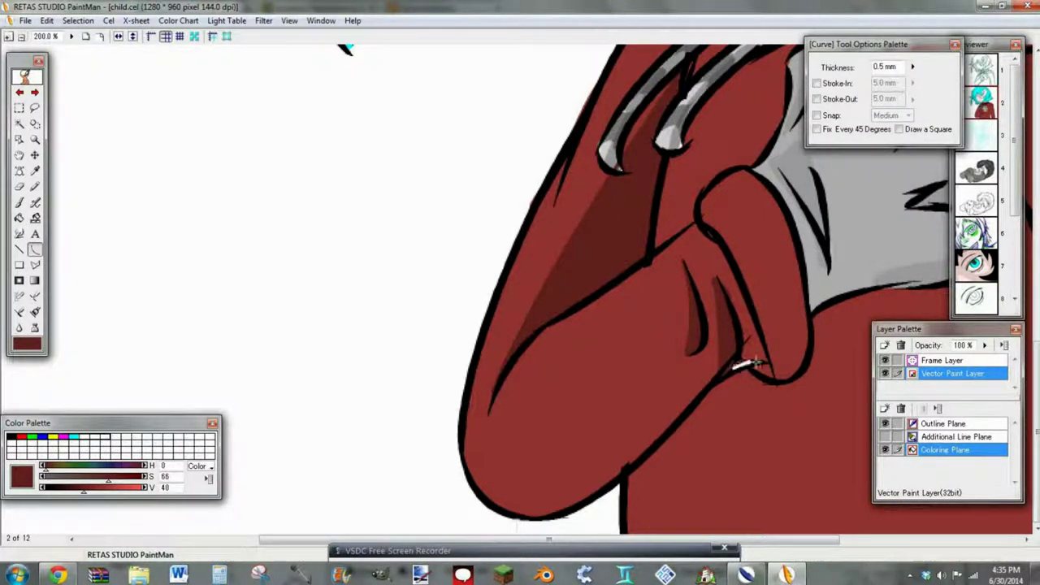
{"action": "mouse_move", "coordinate": [755, 362]}
{"action": "left_mouse_down"}
{"action": "mouse_move", "coordinate": [774, 378]}
{"action": "mouse_move", "coordinate": [755, 309]}
{"action": "mouse_move", "coordinate": [774, 378]}
{"action": "left_mouse_up"}
{"action": "left_click", "coordinate": [757, 364]}
{"action": "left_click", "coordinate": [756, 322]}
{"action": "left_click", "coordinate": [771, 377]}
{"action": "left_click", "coordinate": [20, 219]}
{"action": "left_click", "coordinate": [751, 353]}
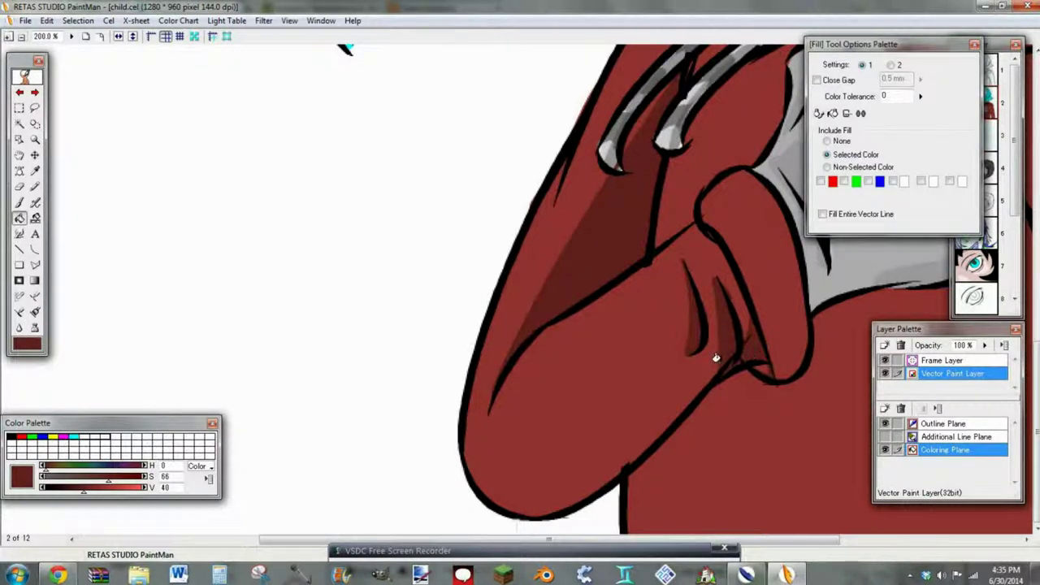
- Curve a shadow boundary down the outer sleeve edge to the elbow and fill it with dark red
{"action": "left_click", "coordinate": [35, 250]}
{"action": "mouse_move", "coordinate": [514, 364]}
{"action": "left_mouse_down"}
{"action": "mouse_move", "coordinate": [472, 462]}
{"action": "mouse_move", "coordinate": [474, 355]}
{"action": "left_mouse_up"}
{"action": "left_click", "coordinate": [485, 408]}
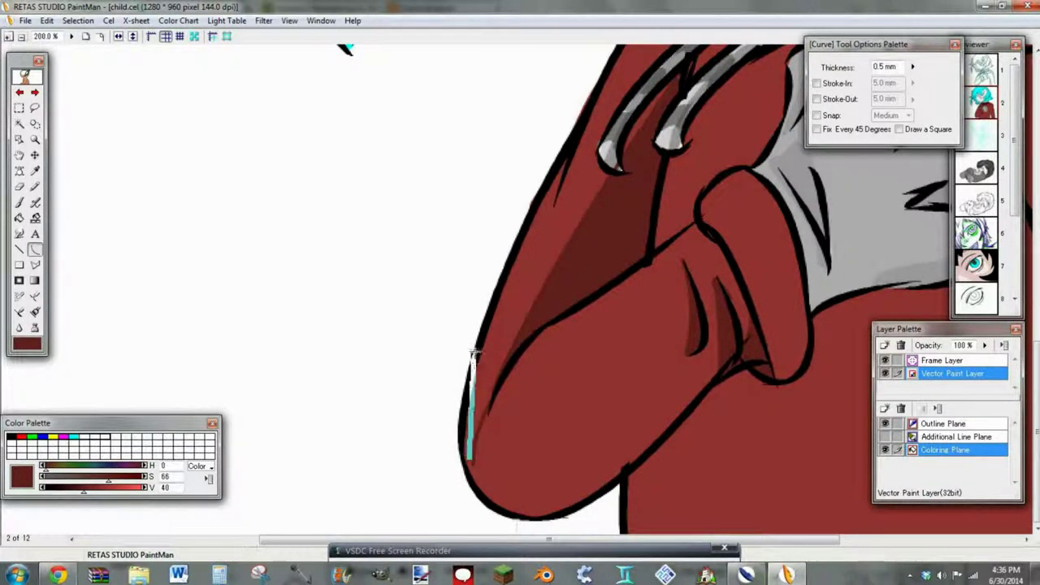
{"action": "left_click", "coordinate": [468, 398]}
{"action": "left_click_drag", "start_coordinate": [465, 431], "coordinate": [470, 463]}
{"action": "left_click_drag", "start_coordinate": [467, 393], "coordinate": [535, 307]}
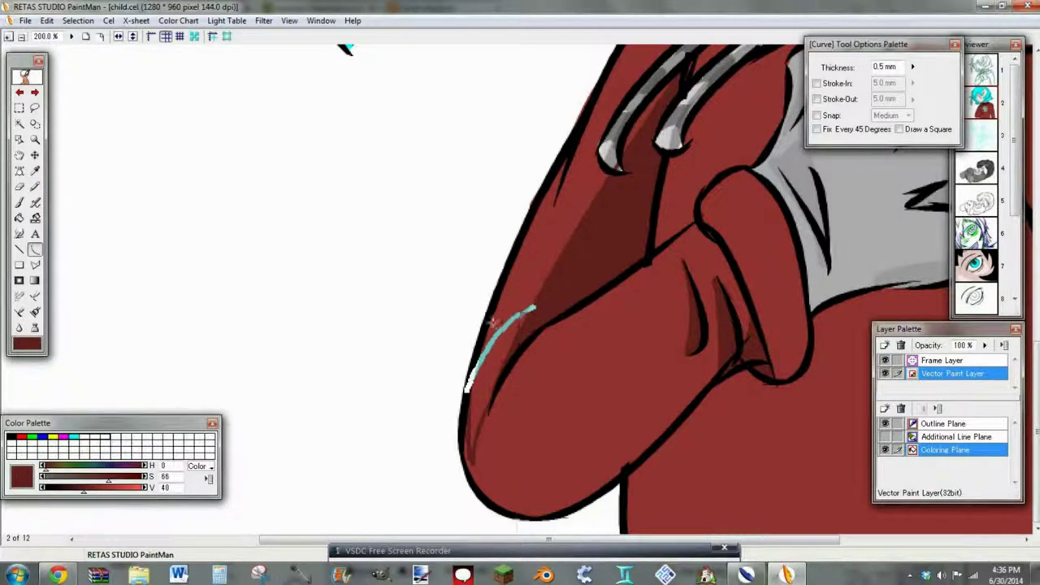
{"action": "left_click", "coordinate": [485, 330]}
{"action": "left_click", "coordinate": [19, 219]}
{"action": "left_click", "coordinate": [482, 363]}
- Draw a curved shadow boundary around the bottom of the elbow, close its gaps with the brush and fill it dark red
{"action": "left_click", "coordinate": [35, 249]}
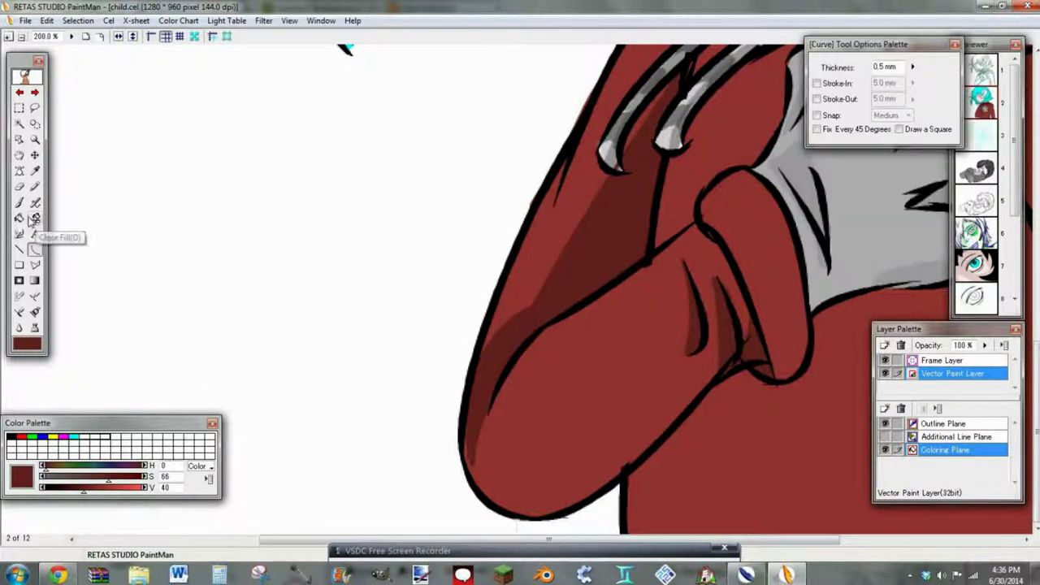
{"action": "left_click_drag", "start_coordinate": [469, 433], "coordinate": [591, 497]}
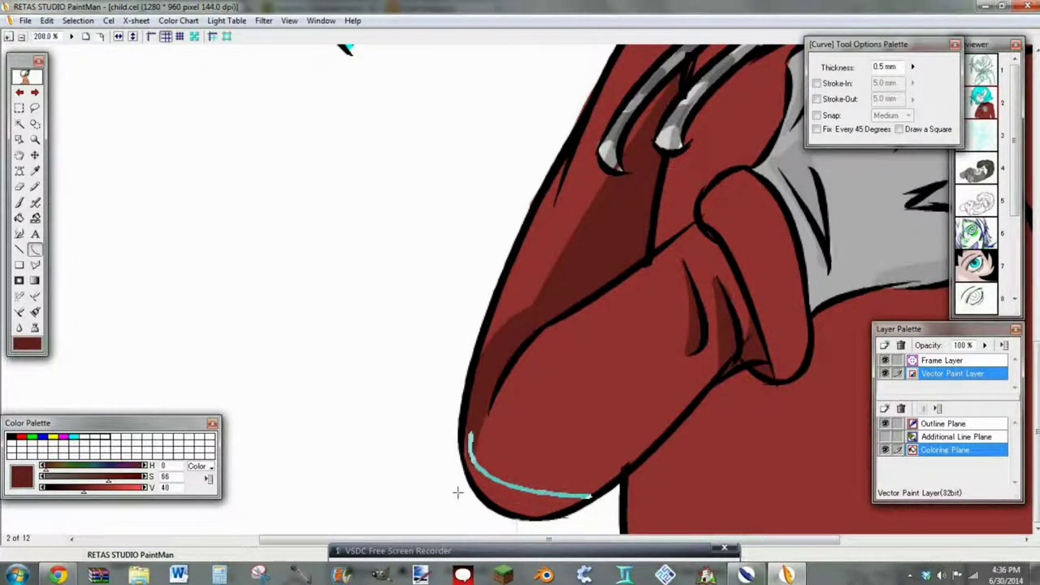
{"action": "left_click", "coordinate": [467, 492]}
{"action": "left_click", "coordinate": [19, 219]}
{"action": "left_click", "coordinate": [494, 493]}
{"action": "key", "text": "ctrl+z"}
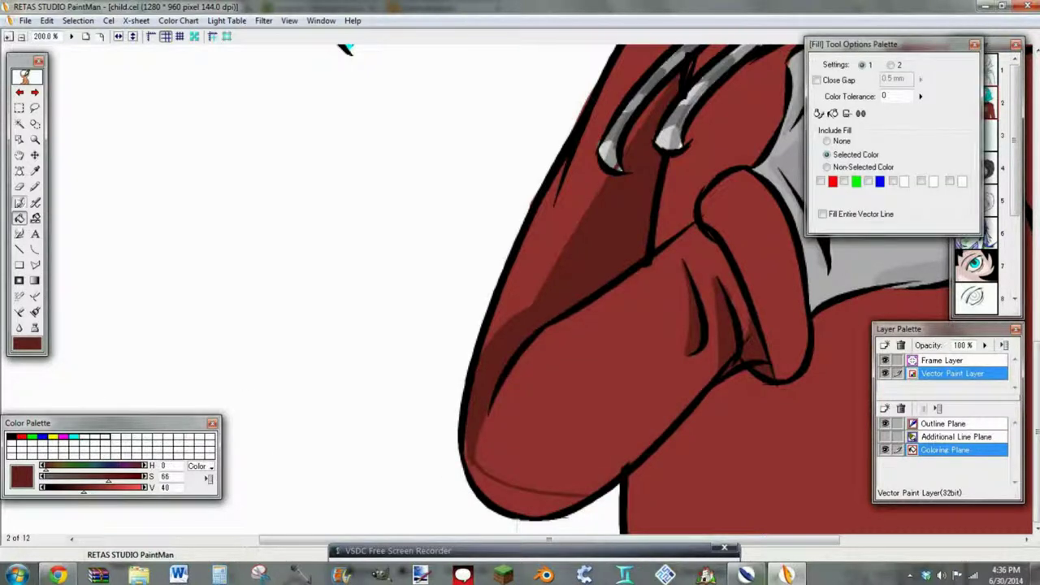
{"action": "left_click", "coordinate": [19, 203]}
{"action": "mouse_move", "coordinate": [468, 420]}
{"action": "left_mouse_down"}
{"action": "mouse_move", "coordinate": [468, 453]}
{"action": "mouse_move", "coordinate": [493, 493]}
{"action": "mouse_move", "coordinate": [586, 490]}
{"action": "left_mouse_up"}
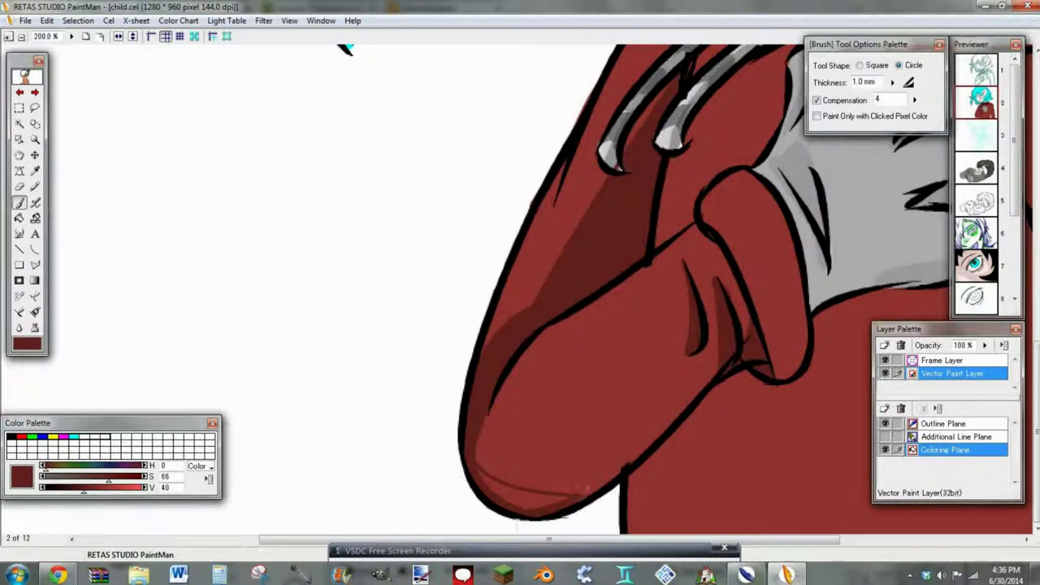
{"action": "left_click", "coordinate": [19, 218]}
{"action": "left_click", "coordinate": [518, 497]}
- Draw a thin curved shadow along the underside of the forearm and paint it in dark red with the brush
{"action": "left_click", "coordinate": [35, 250]}
{"action": "left_click_drag", "start_coordinate": [526, 505], "coordinate": [691, 403]}
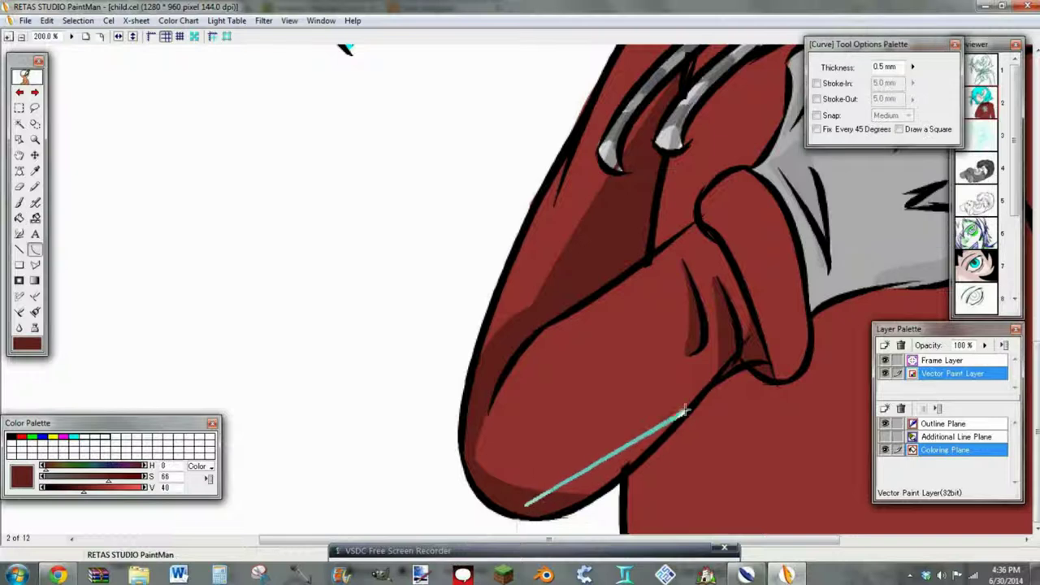
{"action": "left_click", "coordinate": [573, 511]}
{"action": "key", "text": "f"}
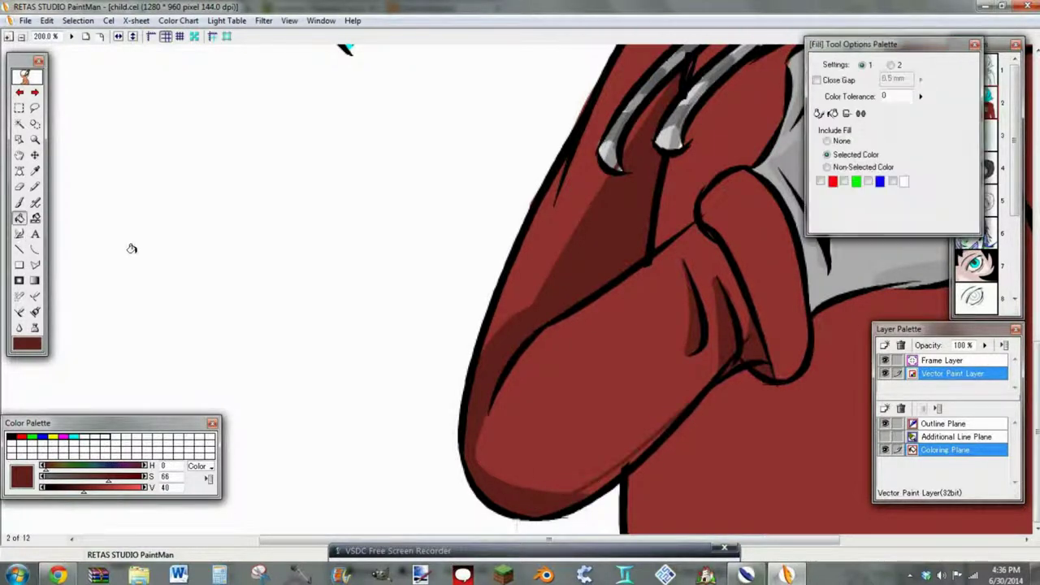
{"action": "left_click", "coordinate": [594, 483]}
{"action": "key", "text": "ctrl+z"}
{"action": "left_click", "coordinate": [20, 203]}
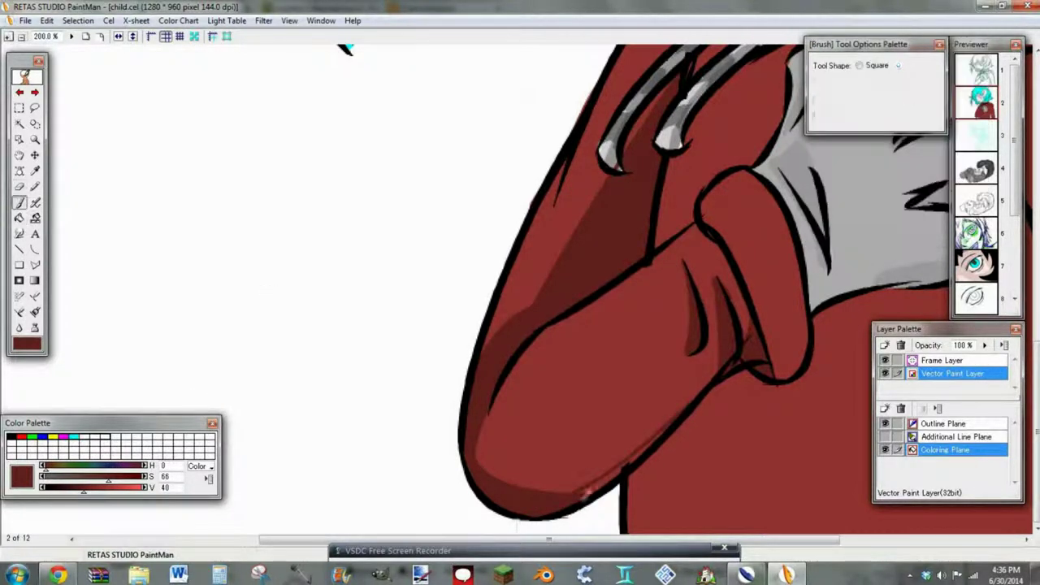
{"action": "left_click_drag", "start_coordinate": [586, 493], "coordinate": [657, 438]}
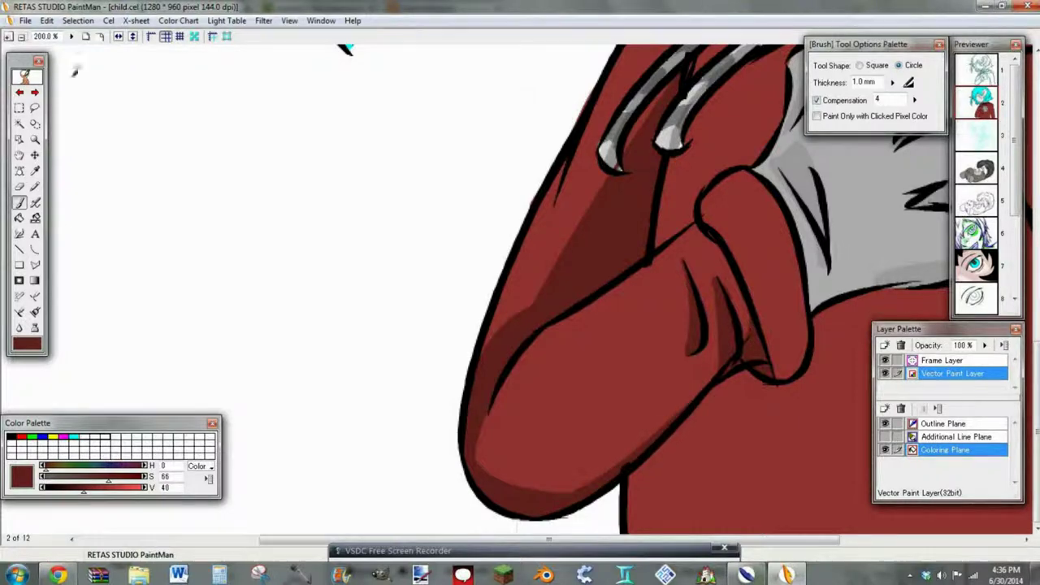
- View the whole drawing and save the cel file
{"action": "left_click", "coordinate": [86, 36]}
{"action": "left_click", "coordinate": [35, 248]}
{"action": "left_click", "coordinate": [25, 20]}
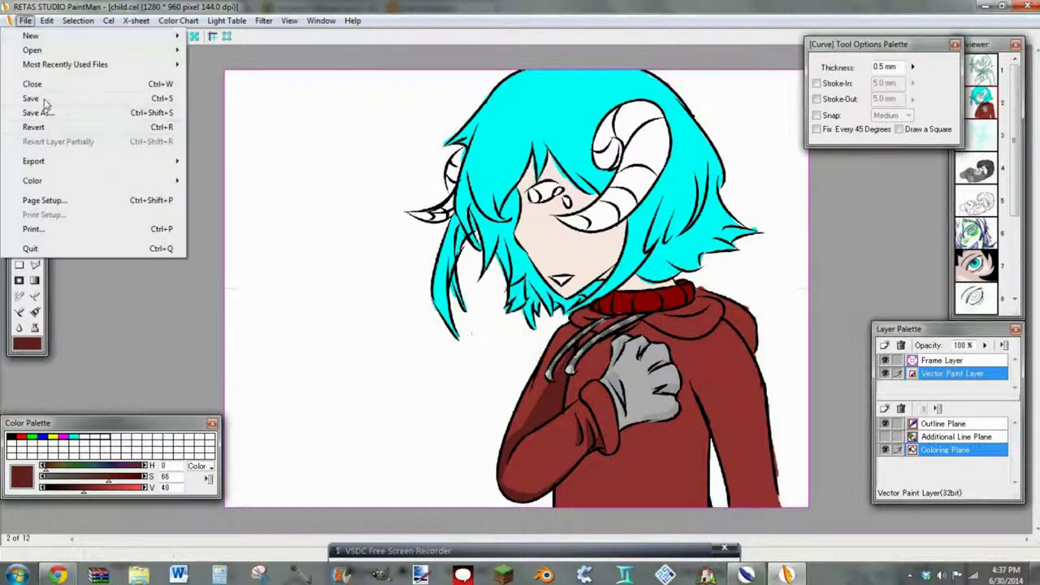
{"action": "left_click", "coordinate": [47, 98]}
- Shade the hood folds just below the collar on both sides of the drawstrings with dark red
{"action": "scroll", "coordinate": [470, 238], "scroll_direction": "up", "scroll_amount": 4}
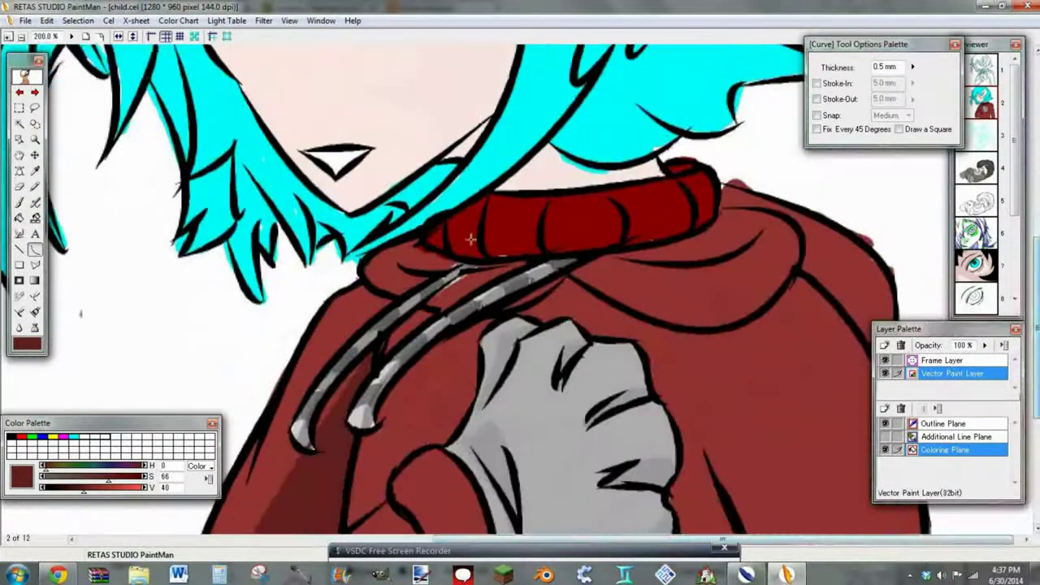
{"action": "left_click", "coordinate": [23, 218]}
{"action": "left_click", "coordinate": [424, 260]}
{"action": "left_click", "coordinate": [36, 251]}
{"action": "left_click_drag", "start_coordinate": [612, 253], "coordinate": [758, 227]}
{"action": "left_click", "coordinate": [723, 277]}
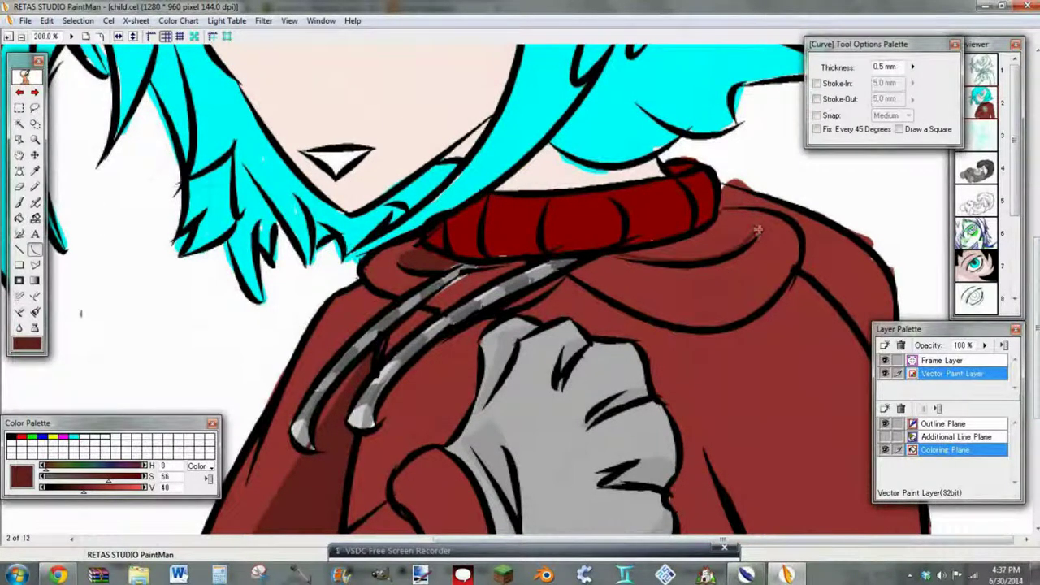
{"action": "left_click", "coordinate": [20, 218]}
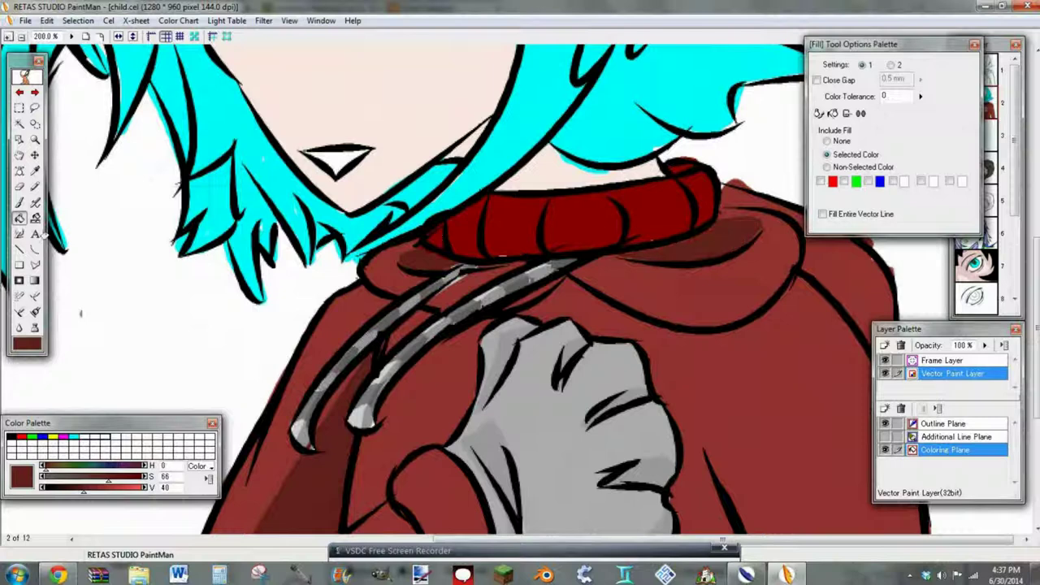
- Outline a shadow along the hood's lower edge, redrawing the first curve, and fill it with dark red
{"action": "left_click", "coordinate": [35, 248]}
{"action": "left_click_drag", "start_coordinate": [609, 258], "coordinate": [800, 277]}
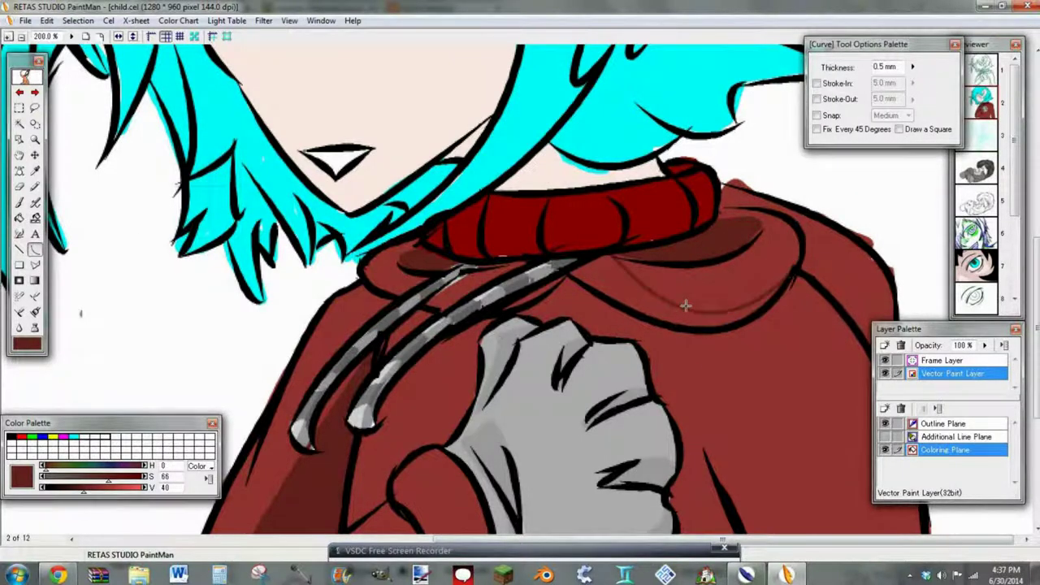
{"action": "key", "text": "ctrl+z"}
{"action": "left_click_drag", "start_coordinate": [616, 258], "coordinate": [762, 307]}
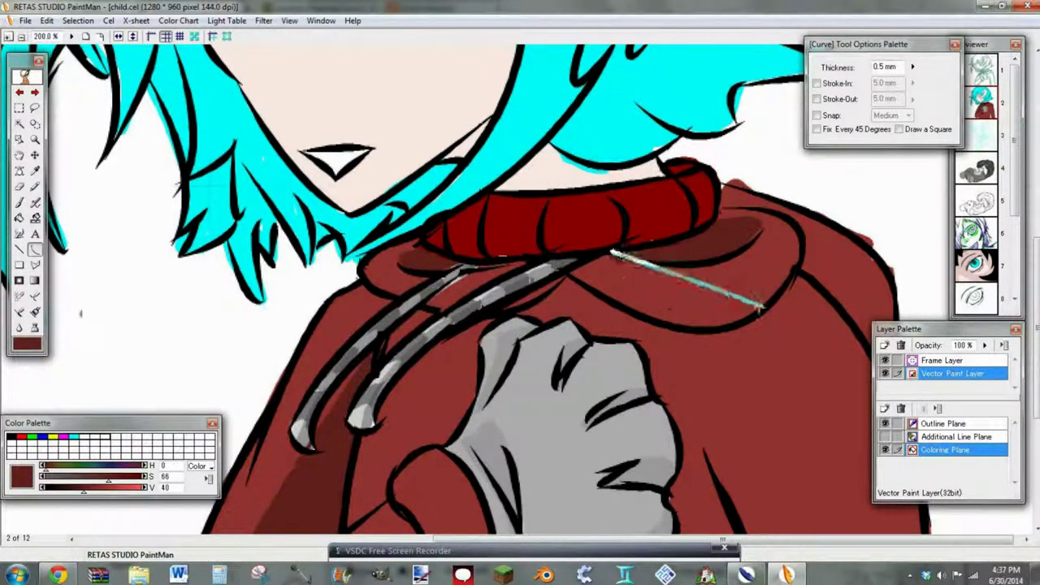
{"action": "left_click", "coordinate": [680, 362]}
{"action": "left_click_drag", "start_coordinate": [653, 304], "coordinate": [803, 260]}
{"action": "left_click", "coordinate": [753, 316]}
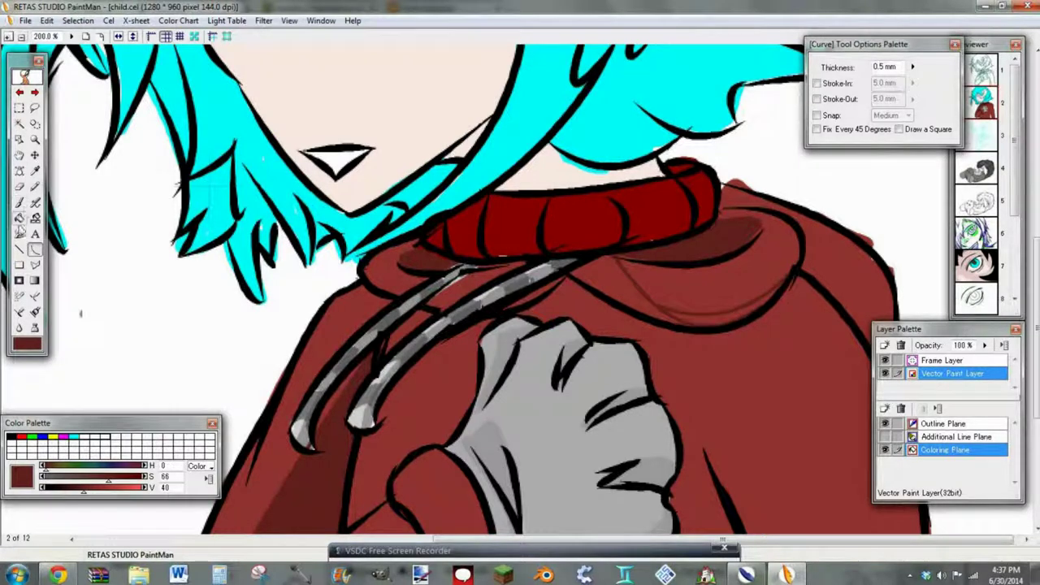
{"action": "key", "text": "f"}
{"action": "left_click", "coordinate": [703, 324]}
{"action": "left_click", "coordinate": [40, 251]}
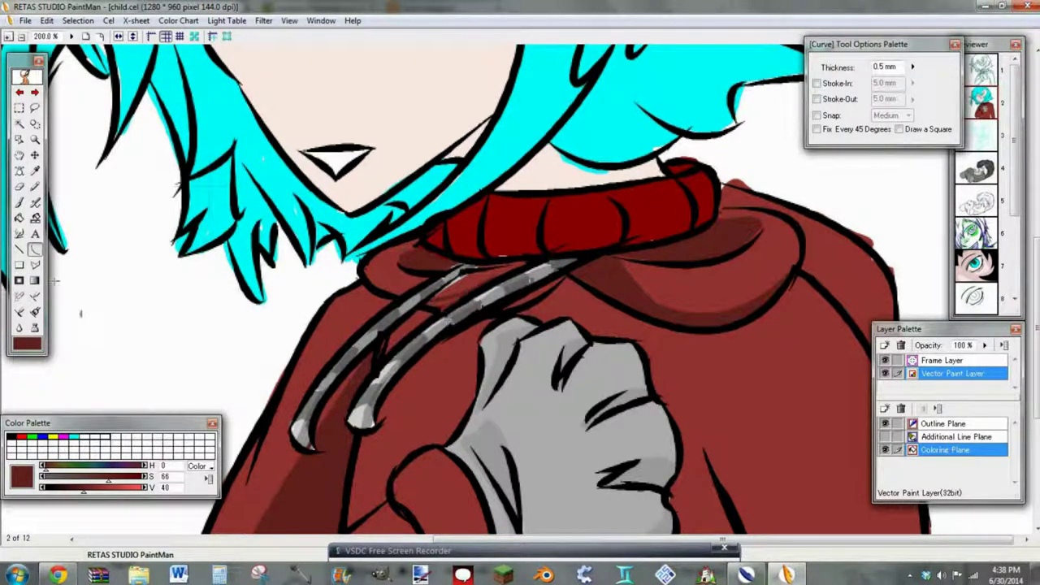
{"action": "left_click", "coordinate": [18, 218]}
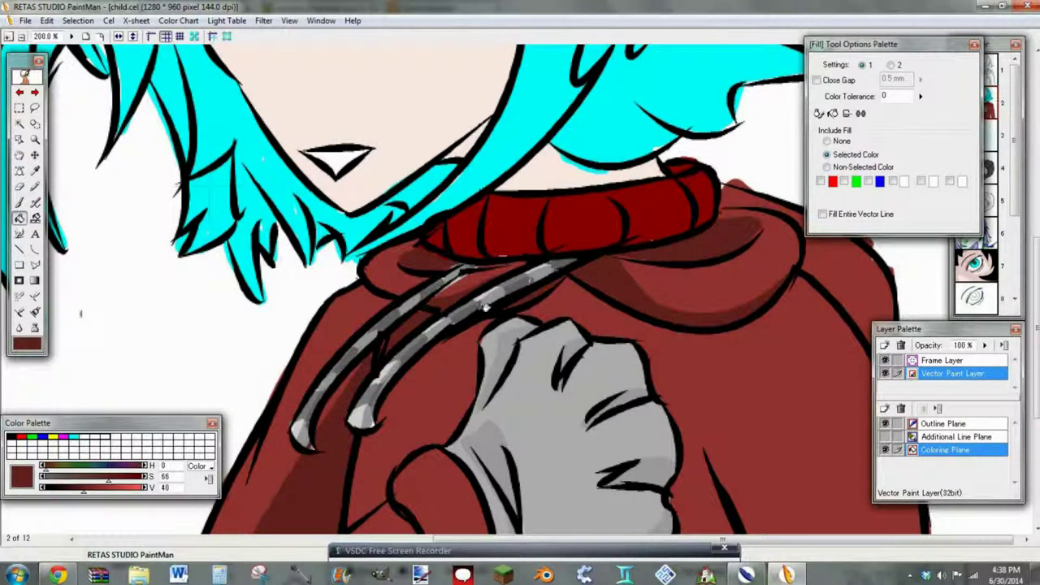
{"action": "left_click", "coordinate": [35, 249]}
- Draw a curved shadow boundary inside the rounded end of the far shoulder, try filling the area, and undo the fill
{"action": "left_click", "coordinate": [22, 37]}
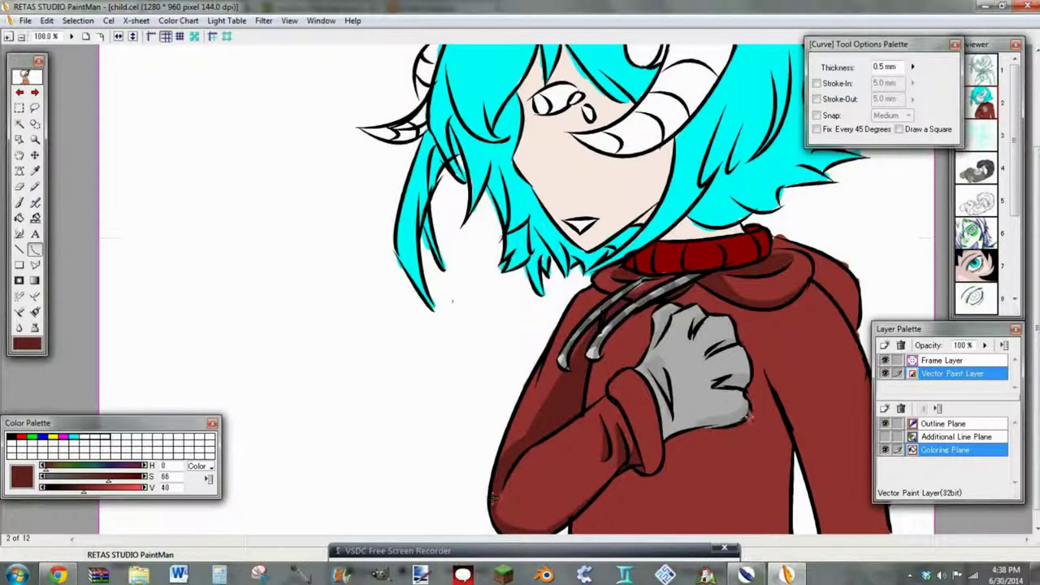
{"action": "left_click", "coordinate": [9, 37]}
{"action": "left_click_drag", "start_coordinate": [550, 539], "coordinate": [729, 539]}
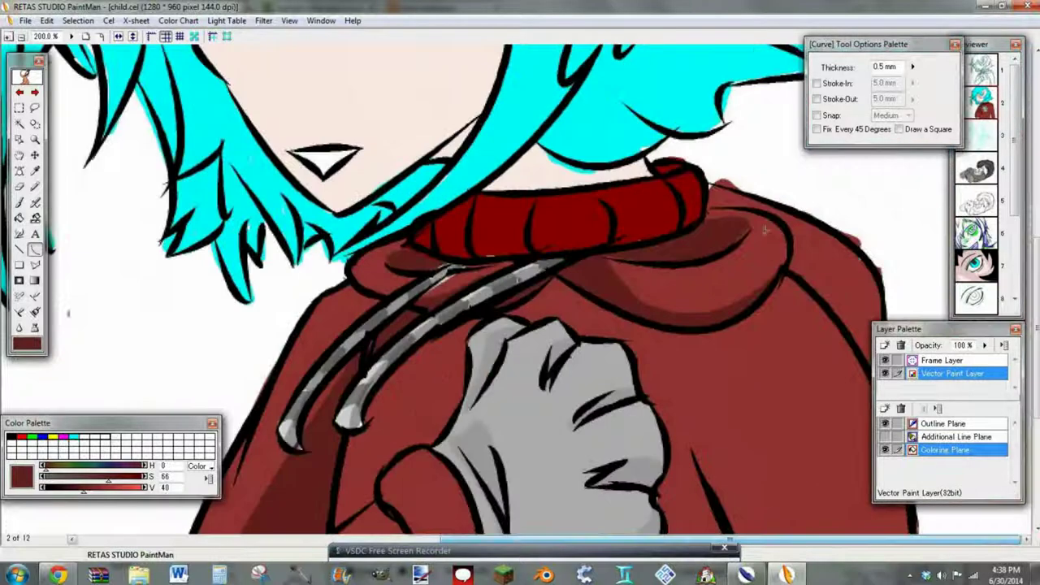
{"action": "left_click_drag", "start_coordinate": [705, 177], "coordinate": [845, 329]}
{"action": "left_click", "coordinate": [844, 329]}
{"action": "left_click", "coordinate": [19, 217]}
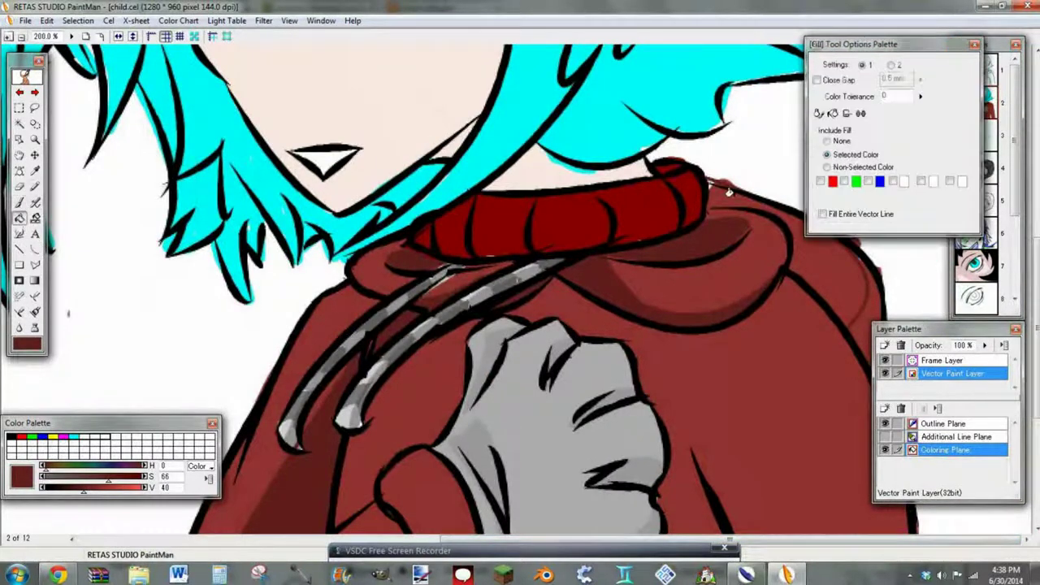
{"action": "left_click", "coordinate": [723, 197]}
{"action": "key", "text": "ctrl+z"}
- Trace curves along the far shoulder's top edge to close the outline, try filling it again, and undo the fill
{"action": "left_click", "coordinate": [35, 251]}
{"action": "mouse_move", "coordinate": [710, 179]}
{"action": "left_mouse_down"}
{"action": "mouse_move", "coordinate": [709, 206]}
{"action": "mouse_move", "coordinate": [757, 204]}
{"action": "mouse_move", "coordinate": [739, 188]}
{"action": "mouse_move", "coordinate": [849, 251]}
{"action": "left_mouse_up"}
{"action": "left_click", "coordinate": [710, 207]}
{"action": "left_click", "coordinate": [757, 204]}
{"action": "left_click", "coordinate": [738, 185]}
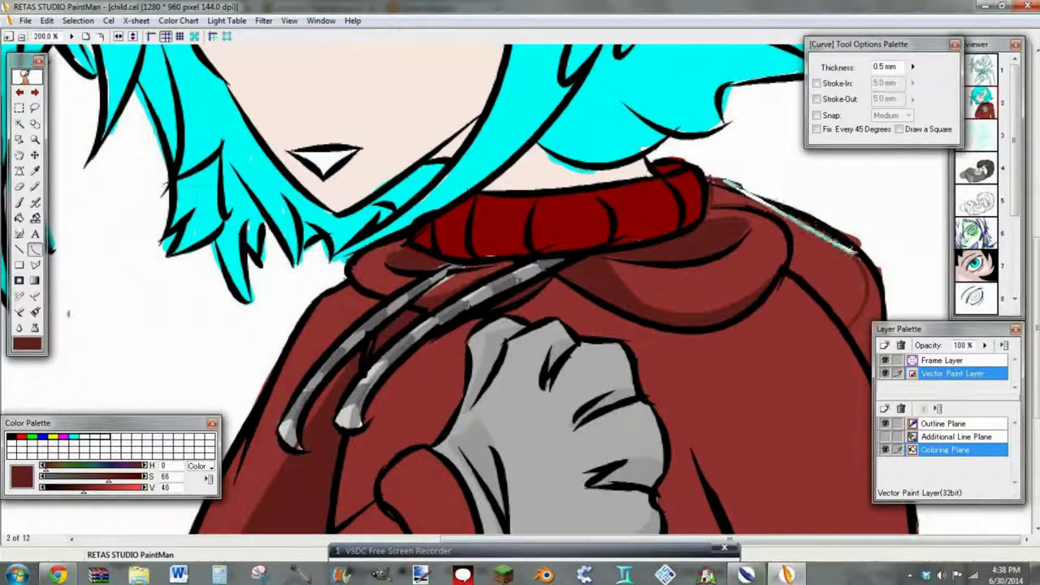
{"action": "left_click", "coordinate": [850, 241]}
{"action": "left_click", "coordinate": [20, 219]}
{"action": "left_click", "coordinate": [789, 218]}
{"action": "key", "text": "ctrl+z"}
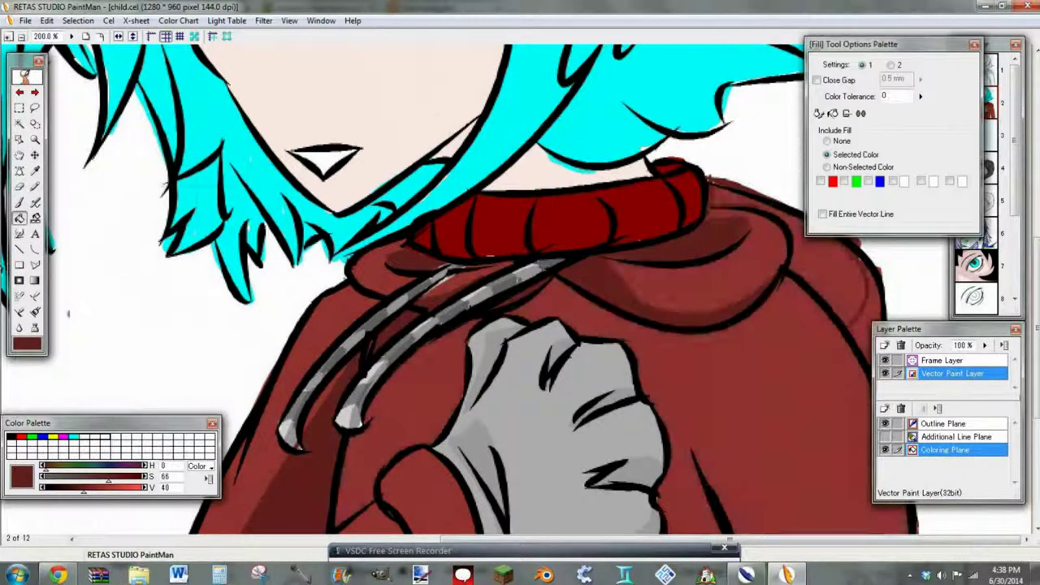
- Close the far shoulder's shadow outline along the hood and arm seam, and fill it with dark red
{"action": "left_click", "coordinate": [35, 250]}
{"action": "left_click_drag", "start_coordinate": [786, 264], "coordinate": [850, 327]}
{"action": "left_click", "coordinate": [852, 322]}
{"action": "left_click_drag", "start_coordinate": [787, 266], "coordinate": [761, 208]}
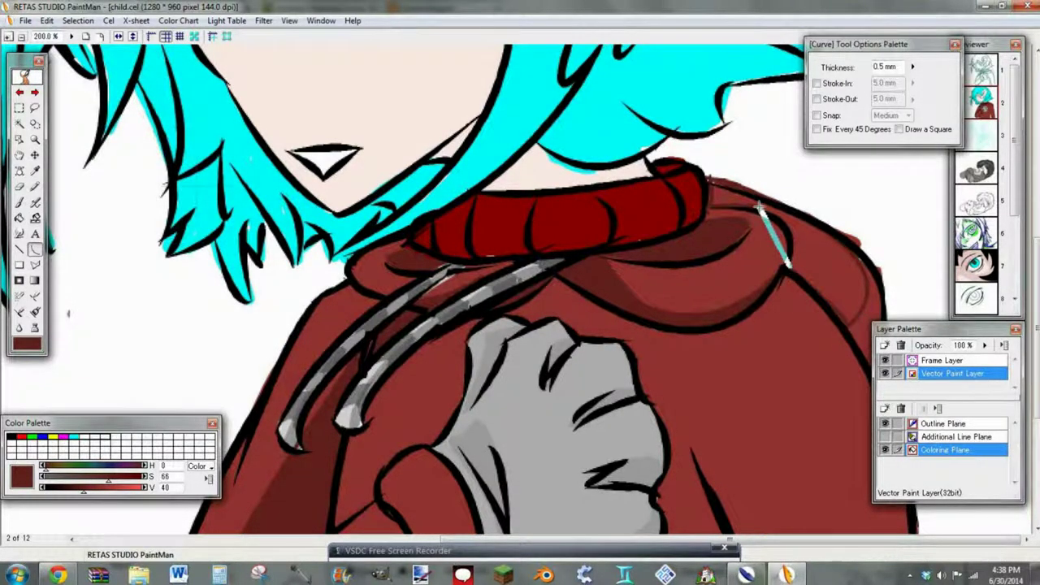
{"action": "left_click", "coordinate": [787, 226]}
{"action": "left_click", "coordinate": [20, 218]}
{"action": "left_click", "coordinate": [805, 263]}
- Add a narrow dark red shadow on the torso along the armpit crease
{"action": "left_click", "coordinate": [35, 249]}
{"action": "left_click", "coordinate": [22, 37]}
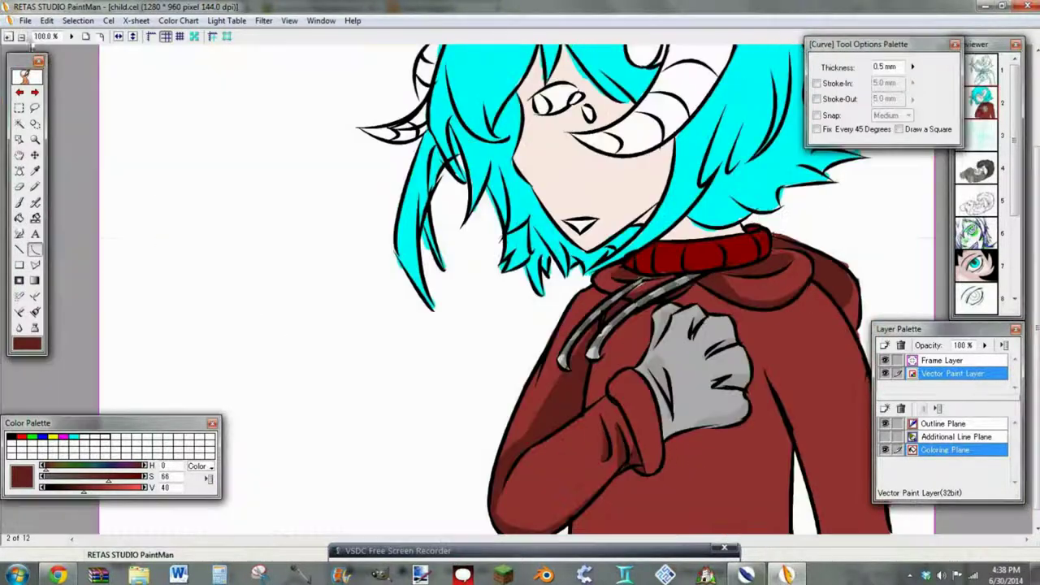
{"action": "scroll", "coordinate": [763, 372], "scroll_direction": "down", "scroll_amount": 1}
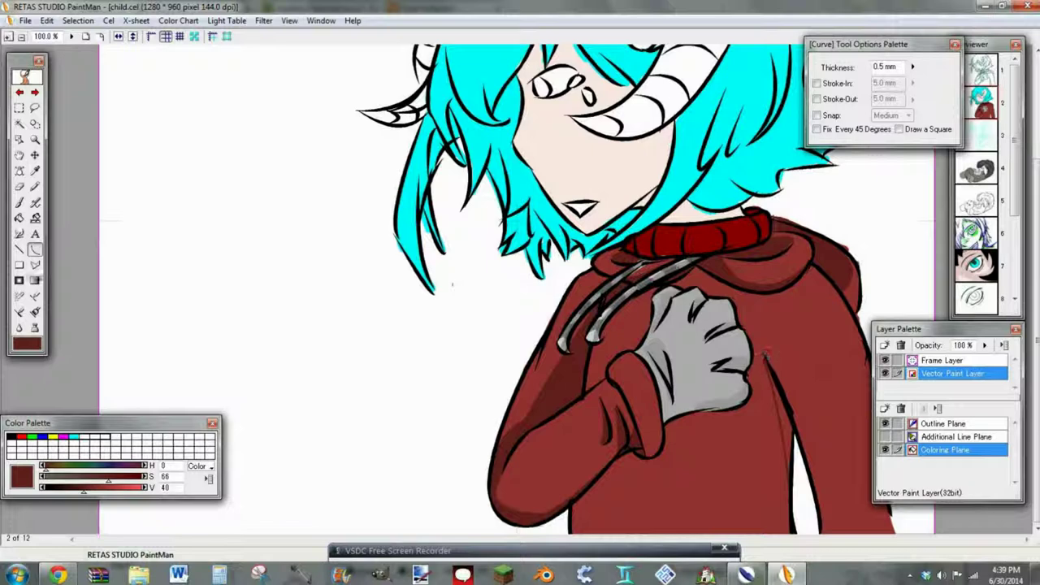
{"action": "left_click", "coordinate": [19, 217]}
- Curve a shadow boundary along the outer edge of the straight arm and fill it with dark red
{"action": "key", "text": "c"}
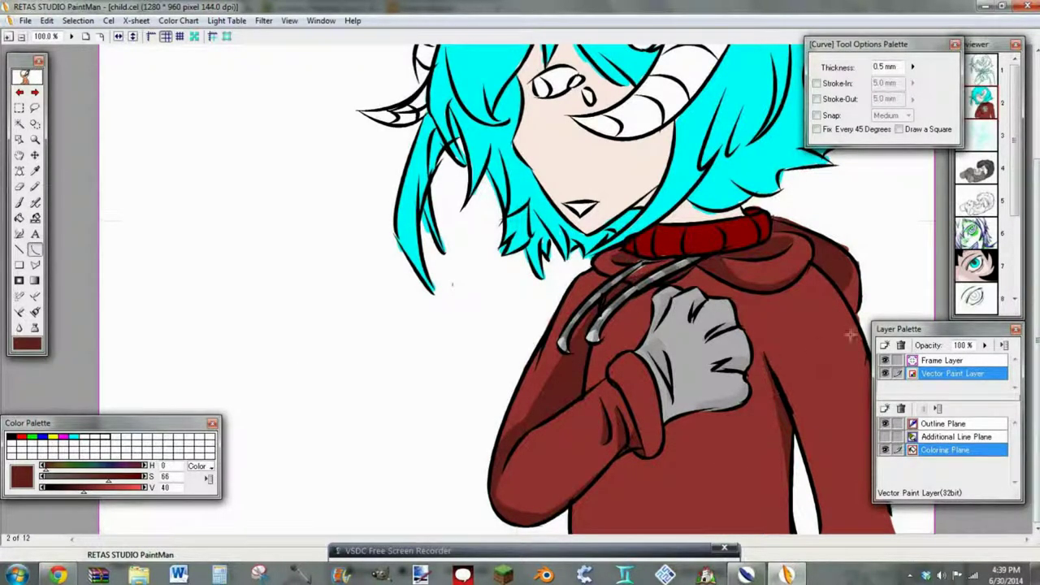
{"action": "left_click_drag", "start_coordinate": [839, 302], "coordinate": [892, 524]}
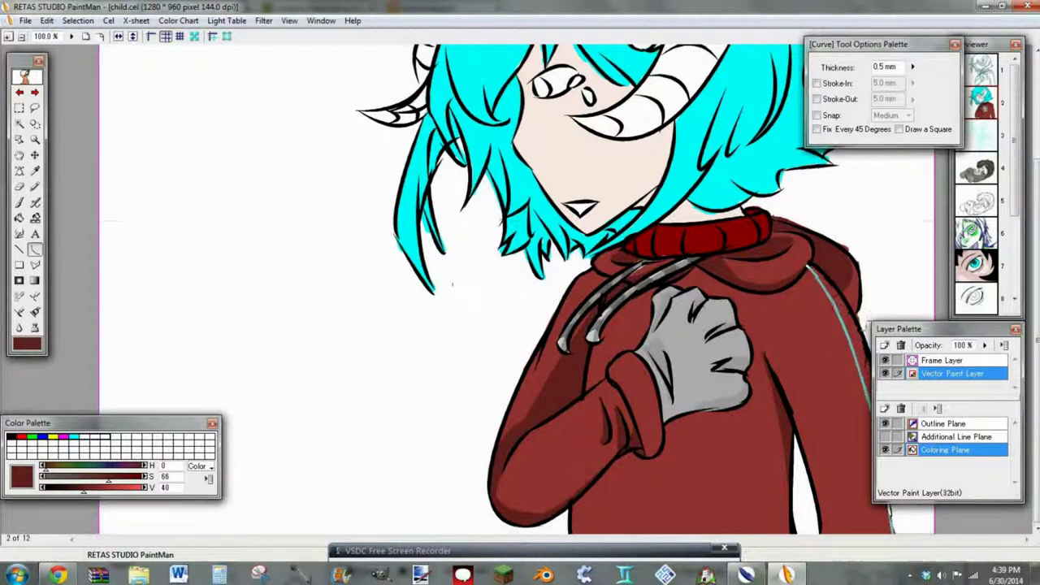
{"action": "left_click", "coordinate": [866, 354]}
{"action": "left_click", "coordinate": [19, 217]}
{"action": "left_click", "coordinate": [848, 324]}
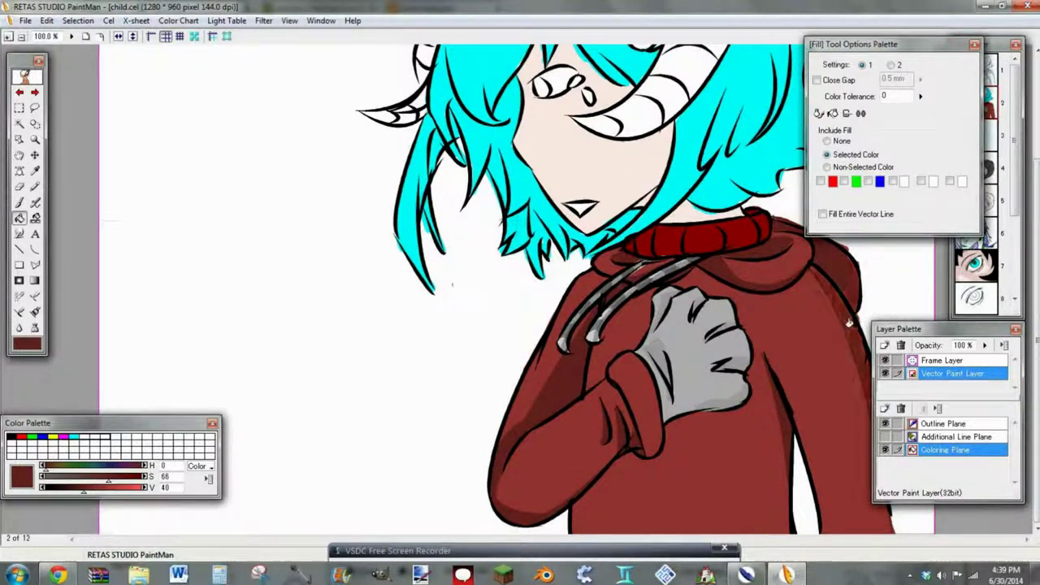
- Sample the hoodie's base red and draw curves through the dark shadow on the far shoulder to narrow it
{"action": "left_click", "coordinate": [35, 249]}
{"action": "left_click", "coordinate": [35, 171]}
{"action": "left_click", "coordinate": [569, 442]}
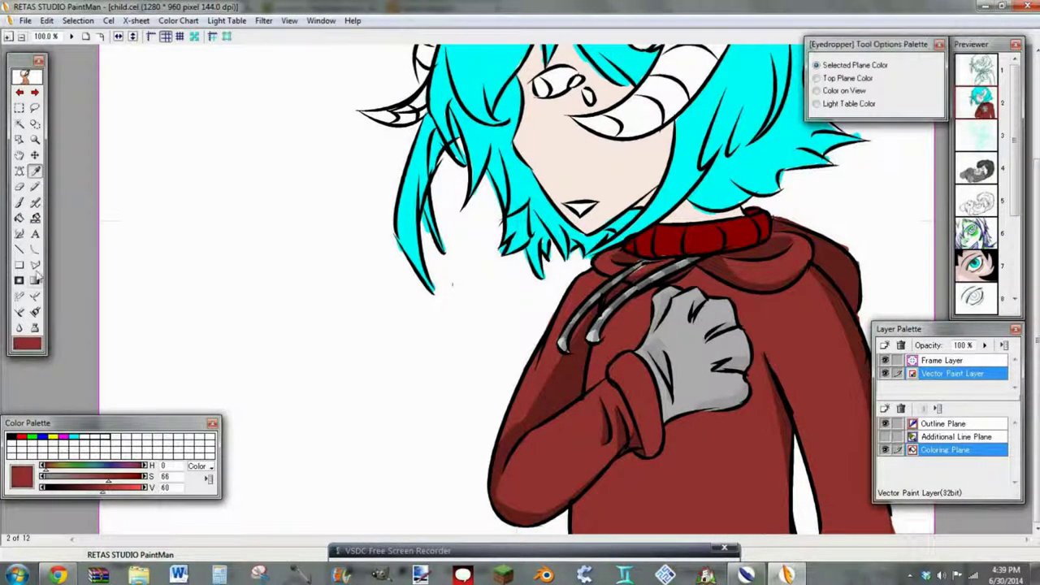
{"action": "left_click", "coordinate": [35, 250]}
{"action": "left_click_drag", "start_coordinate": [816, 234], "coordinate": [834, 283]}
{"action": "left_click", "coordinate": [19, 218]}
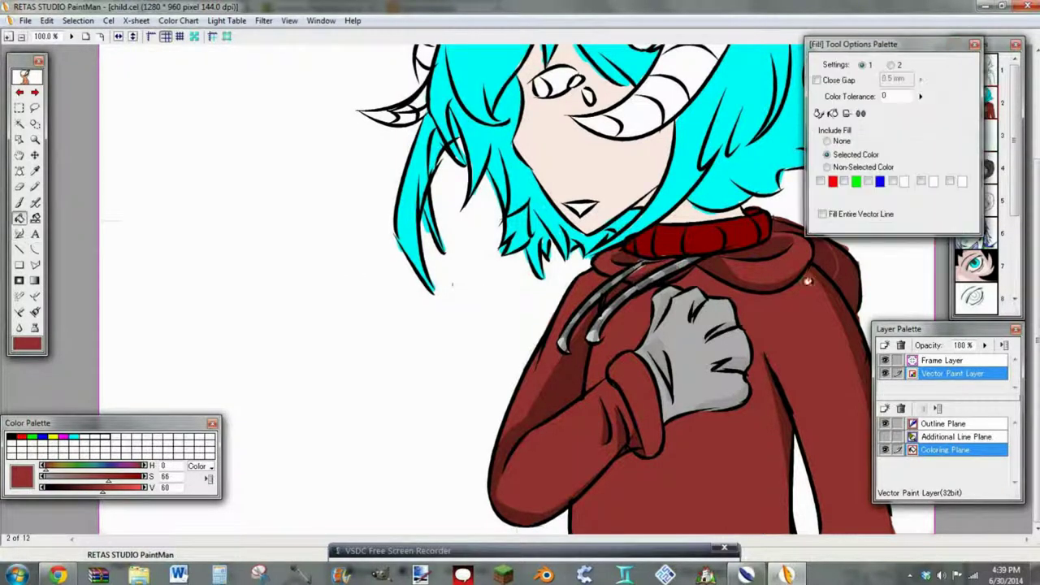
{"action": "left_click", "coordinate": [35, 250]}
{"action": "left_click_drag", "start_coordinate": [833, 277], "coordinate": [853, 308]}
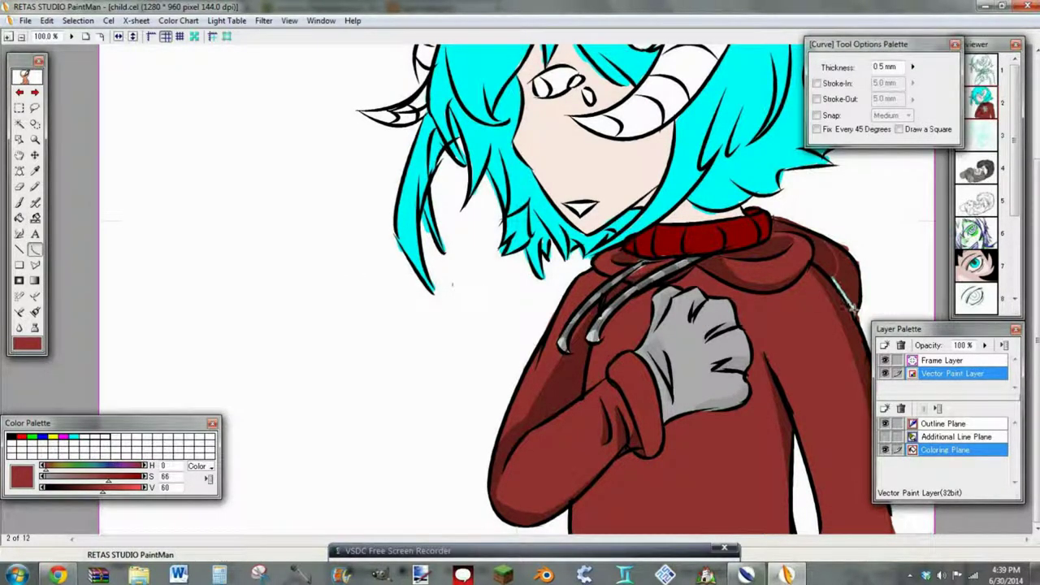
{"action": "left_click", "coordinate": [19, 217]}
{"action": "left_click", "coordinate": [847, 286]}
{"action": "key", "text": "ctrl+z"}
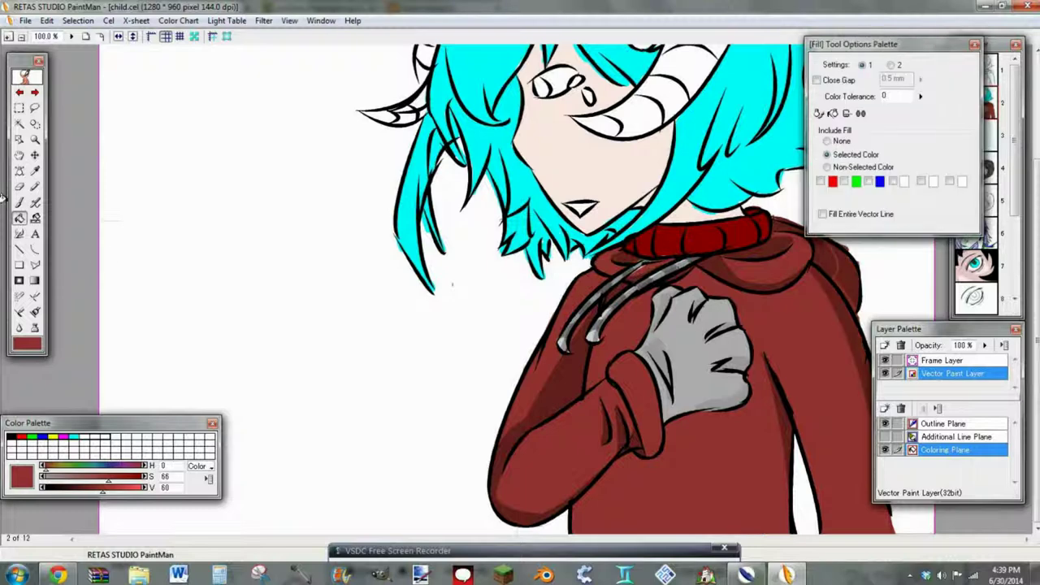
- Brush base red over the outer part of the far shoulder's shadow
{"action": "left_click", "coordinate": [18, 202]}
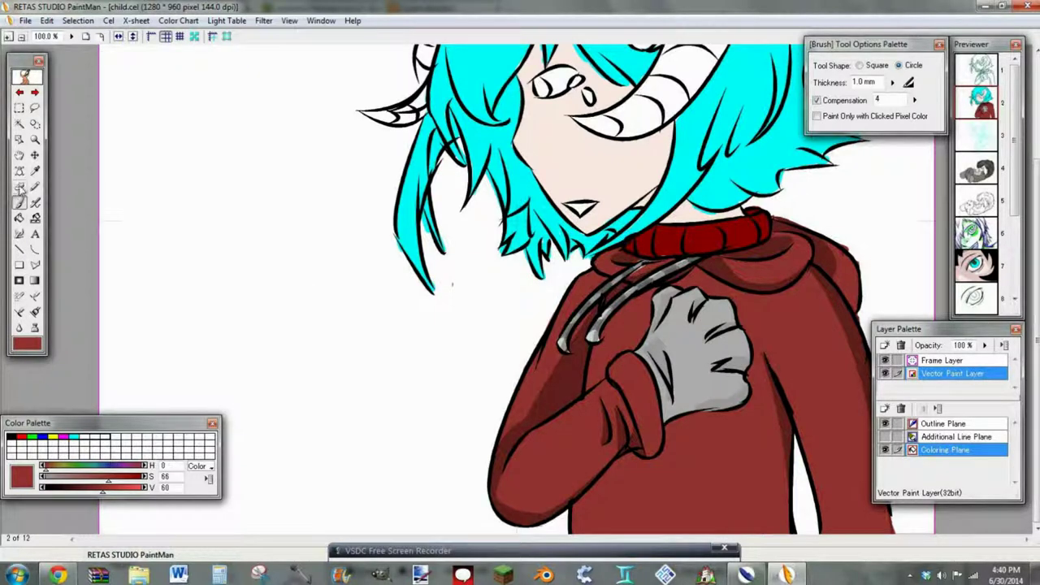
{"action": "key", "text": "e"}
- Sample the dark red shadow colour and curve a shadow outline on the torso below the raised arm's cuff
{"action": "left_click", "coordinate": [35, 249]}
{"action": "left_click", "coordinate": [35, 170]}
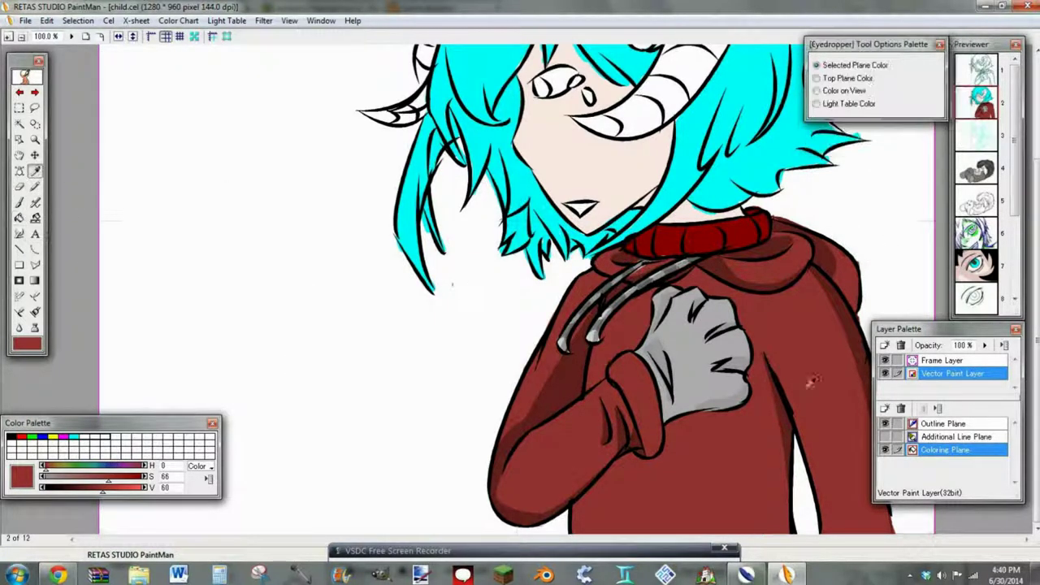
{"action": "left_click", "coordinate": [852, 334]}
{"action": "left_click", "coordinate": [35, 249]}
{"action": "key", "text": "Tab"}
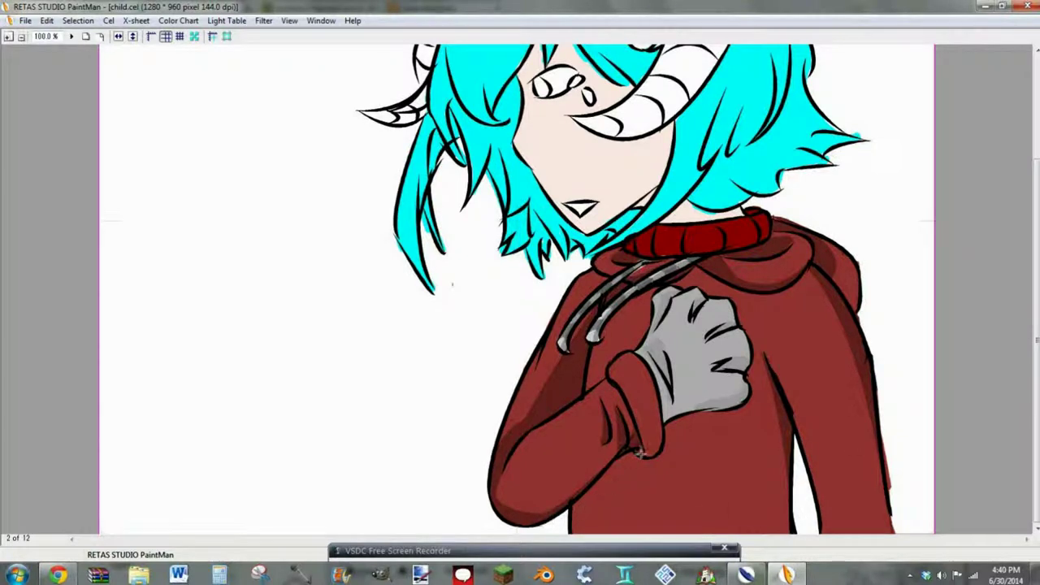
{"action": "left_click_drag", "start_coordinate": [660, 449], "coordinate": [570, 532]}
{"action": "left_click", "coordinate": [679, 442]}
{"action": "mouse_move", "coordinate": [604, 478]}
{"action": "left_mouse_down"}
{"action": "mouse_move", "coordinate": [662, 453]}
{"action": "mouse_move", "coordinate": [665, 439]}
{"action": "mouse_move", "coordinate": [691, 455]}
{"action": "left_mouse_up"}
{"action": "left_click", "coordinate": [619, 469]}
{"action": "key", "text": "Tab"}
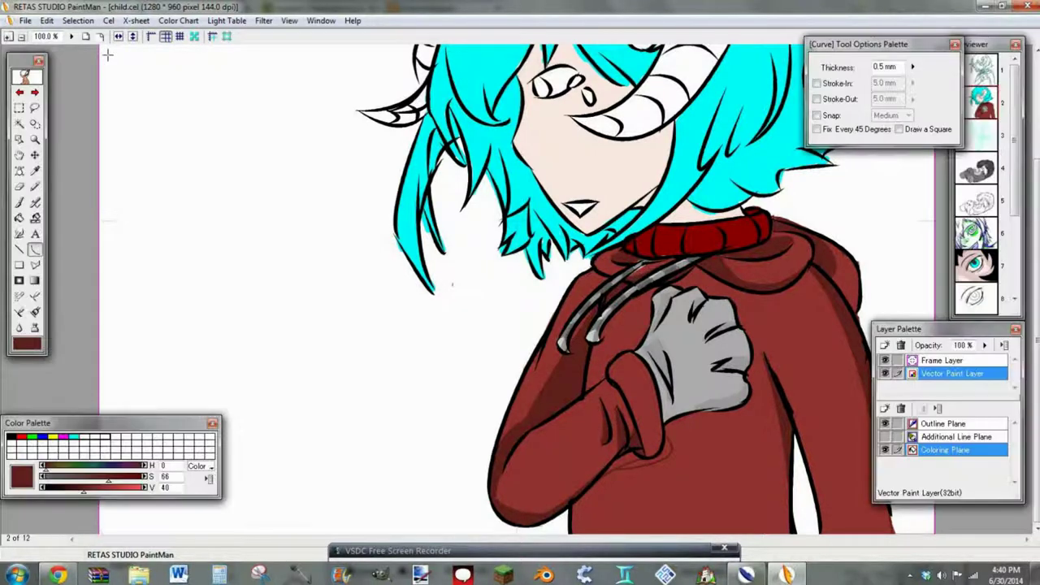
{"action": "key", "text": "f"}
{"action": "left_click", "coordinate": [627, 455]}
{"action": "key", "text": "ctrl+z"}
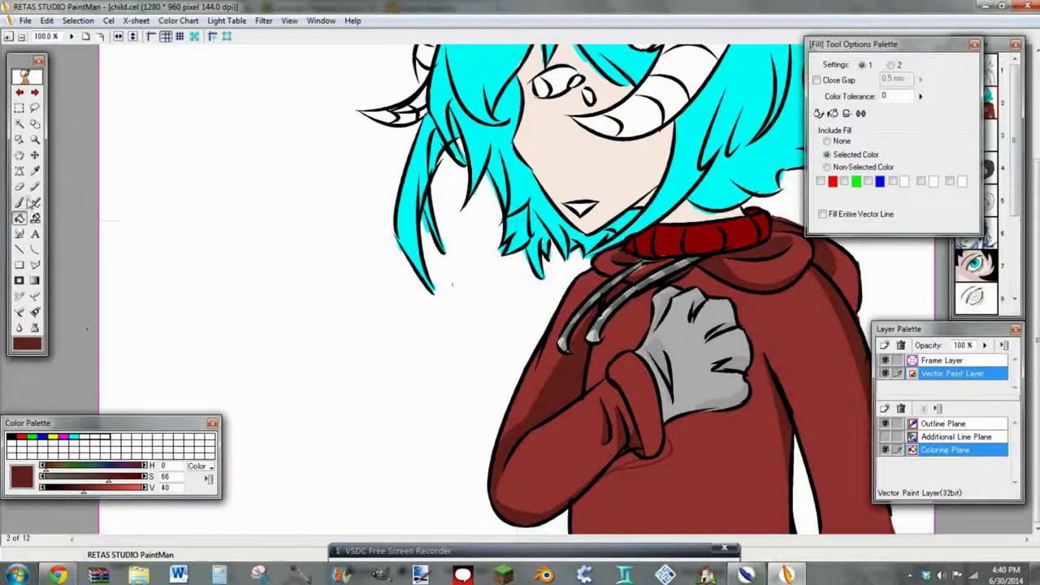
- Set the brush thickness to 3.0 mm and paint the outlined shadow below the cuff dark red
{"action": "key", "text": "b"}
{"action": "left_click", "coordinate": [892, 82]}
{"action": "left_click", "coordinate": [890, 73]}
{"action": "left_click", "coordinate": [923, 92]}
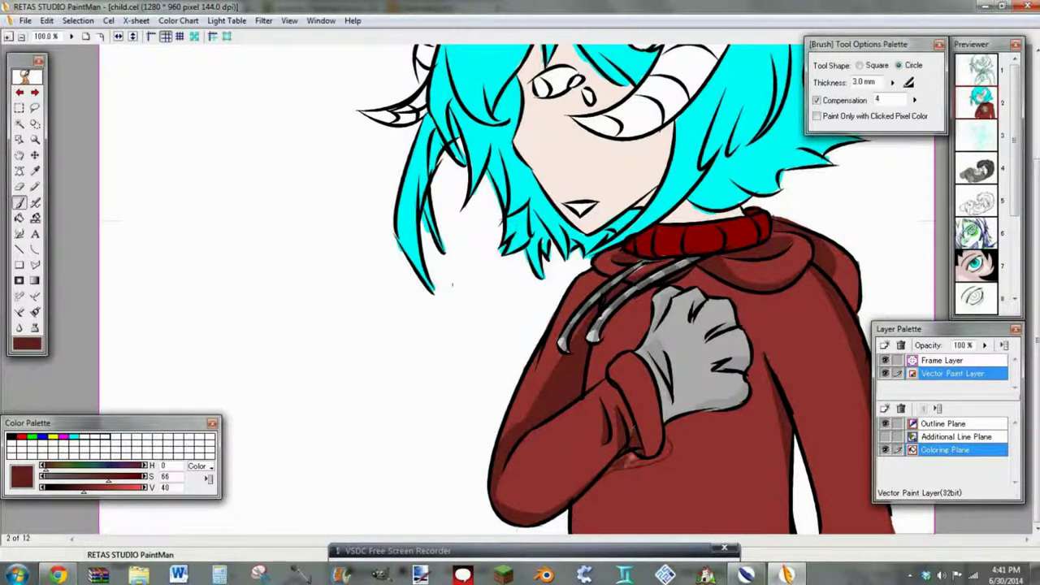
{"action": "left_click_drag", "start_coordinate": [620, 461], "coordinate": [652, 449]}
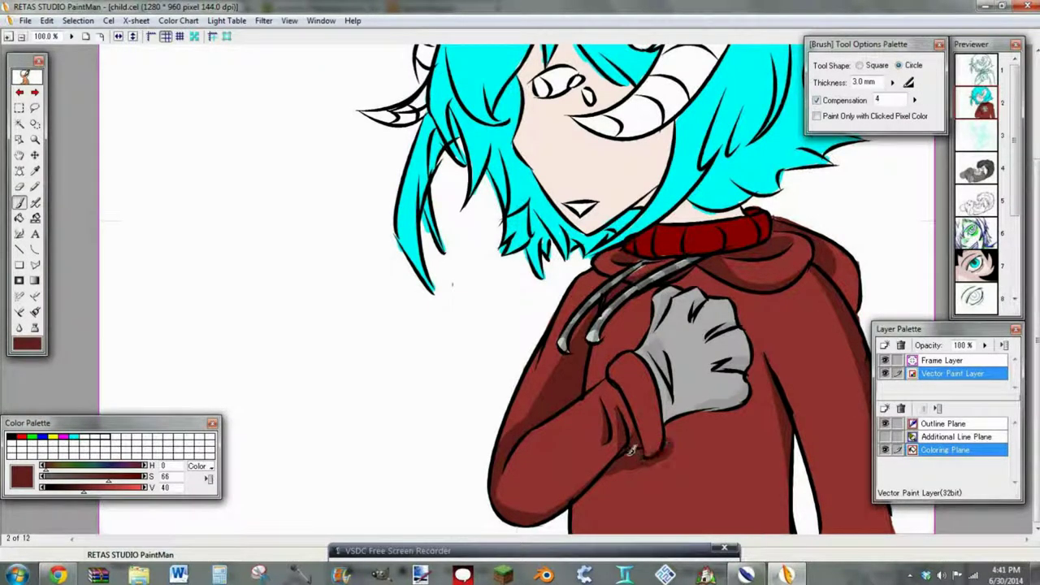
- Curve the torso shadow's edge from below the cuff to beneath the gloved hand and fill it dark red
{"action": "key", "text": "c"}
{"action": "mouse_move", "coordinate": [653, 464]}
{"action": "left_mouse_down"}
{"action": "mouse_move", "coordinate": [664, 437]}
{"action": "mouse_move", "coordinate": [619, 472]}
{"action": "left_mouse_up"}
{"action": "left_click", "coordinate": [605, 472]}
{"action": "left_click", "coordinate": [698, 452]}
{"action": "left_click", "coordinate": [686, 463]}
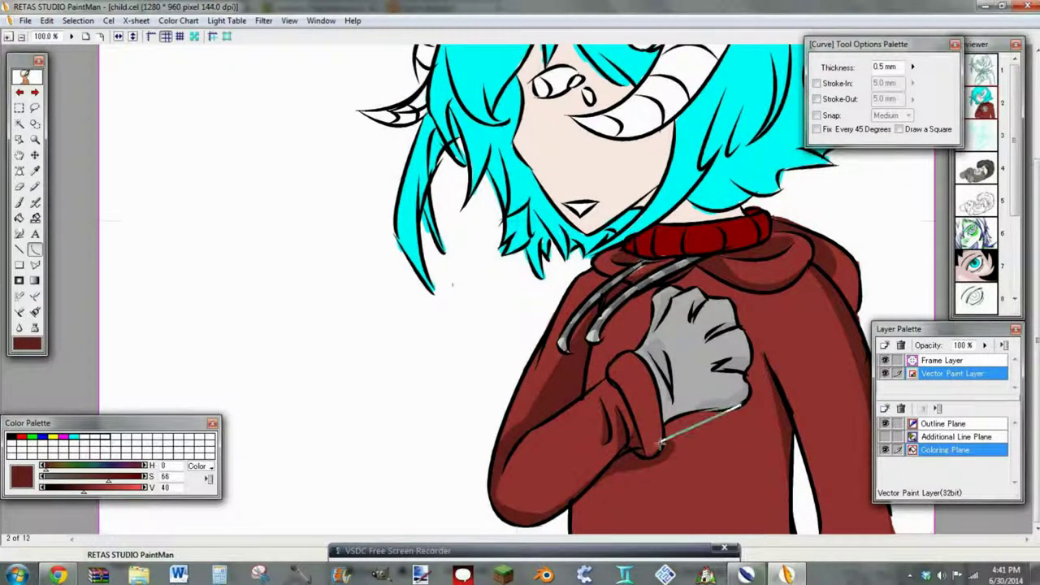
{"action": "key", "text": "f"}
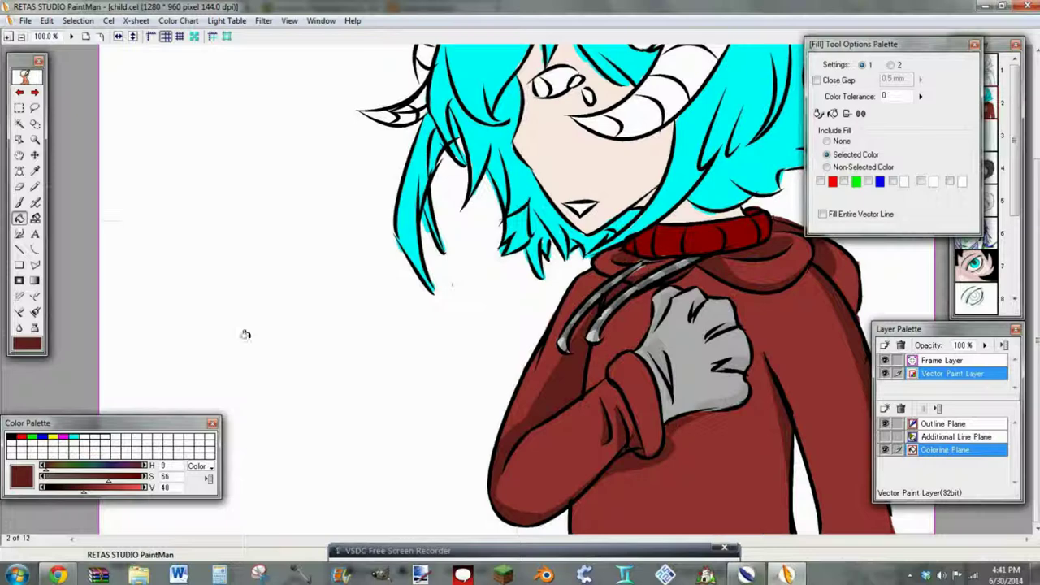
- Curve a shadow boundary along the torso's lower edge beside the straight arm, try filling it, and undo the fill
{"action": "left_click", "coordinate": [35, 249]}
{"action": "key", "text": "ctrl+minus"}
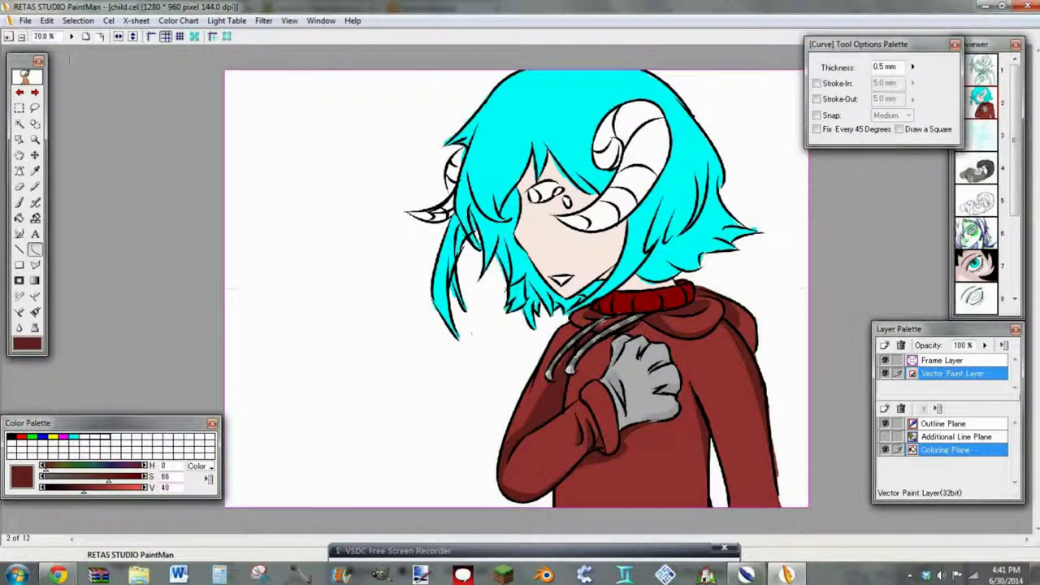
{"action": "left_click", "coordinate": [704, 438]}
{"action": "left_click", "coordinate": [19, 219]}
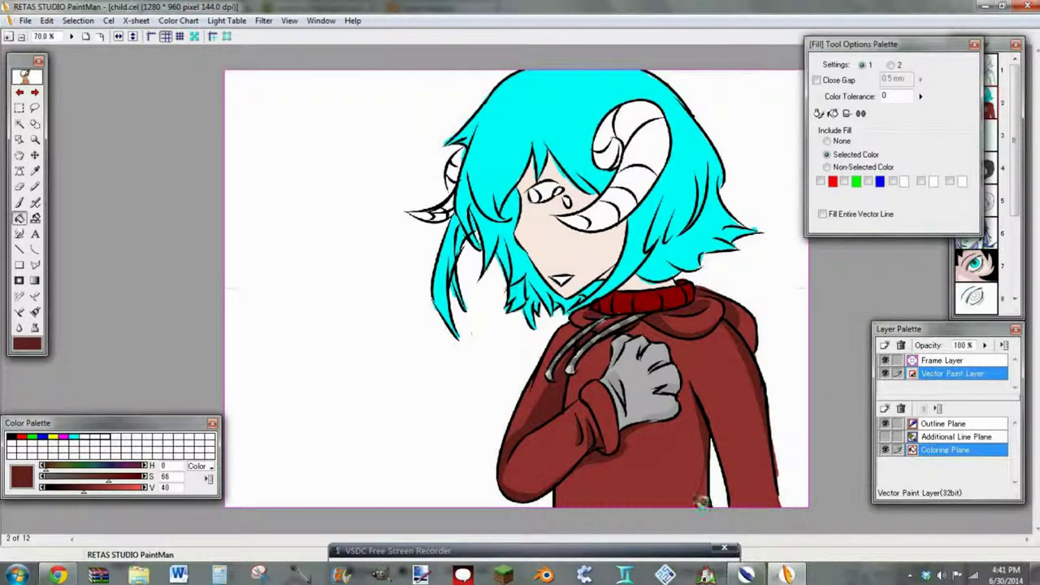
{"action": "left_click", "coordinate": [703, 502]}
{"action": "key", "text": "ctrl+z"}
- Set the curve thickness to 2.0 mm and complete the dark red shadow along the torso's lower edge
{"action": "left_click", "coordinate": [35, 250]}
{"action": "left_click", "coordinate": [913, 66]}
{"action": "left_click_drag", "start_coordinate": [925, 36], "coordinate": [926, 58]}
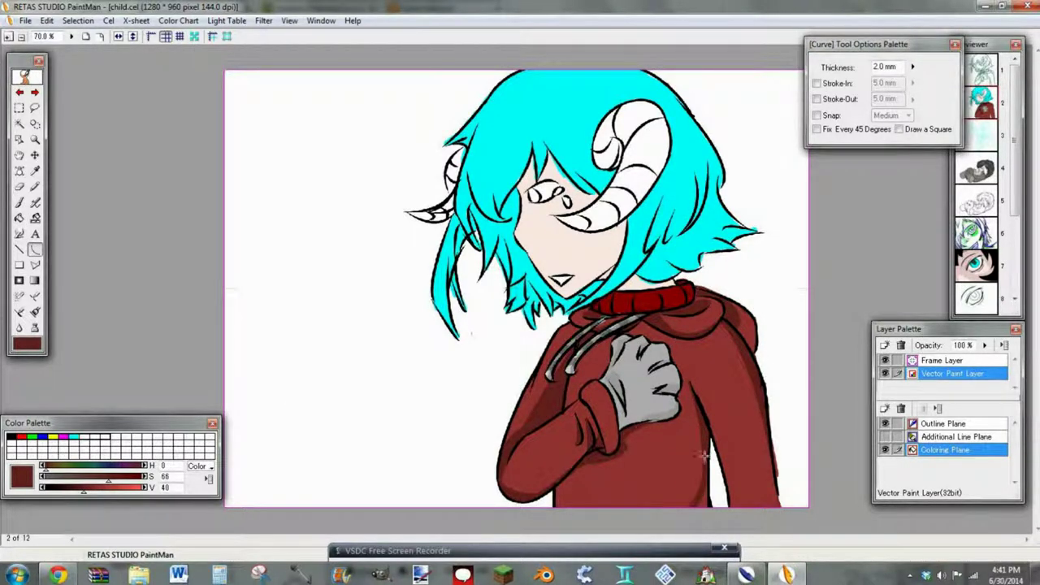
{"action": "key", "text": "f"}
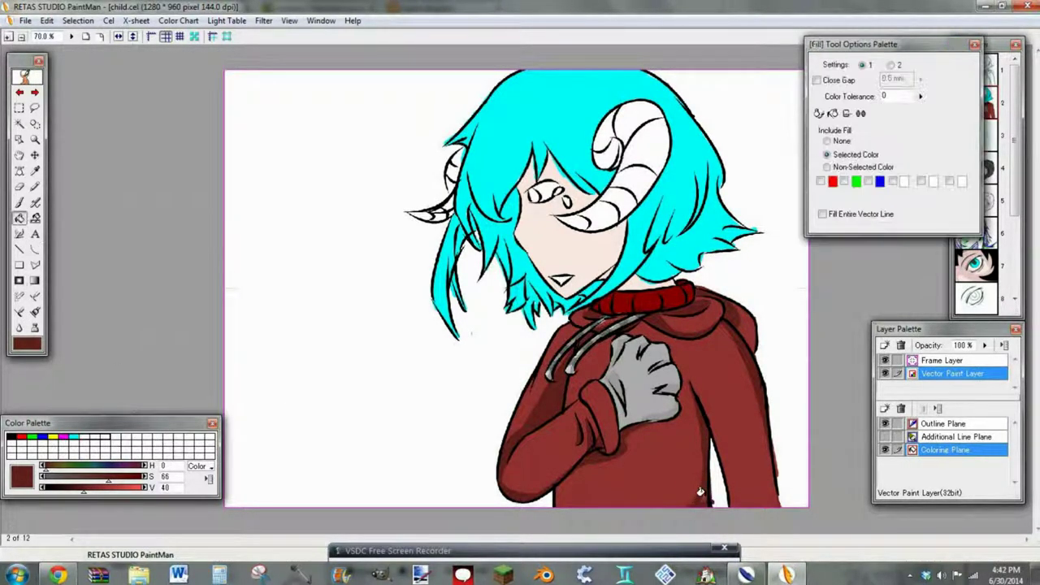
{"action": "key", "text": "e"}
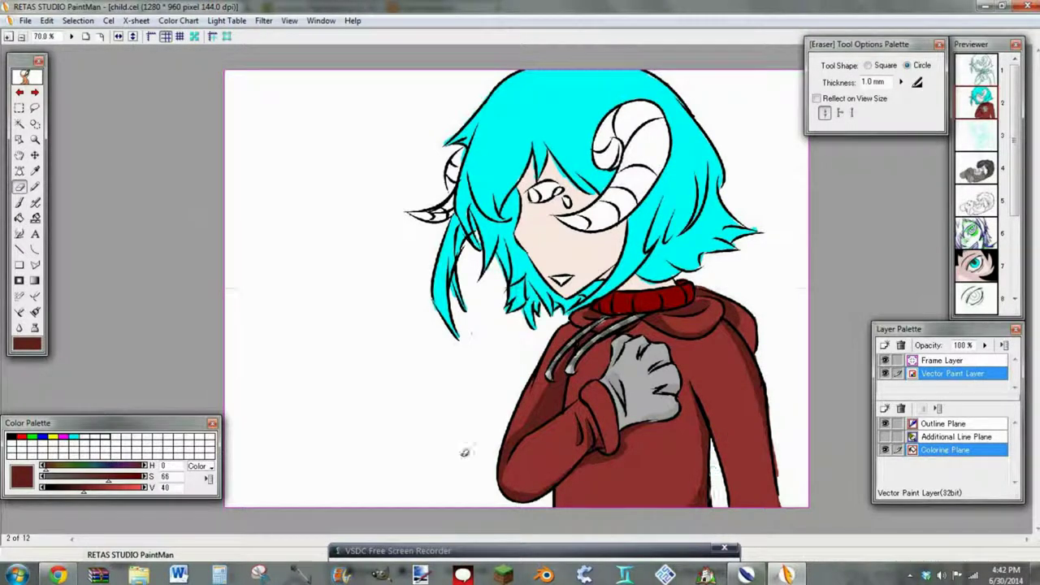
- Sample the face's skin colour, lower its brightness to V 80, and fill the small neck area beneath the jaw
{"action": "left_click", "coordinate": [20, 203]}
{"action": "left_click", "coordinate": [35, 171]}
{"action": "left_click", "coordinate": [582, 243]}
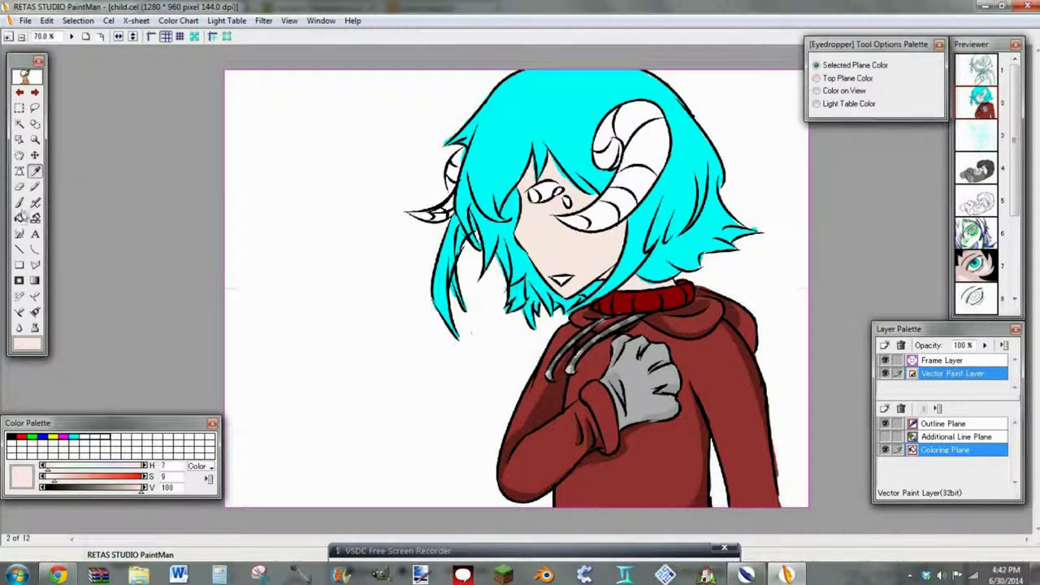
{"action": "left_click", "coordinate": [35, 250]}
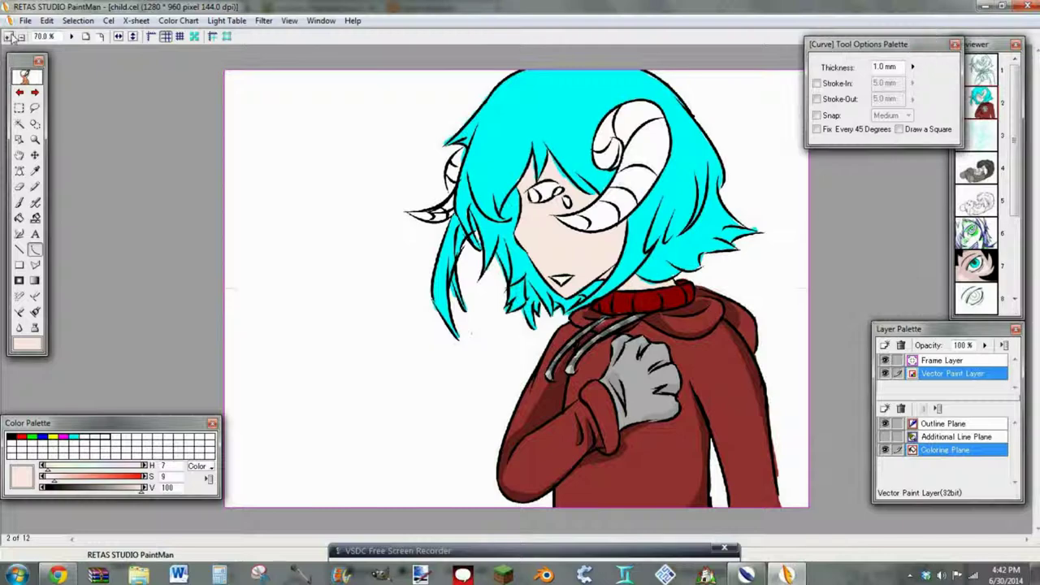
{"action": "left_click", "coordinate": [11, 37]}
{"action": "left_click_drag", "start_coordinate": [331, 189], "coordinate": [367, 299]}
{"action": "left_click", "coordinate": [349, 294]}
{"action": "left_click", "coordinate": [10, 38]}
{"action": "left_click_drag", "start_coordinate": [534, 540], "coordinate": [626, 541]}
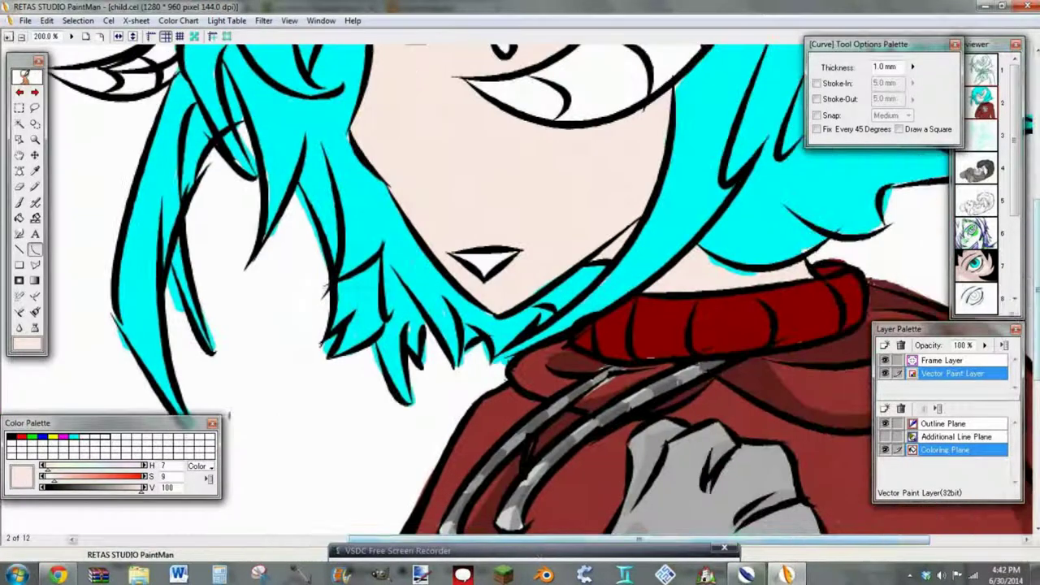
{"action": "scroll", "coordinate": [560, 325], "scroll_direction": "up", "scroll_amount": 2}
{"action": "left_click", "coordinate": [20, 218]}
{"action": "left_click", "coordinate": [603, 348]}
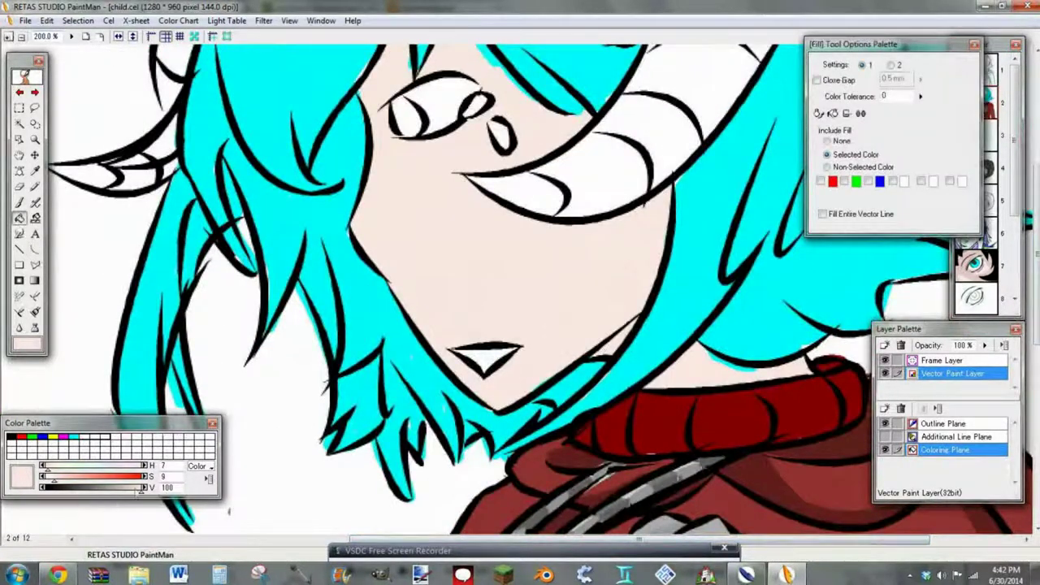
{"action": "left_click_drag", "start_coordinate": [140, 490], "coordinate": [123, 490]}
{"action": "left_click", "coordinate": [609, 343]}
- Try a curved shadow edge on the neck, undo it, and fill the neck above the collar with the darker skin tone
{"action": "left_click", "coordinate": [35, 250]}
{"action": "left_click_drag", "start_coordinate": [644, 388], "coordinate": [712, 353]}
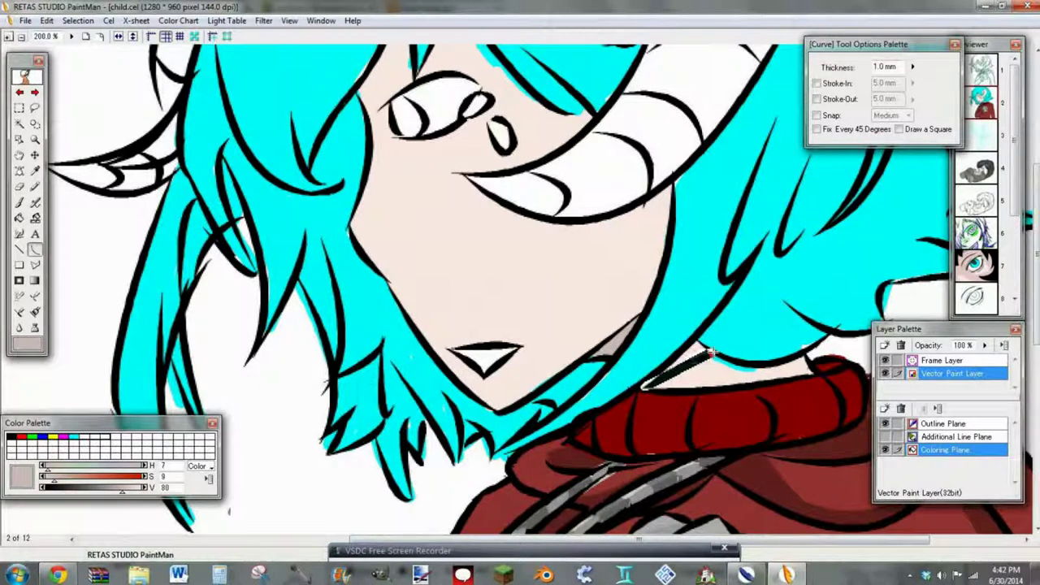
{"action": "key", "text": "ctrl+z"}
{"action": "key", "text": "f"}
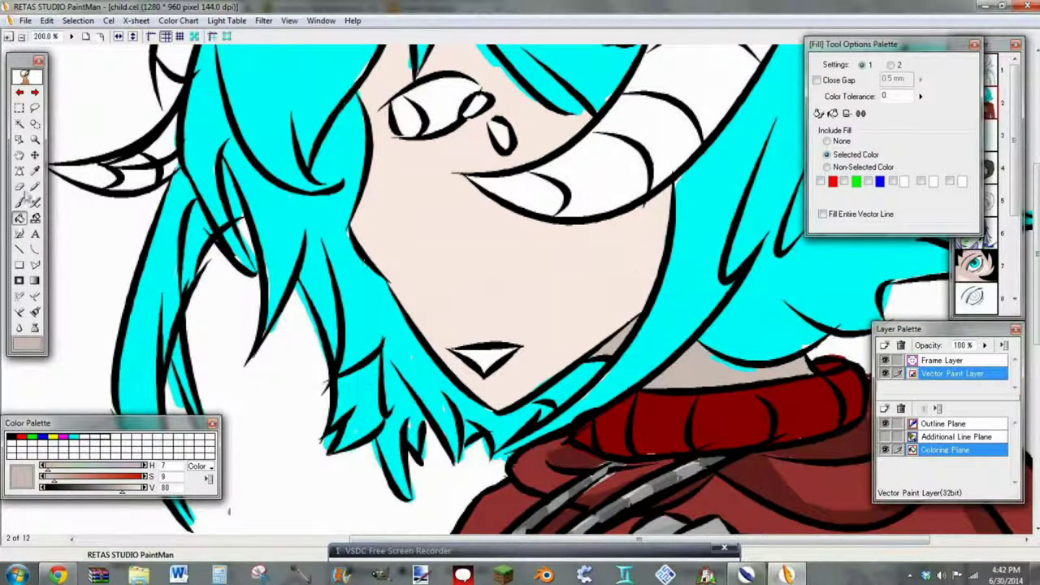
- Sample the light skin colour and repaint the neck above the collar with it
{"action": "left_click", "coordinate": [35, 170]}
{"action": "left_click", "coordinate": [35, 249]}
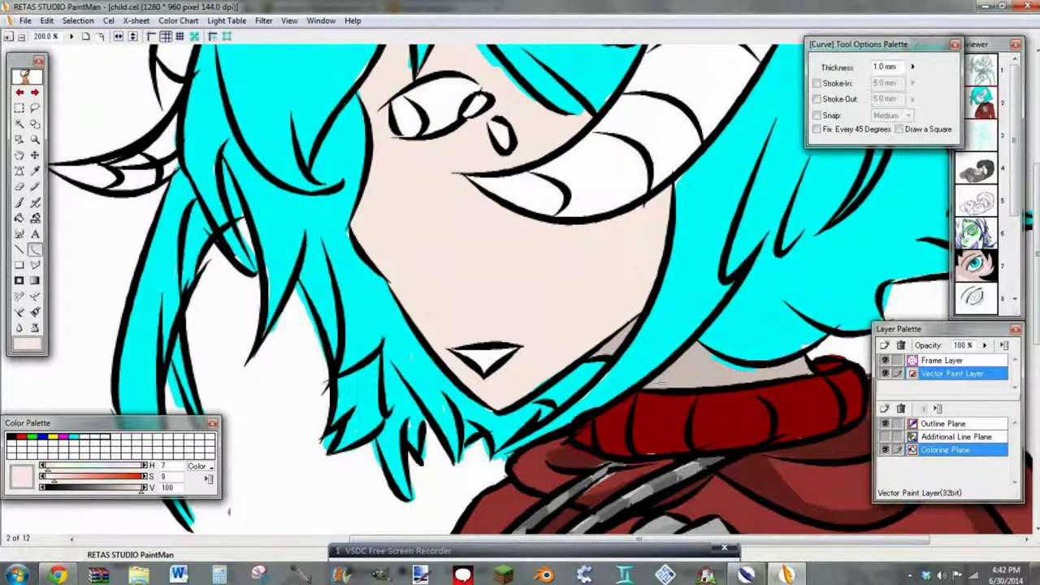
{"action": "left_click", "coordinate": [19, 218]}
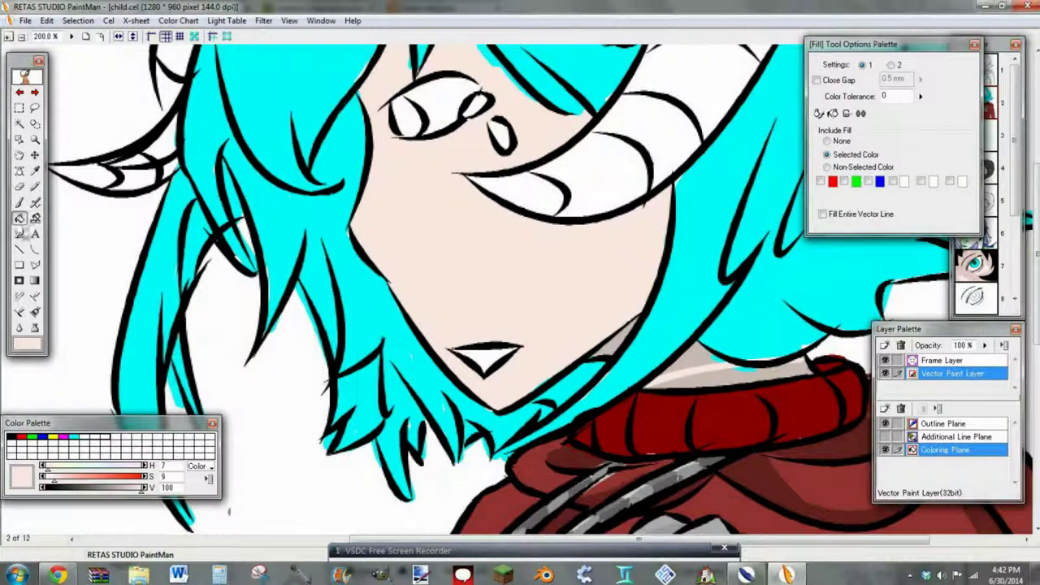
{"action": "left_click", "coordinate": [19, 203]}
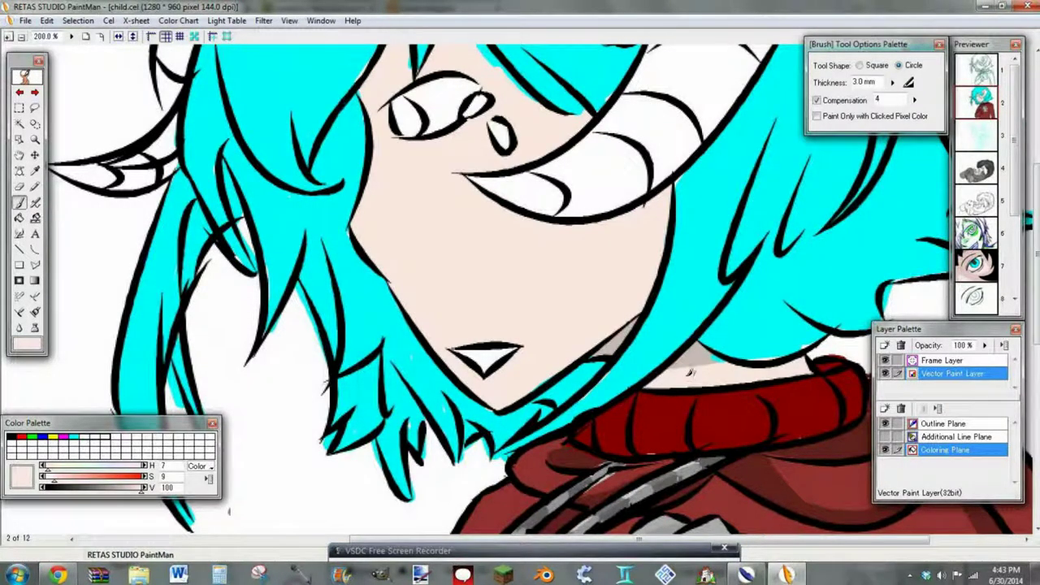
{"action": "left_click", "coordinate": [19, 251]}
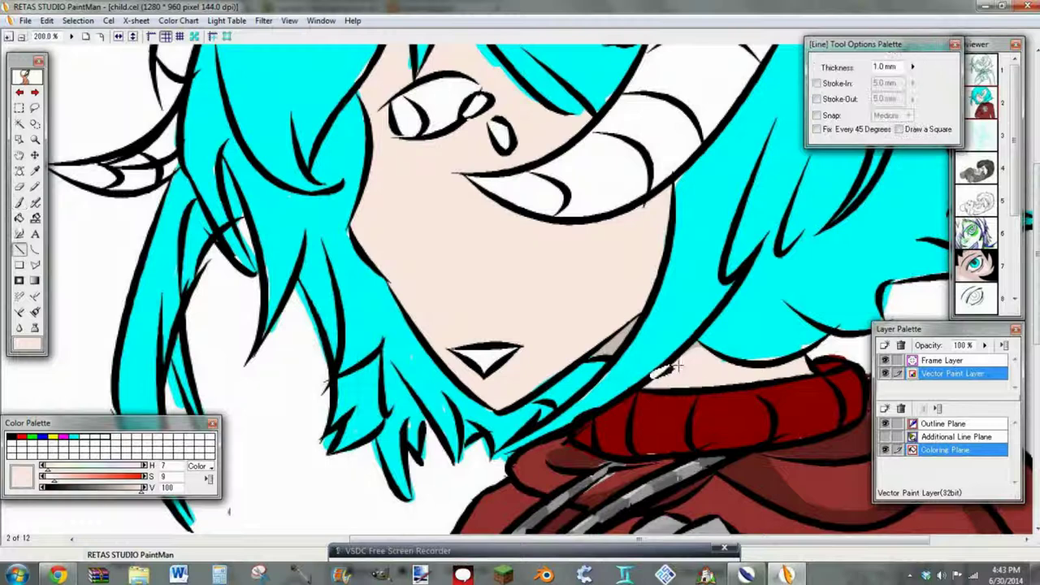
- Sample the skin shadow tone and draw a shadow on the neck directly beneath the hair
{"action": "left_click", "coordinate": [35, 171]}
{"action": "left_click", "coordinate": [621, 336]}
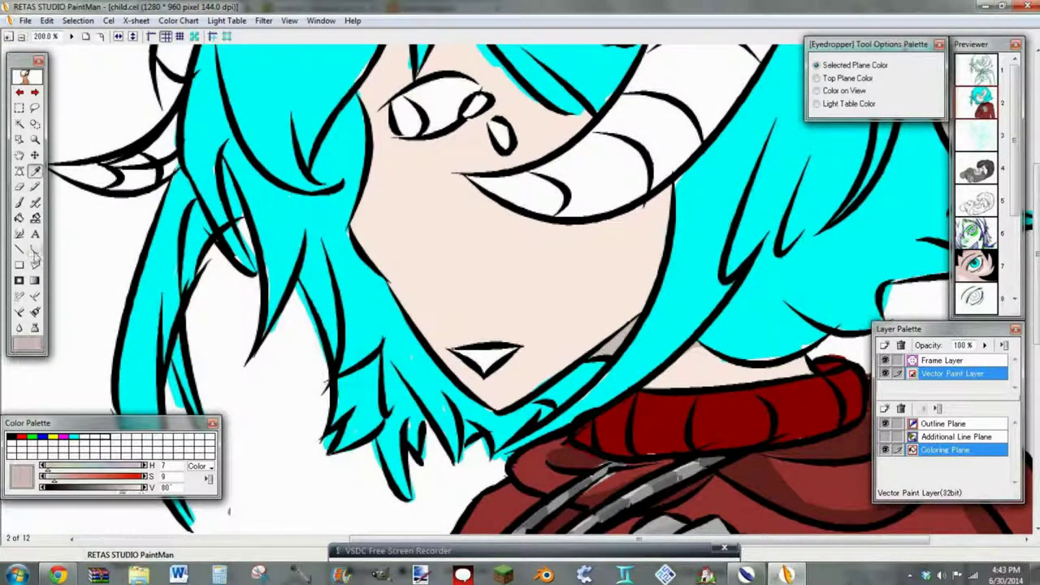
{"action": "left_click", "coordinate": [20, 250]}
{"action": "mouse_move", "coordinate": [717, 356]}
{"action": "left_mouse_down"}
{"action": "mouse_move", "coordinate": [651, 386]}
{"action": "mouse_move", "coordinate": [708, 362]}
{"action": "mouse_move", "coordinate": [811, 371]}
{"action": "mouse_move", "coordinate": [800, 365]}
{"action": "left_mouse_up"}
{"action": "left_click", "coordinate": [34, 249]}
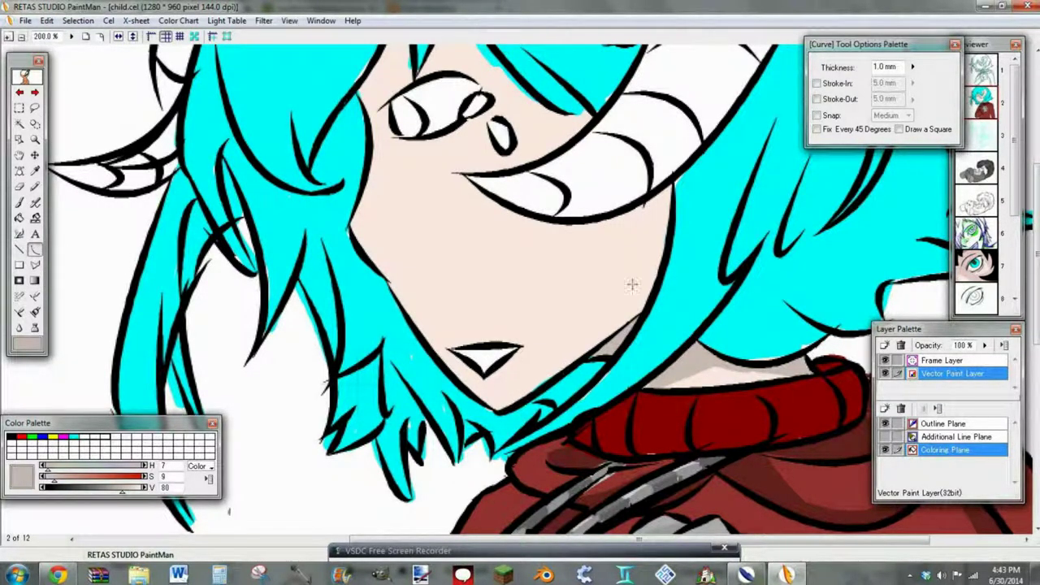
- Curve a shadow boundary from the horn down the cheek to the jaw and fill it with the skin shadow tone
{"action": "left_click_drag", "start_coordinate": [626, 210], "coordinate": [598, 352]}
{"action": "left_click", "coordinate": [683, 241]}
{"action": "left_click", "coordinate": [20, 218]}
{"action": "left_click", "coordinate": [653, 208]}
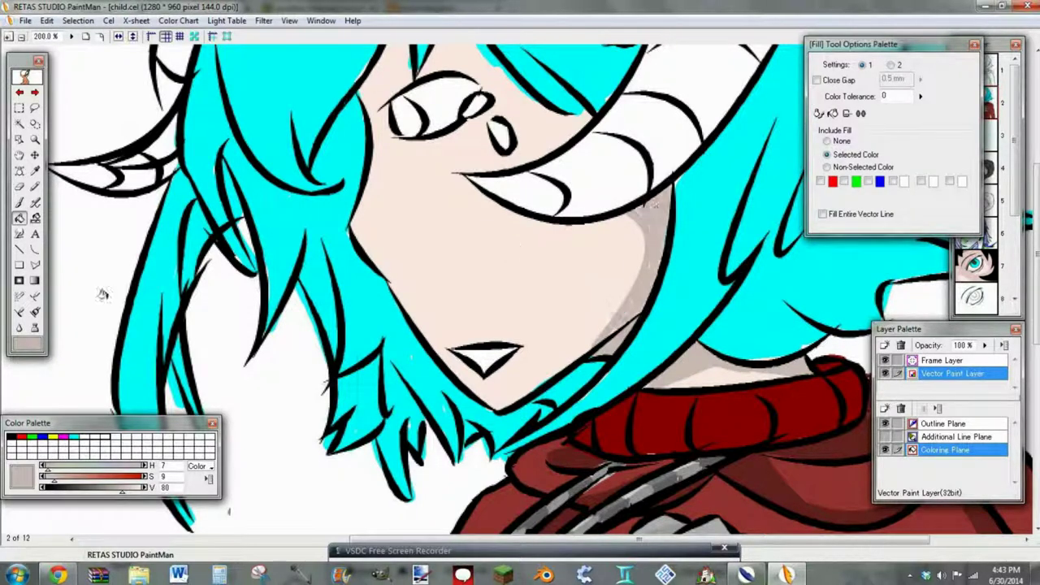
{"action": "left_click", "coordinate": [35, 249]}
{"action": "left_click_drag", "start_coordinate": [351, 229], "coordinate": [398, 281]}
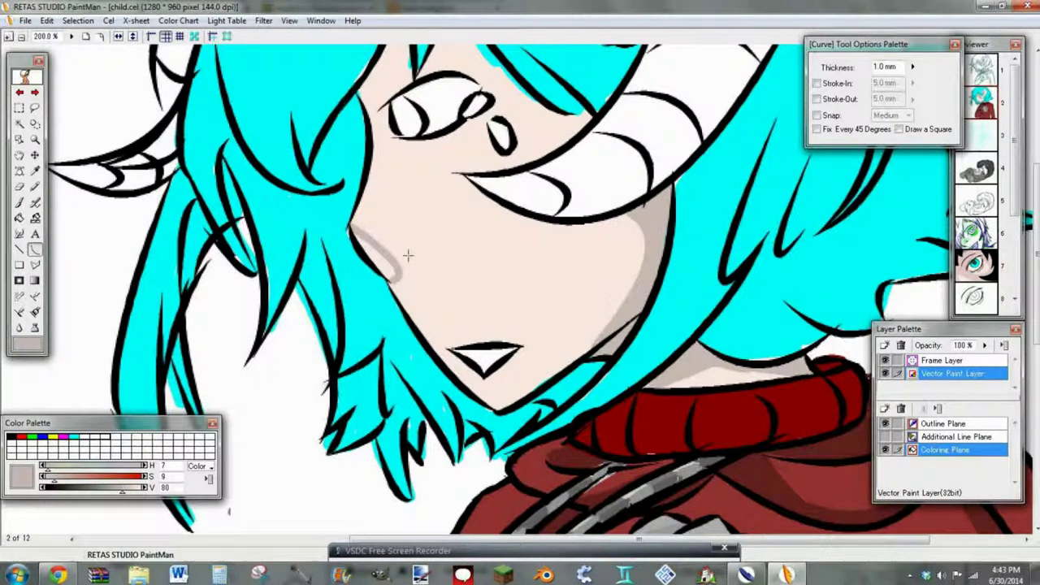
{"action": "key", "text": "ctrl+z"}
- Set the curve thickness to 0.5 mm, and outline and fill a shadow on the forehead beneath the fringe
{"action": "mouse_move", "coordinate": [912, 66]}
{"action": "left_mouse_down"}
{"action": "mouse_move", "coordinate": [926, 72]}
{"action": "mouse_move", "coordinate": [930, 104]}
{"action": "left_mouse_up"}
{"action": "left_click_drag", "start_coordinate": [397, 250], "coordinate": [505, 256]}
{"action": "key", "text": "ctrl+z"}
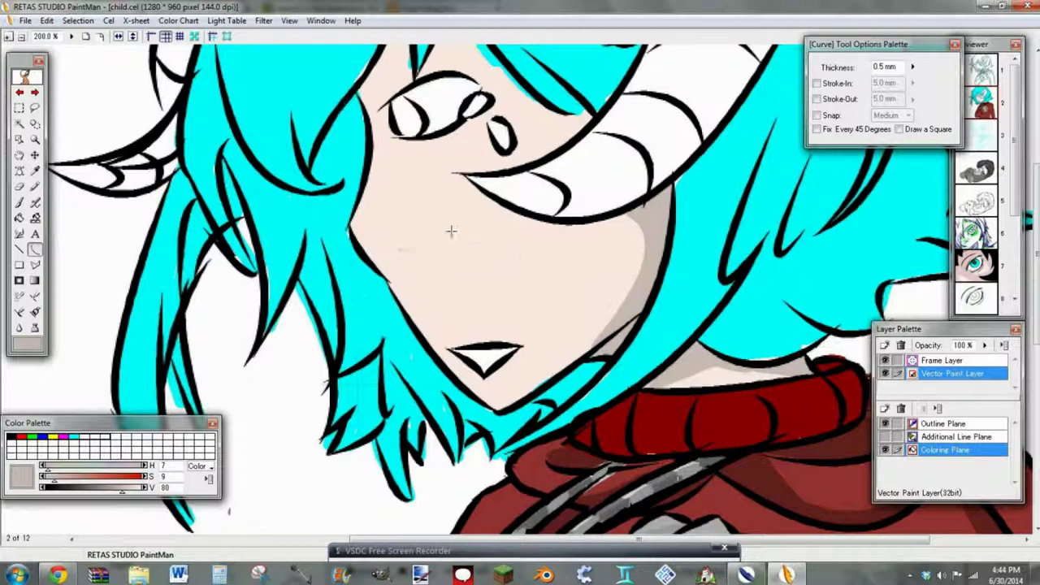
{"action": "scroll", "coordinate": [451, 230], "scroll_direction": "up", "scroll_amount": 3}
{"action": "left_click", "coordinate": [19, 218]}
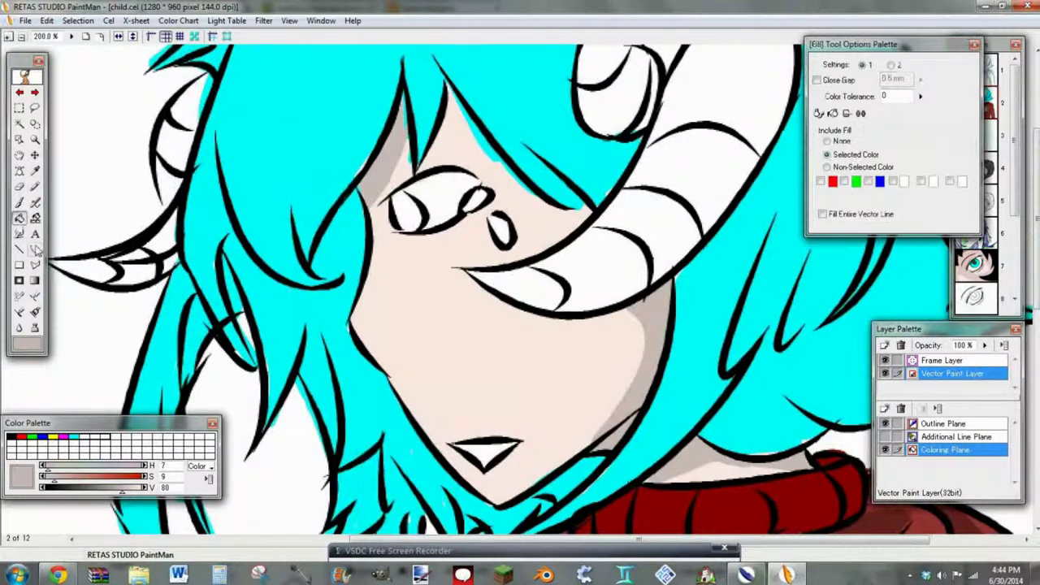
- Curve a shadow boundary on the forehead beside the thin pointed fringe lock above the eye, using the skin shadow tone
{"action": "left_click", "coordinate": [35, 249]}
{"action": "left_click_drag", "start_coordinate": [404, 143], "coordinate": [403, 185]}
{"action": "left_click", "coordinate": [412, 174]}
{"action": "left_click", "coordinate": [19, 218]}
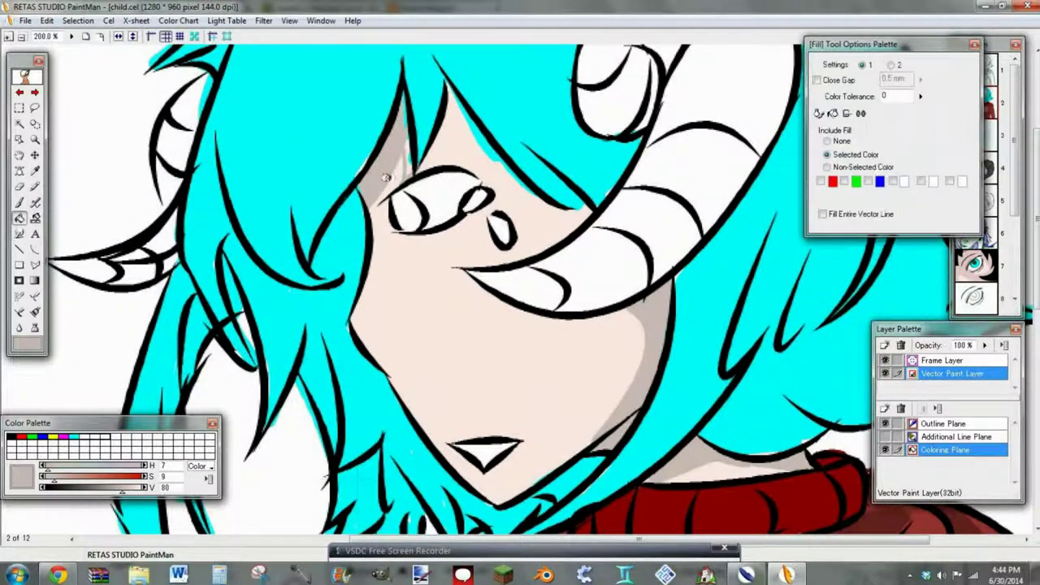
- Outline a shadow along the fringe on the horn side of the forehead and brush it in with the skin shadow tone
{"action": "left_click", "coordinate": [36, 249]}
{"action": "left_click_drag", "start_coordinate": [446, 112], "coordinate": [559, 207]}
{"action": "left_click", "coordinate": [519, 204]}
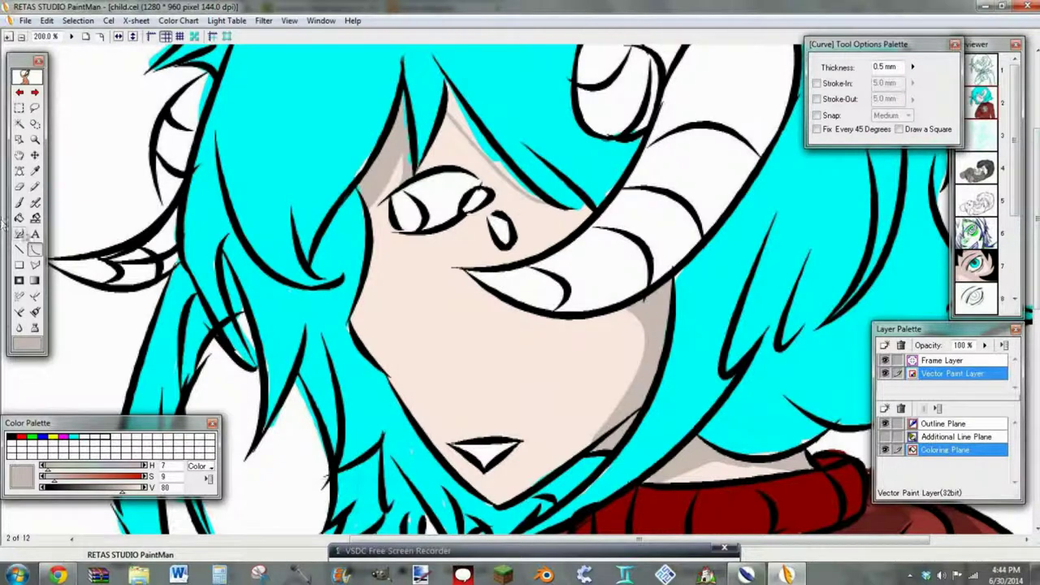
{"action": "left_click", "coordinate": [20, 217]}
{"action": "left_click", "coordinate": [483, 142]}
{"action": "key", "text": "ctrl+z"}
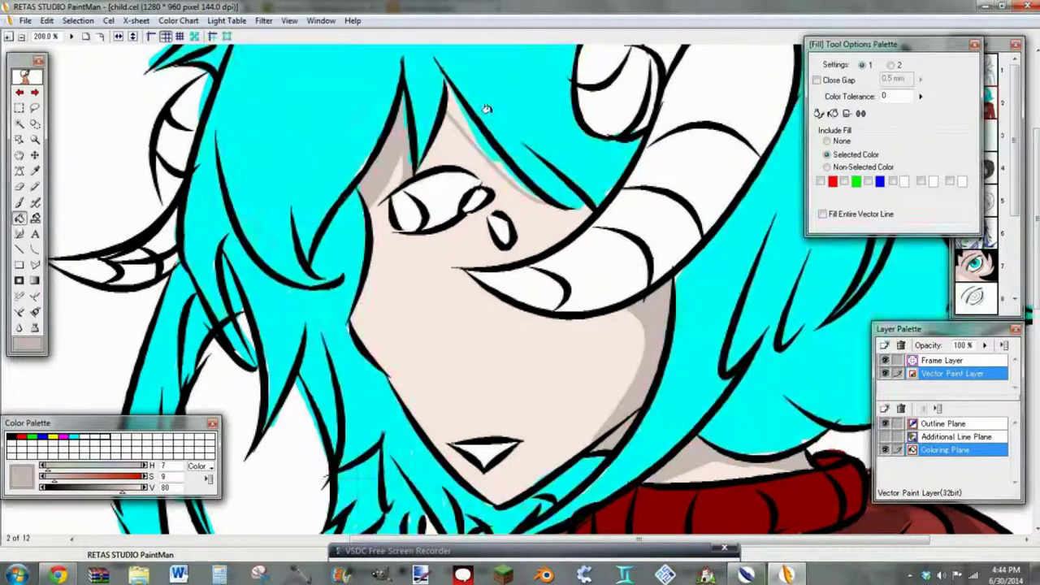
{"action": "left_click", "coordinate": [21, 203]}
{"action": "left_click_drag", "start_coordinate": [455, 109], "coordinate": [549, 202]}
{"action": "key", "text": "ctrl+z"}
{"action": "mouse_move", "coordinate": [893, 84]}
{"action": "left_mouse_down"}
{"action": "mouse_move", "coordinate": [906, 76]}
{"action": "mouse_move", "coordinate": [906, 86]}
{"action": "left_mouse_up"}
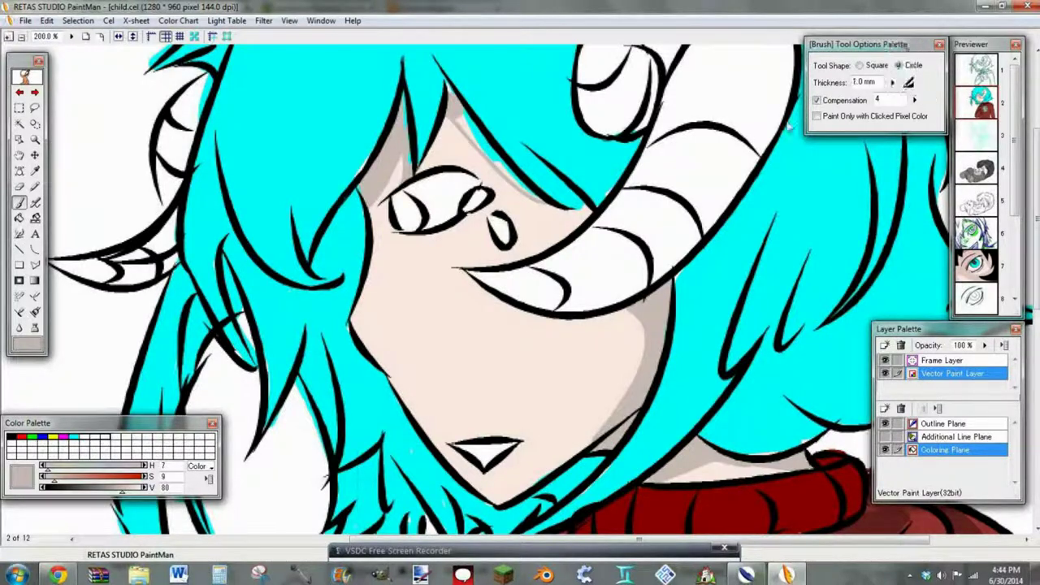
{"action": "left_click_drag", "start_coordinate": [450, 82], "coordinate": [480, 128]}
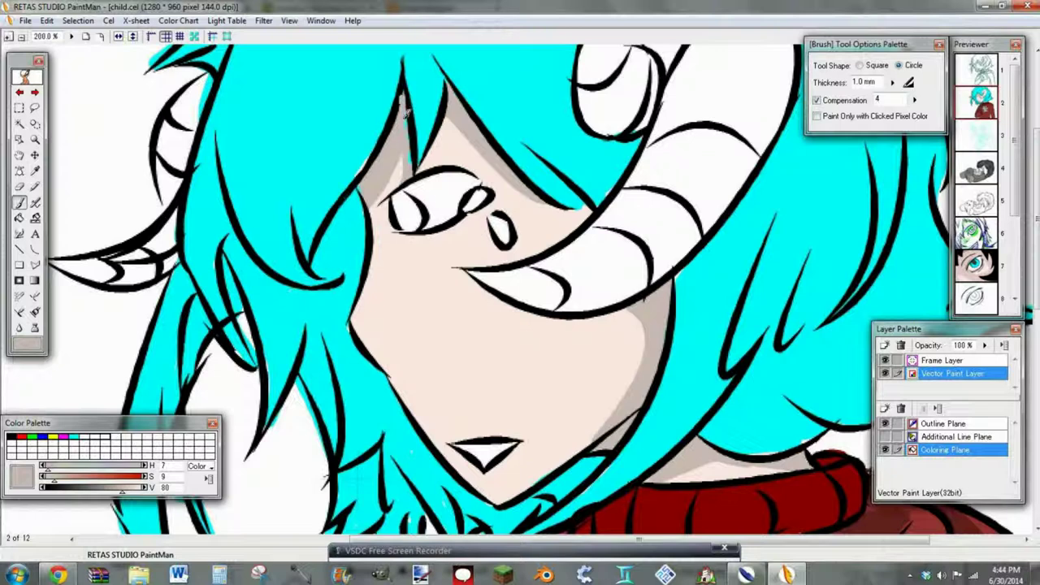
- Clean up the forehead shadow's edge above the eye, then sample the light skin colour and fill the gap with it
{"action": "left_click", "coordinate": [34, 249]}
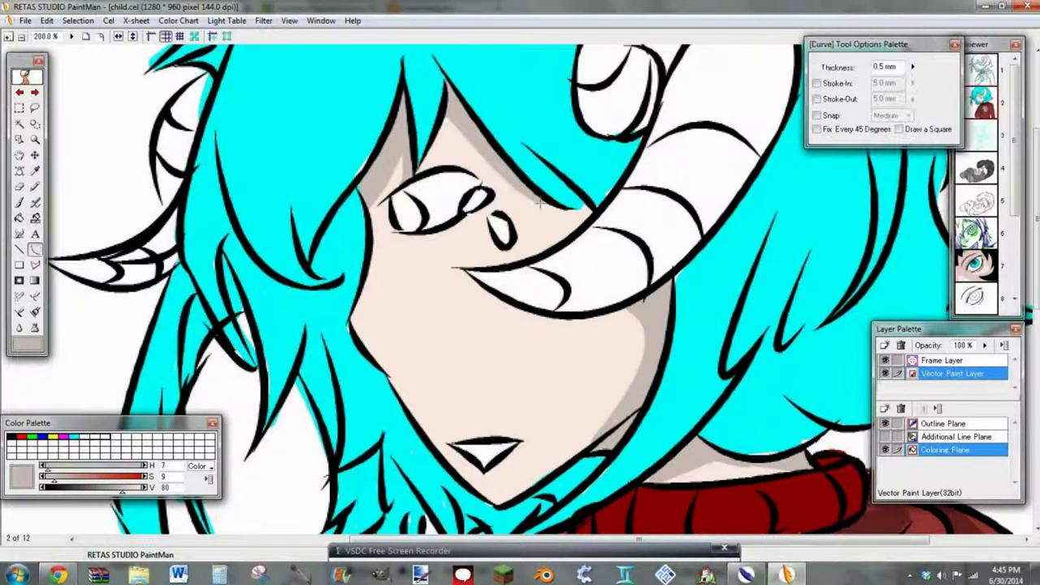
{"action": "left_click", "coordinate": [20, 187]}
{"action": "left_click_drag", "start_coordinate": [404, 162], "coordinate": [405, 185]}
{"action": "left_click", "coordinate": [35, 170]}
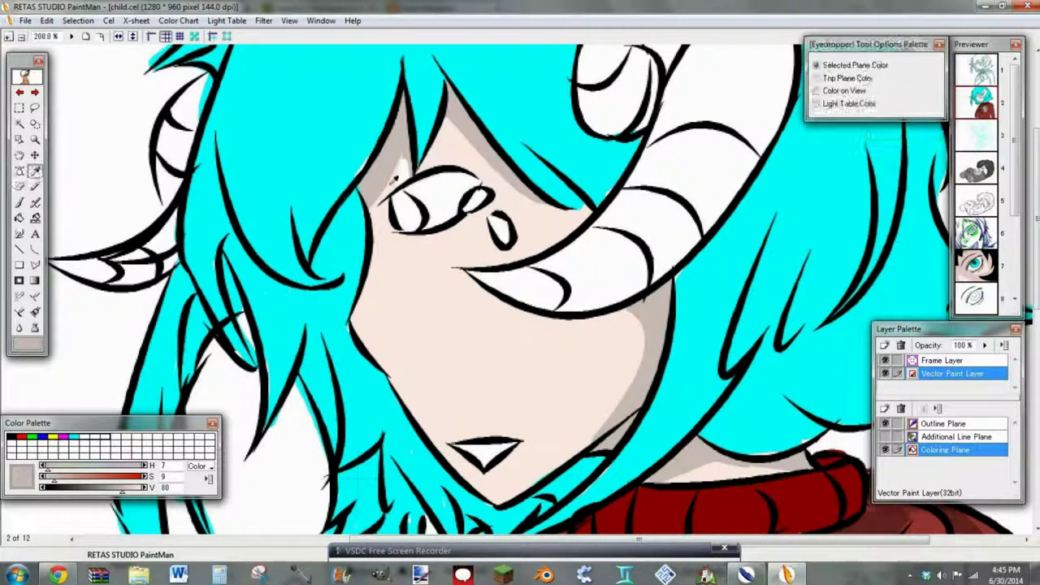
{"action": "left_click", "coordinate": [394, 176]}
{"action": "left_click", "coordinate": [20, 217]}
{"action": "left_click", "coordinate": [400, 176]}
{"action": "left_click", "coordinate": [35, 250]}
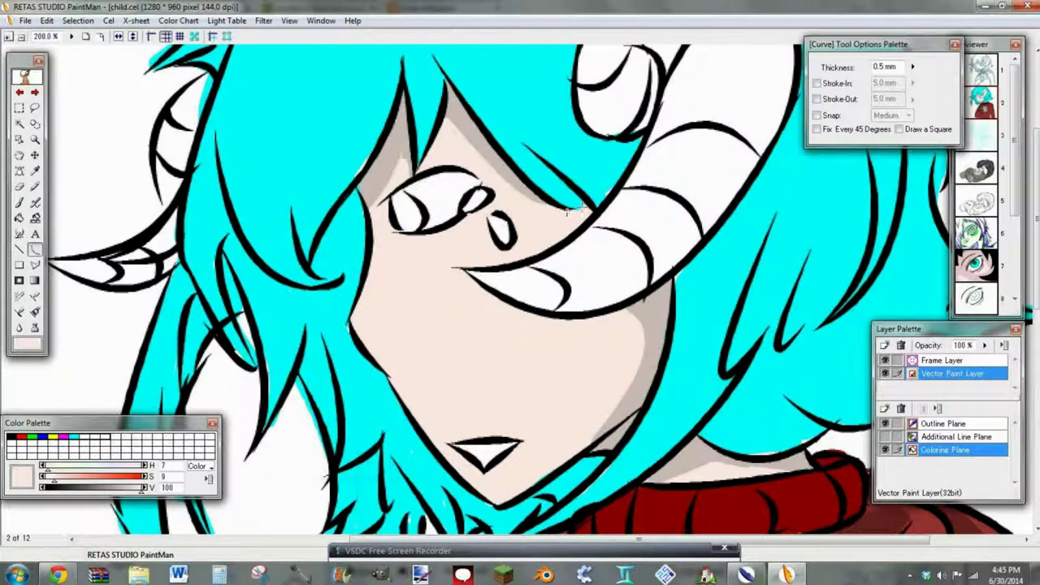
- Sample the skin shadow tone again and add a small filled shadow where the fringe tip meets the large horn
{"action": "left_click", "coordinate": [35, 171]}
{"action": "left_click", "coordinate": [391, 158]}
{"action": "left_click", "coordinate": [35, 249]}
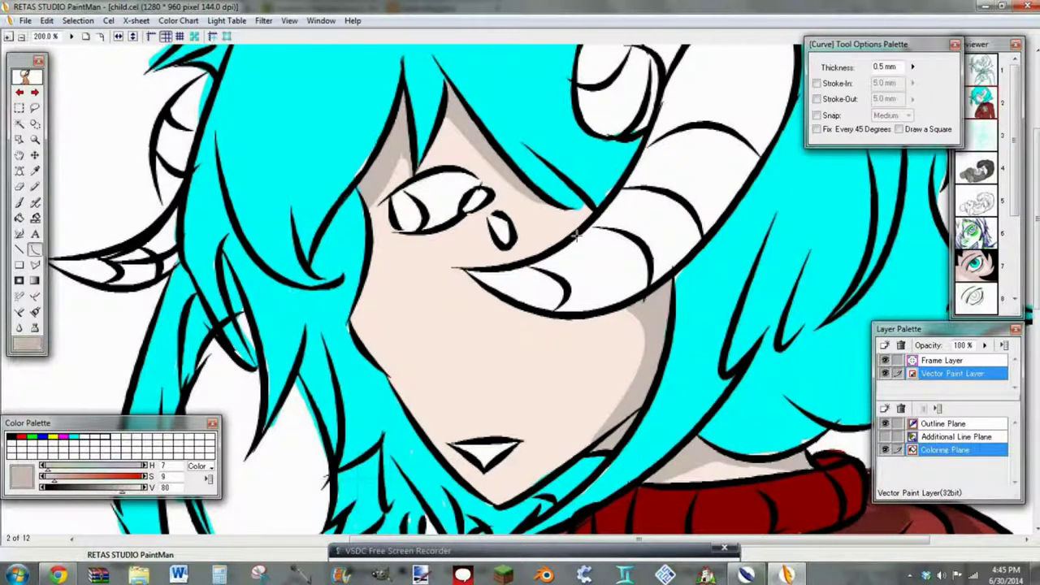
{"action": "key", "text": "f"}
{"action": "left_click", "coordinate": [583, 211]}
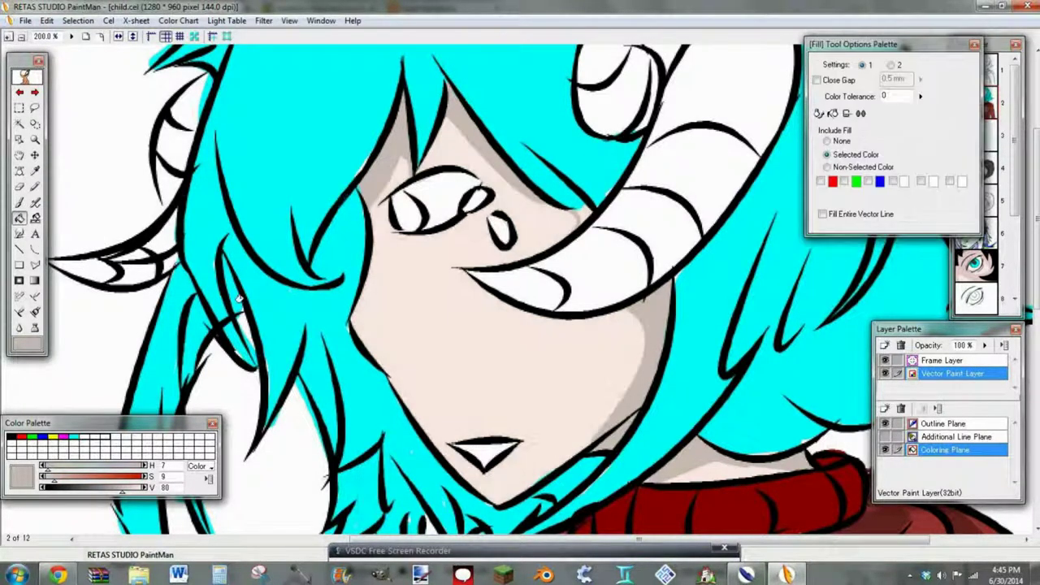
{"action": "key", "text": "b"}
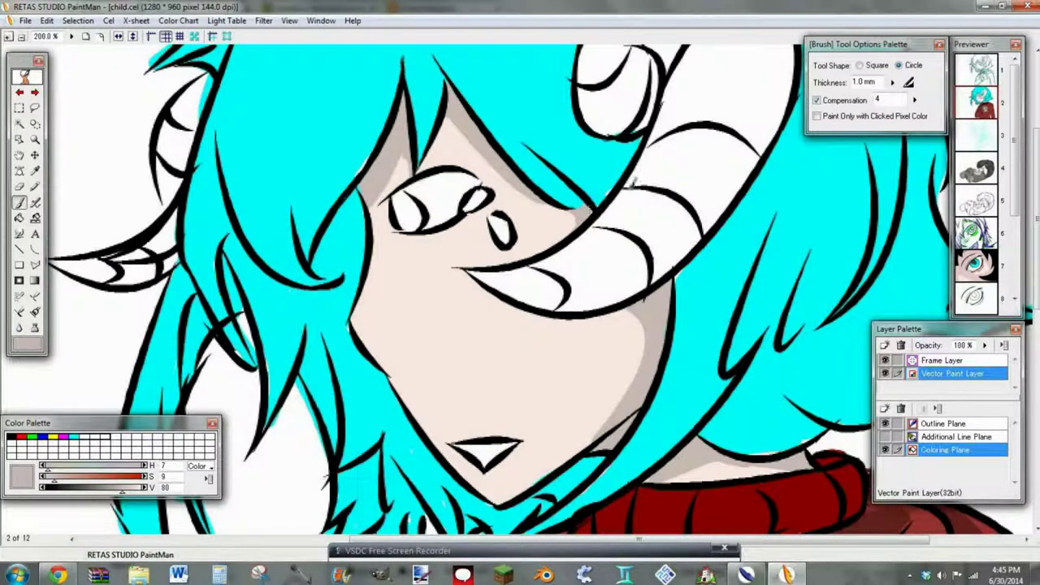
- Curve a shadow boundary along the underside of the large horn across the cheek and fill it with the skin shadow tone
{"action": "key", "text": "c"}
{"action": "left_click", "coordinate": [461, 287]}
{"action": "left_click_drag", "start_coordinate": [468, 291], "coordinate": [645, 304]}
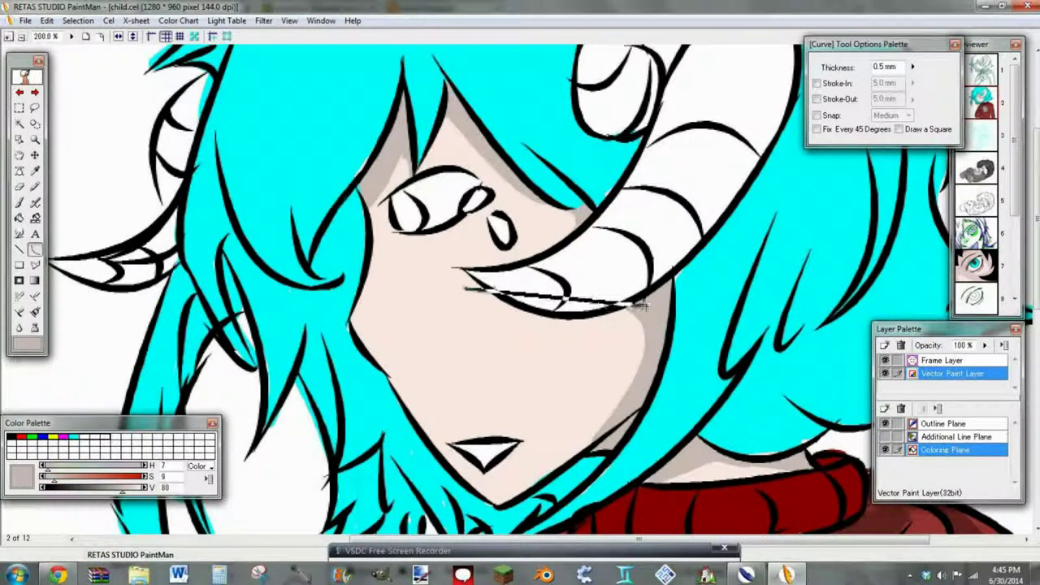
{"action": "left_click", "coordinate": [618, 383]}
{"action": "left_click_drag", "start_coordinate": [597, 344], "coordinate": [654, 320]}
{"action": "left_click", "coordinate": [651, 307]}
{"action": "key", "text": "ctrl+z"}
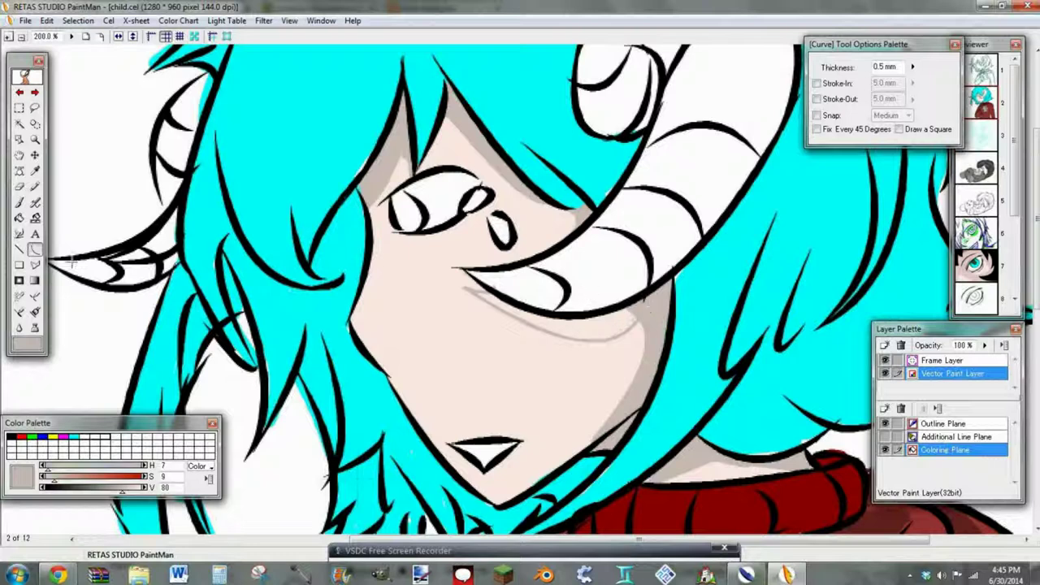
{"action": "left_click", "coordinate": [20, 217]}
{"action": "left_click", "coordinate": [561, 326]}
- Outline and fill a small skin shadow on the chin beneath the mouth, then save the drawing
{"action": "left_click", "coordinate": [35, 249]}
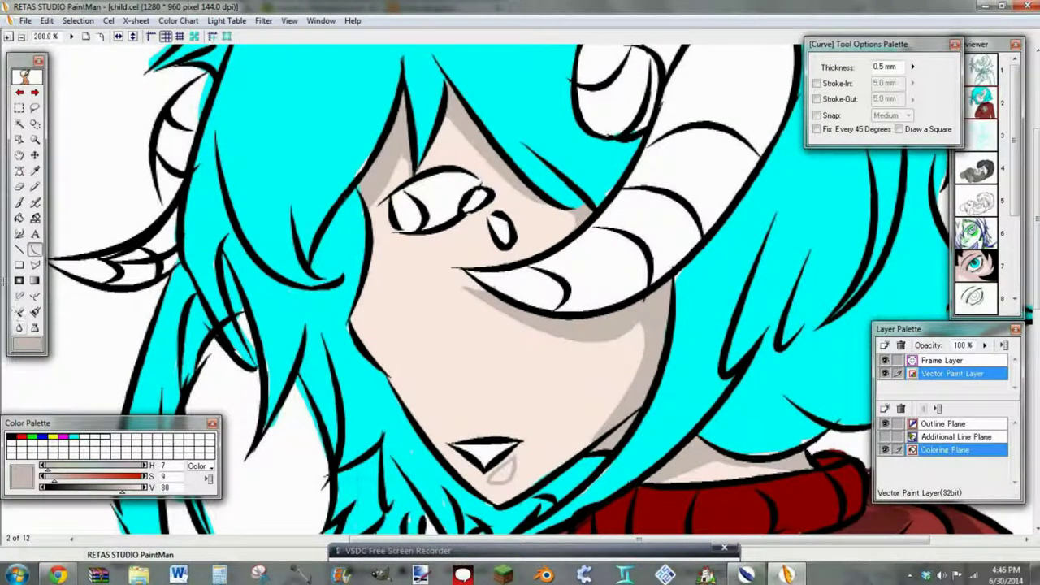
{"action": "key", "text": "f"}
{"action": "left_click", "coordinate": [35, 250]}
{"action": "left_click", "coordinate": [87, 37]}
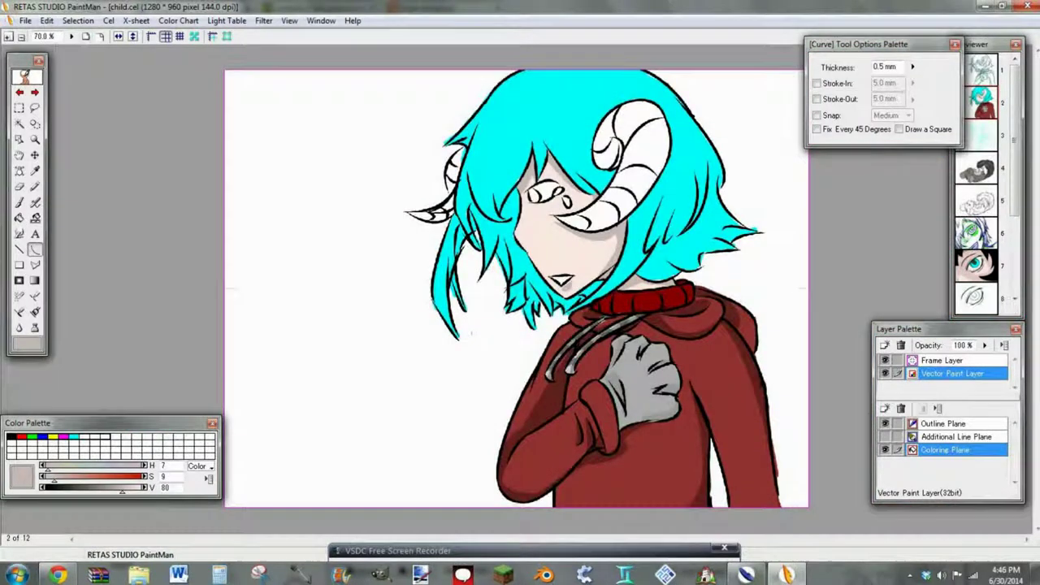
{"action": "left_click", "coordinate": [25, 20]}
{"action": "left_click", "coordinate": [50, 89]}
- Lighten the skin shadow tone to V 90 and refill the horn, chin, forehead and neck shadows with it
{"action": "left_click_drag", "start_coordinate": [123, 491], "coordinate": [131, 491]}
{"action": "left_click", "coordinate": [9, 36]}
{"action": "left_click", "coordinate": [20, 217]}
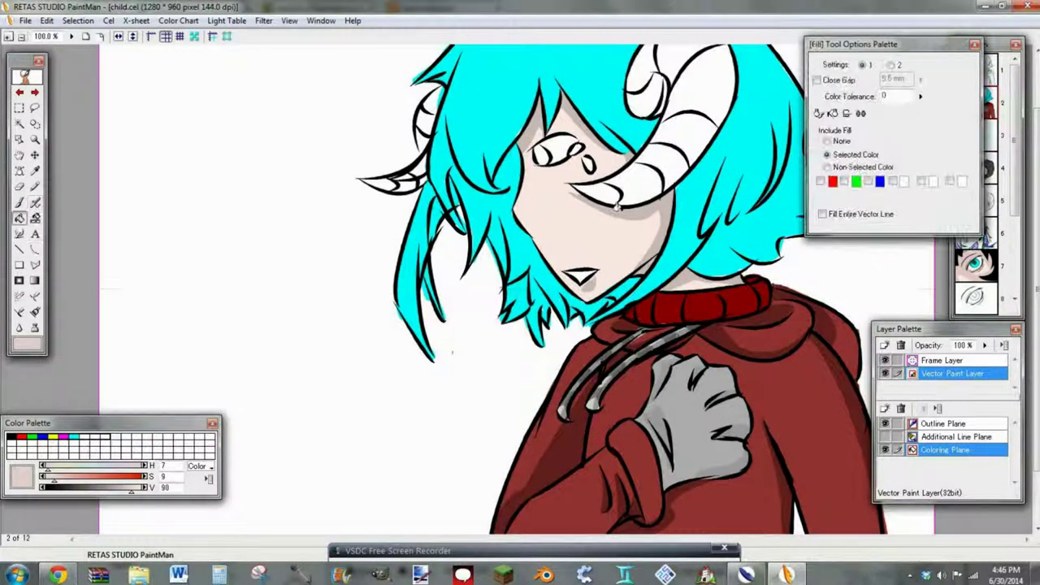
{"action": "left_click", "coordinate": [634, 213]}
{"action": "left_click", "coordinate": [589, 284]}
{"action": "left_click", "coordinate": [530, 123]}
{"action": "left_click", "coordinate": [574, 112]}
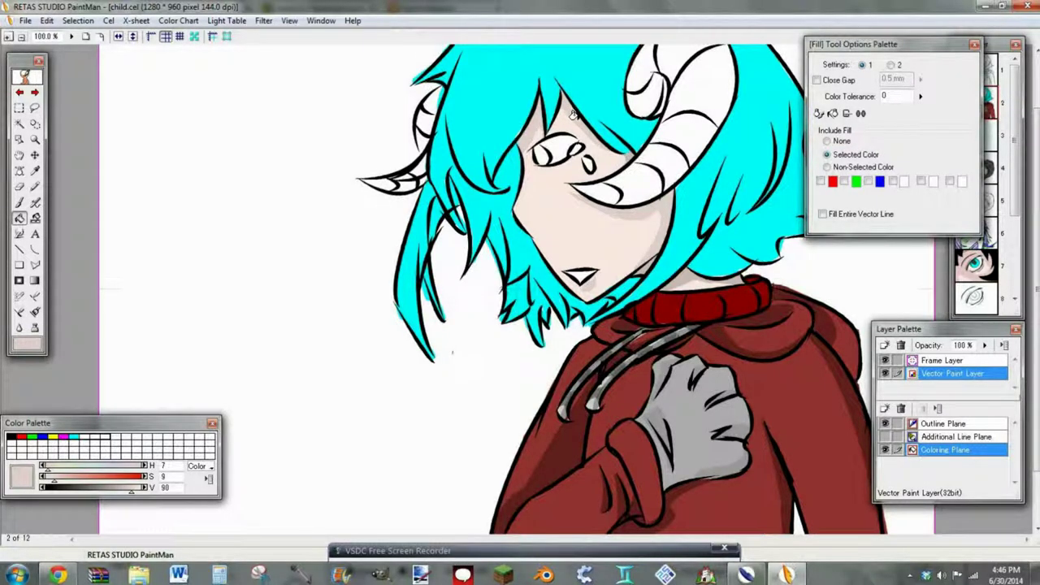
{"action": "left_click", "coordinate": [684, 282]}
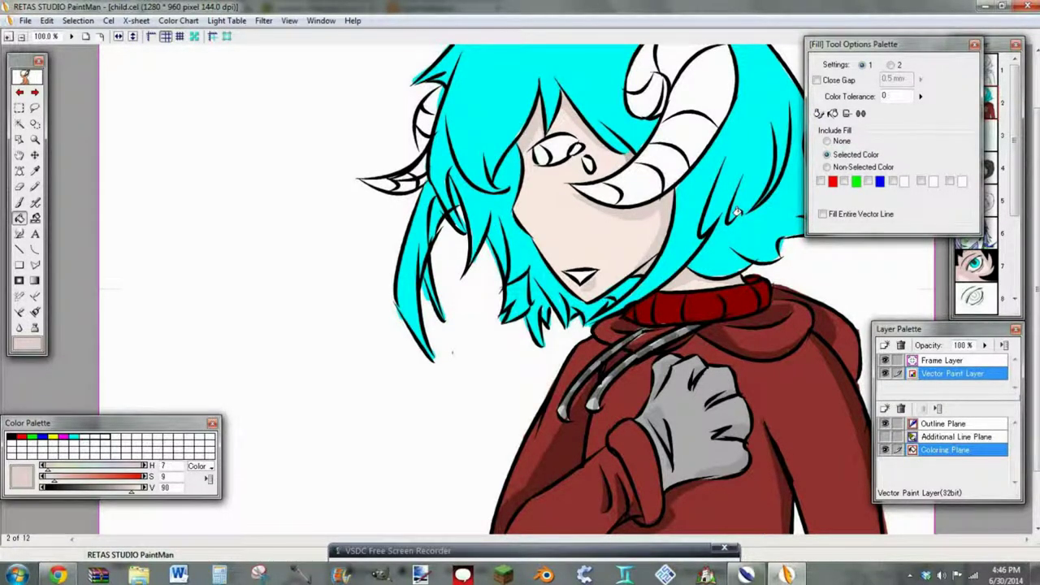
- Choose the cyan hair colour and darken it to V 71 as the hair shadow tone
{"action": "key", "text": "ctrl+minus"}
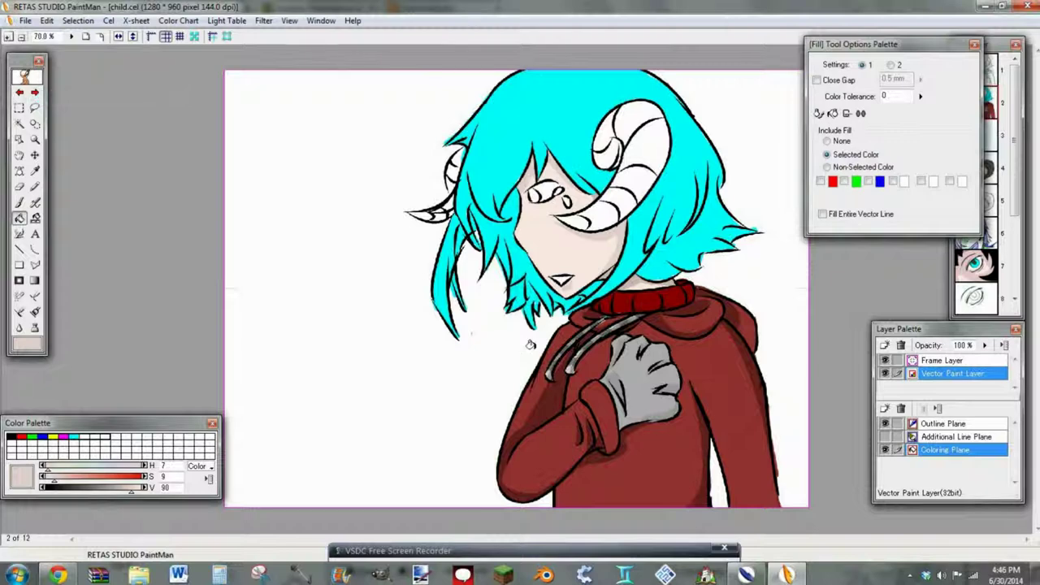
{"action": "left_click", "coordinate": [35, 171]}
{"action": "left_click", "coordinate": [74, 437]}
{"action": "left_click_drag", "start_coordinate": [141, 490], "coordinate": [113, 491]}
- Curve a shadow boundary beneath the curled fringe lock beside the face and paint the enclosed hair in dark teal
{"action": "left_click", "coordinate": [35, 249]}
{"action": "left_click", "coordinate": [9, 37]}
{"action": "scroll", "coordinate": [452, 351], "scroll_direction": "up", "scroll_amount": 1}
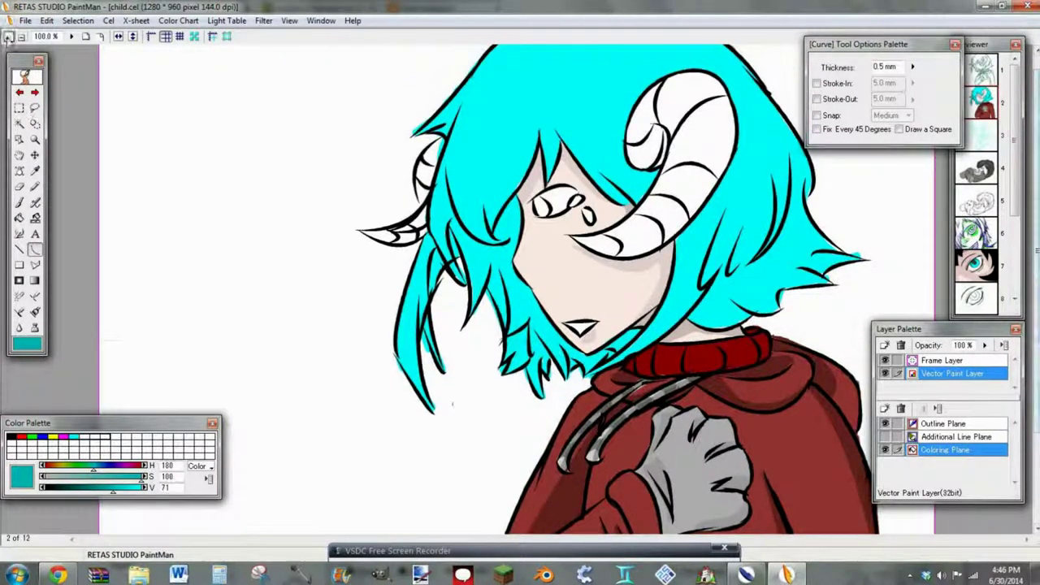
{"action": "key", "text": "ctrl+plus"}
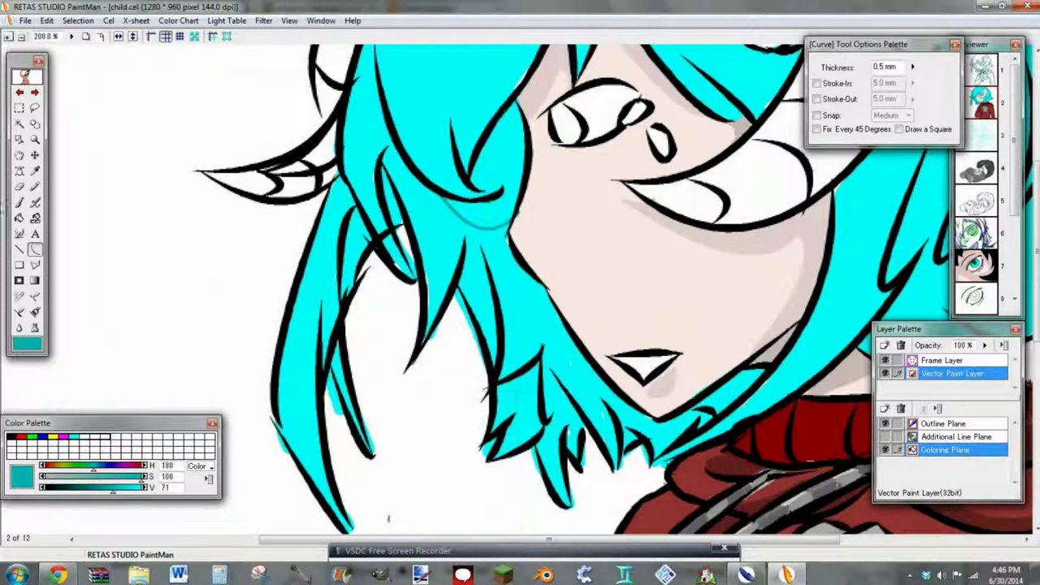
{"action": "left_click", "coordinate": [19, 218]}
{"action": "left_click", "coordinate": [484, 142]}
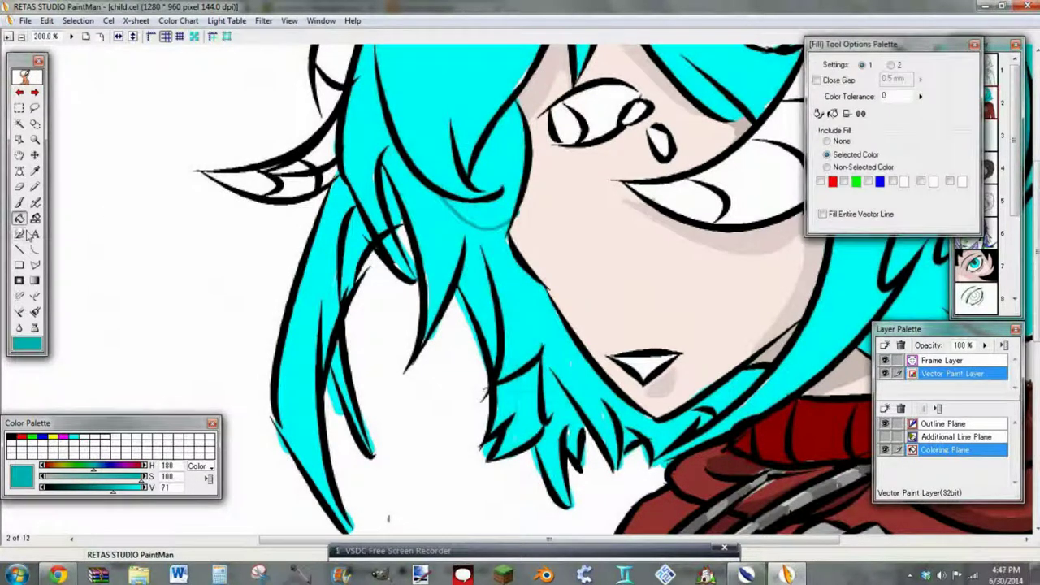
{"action": "key", "text": "b"}
{"action": "mouse_move", "coordinate": [493, 218]}
{"action": "left_mouse_down"}
{"action": "mouse_move", "coordinate": [511, 197]}
{"action": "mouse_move", "coordinate": [525, 125]}
{"action": "mouse_move", "coordinate": [476, 167]}
{"action": "mouse_move", "coordinate": [482, 183]}
{"action": "mouse_move", "coordinate": [510, 181]}
{"action": "left_mouse_up"}
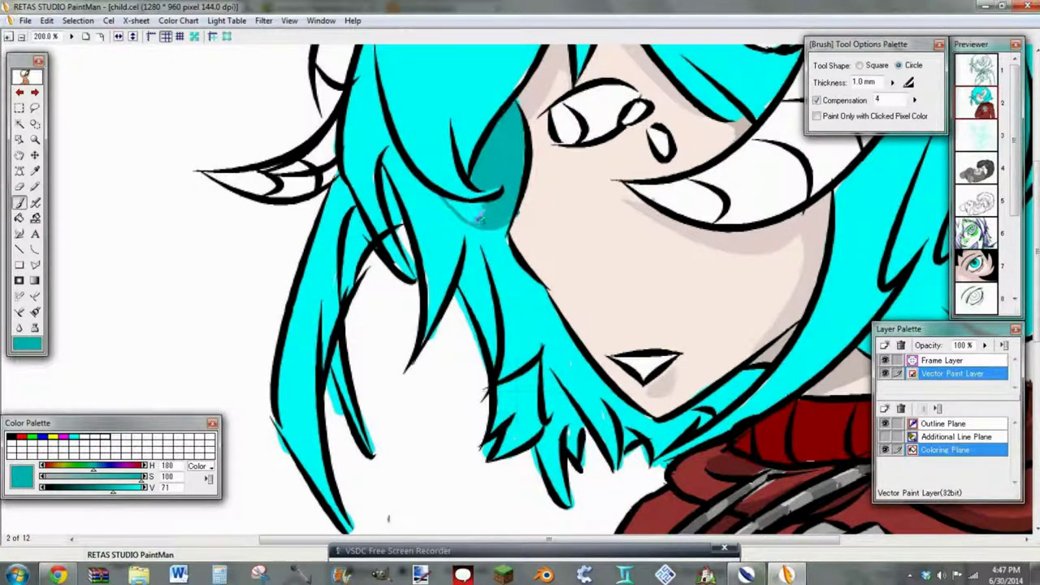
{"action": "left_click_drag", "start_coordinate": [463, 202], "coordinate": [488, 204]}
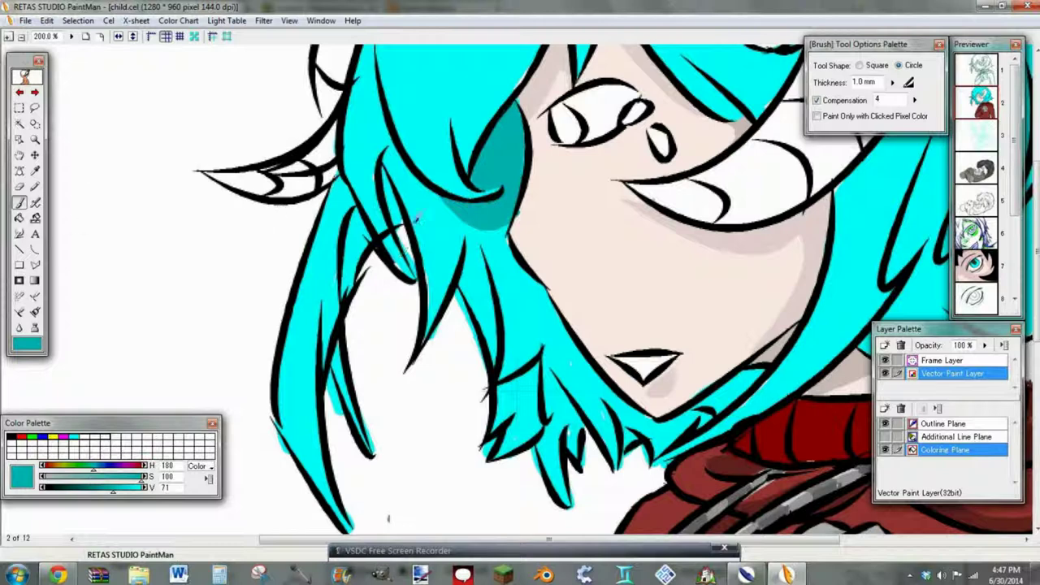
- Brush dark teal into the narrow strand near the small horn, and outline and fill a shadow on the adjacent inner lock
{"action": "mouse_move", "coordinate": [378, 163]}
{"action": "left_mouse_down"}
{"action": "mouse_move", "coordinate": [380, 195]}
{"action": "mouse_move", "coordinate": [378, 169]}
{"action": "mouse_move", "coordinate": [397, 220]}
{"action": "left_mouse_up"}
{"action": "left_click_drag", "start_coordinate": [390, 179], "coordinate": [400, 228]}
{"action": "left_click", "coordinate": [35, 250]}
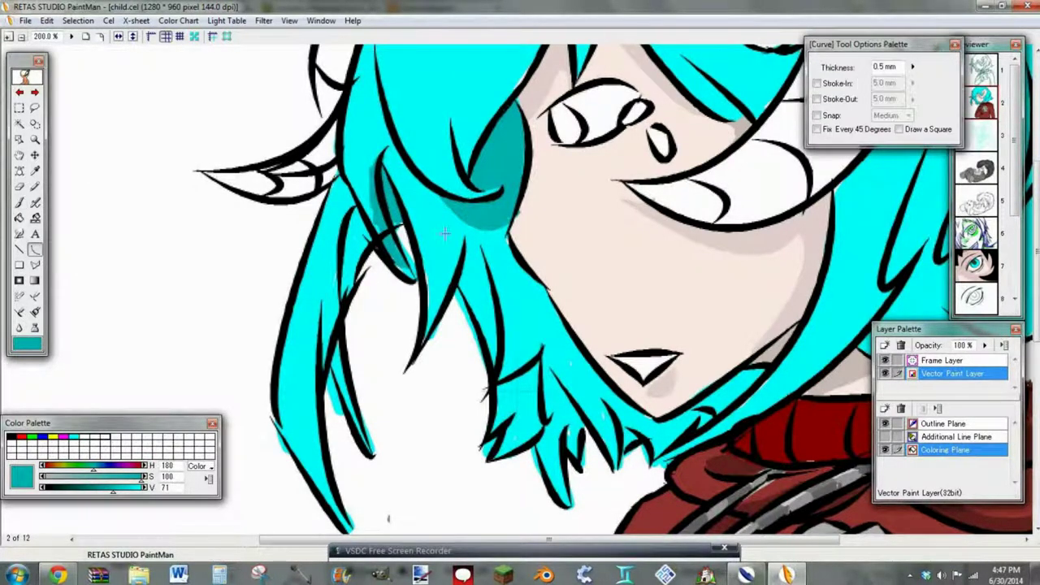
{"action": "left_click_drag", "start_coordinate": [458, 284], "coordinate": [494, 366]}
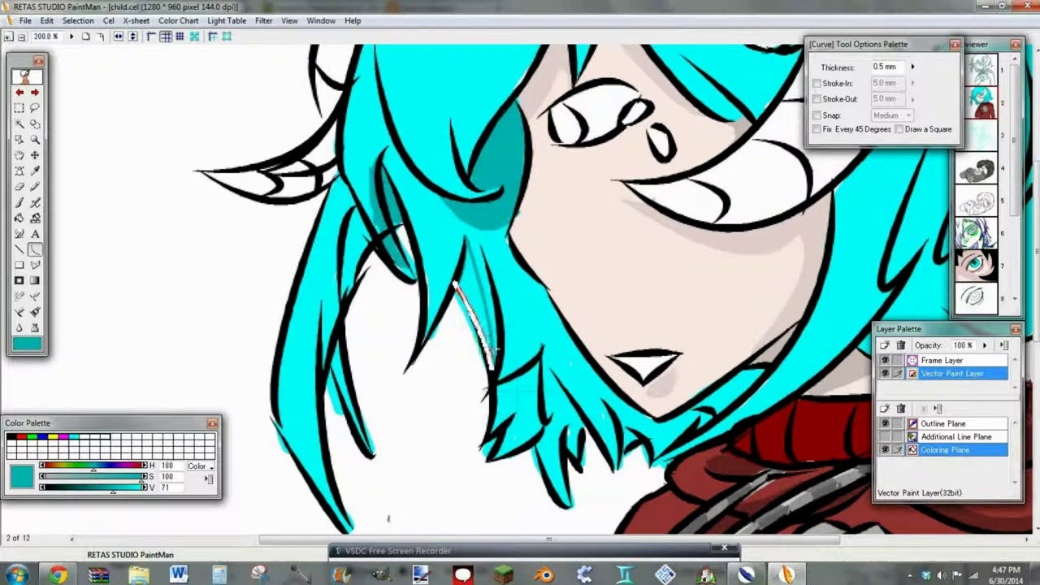
{"action": "left_click", "coordinate": [482, 328]}
{"action": "left_click", "coordinate": [19, 218]}
{"action": "left_click", "coordinate": [466, 285]}
- Curve shadow boundaries across the jagged hair tips below that lock and fill them with dark teal
{"action": "left_click", "coordinate": [35, 249]}
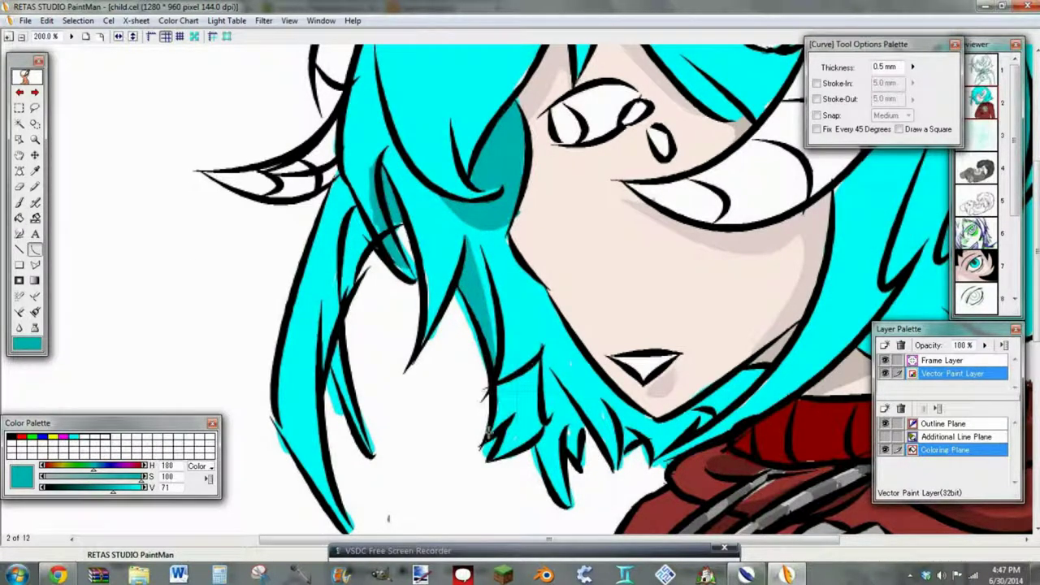
{"action": "left_click", "coordinate": [19, 218]}
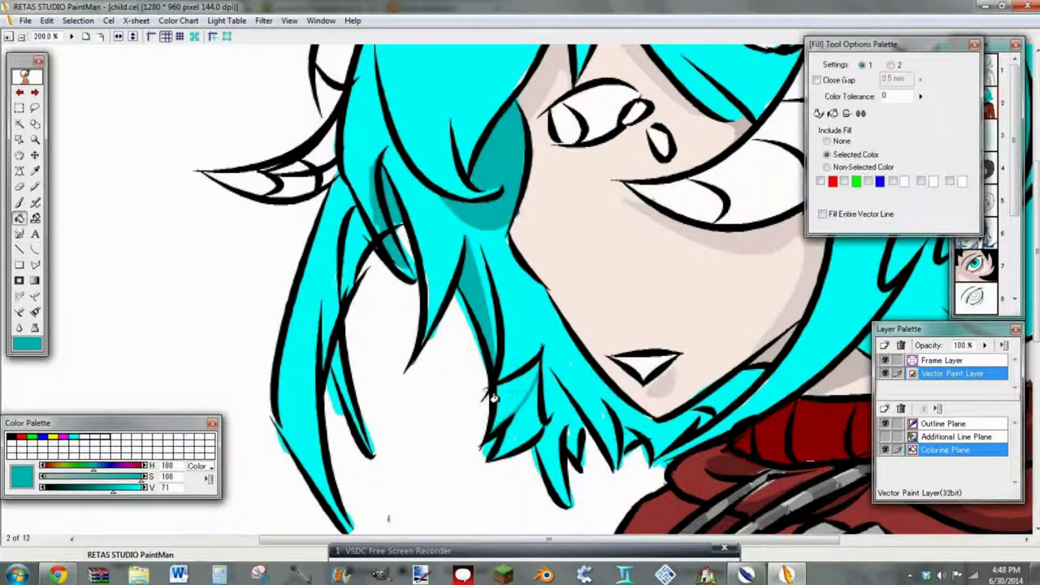
{"action": "left_click", "coordinate": [35, 249]}
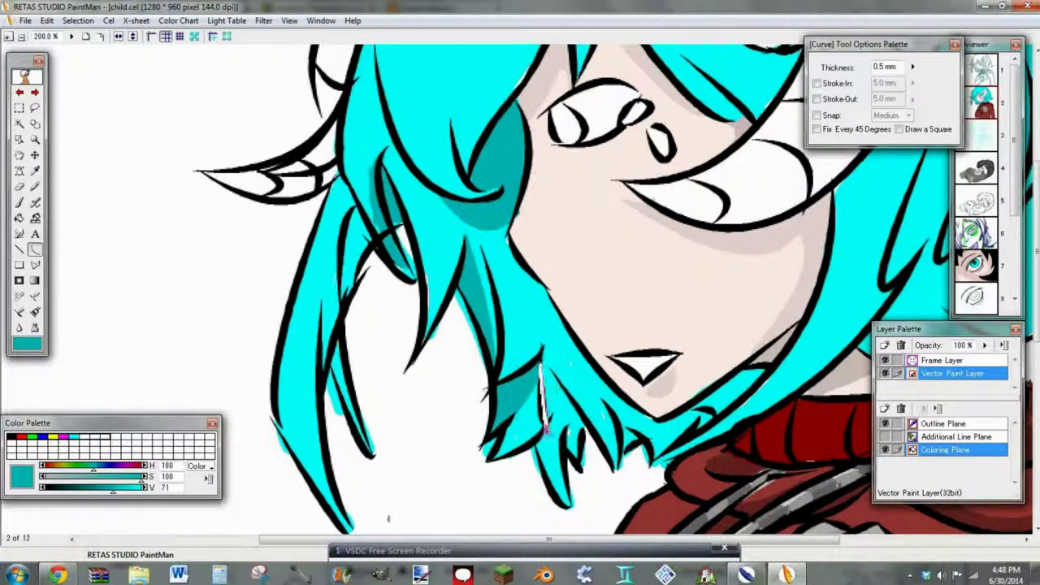
{"action": "left_click", "coordinate": [18, 218]}
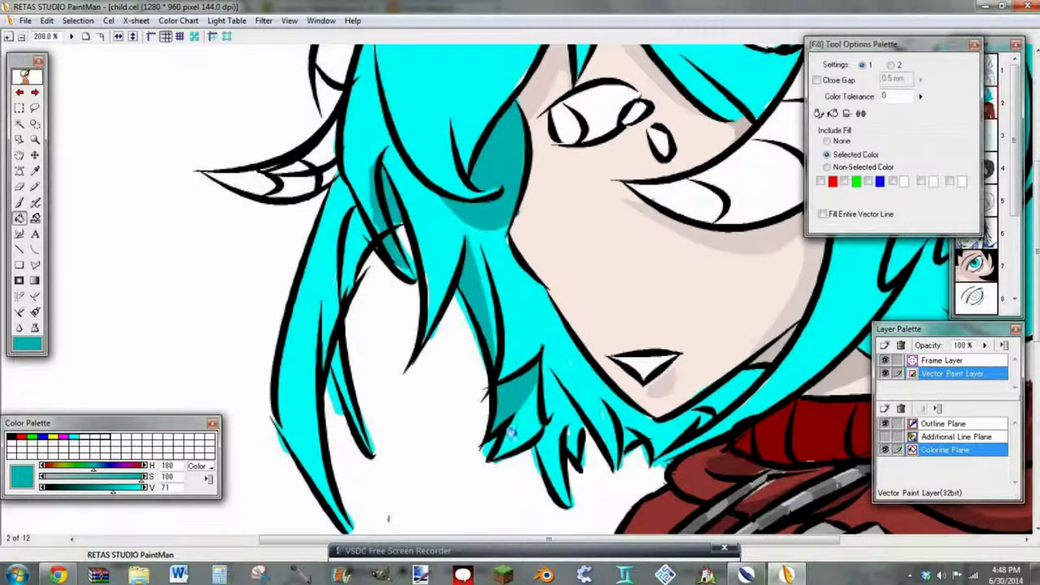
{"action": "left_click", "coordinate": [513, 426]}
- Outline a tapering shadow on the hair strand alongside the jaw and fill it with dark teal
{"action": "left_click", "coordinate": [19, 203]}
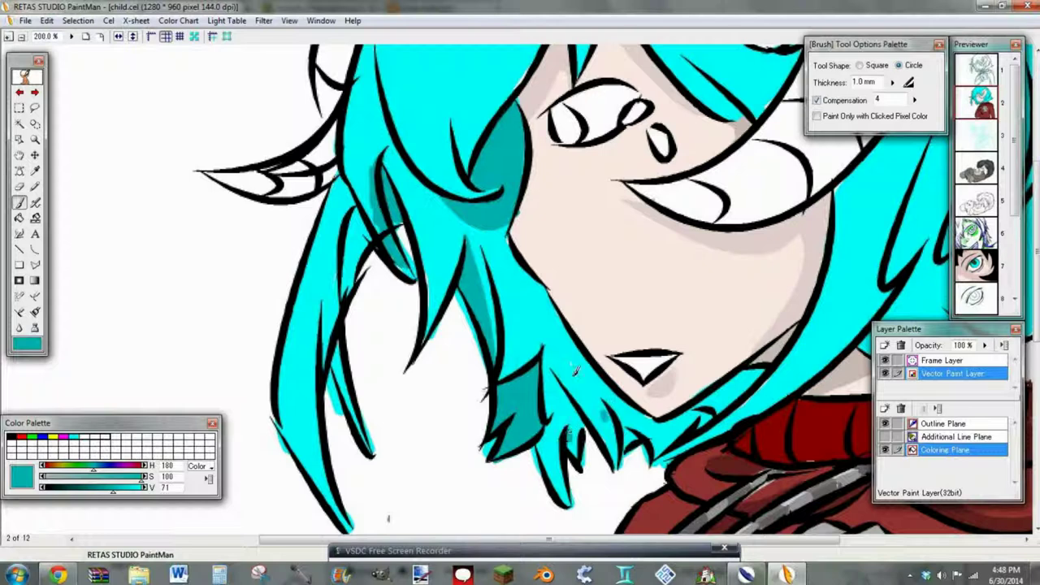
{"action": "left_click", "coordinate": [35, 250]}
{"action": "mouse_move", "coordinate": [570, 361]}
{"action": "left_mouse_down"}
{"action": "mouse_move", "coordinate": [618, 469]}
{"action": "mouse_move", "coordinate": [617, 434]}
{"action": "left_mouse_up"}
{"action": "left_click", "coordinate": [603, 413]}
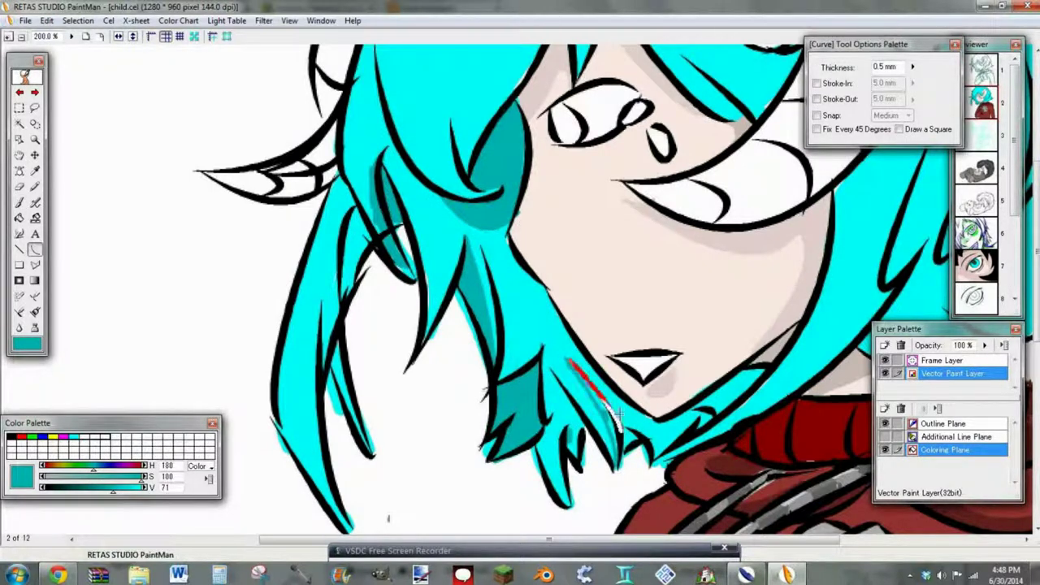
{"action": "left_click", "coordinate": [607, 395]}
{"action": "left_click", "coordinate": [19, 217]}
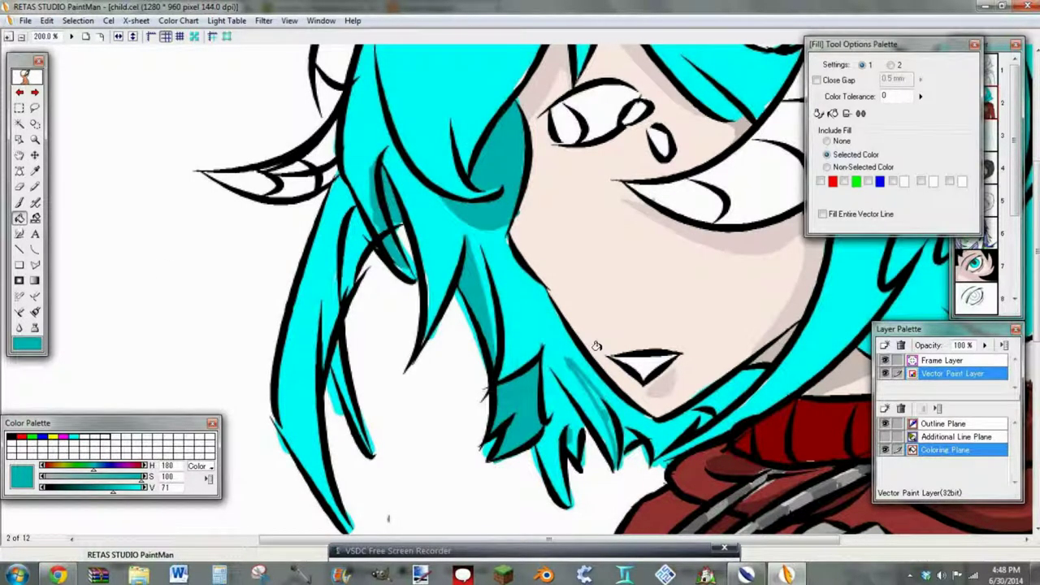
{"action": "key", "text": "b"}
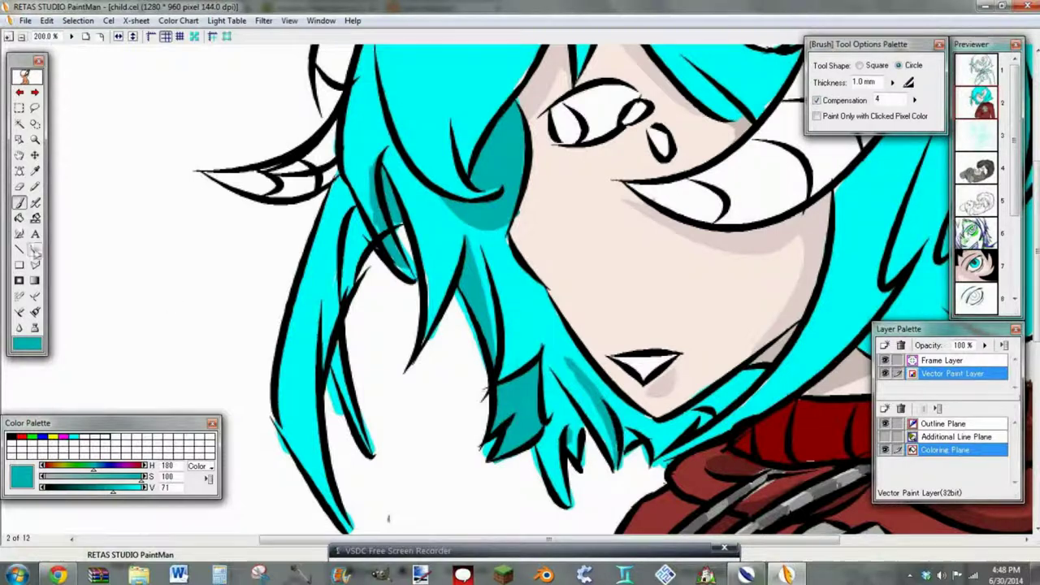
- Curve a shadow boundary across the small jagged hair tips below the mouth and try filling it with dark teal
{"action": "left_click", "coordinate": [34, 251]}
{"action": "left_click_drag", "start_coordinate": [554, 351], "coordinate": [605, 406]}
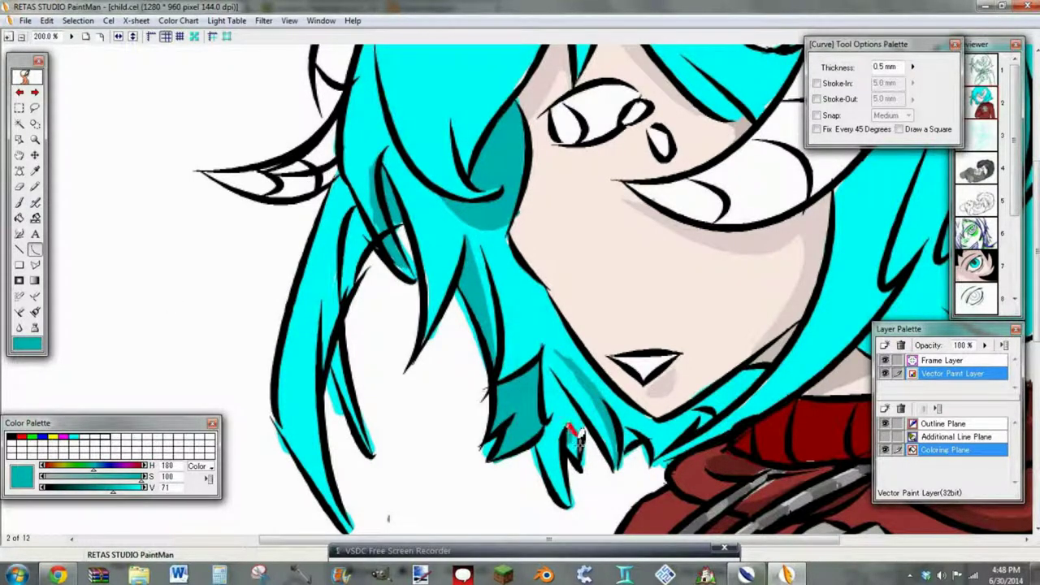
{"action": "key", "text": "f"}
{"action": "left_click", "coordinate": [34, 251]}
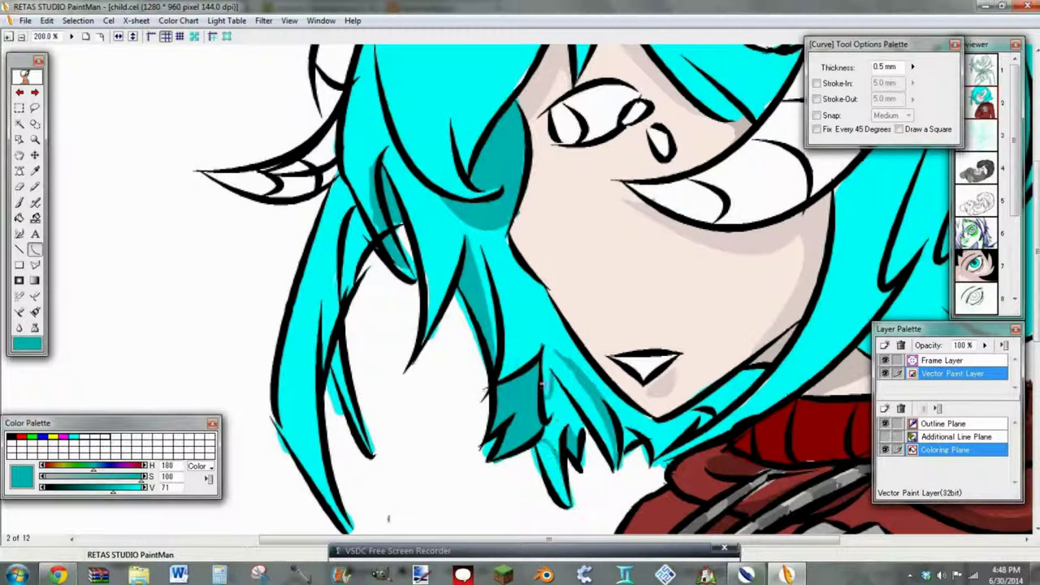
{"action": "key", "text": "f"}
{"action": "left_click", "coordinate": [574, 411]}
{"action": "key", "text": "ctrl+z"}
- Outline the shadow on the hair tips beneath the jaw and brush dark teal through them and the hair under the chin
{"action": "left_click", "coordinate": [34, 250]}
{"action": "mouse_move", "coordinate": [550, 368]}
{"action": "left_mouse_down"}
{"action": "mouse_move", "coordinate": [586, 423]}
{"action": "mouse_move", "coordinate": [583, 448]}
{"action": "left_mouse_up"}
{"action": "left_click", "coordinate": [21, 218]}
{"action": "left_click", "coordinate": [556, 414]}
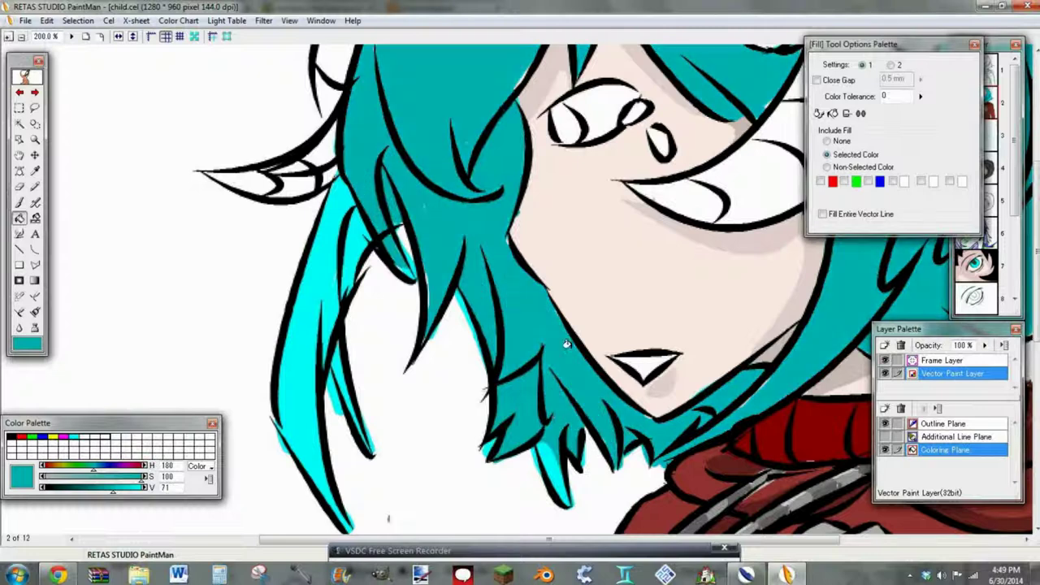
{"action": "key", "text": "ctrl+z"}
{"action": "key", "text": "b"}
{"action": "mouse_move", "coordinate": [568, 426]}
{"action": "left_mouse_down"}
{"action": "mouse_move", "coordinate": [559, 401]}
{"action": "mouse_move", "coordinate": [568, 422]}
{"action": "mouse_move", "coordinate": [582, 416]}
{"action": "left_mouse_up"}
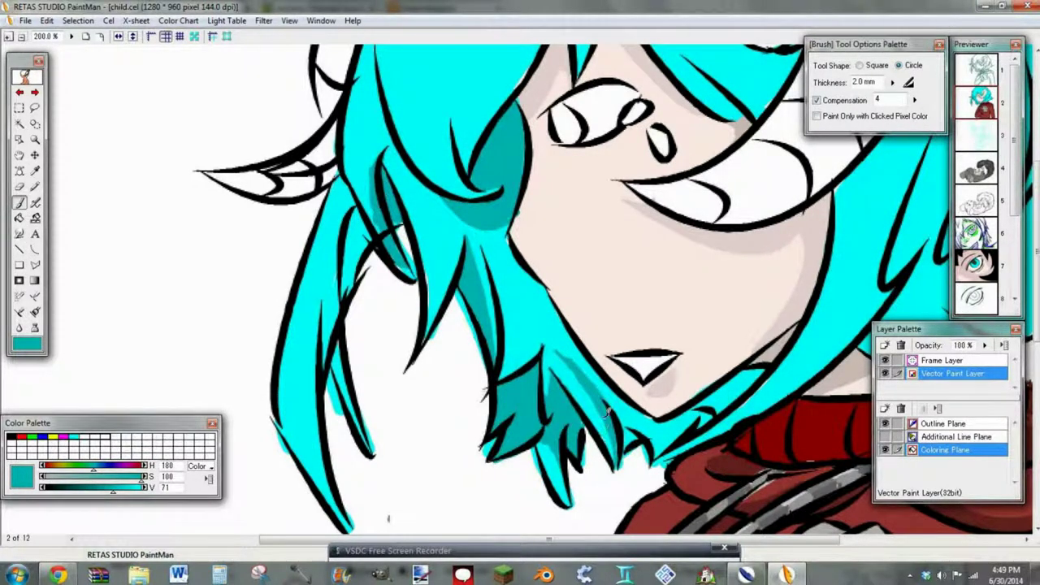
{"action": "mouse_move", "coordinate": [602, 381]}
{"action": "left_mouse_down"}
{"action": "mouse_move", "coordinate": [625, 400]}
{"action": "mouse_move", "coordinate": [632, 437]}
{"action": "mouse_move", "coordinate": [660, 437]}
{"action": "mouse_move", "coordinate": [755, 370]}
{"action": "mouse_move", "coordinate": [709, 400]}
{"action": "mouse_move", "coordinate": [634, 411]}
{"action": "left_mouse_up"}
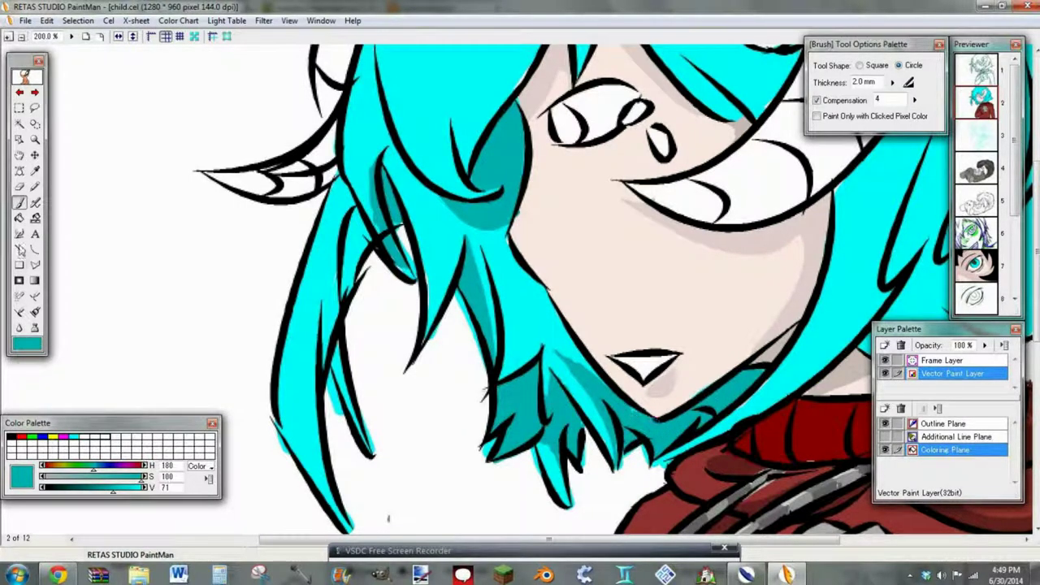
{"action": "left_click", "coordinate": [35, 250]}
{"action": "left_click_drag", "start_coordinate": [554, 350], "coordinate": [599, 374]}
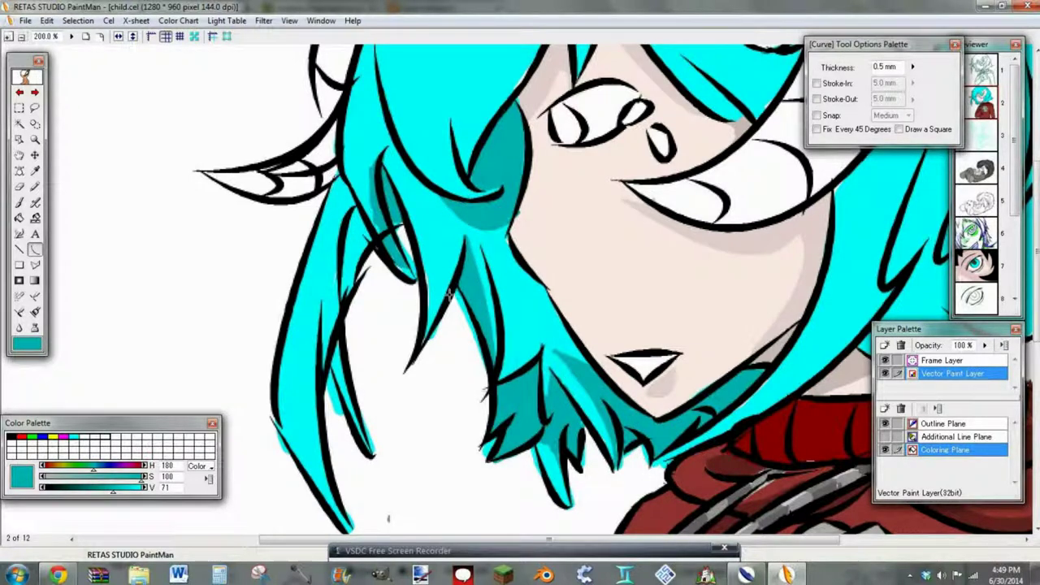
- Curve shadow boundaries on the thin inner strand at the root of the long hanging lock and fill them with dark teal
{"action": "left_click_drag", "start_coordinate": [347, 231], "coordinate": [340, 316]}
{"action": "left_click", "coordinate": [333, 252]}
{"action": "left_click_drag", "start_coordinate": [356, 202], "coordinate": [341, 316]}
{"action": "left_click", "coordinate": [363, 231]}
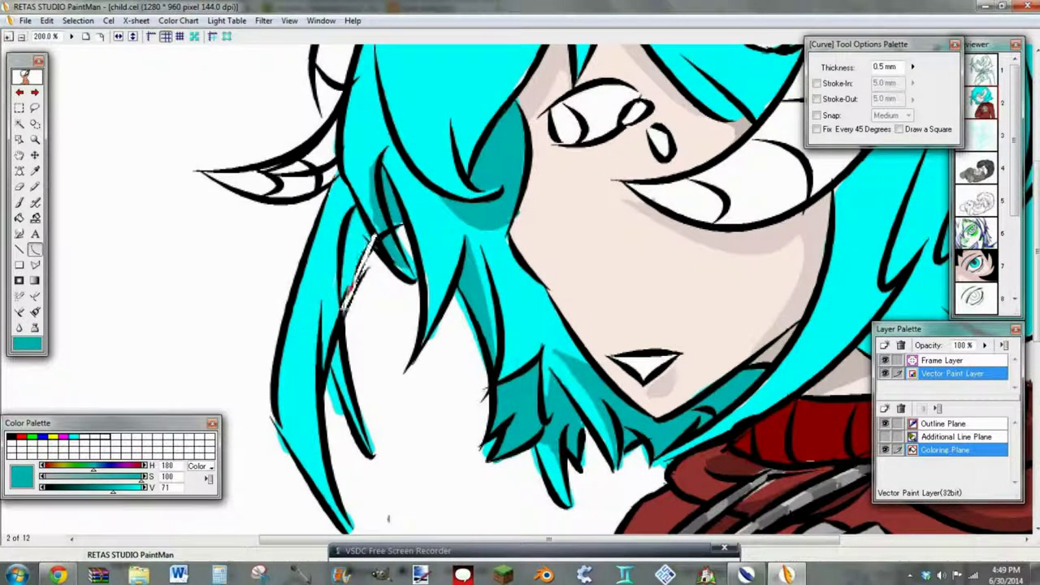
{"action": "left_click", "coordinate": [346, 264]}
{"action": "left_click", "coordinate": [20, 218]}
{"action": "left_click", "coordinate": [352, 240]}
- Outline a shadow along the inner edge of the long hanging lock and paint it dark teal
{"action": "left_click", "coordinate": [35, 250]}
{"action": "mouse_move", "coordinate": [322, 381]}
{"action": "left_mouse_down"}
{"action": "mouse_move", "coordinate": [332, 269]}
{"action": "mouse_move", "coordinate": [317, 280]}
{"action": "mouse_move", "coordinate": [323, 308]}
{"action": "mouse_move", "coordinate": [309, 248]}
{"action": "mouse_move", "coordinate": [335, 300]}
{"action": "mouse_move", "coordinate": [328, 355]}
{"action": "mouse_move", "coordinate": [337, 271]}
{"action": "left_mouse_up"}
{"action": "left_click", "coordinate": [312, 309]}
{"action": "left_click", "coordinate": [20, 218]}
{"action": "left_click", "coordinate": [19, 201]}
{"action": "left_click_drag", "start_coordinate": [336, 343], "coordinate": [326, 485]}
- Curve a shadow boundary down the outer side of the long hanging lock and brush the enclosed hair dark teal to the tip
{"action": "left_click", "coordinate": [35, 251]}
{"action": "left_click", "coordinate": [276, 414]}
{"action": "key", "text": "ctrl+z"}
{"action": "left_click_drag", "start_coordinate": [298, 278], "coordinate": [312, 453]}
{"action": "left_click", "coordinate": [275, 357]}
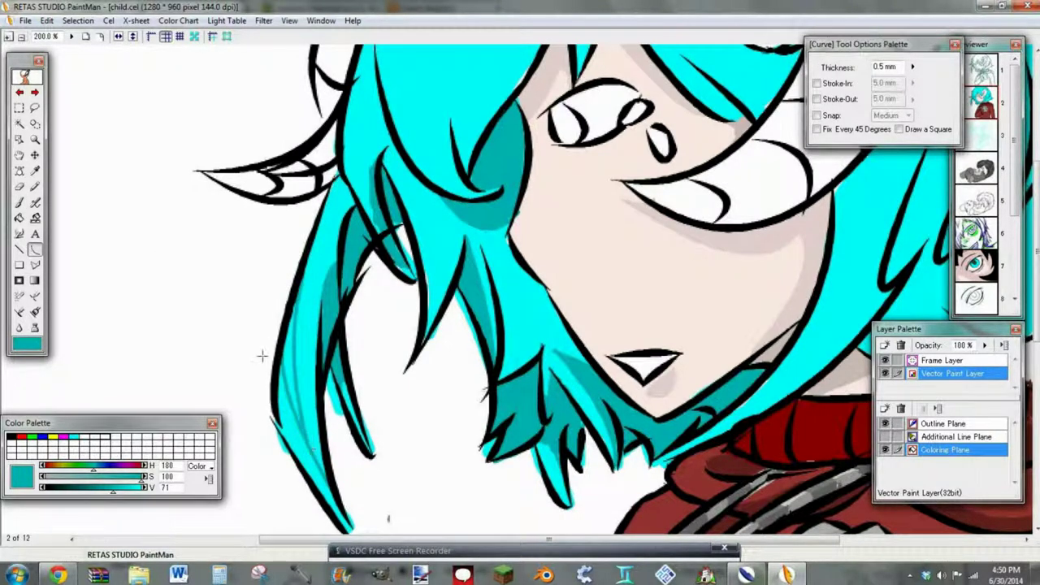
{"action": "left_click", "coordinate": [20, 218]}
{"action": "left_click", "coordinate": [284, 348]}
{"action": "key", "text": "ctrl+z"}
{"action": "left_click", "coordinate": [19, 203]}
{"action": "mouse_move", "coordinate": [283, 385]}
{"action": "left_mouse_down"}
{"action": "mouse_move", "coordinate": [290, 303]}
{"action": "mouse_move", "coordinate": [293, 437]}
{"action": "mouse_move", "coordinate": [295, 421]}
{"action": "mouse_move", "coordinate": [350, 521]}
{"action": "left_mouse_up"}
- Extend the long lock's outer shadow up to its root beside the small horn in dark teal
{"action": "left_click", "coordinate": [35, 249]}
{"action": "left_click_drag", "start_coordinate": [309, 246], "coordinate": [318, 460]}
{"action": "left_click", "coordinate": [270, 411]}
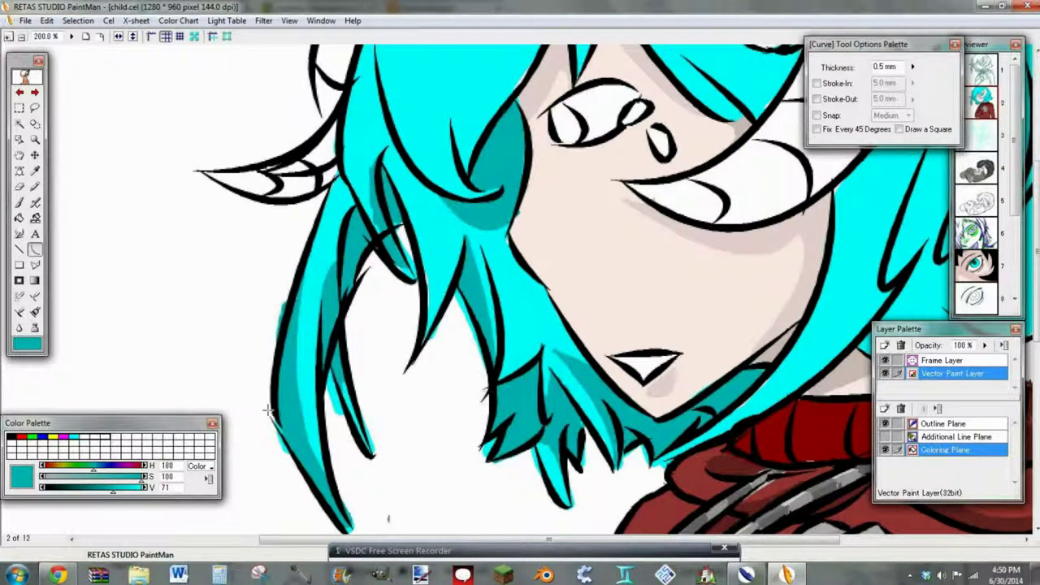
{"action": "left_click", "coordinate": [20, 218]}
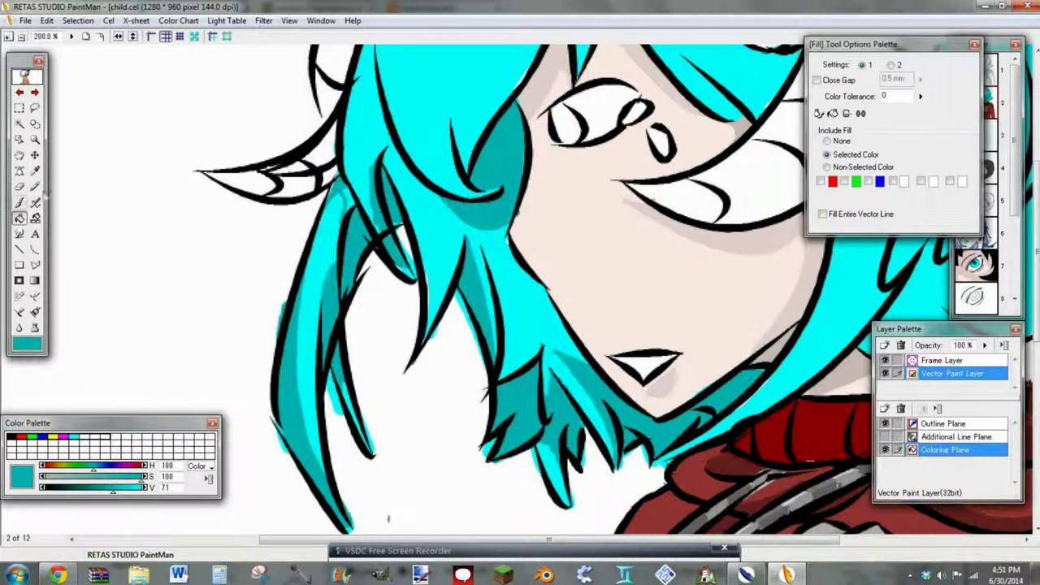
{"action": "key", "text": "b"}
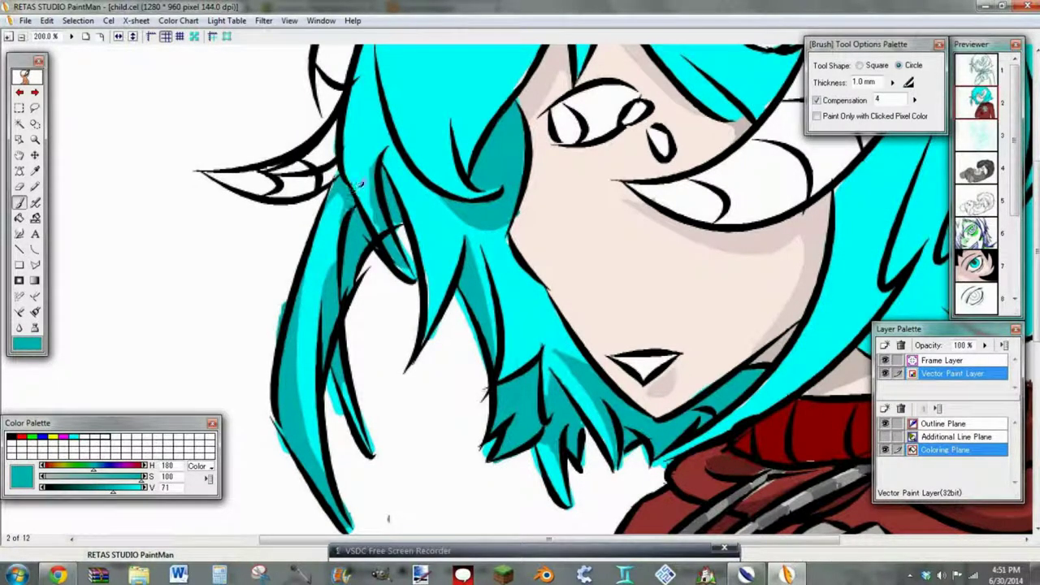
- Outline a narrow shadow on the hair strand beside the small horn and fill it with dark teal
{"action": "left_click", "coordinate": [22, 38]}
{"action": "left_click", "coordinate": [35, 250]}
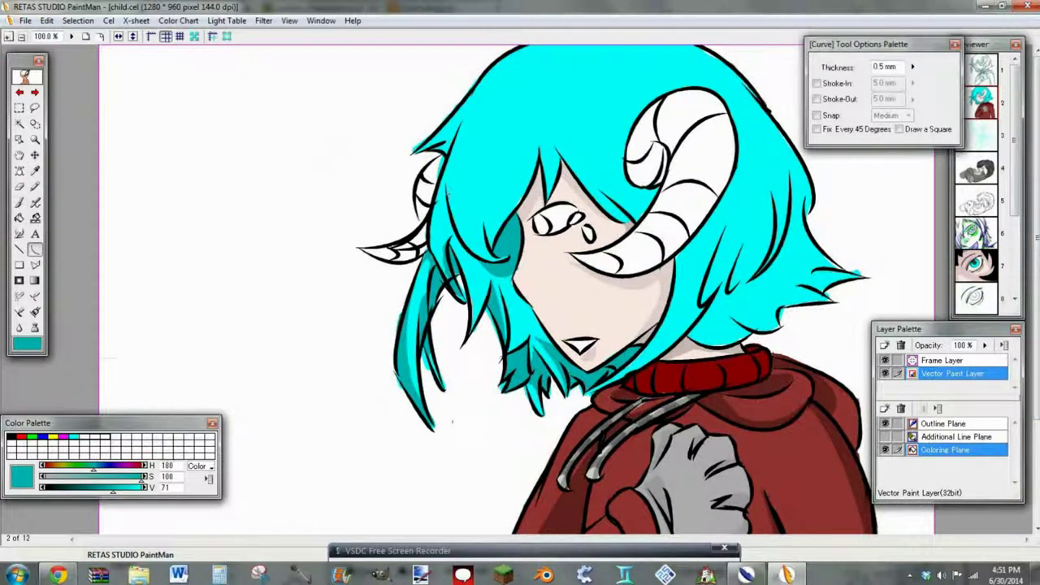
{"action": "left_click_drag", "start_coordinate": [446, 186], "coordinate": [459, 260]}
{"action": "left_click", "coordinate": [442, 272]}
{"action": "left_click", "coordinate": [20, 218]}
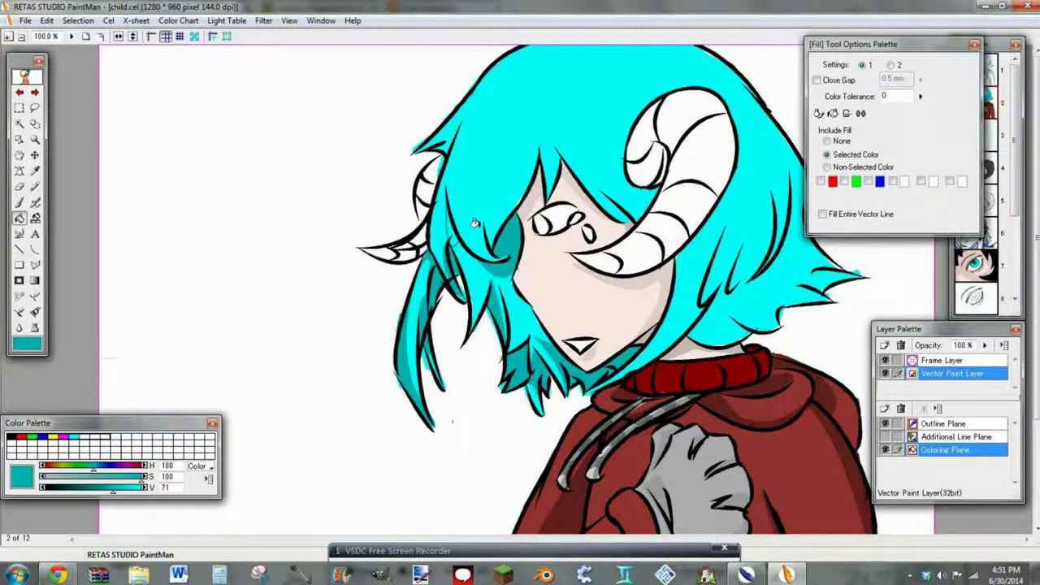
- Curve jagged shadow boundaries beneath the curled fringe lock and along the cheek, filling them with dark teal
{"action": "left_click", "coordinate": [35, 249]}
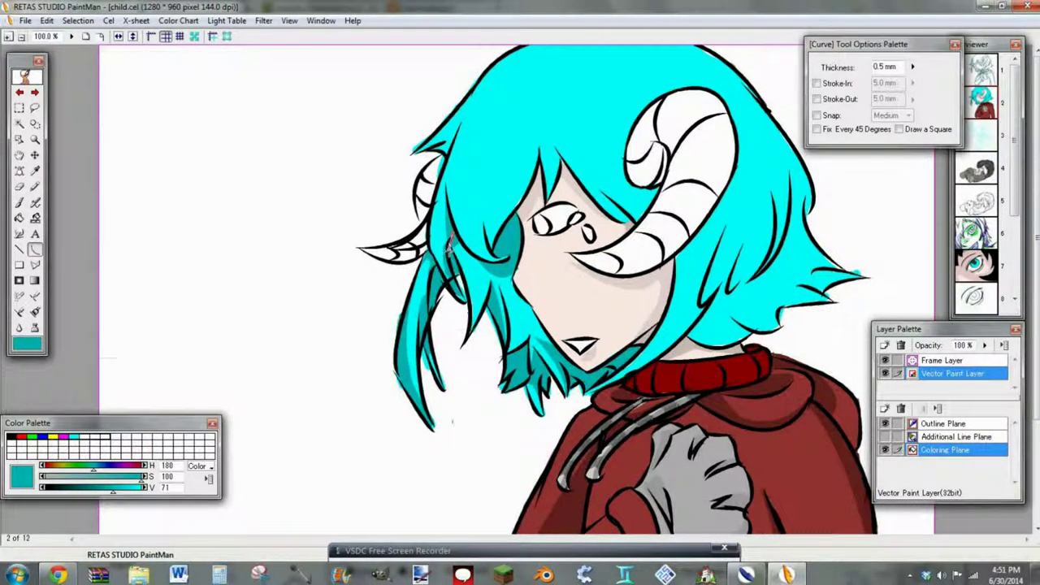
{"action": "left_click_drag", "start_coordinate": [453, 234], "coordinate": [521, 327]}
{"action": "left_click", "coordinate": [20, 219]}
{"action": "left_click", "coordinate": [467, 257]}
{"action": "left_click", "coordinate": [35, 249]}
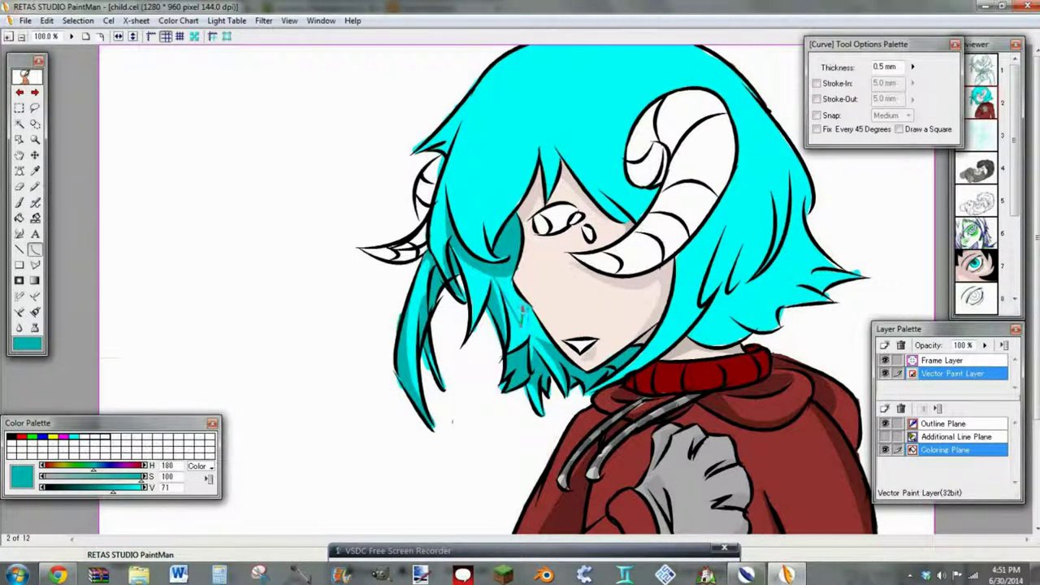
{"action": "left_click", "coordinate": [20, 220]}
{"action": "left_click", "coordinate": [512, 302]}
- Outline a shadow on the pointed lock below the fringe curl and fill it with dark teal
{"action": "left_click", "coordinate": [36, 250]}
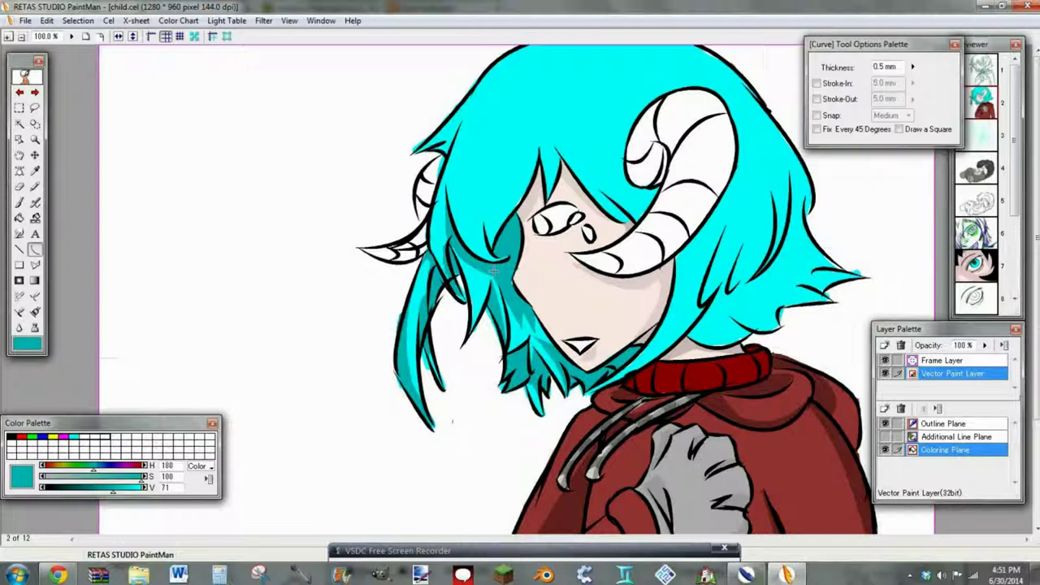
{"action": "left_click_drag", "start_coordinate": [482, 266], "coordinate": [474, 332]}
{"action": "left_click", "coordinate": [20, 232]}
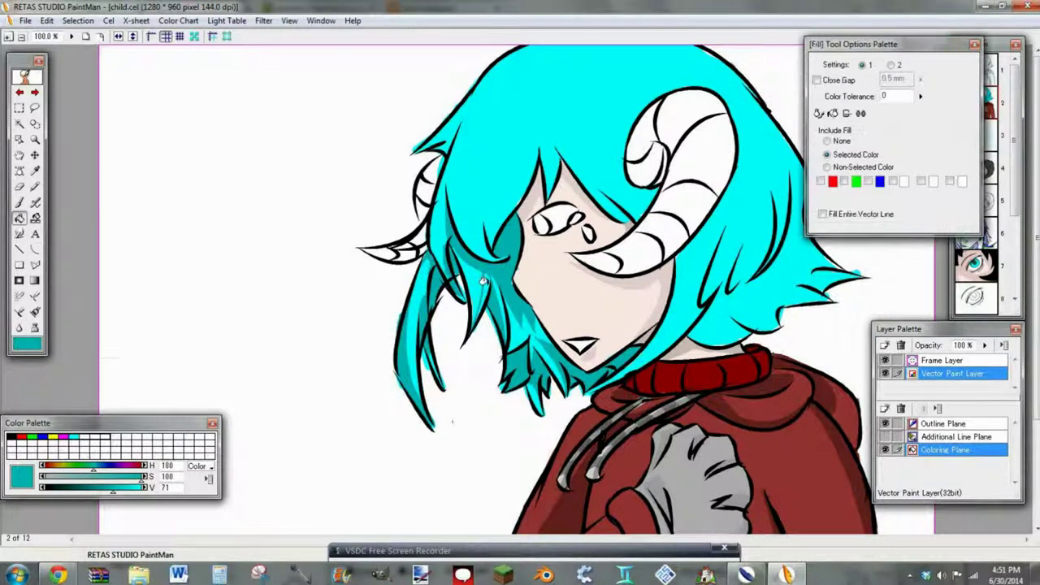
{"action": "left_click", "coordinate": [485, 285]}
- Curve a large pointed shadow on the fringe above the curled lock and brush its interior dark teal
{"action": "left_click", "coordinate": [35, 249]}
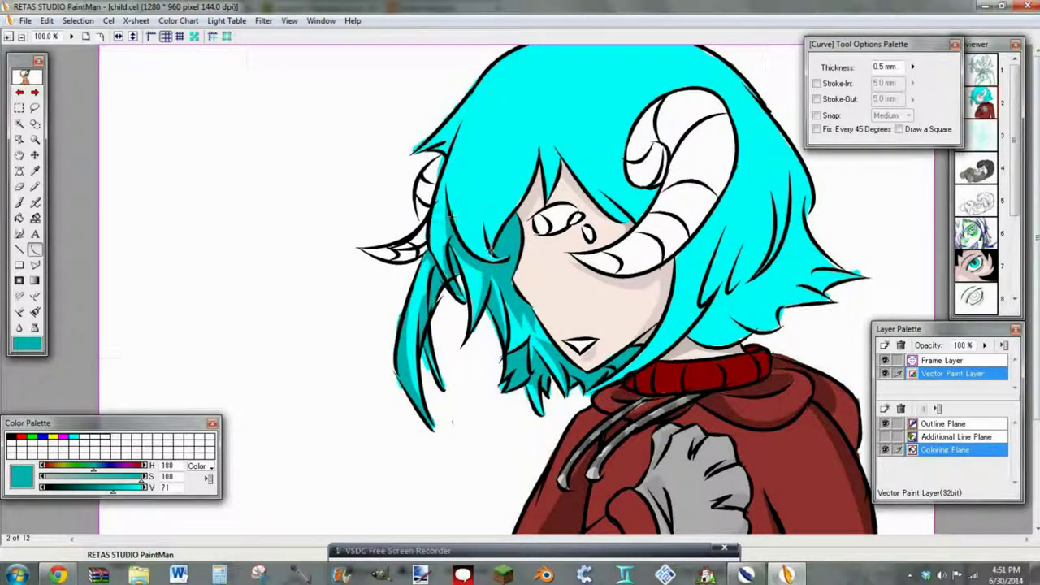
{"action": "mouse_move", "coordinate": [491, 250]}
{"action": "left_mouse_down"}
{"action": "mouse_move", "coordinate": [524, 123]}
{"action": "mouse_move", "coordinate": [516, 211]}
{"action": "left_mouse_up"}
{"action": "left_click", "coordinate": [472, 188]}
{"action": "left_click", "coordinate": [515, 171]}
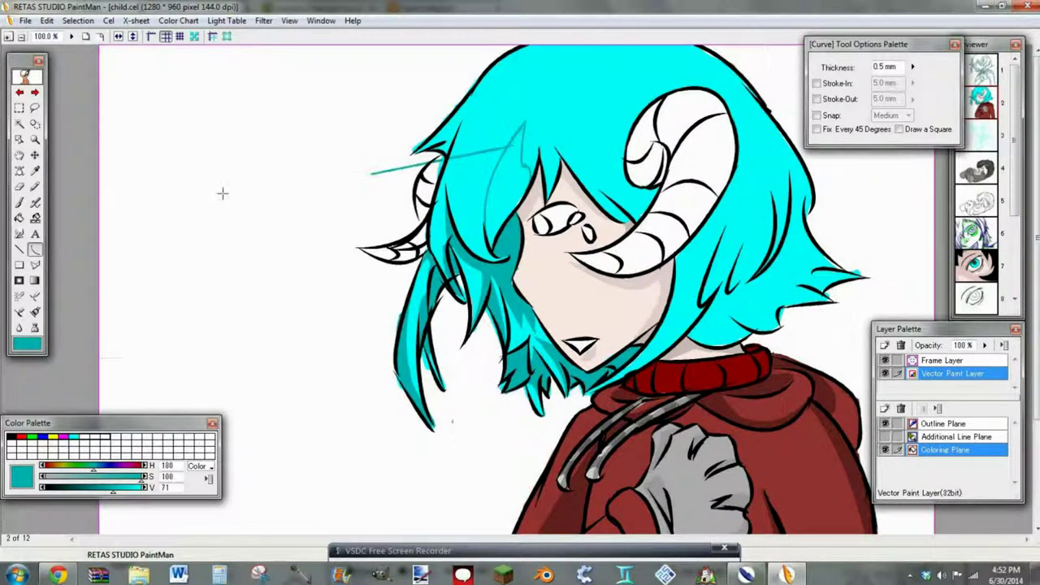
{"action": "left_click", "coordinate": [19, 218]}
{"action": "left_click", "coordinate": [496, 188]}
{"action": "key", "text": "ctrl+z"}
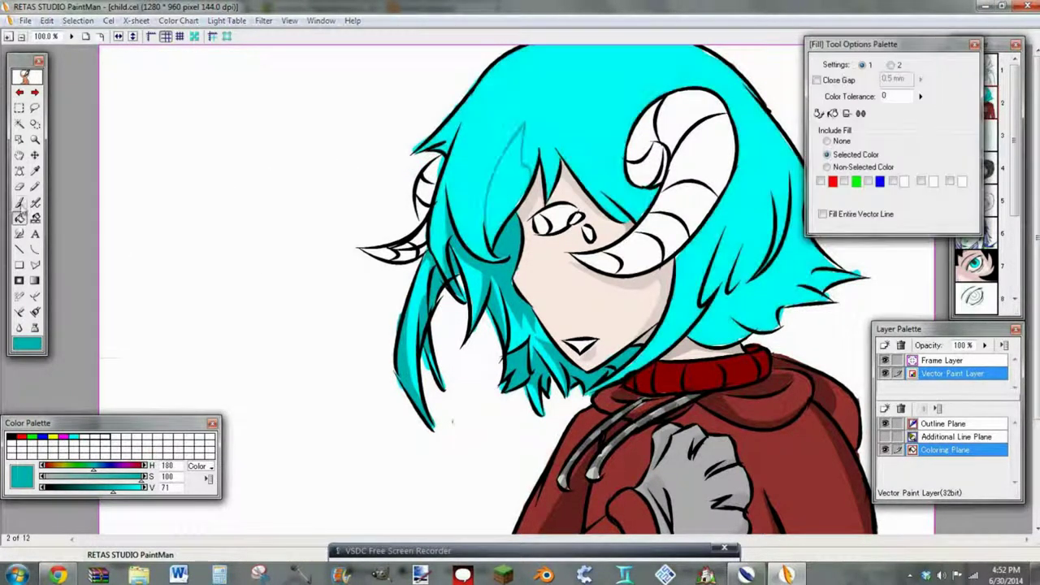
{"action": "key", "text": "b"}
{"action": "left_click_drag", "start_coordinate": [489, 205], "coordinate": [492, 235]}
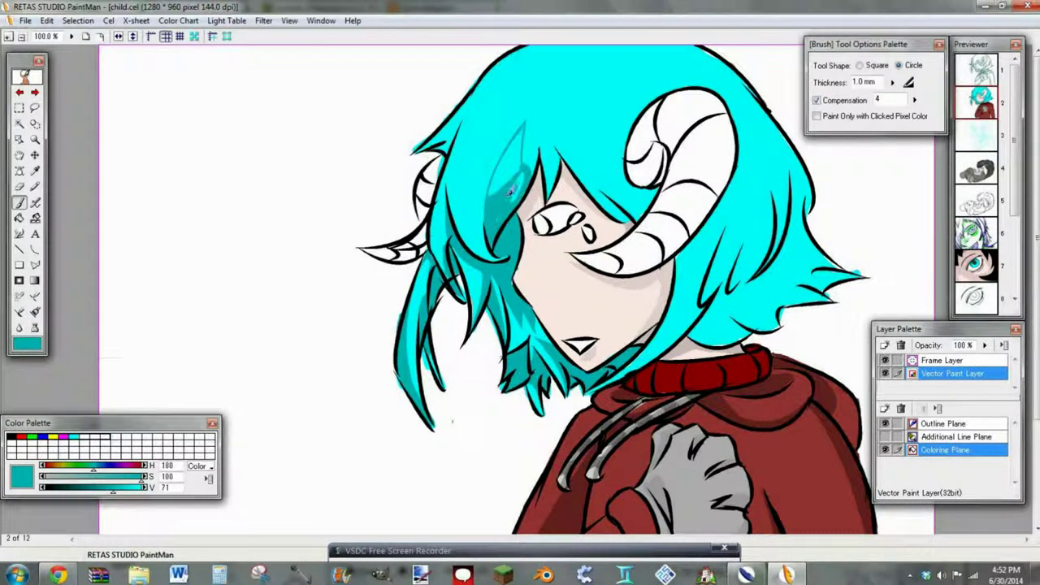
{"action": "left_click_drag", "start_coordinate": [515, 148], "coordinate": [495, 185]}
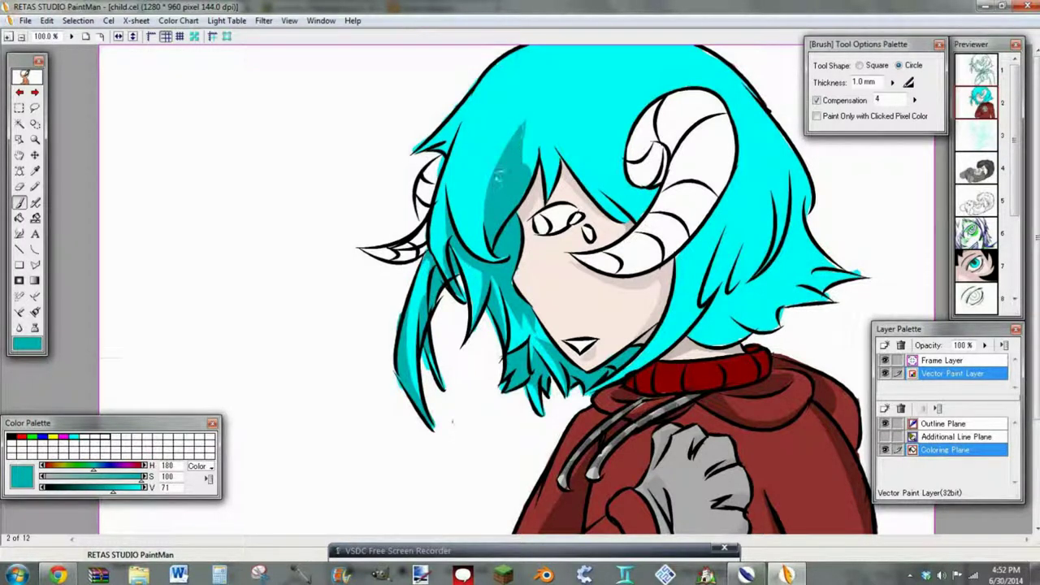
- Outline a shadow on the small pointed lock at the middle of the forehead and brush it dark teal
{"action": "left_click", "coordinate": [35, 249]}
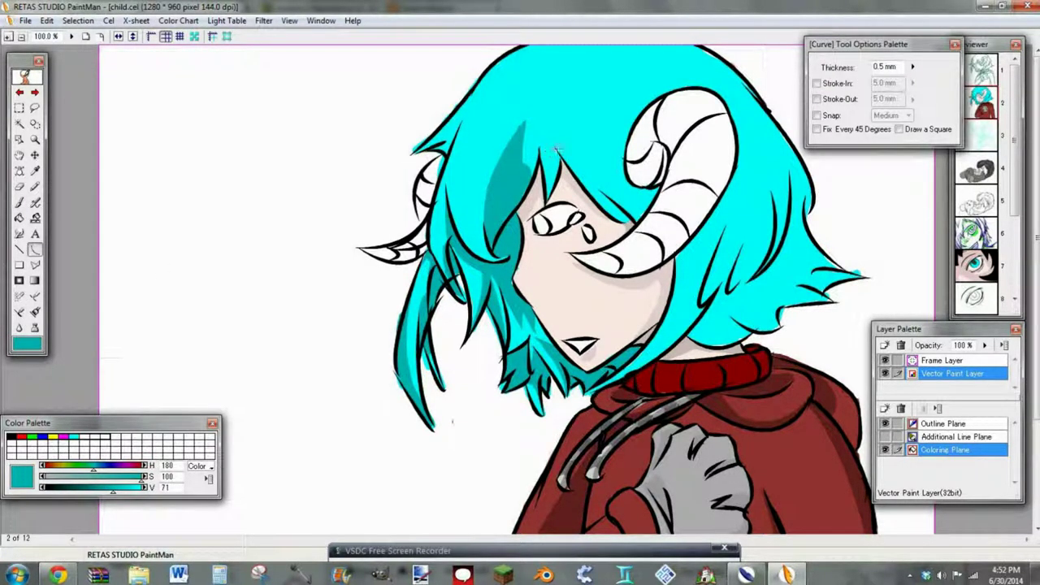
{"action": "left_click", "coordinate": [557, 162]}
{"action": "left_click", "coordinate": [19, 219]}
{"action": "left_click", "coordinate": [554, 159]}
{"action": "key", "text": "ctrl+z"}
{"action": "left_click", "coordinate": [20, 205]}
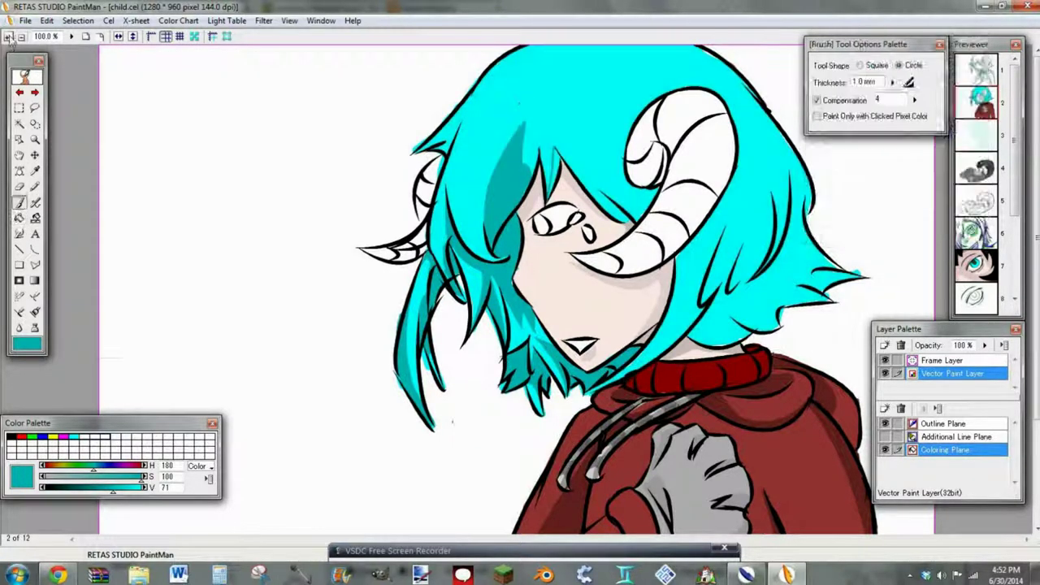
{"action": "key", "text": "ctrl+plus"}
{"action": "scroll", "coordinate": [594, 176], "scroll_direction": "up", "scroll_amount": 3}
{"action": "mouse_move", "coordinate": [594, 172]}
{"action": "left_mouse_down"}
{"action": "mouse_move", "coordinate": [589, 231]}
{"action": "mouse_move", "coordinate": [601, 178]}
{"action": "left_mouse_up"}
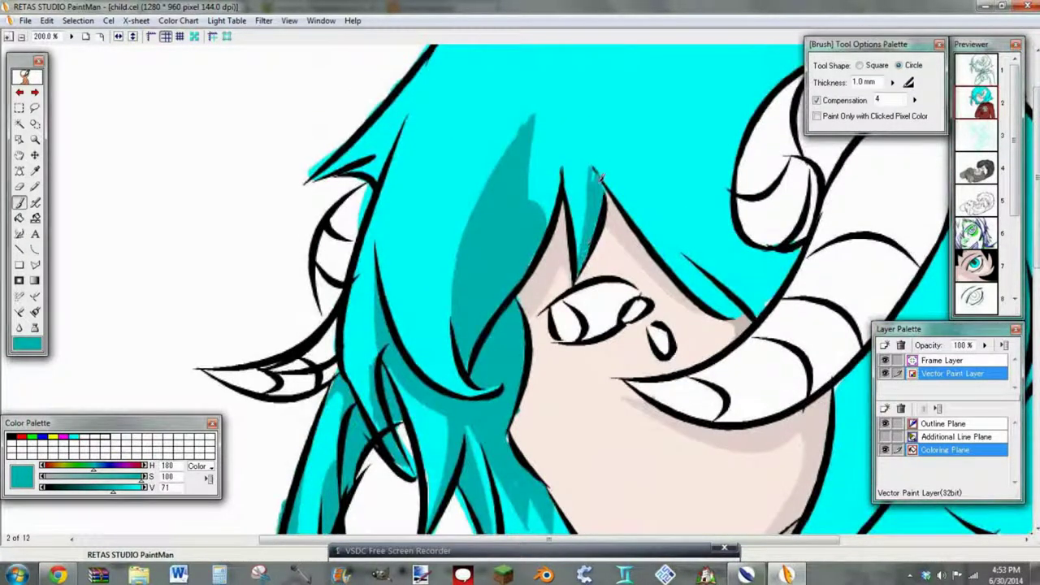
{"action": "left_click", "coordinate": [87, 38]}
{"action": "left_click", "coordinate": [26, 21]}
{"action": "left_click", "coordinate": [41, 99]}
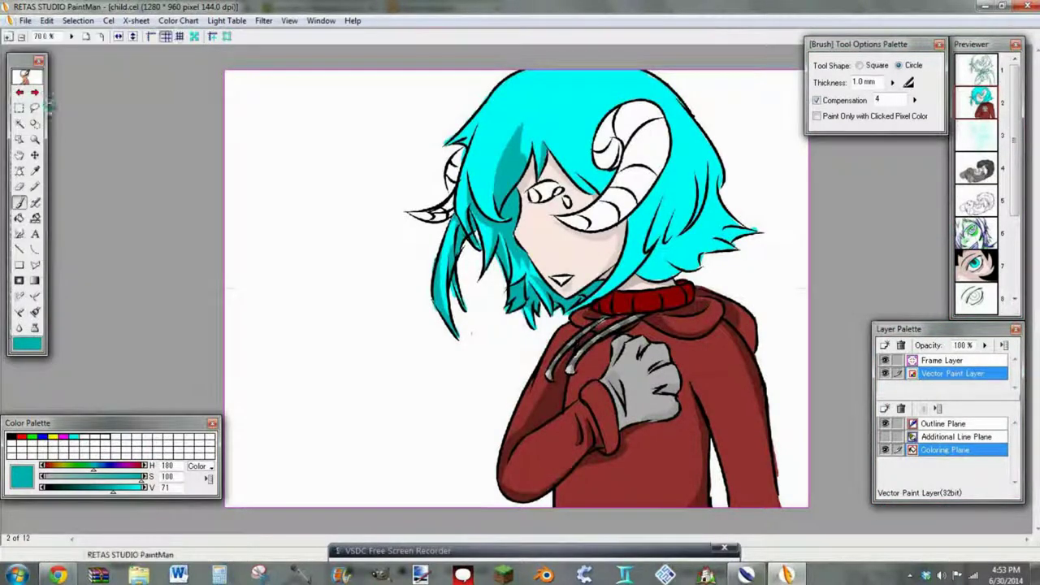
{"action": "left_click", "coordinate": [9, 36]}
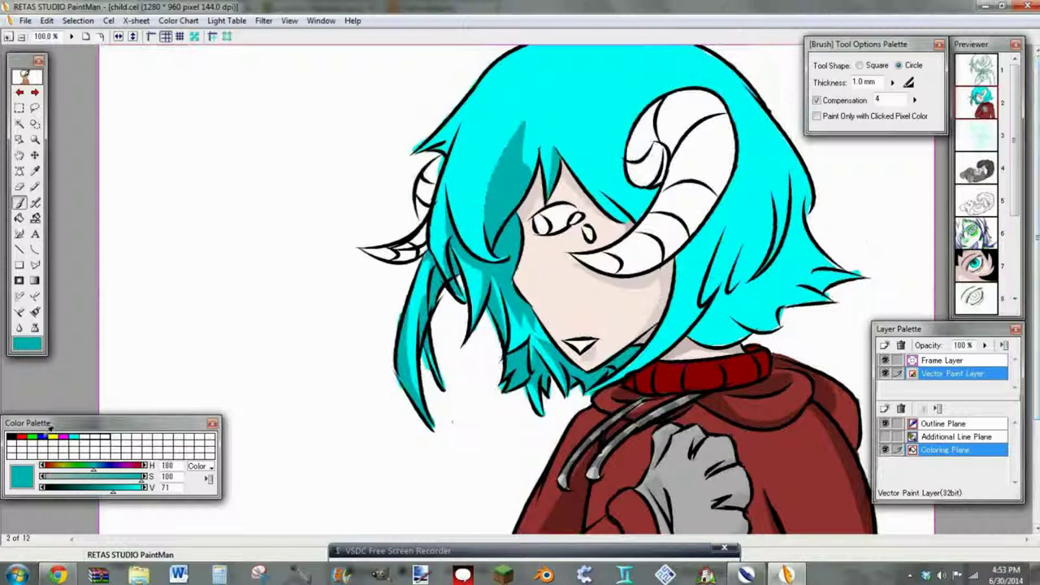
- Pick the green swatch and fill the base areas of the hoodie's body, sleeves and hood with it
{"action": "left_click", "coordinate": [48, 437]}
{"action": "left_click", "coordinate": [19, 217]}
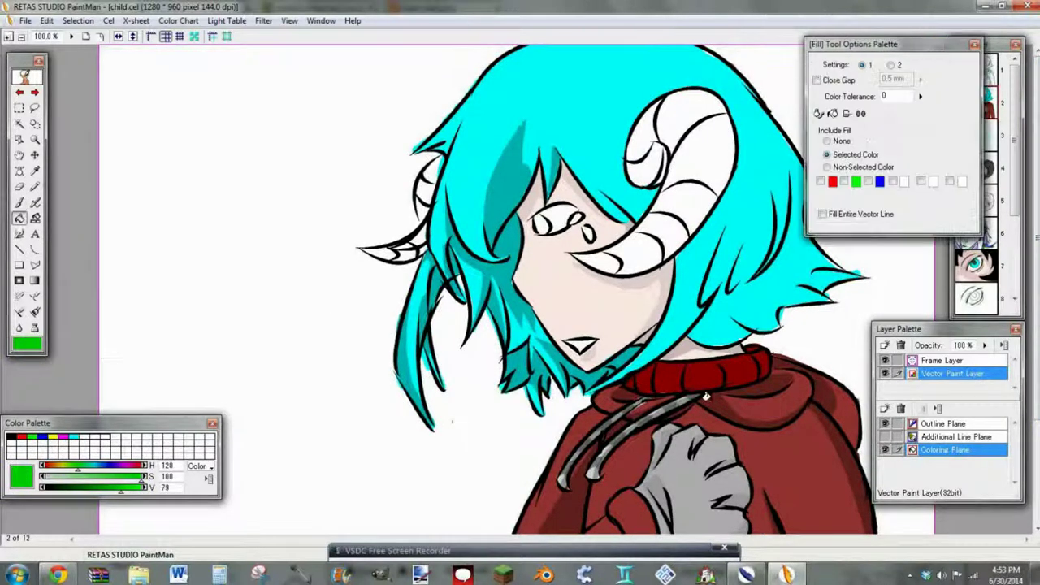
{"action": "left_click", "coordinate": [746, 450]}
{"action": "key", "text": "ctrl+minus"}
{"action": "left_click", "coordinate": [554, 431]}
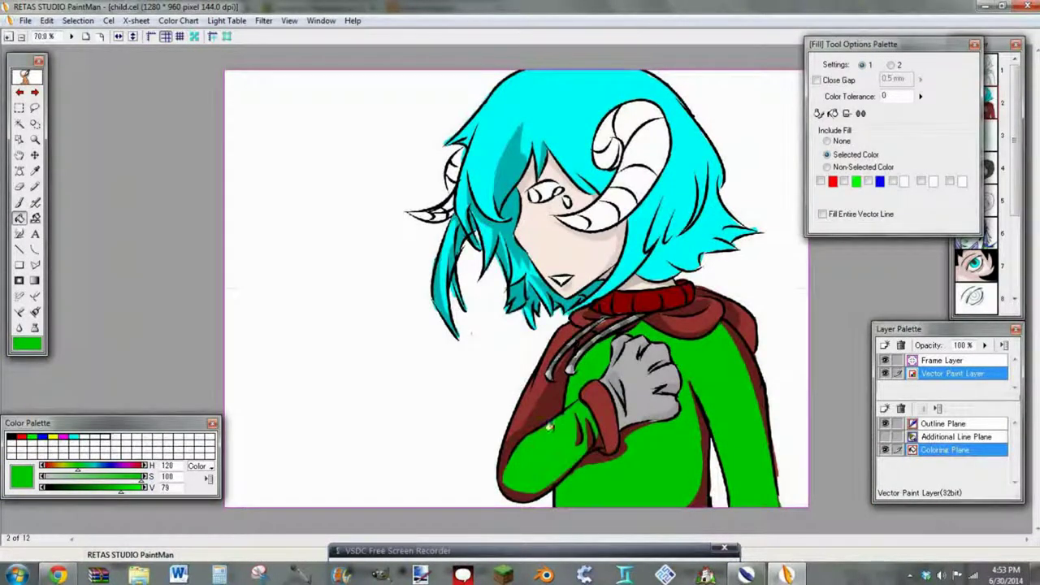
{"action": "left_click", "coordinate": [527, 398]}
{"action": "left_click", "coordinate": [690, 321]}
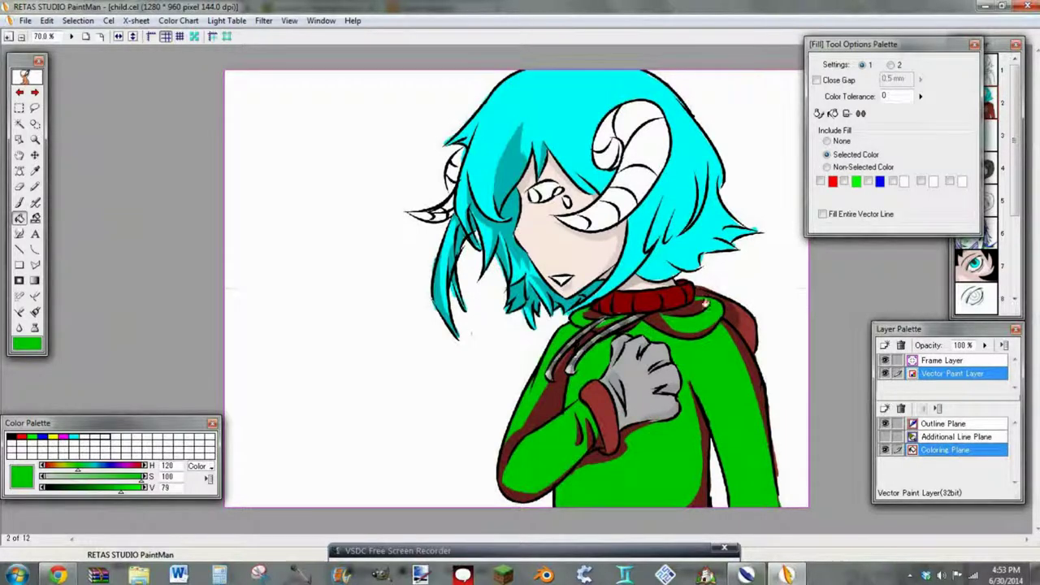
- Darken the green to a V of 51 and fill the hoodie's cuff and the shadows on its sleeves, hood and body
{"action": "left_click_drag", "start_coordinate": [120, 487], "coordinate": [95, 491]}
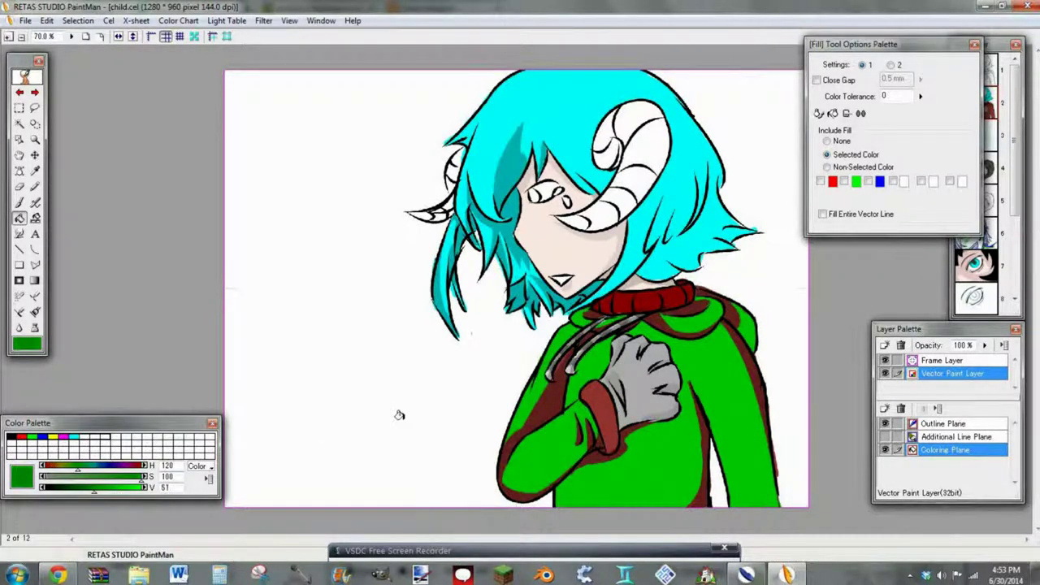
{"action": "left_click", "coordinate": [594, 456]}
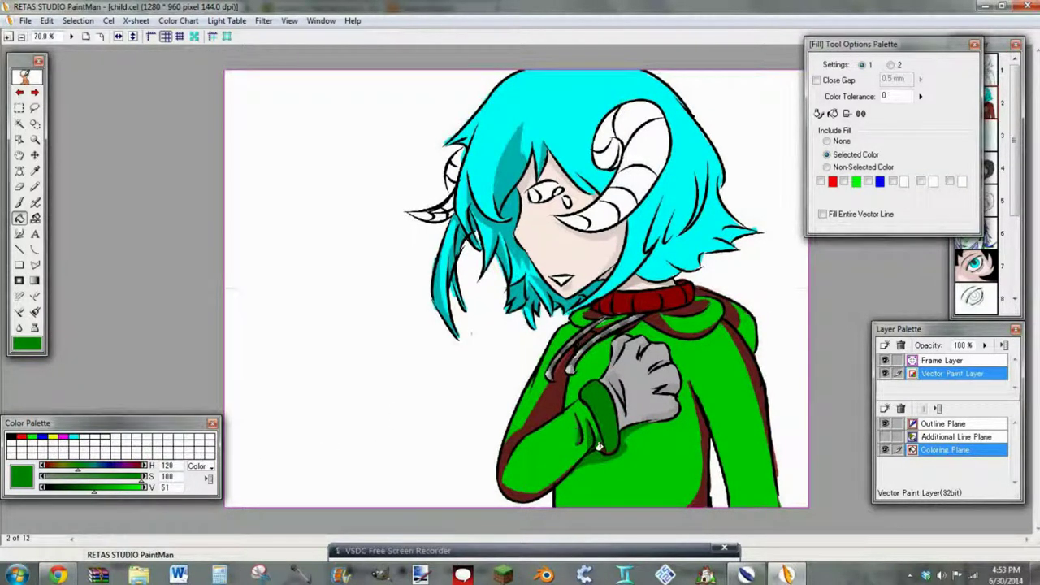
{"action": "left_click", "coordinate": [510, 450]}
{"action": "key", "text": "ctrl+z"}
{"action": "left_click", "coordinate": [559, 401]}
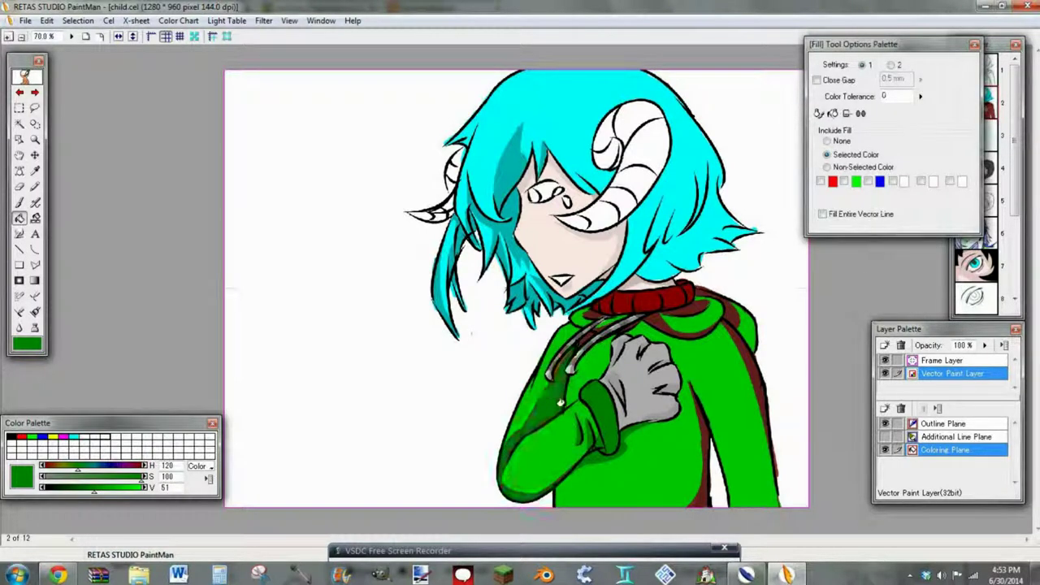
{"action": "left_click", "coordinate": [654, 319]}
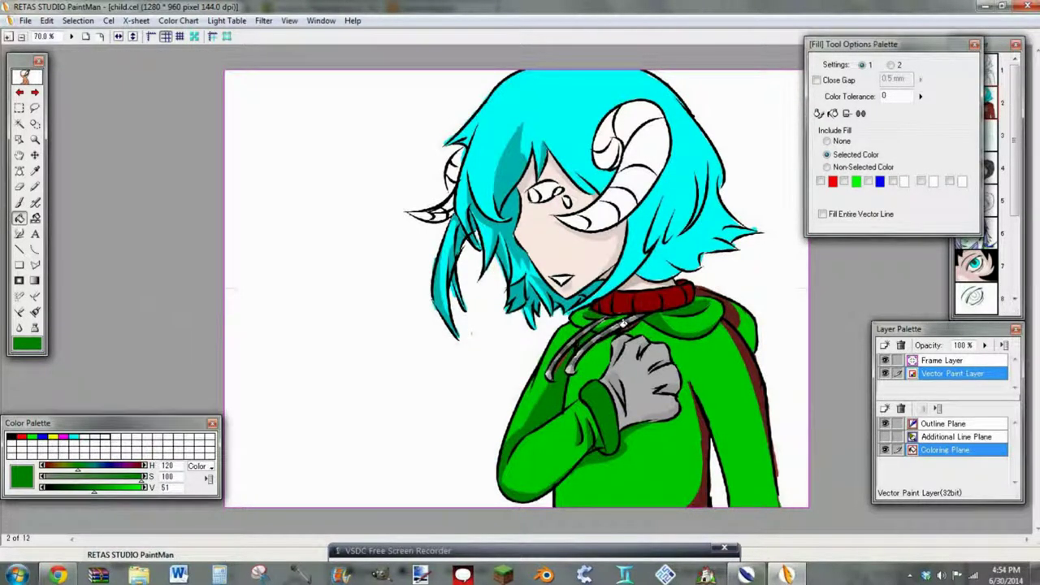
{"action": "left_click", "coordinate": [704, 298]}
{"action": "left_click", "coordinate": [700, 422]}
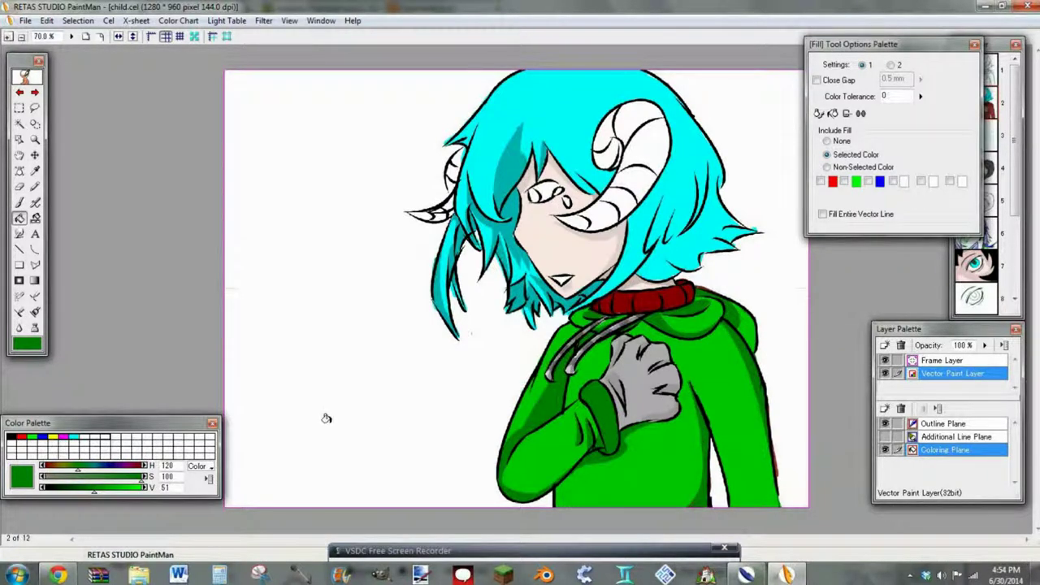
- Set the green to S 45 and V 66 and fill the base areas of the hoodie's body, sleeves and hood
{"action": "left_click_drag", "start_coordinate": [79, 484], "coordinate": [109, 490]}
{"action": "left_click", "coordinate": [654, 464]}
{"action": "key", "text": "ctrl+z"}
{"action": "left_click", "coordinate": [662, 463]}
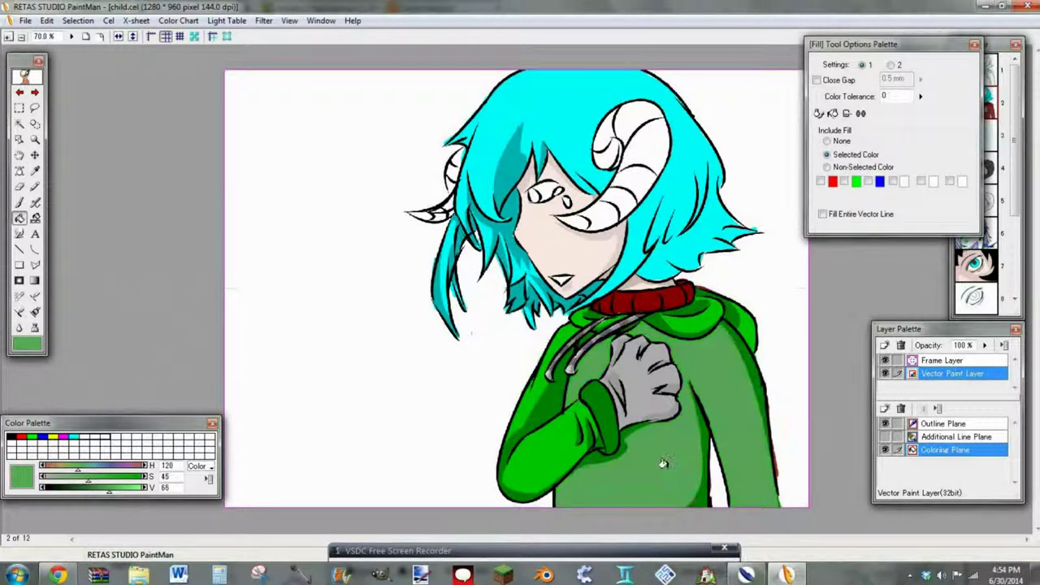
{"action": "left_click", "coordinate": [540, 453]}
{"action": "left_click", "coordinate": [683, 321]}
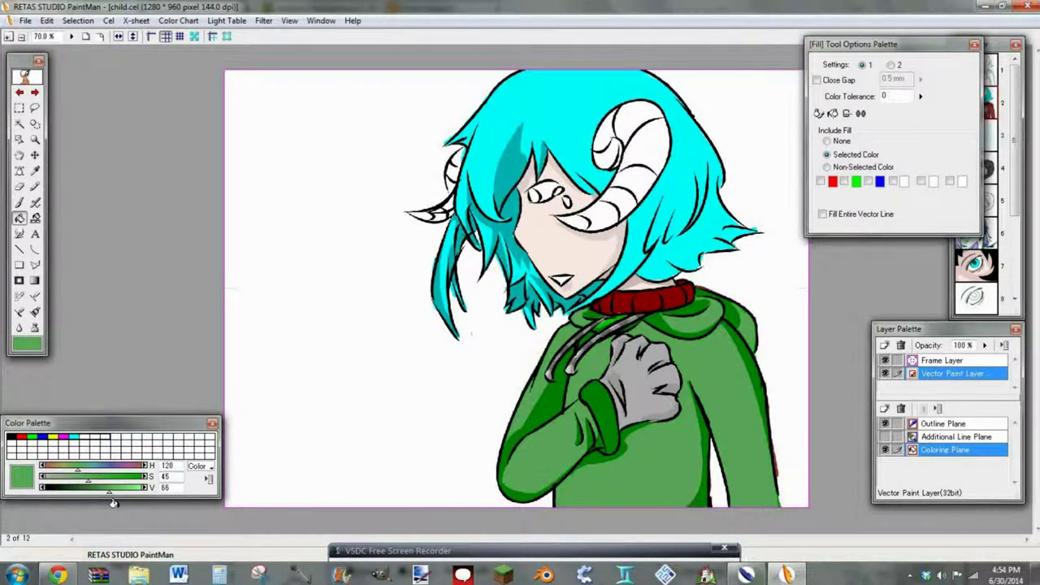
- Darken the green to a V of 49 and fill the shadow areas on the hoodie's cuff, sleeves, hood and body
{"action": "left_click_drag", "start_coordinate": [111, 491], "coordinate": [92, 491]}
{"action": "left_click", "coordinate": [585, 437]}
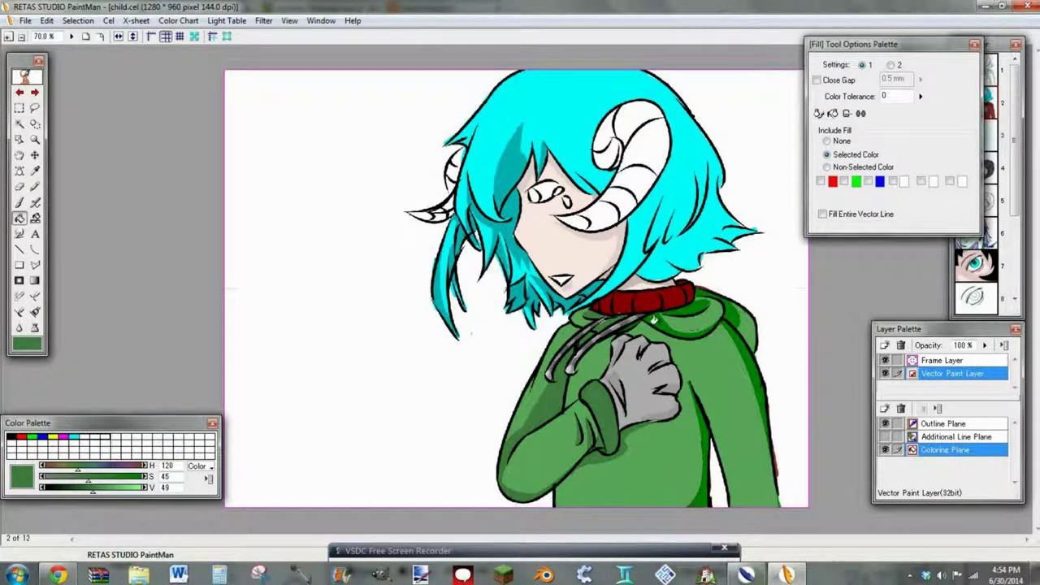
{"action": "left_click", "coordinate": [656, 321]}
{"action": "left_click", "coordinate": [735, 319]}
{"action": "left_click", "coordinate": [748, 348]}
{"action": "left_click", "coordinate": [701, 427]}
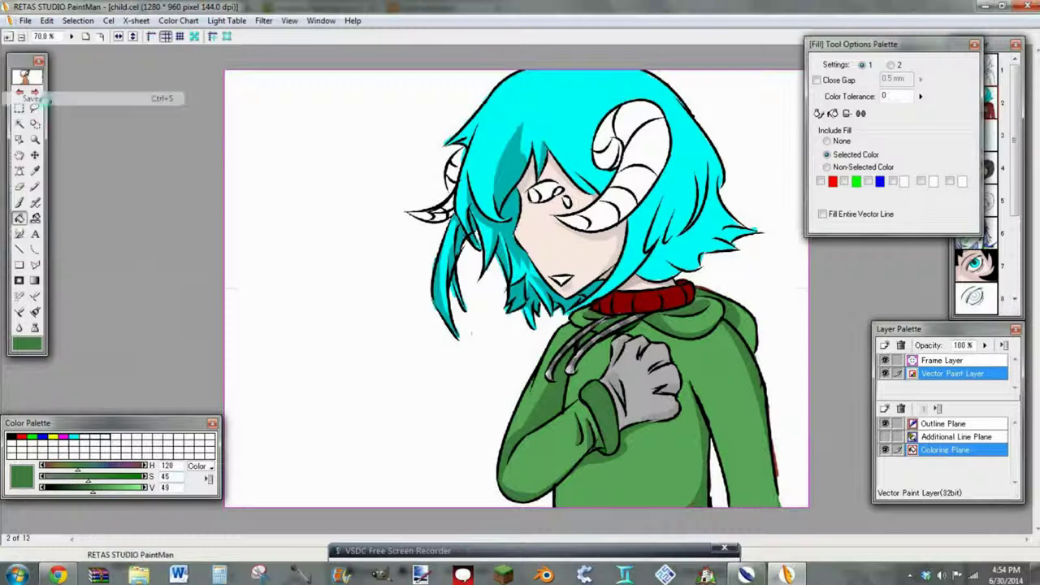
- Sample the dark teal from the hair and fill the shadow on the long lock running down beside the cheek
{"action": "left_click", "coordinate": [35, 170]}
{"action": "left_click", "coordinate": [445, 142]}
{"action": "left_click", "coordinate": [35, 250]}
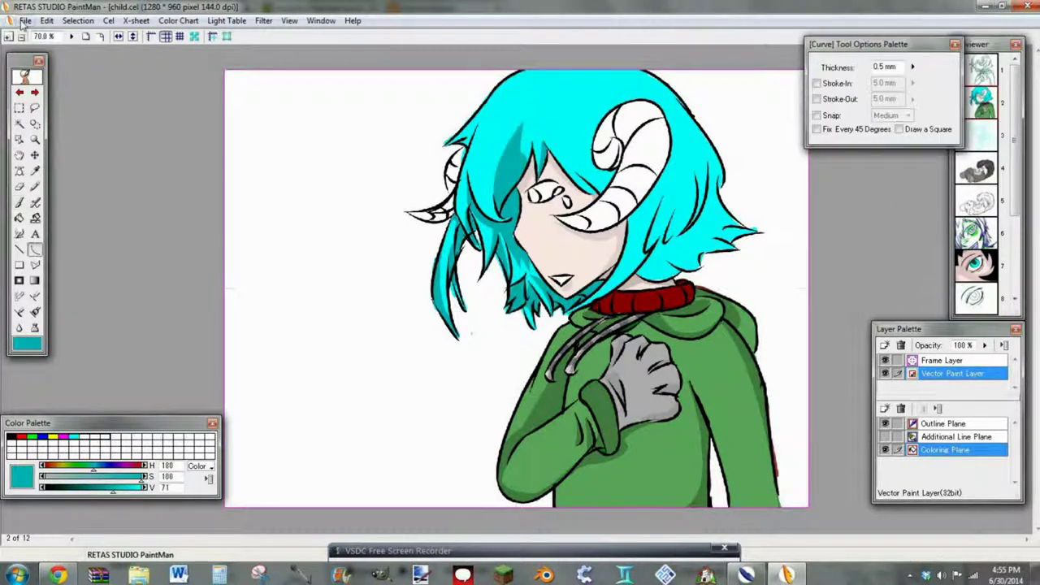
{"action": "left_click", "coordinate": [9, 36]}
{"action": "left_click", "coordinate": [26, 22]}
{"action": "left_click", "coordinate": [28, 23]}
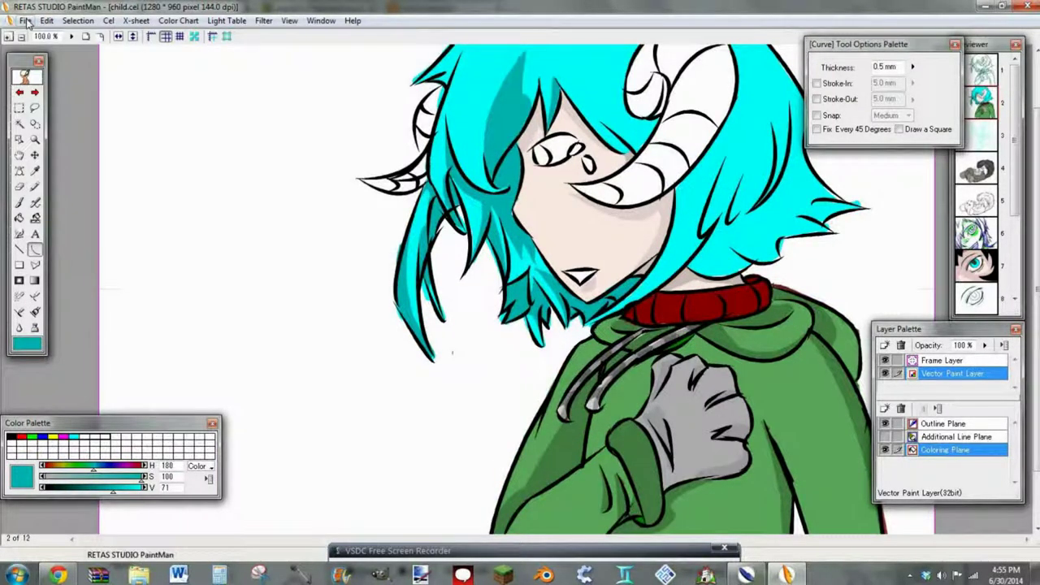
{"action": "left_click", "coordinate": [9, 37]}
{"action": "scroll", "coordinate": [11, 38], "scroll_direction": "up", "scroll_amount": 3}
{"action": "left_click", "coordinate": [22, 37]}
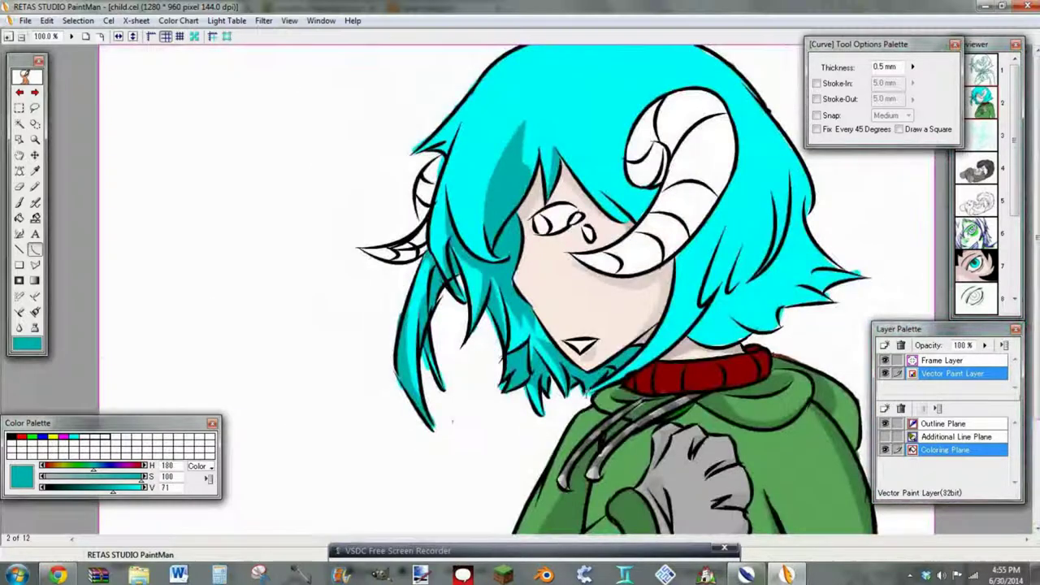
{"action": "key", "text": "f"}
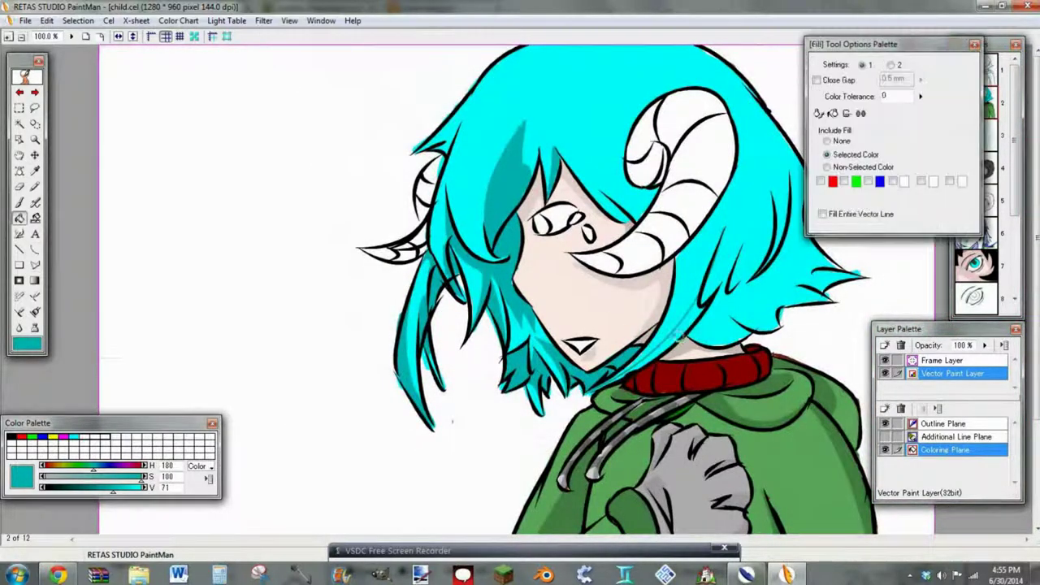
{"action": "left_click", "coordinate": [677, 335]}
- Curve a shadow along the lower edge of the hair above the neck, brush over its outline and fill it dark teal
{"action": "left_click", "coordinate": [35, 249]}
{"action": "mouse_move", "coordinate": [722, 282]}
{"action": "left_mouse_down"}
{"action": "mouse_move", "coordinate": [730, 331]}
{"action": "mouse_move", "coordinate": [752, 331]}
{"action": "left_mouse_up"}
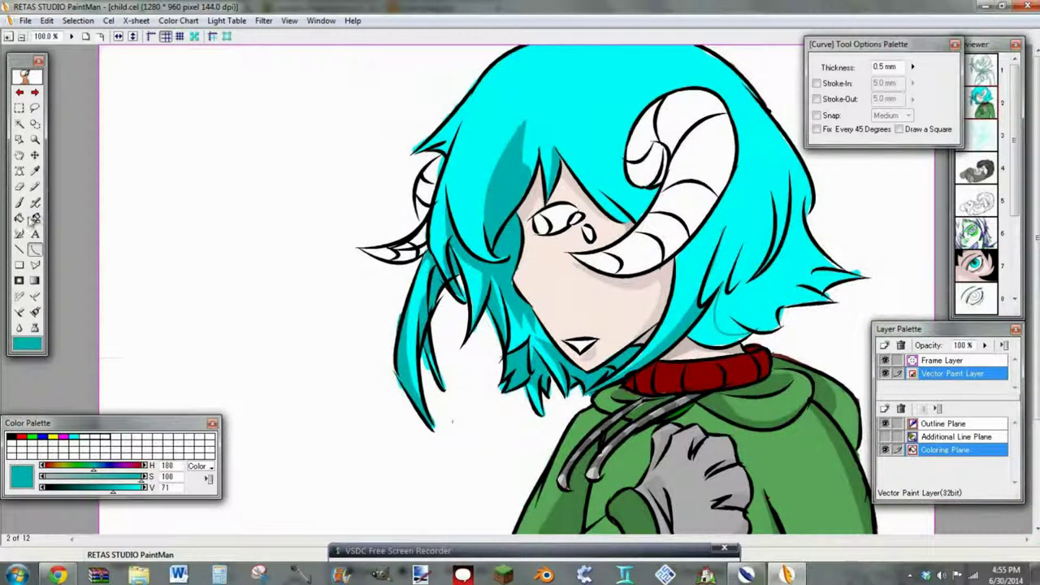
{"action": "left_click", "coordinate": [20, 219]}
{"action": "left_click", "coordinate": [708, 333]}
{"action": "key", "text": "ctrl+z"}
{"action": "left_click", "coordinate": [9, 38]}
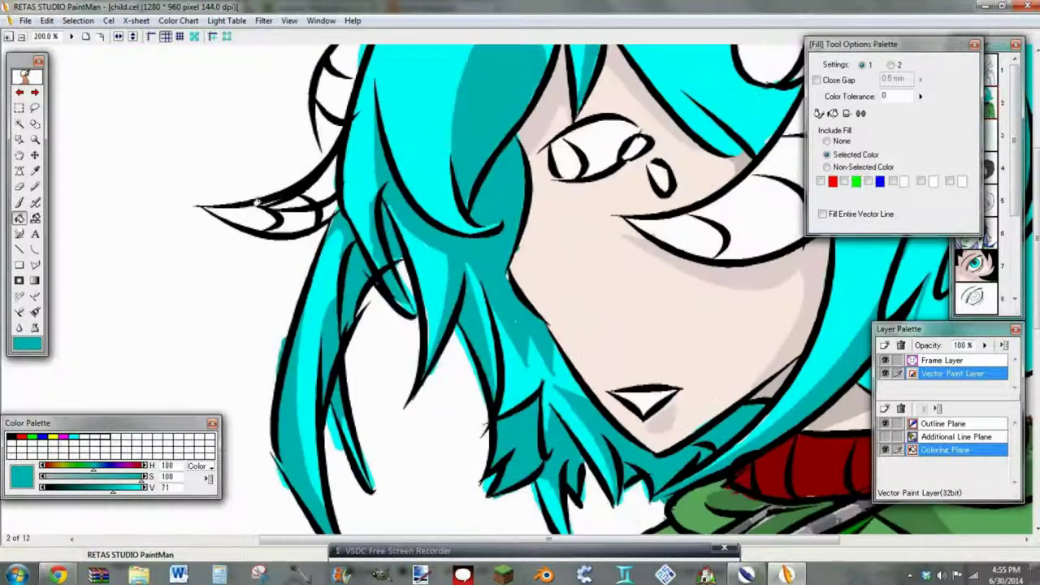
{"action": "left_click_drag", "start_coordinate": [743, 540], "coordinate": [924, 536]}
{"action": "left_click", "coordinate": [21, 203]}
{"action": "mouse_move", "coordinate": [557, 366]}
{"action": "left_mouse_down"}
{"action": "mouse_move", "coordinate": [601, 290]}
{"action": "mouse_move", "coordinate": [588, 346]}
{"action": "left_mouse_up"}
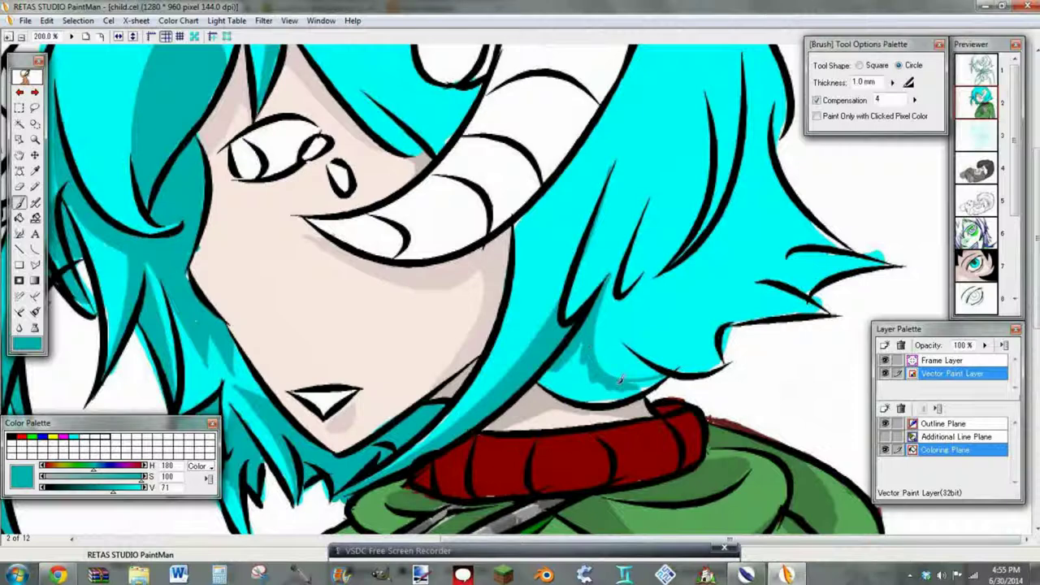
{"action": "left_click_drag", "start_coordinate": [620, 378], "coordinate": [664, 374]}
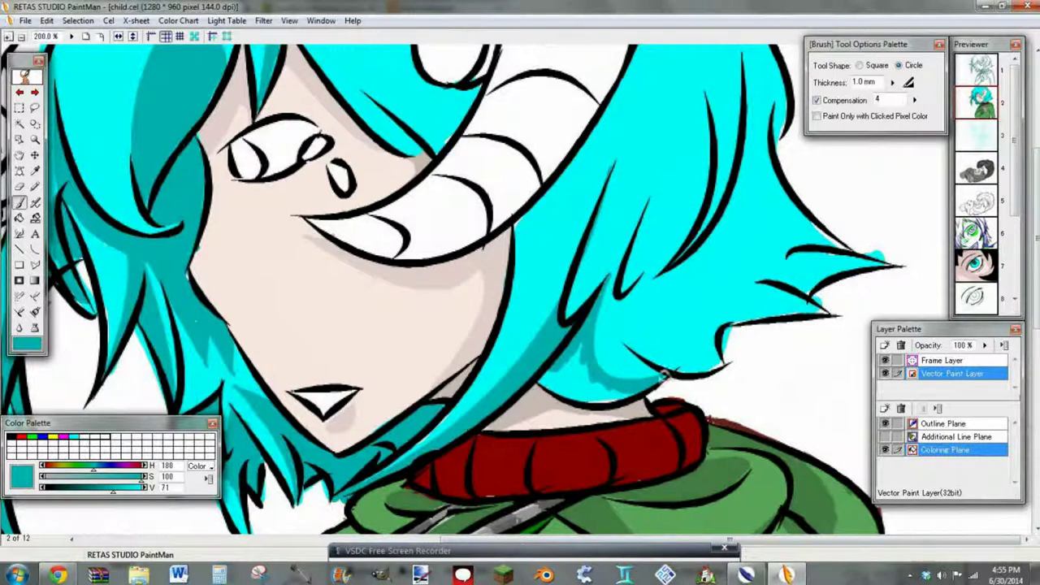
{"action": "left_click", "coordinate": [19, 219]}
{"action": "left_click", "coordinate": [580, 370]}
- Curve a shadow on the small hair tip just above the collar at the back and fill it dark teal
{"action": "left_click", "coordinate": [20, 204]}
{"action": "left_click_drag", "start_coordinate": [1036, 311], "coordinate": [1035, 276]}
{"action": "left_click", "coordinate": [35, 249]}
{"action": "left_click_drag", "start_coordinate": [624, 435], "coordinate": [721, 445]}
{"action": "left_click", "coordinate": [709, 467]}
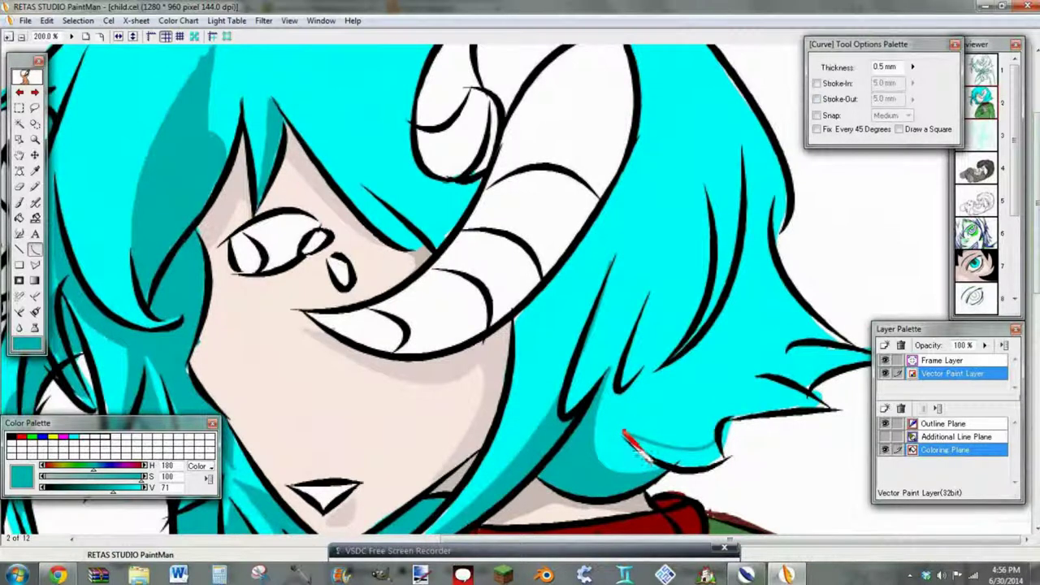
{"action": "left_click", "coordinate": [644, 456]}
{"action": "left_click", "coordinate": [19, 219]}
{"action": "left_click", "coordinate": [687, 457]}
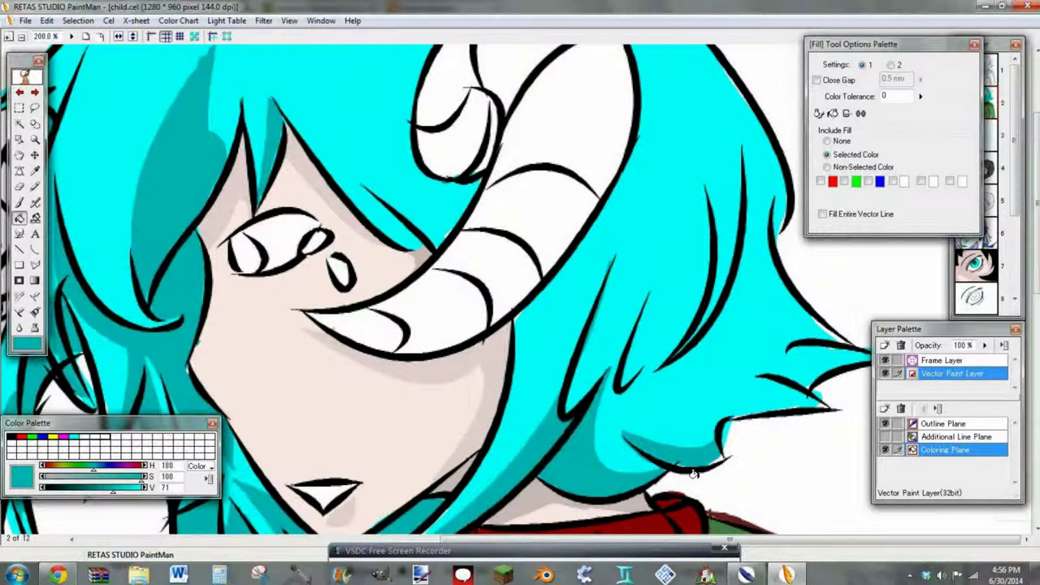
- Curve narrow shadows beside the two short strand lines below the large horn and fill them dark teal
{"action": "key", "text": "c"}
{"action": "left_click_drag", "start_coordinate": [650, 292], "coordinate": [619, 389]}
{"action": "key", "text": "f"}
{"action": "left_click", "coordinate": [621, 374]}
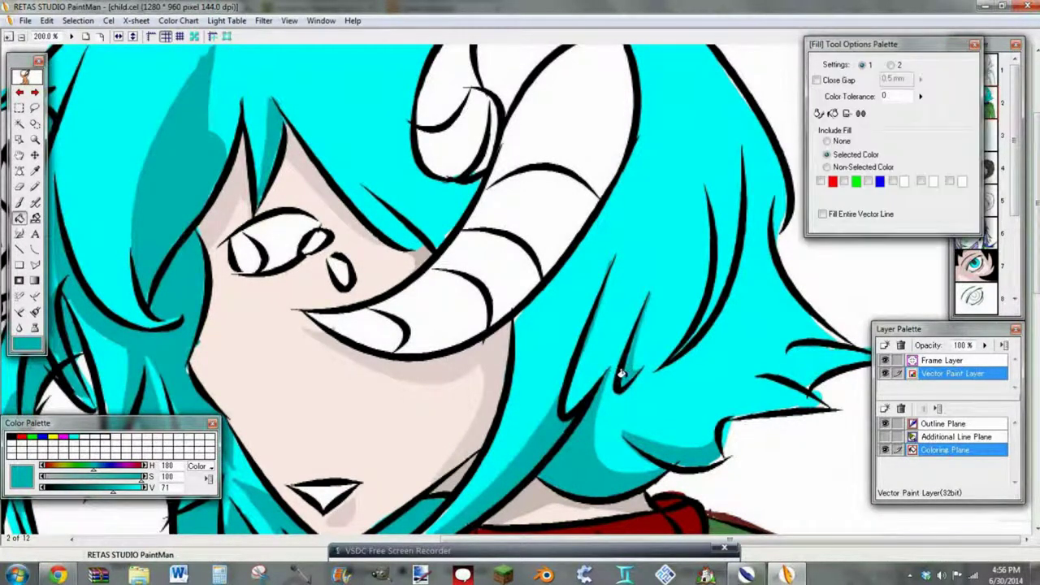
{"action": "left_click", "coordinate": [622, 374]}
{"action": "key", "text": "ctrl+z"}
{"action": "left_click", "coordinate": [35, 249]}
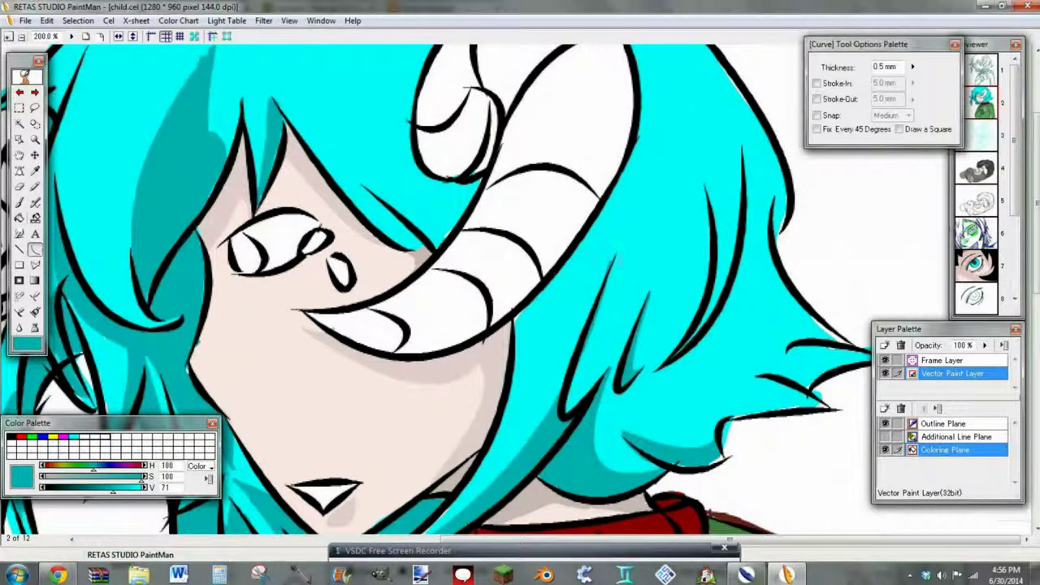
{"action": "left_click_drag", "start_coordinate": [617, 253], "coordinate": [599, 388]}
{"action": "key", "text": "f"}
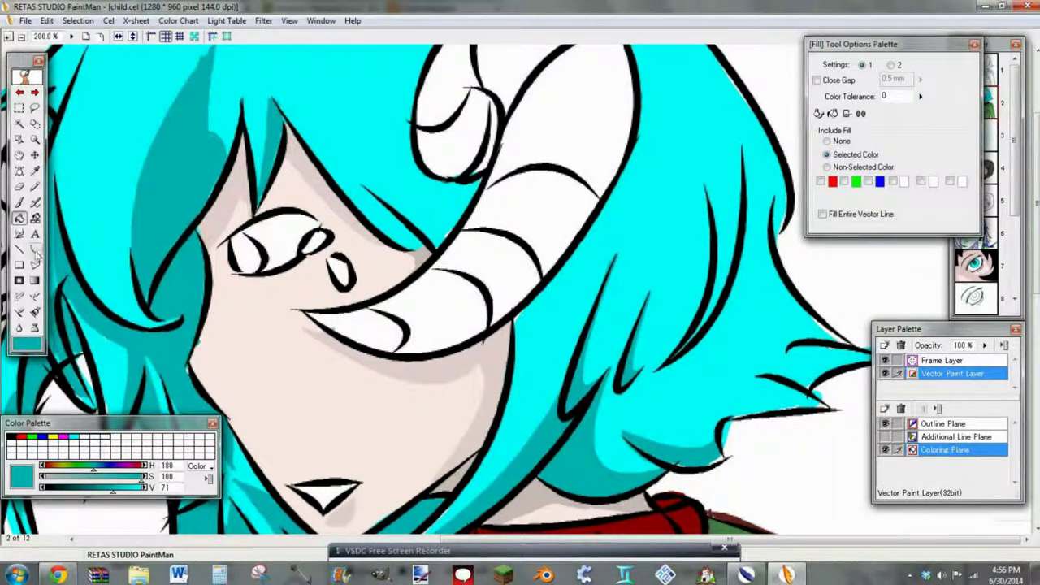
- Curve shadows on both sides of the long strand line at the back of the hair and fill them dark teal
{"action": "left_click", "coordinate": [36, 253]}
{"action": "mouse_move", "coordinate": [659, 367]}
{"action": "left_mouse_down"}
{"action": "mouse_move", "coordinate": [743, 149]}
{"action": "mouse_move", "coordinate": [674, 361]}
{"action": "left_mouse_up"}
{"action": "left_click", "coordinate": [814, 266]}
{"action": "left_click", "coordinate": [20, 218]}
{"action": "left_click", "coordinate": [747, 228]}
{"action": "left_click", "coordinate": [36, 249]}
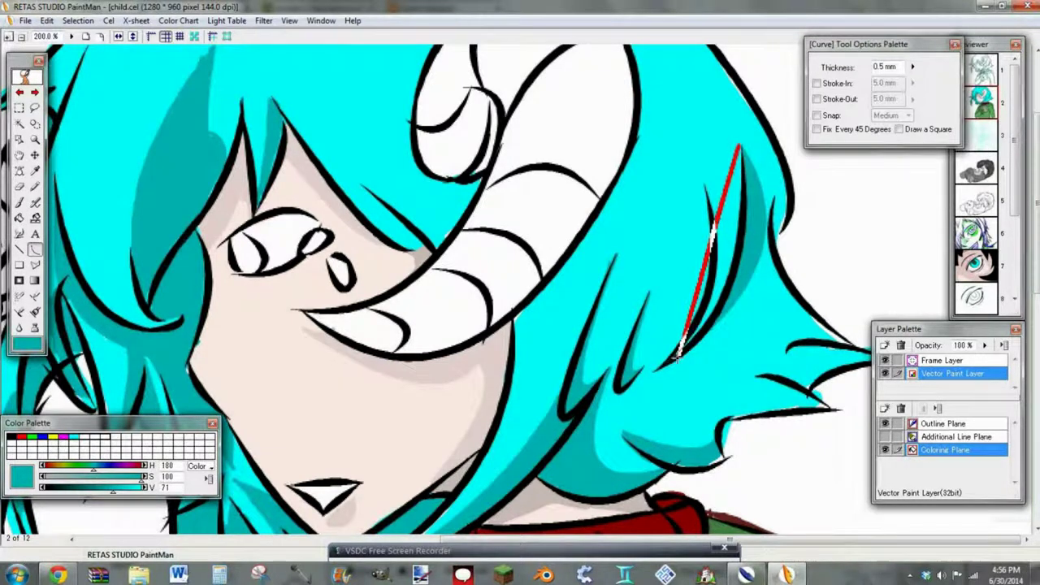
{"action": "key", "text": "f"}
{"action": "left_click", "coordinate": [732, 259]}
- Curve a leaf-shaped shadow on the lower pointed lock at the back of the hair and fill it dark teal
{"action": "key", "text": "c"}
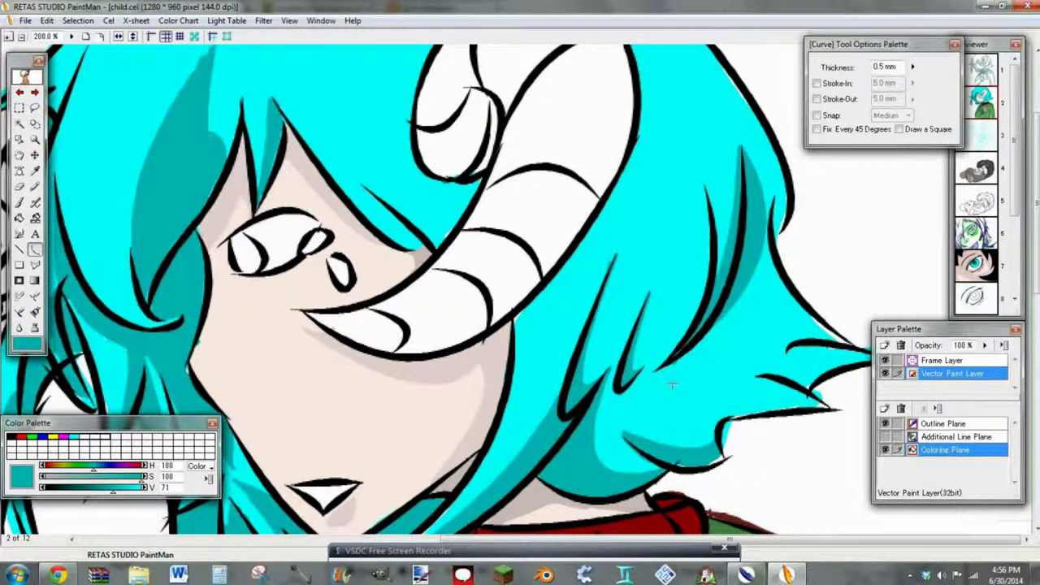
{"action": "left_click_drag", "start_coordinate": [672, 399], "coordinate": [826, 407]}
{"action": "left_click", "coordinate": [722, 427]}
{"action": "left_click_drag", "start_coordinate": [673, 400], "coordinate": [801, 386]}
{"action": "left_click", "coordinate": [756, 362]}
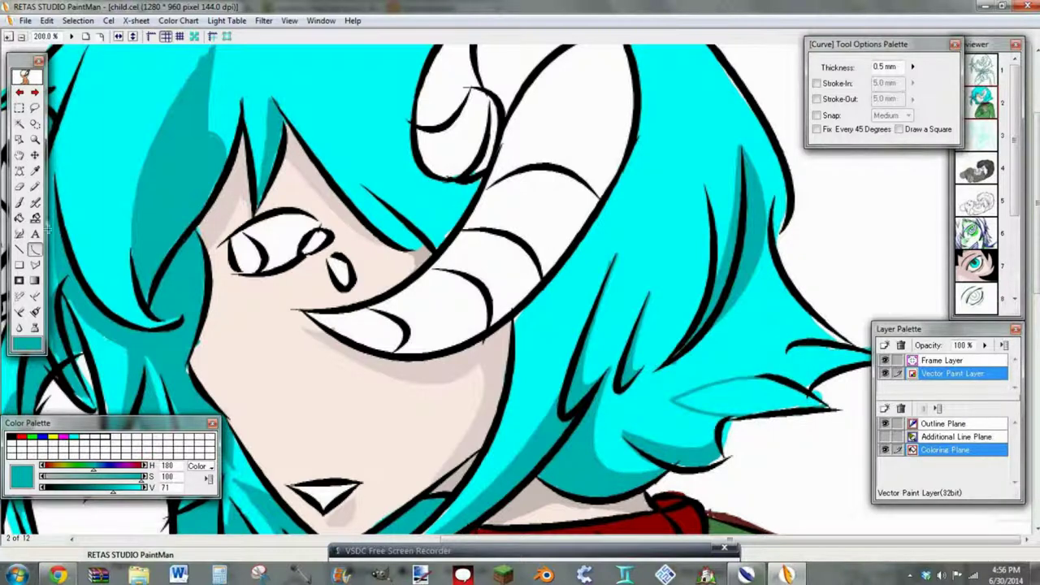
{"action": "key", "text": "f"}
{"action": "left_click", "coordinate": [731, 395]}
- Curve a shadow along the underside of the longest pointed lock at the back and fill it dark teal
{"action": "key", "text": "c"}
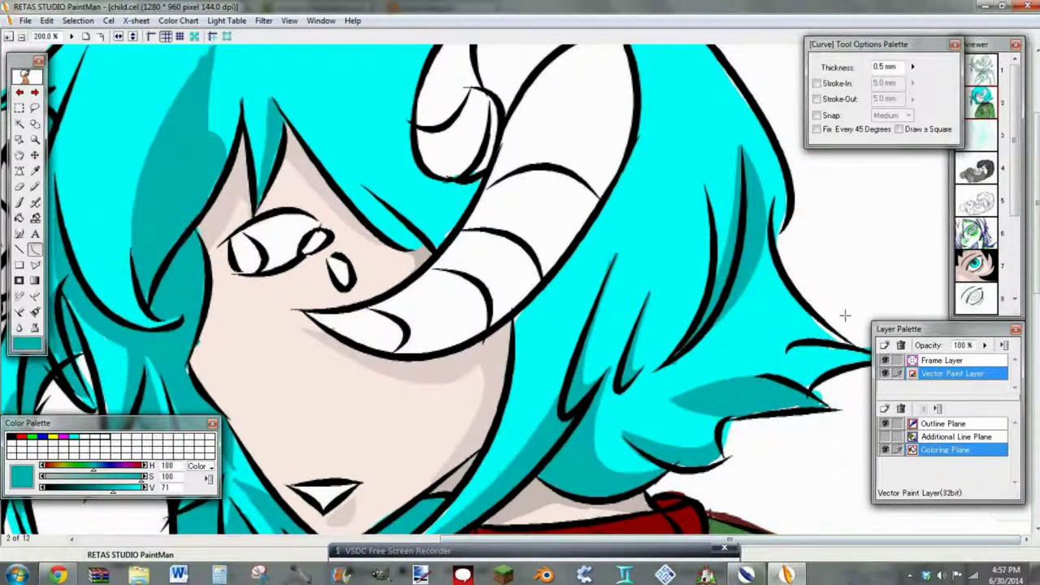
{"action": "key", "text": "Tab"}
{"action": "left_click_drag", "start_coordinate": [893, 359], "coordinate": [706, 379]}
{"action": "left_click", "coordinate": [706, 356]}
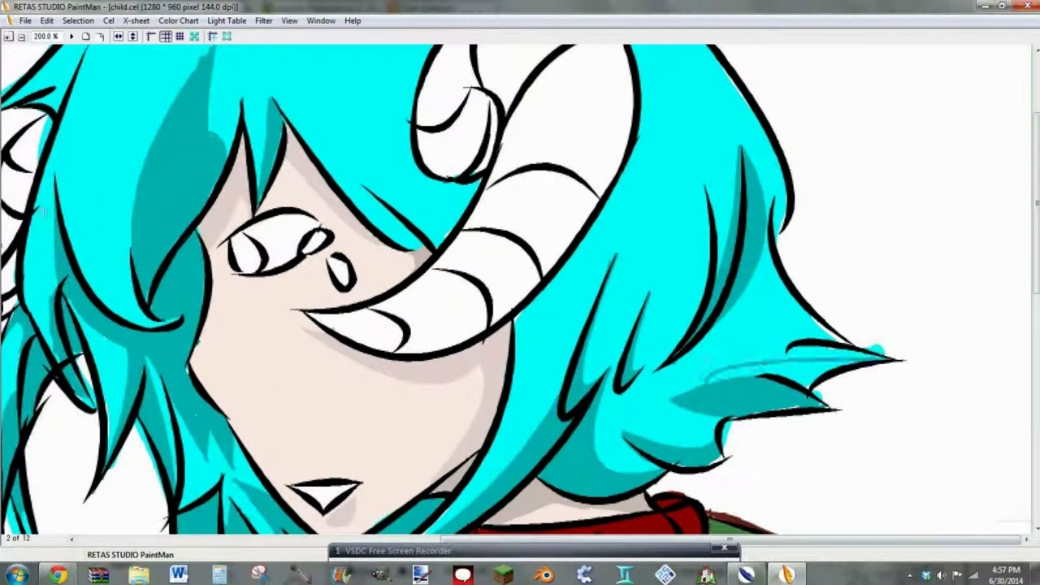
{"action": "key", "text": "Tab"}
{"action": "key", "text": "f"}
{"action": "left_click", "coordinate": [774, 377]}
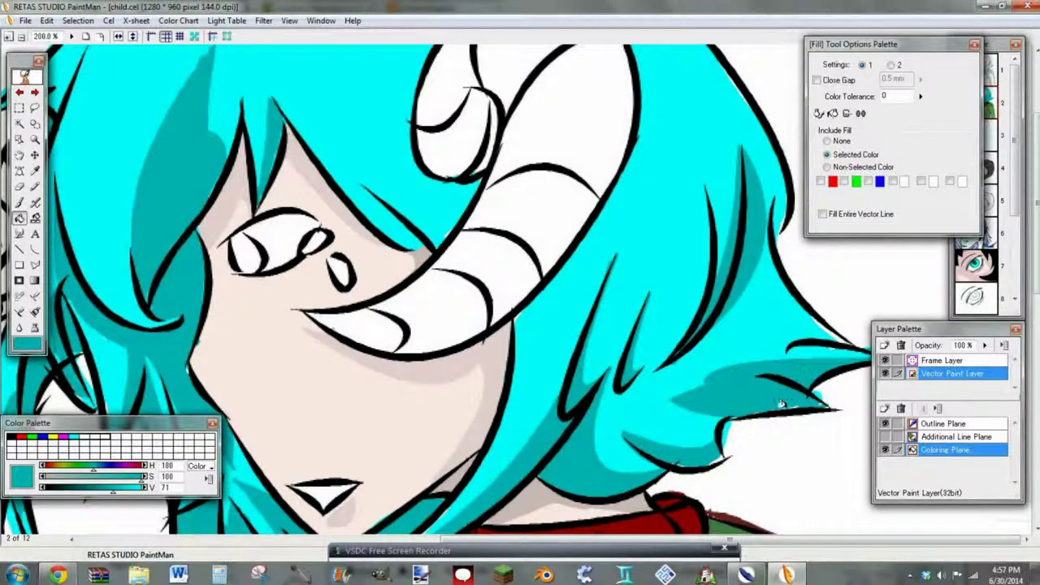
- Curve a shadow inside the hair's outer back edge down to the longest tip and fill it dark teal
{"action": "left_click", "coordinate": [35, 250]}
{"action": "left_click_drag", "start_coordinate": [858, 353], "coordinate": [756, 259]}
{"action": "left_click", "coordinate": [761, 332]}
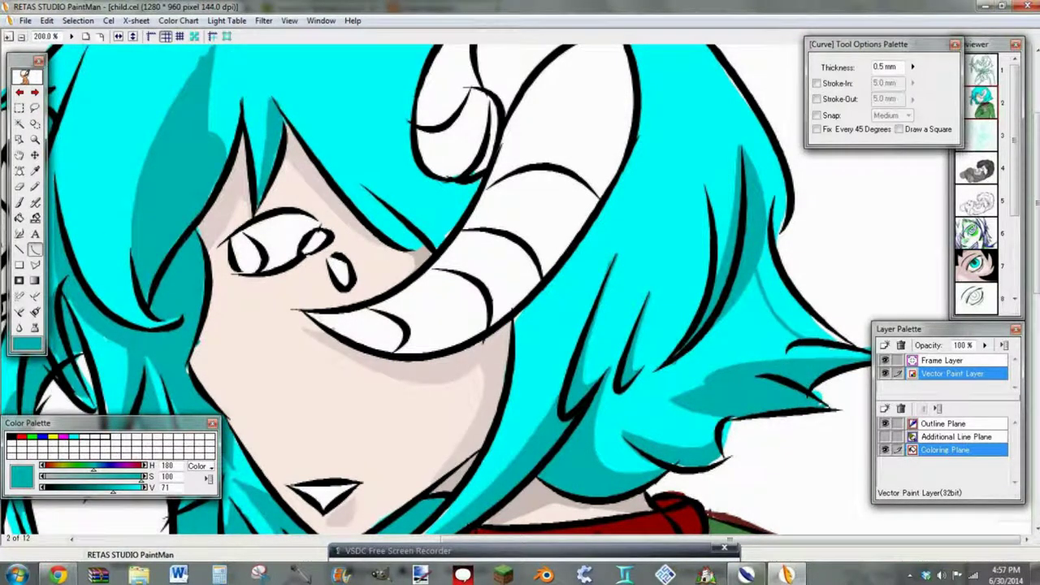
{"action": "left_click", "coordinate": [20, 218]}
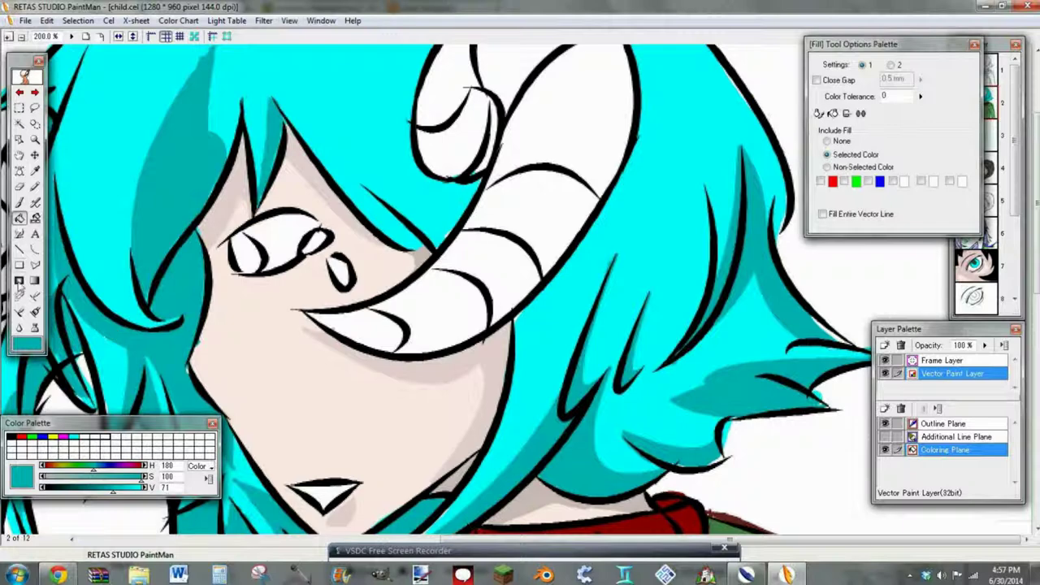
- Curve a shadow along the fringe edge between the forehead and the large horn and brush its interior dark teal
{"action": "left_click_drag", "start_coordinate": [1036, 203], "coordinate": [1036, 156]}
{"action": "left_click", "coordinate": [35, 249]}
{"action": "left_click_drag", "start_coordinate": [331, 305], "coordinate": [431, 377]}
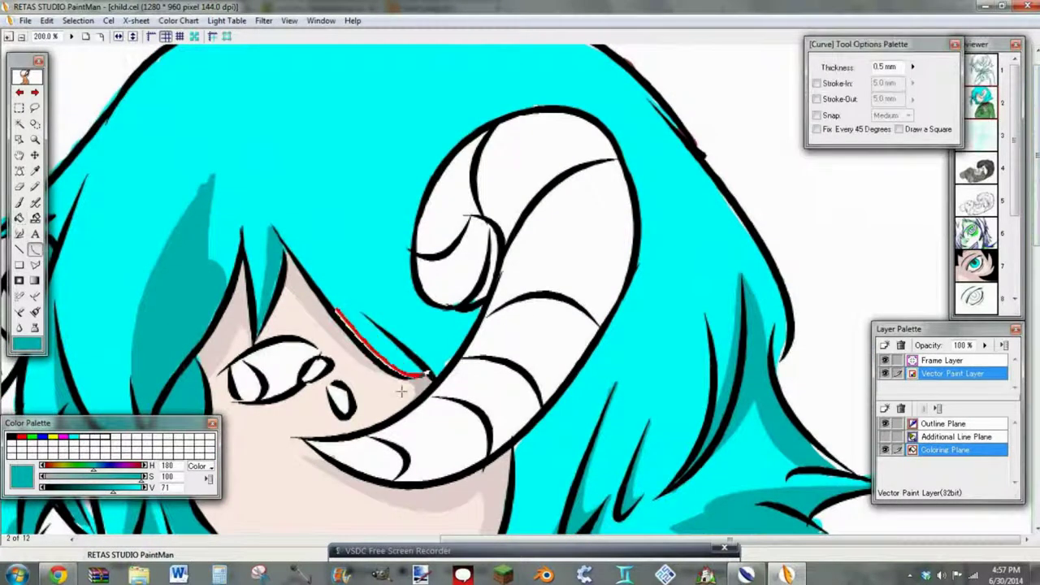
{"action": "left_click", "coordinate": [397, 385]}
{"action": "left_click_drag", "start_coordinate": [299, 265], "coordinate": [408, 351]}
{"action": "left_click", "coordinate": [406, 350]}
{"action": "left_click", "coordinate": [19, 218]}
{"action": "left_click", "coordinate": [356, 321]}
{"action": "key", "text": "ctrl+z"}
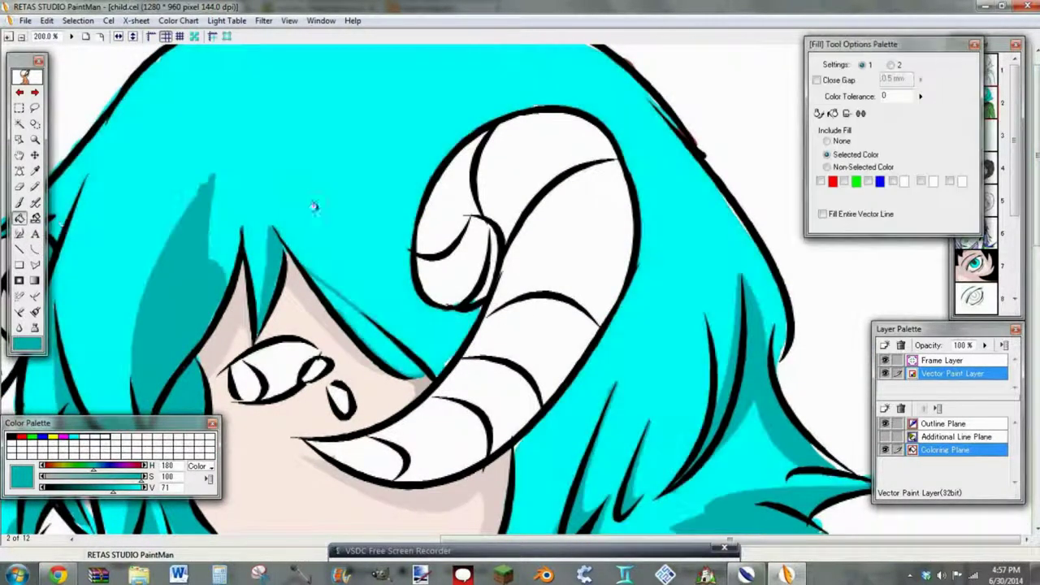
{"action": "key", "text": "b"}
{"action": "mouse_move", "coordinate": [319, 278]}
{"action": "left_mouse_down"}
{"action": "mouse_move", "coordinate": [366, 339]}
{"action": "mouse_move", "coordinate": [418, 374]}
{"action": "mouse_move", "coordinate": [368, 325]}
{"action": "mouse_move", "coordinate": [405, 354]}
{"action": "left_mouse_up"}
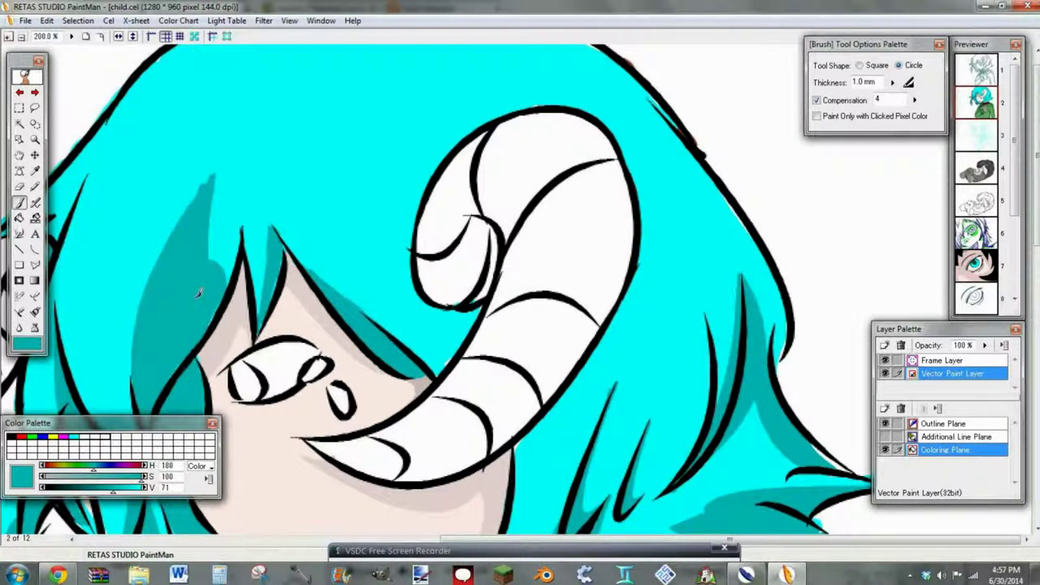
- Curve a small shadow on the hair beneath the curled end of the large horn and fill it dark teal
{"action": "left_click", "coordinate": [34, 249]}
{"action": "left_click_drag", "start_coordinate": [419, 284], "coordinate": [406, 354]}
{"action": "left_click", "coordinate": [463, 390]}
{"action": "left_click", "coordinate": [19, 218]}
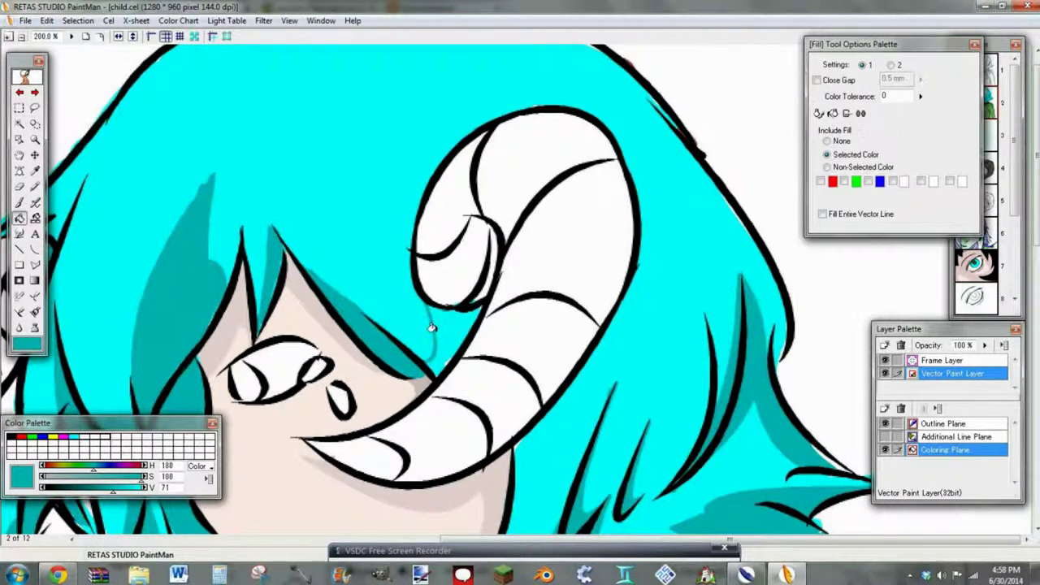
{"action": "left_click", "coordinate": [431, 327]}
- Fit the whole drawing in view and save the cel file
{"action": "left_click", "coordinate": [35, 249]}
{"action": "left_click", "coordinate": [86, 37]}
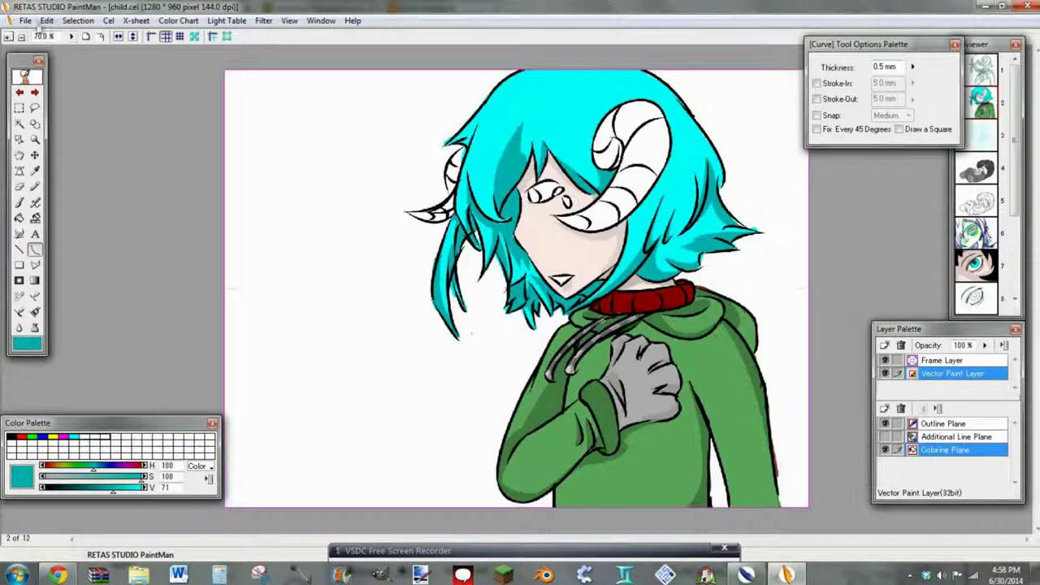
{"action": "left_click", "coordinate": [25, 21]}
{"action": "left_click", "coordinate": [49, 98]}
- Curve a shadow on the pointed tuft above the small far horn and fill it dark teal
{"action": "left_click", "coordinate": [9, 38]}
{"action": "scroll", "coordinate": [671, 207], "scroll_direction": "up", "scroll_amount": 3}
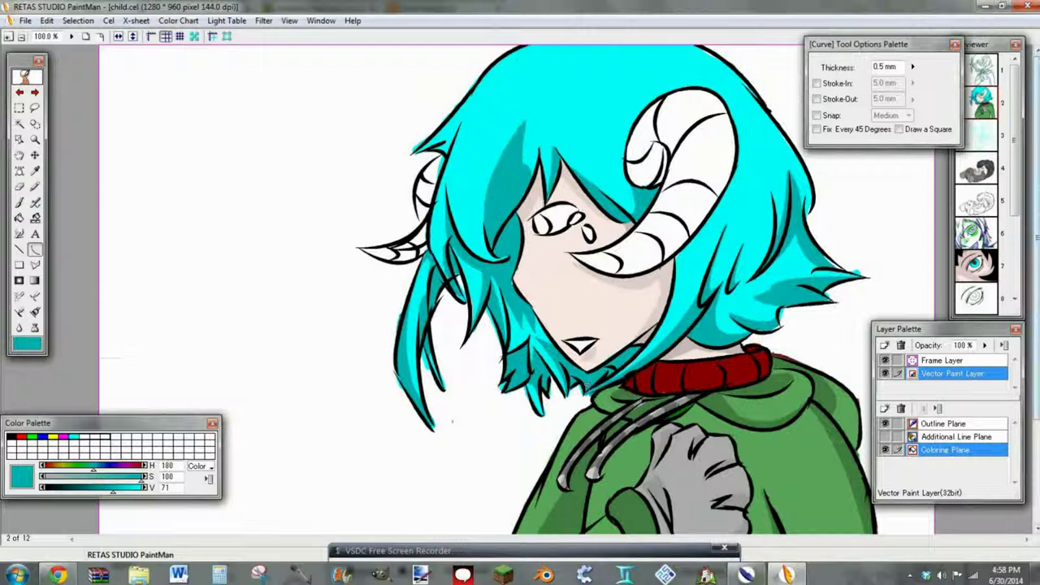
{"action": "left_click_drag", "start_coordinate": [418, 152], "coordinate": [446, 157]}
{"action": "left_click", "coordinate": [454, 116]}
{"action": "left_click", "coordinate": [453, 139]}
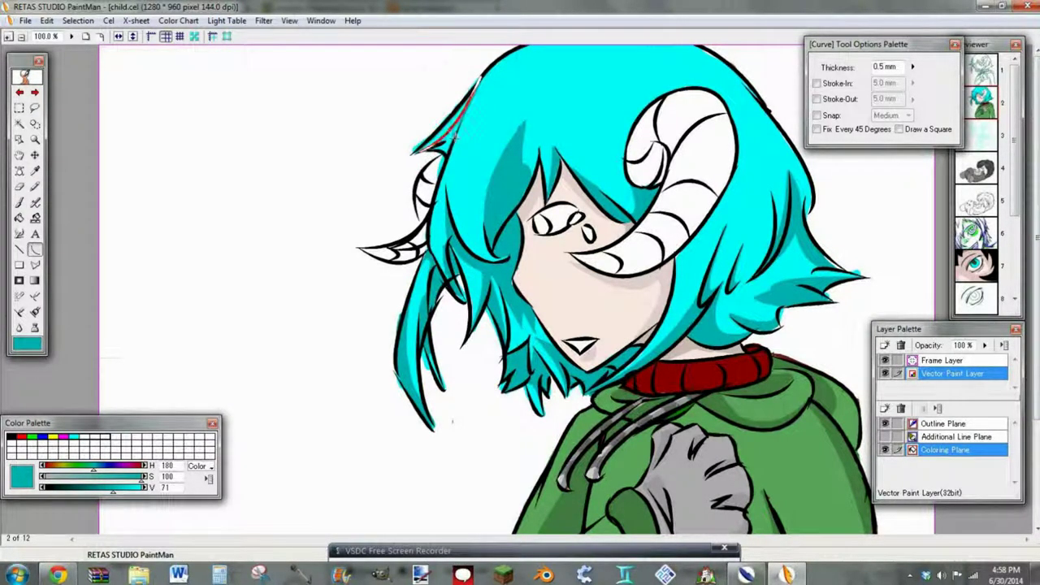
{"action": "left_click", "coordinate": [20, 218]}
{"action": "left_click", "coordinate": [444, 139]}
- Curve a shadow on the hair along the outer edge of the large horn and fill it dark teal
{"action": "left_click", "coordinate": [35, 250]}
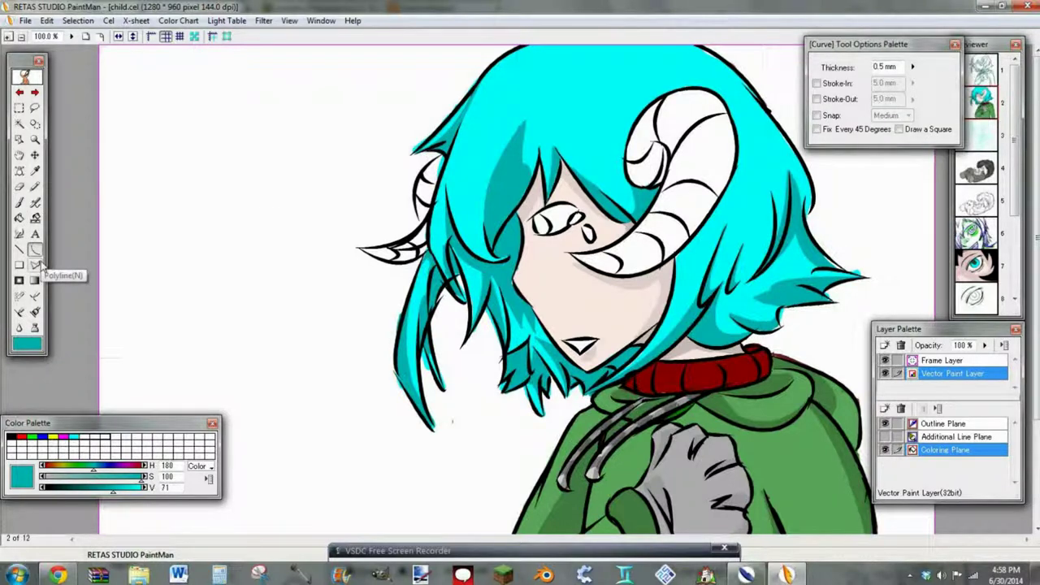
{"action": "left_click", "coordinate": [715, 96]}
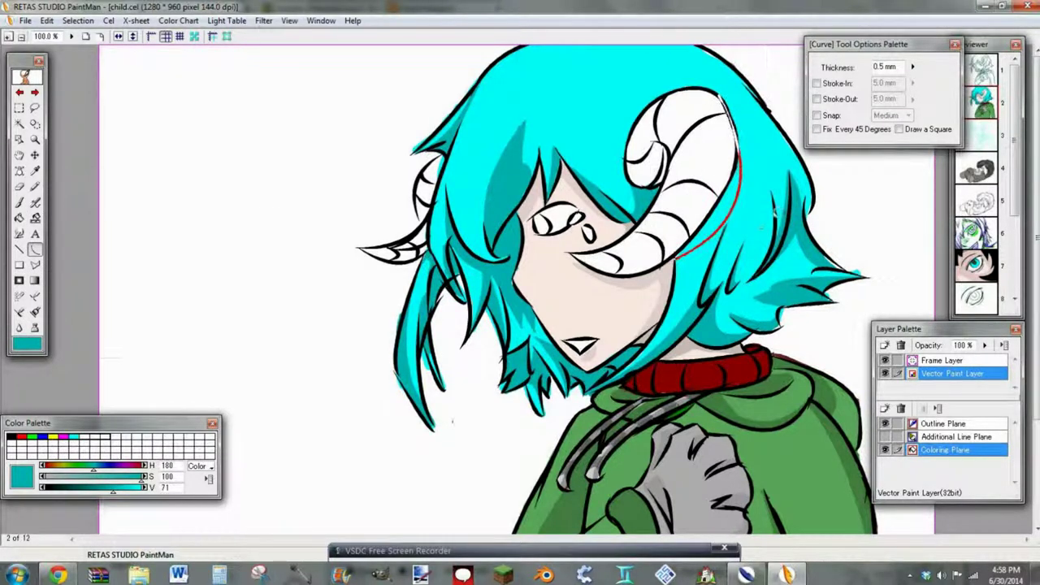
{"action": "key", "text": "f"}
- Curve a shadow on the hair below the large horn beside the jaw, fill it dark teal, and save the cel file
{"action": "left_click", "coordinate": [35, 249]}
{"action": "left_click_drag", "start_coordinate": [689, 242], "coordinate": [665, 324]}
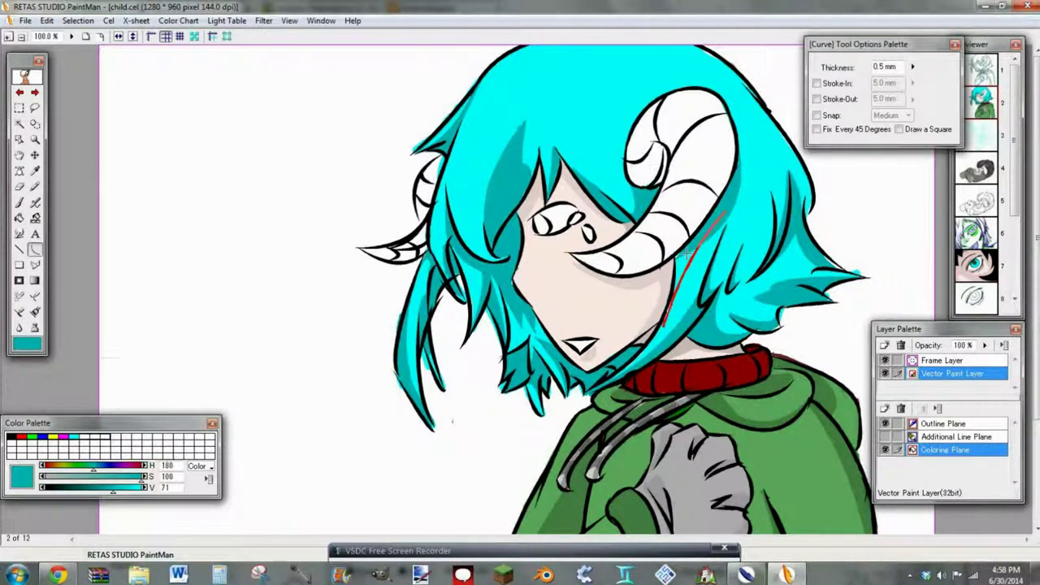
{"action": "left_click", "coordinate": [689, 280]}
{"action": "left_click", "coordinate": [19, 218]}
{"action": "key", "text": "c"}
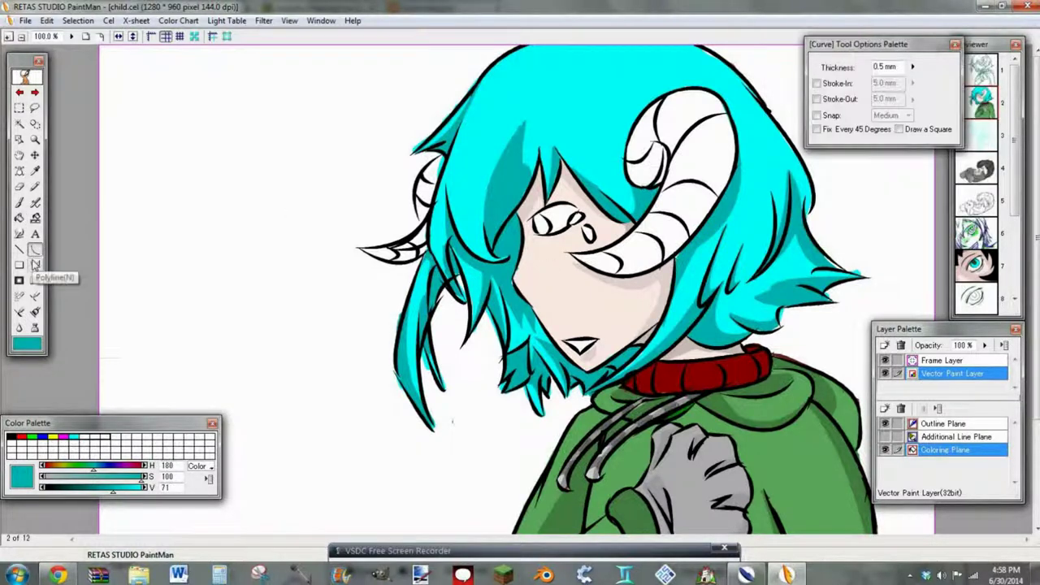
{"action": "left_click", "coordinate": [25, 21]}
{"action": "left_click", "coordinate": [43, 108]}
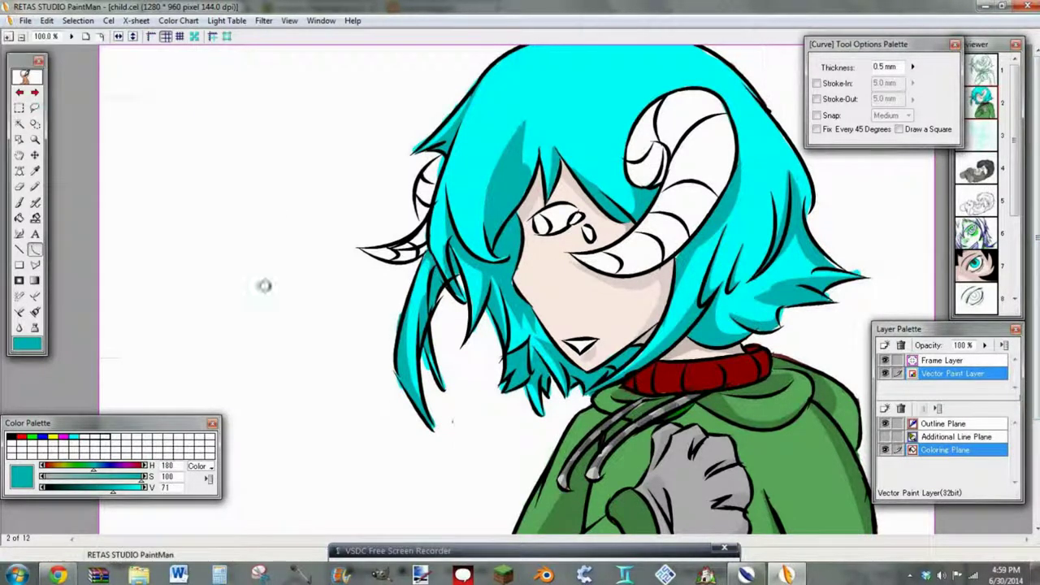
- Curve a crescent-shaped band across the crown of the hair and fill it dark teal
{"action": "left_click_drag", "start_coordinate": [525, 65], "coordinate": [709, 51]}
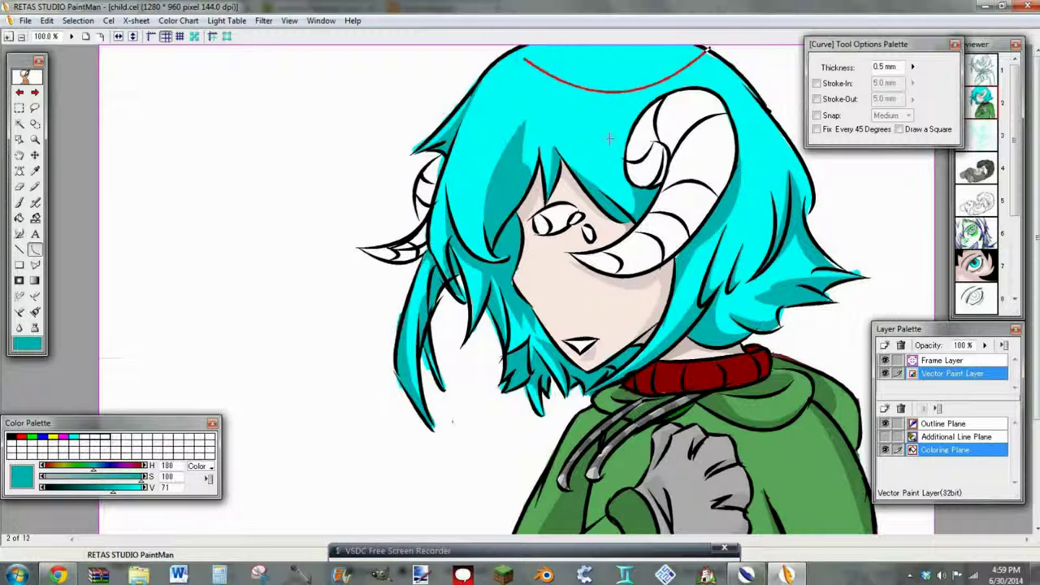
{"action": "left_click", "coordinate": [603, 156]}
{"action": "mouse_move", "coordinate": [526, 59]}
{"action": "left_mouse_down"}
{"action": "mouse_move", "coordinate": [708, 50]}
{"action": "mouse_move", "coordinate": [572, 50]}
{"action": "mouse_move", "coordinate": [596, 73]}
{"action": "left_mouse_up"}
{"action": "left_click", "coordinate": [619, 92]}
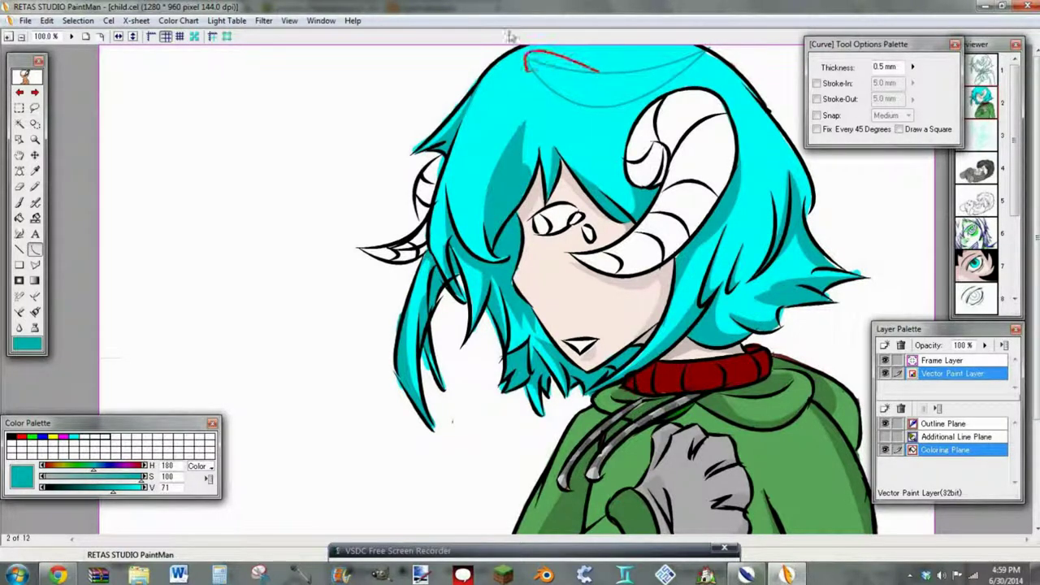
{"action": "left_click", "coordinate": [524, 59]}
{"action": "left_click_drag", "start_coordinate": [526, 60], "coordinate": [579, 104]}
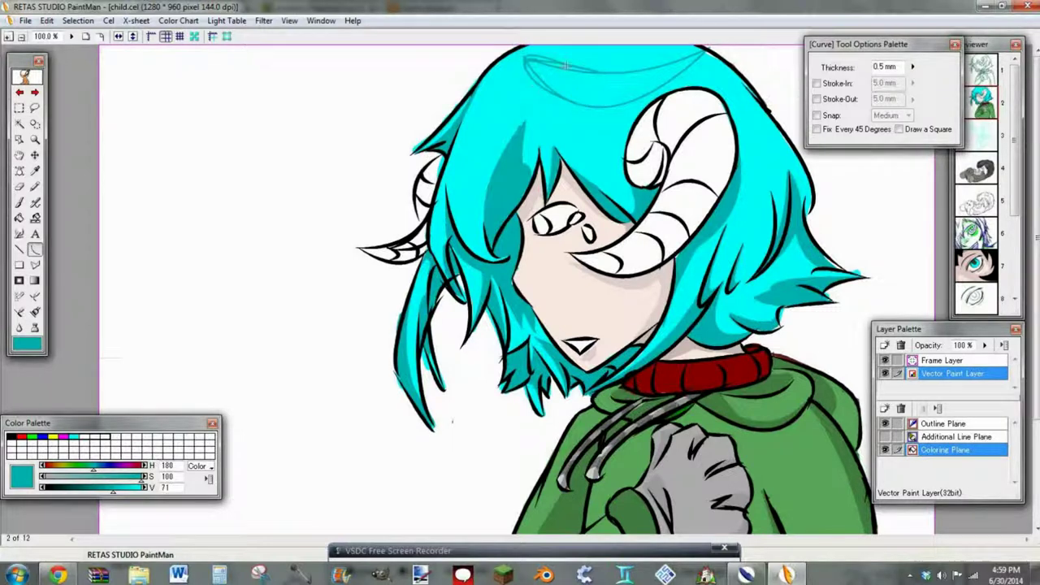
{"action": "left_click_drag", "start_coordinate": [666, 57], "coordinate": [703, 55]}
{"action": "left_click", "coordinate": [19, 218]}
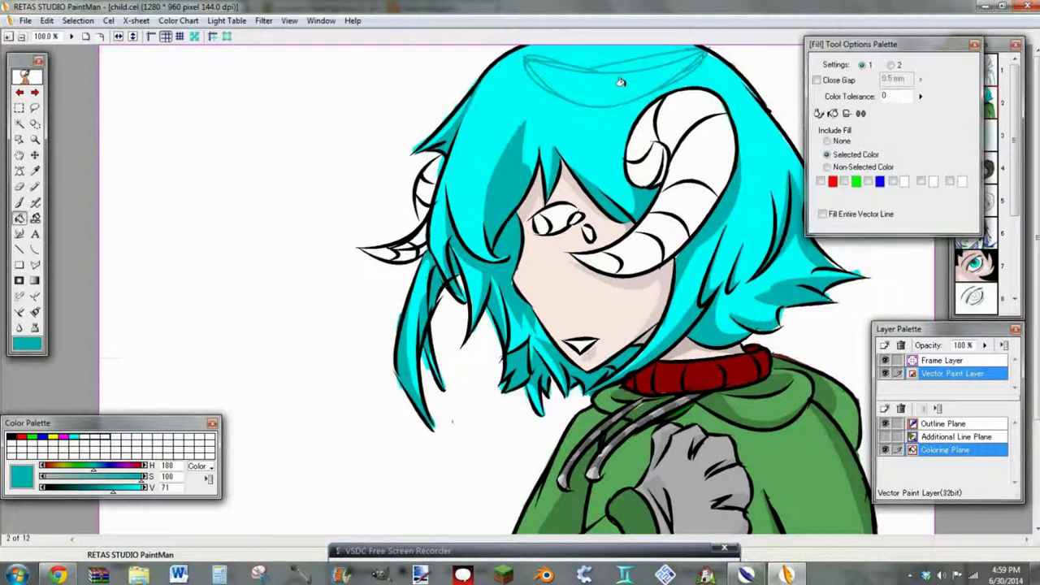
{"action": "left_click", "coordinate": [620, 82]}
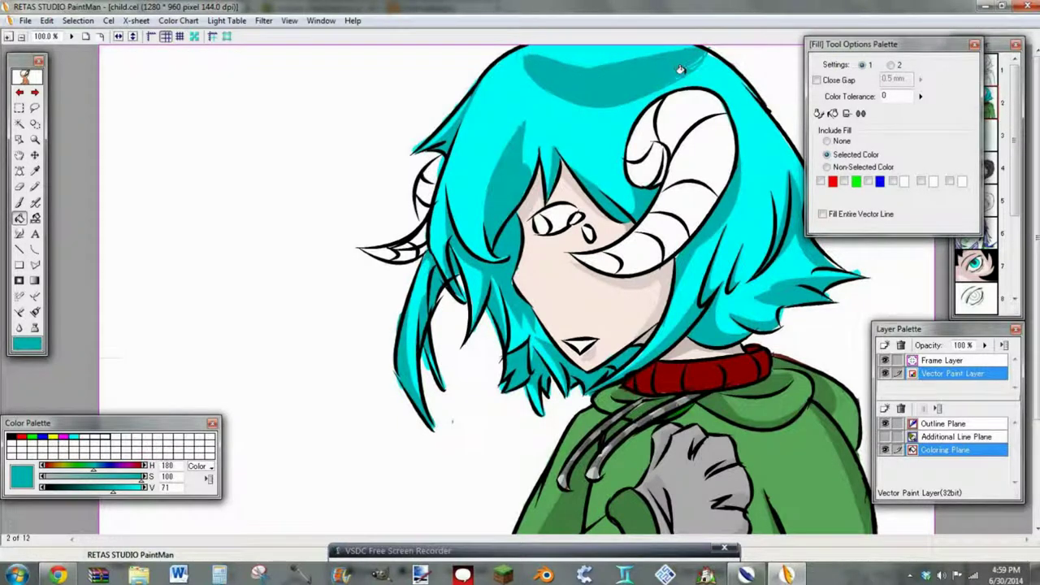
- Try recolouring the crown band as a pale cyan highlight with hue 179, saturation 45 and value 100
{"action": "left_click", "coordinate": [35, 249]}
{"action": "left_click", "coordinate": [9, 37]}
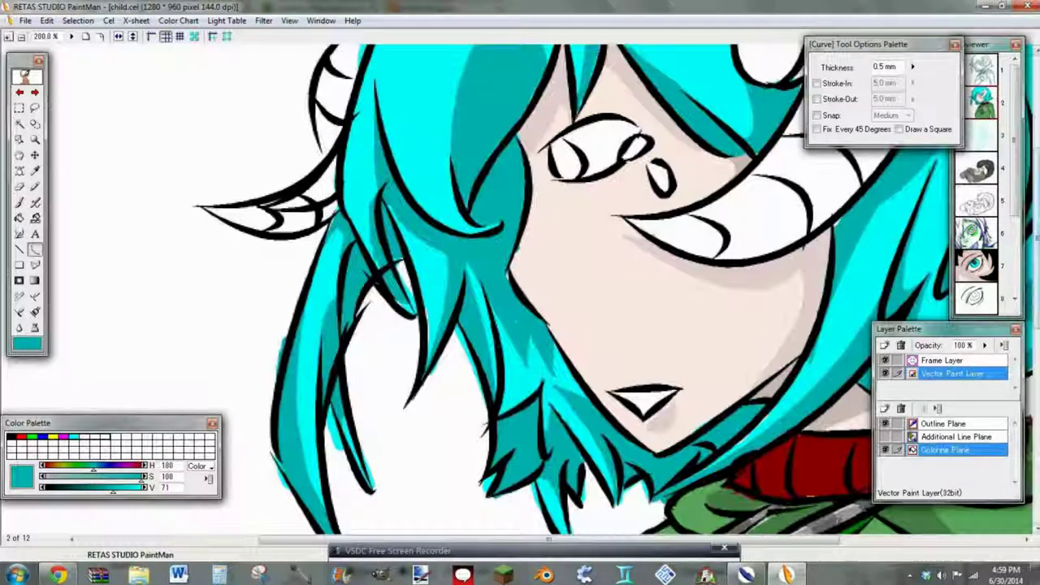
{"action": "left_click_drag", "start_coordinate": [1035, 236], "coordinate": [1036, 151]}
{"action": "left_click_drag", "start_coordinate": [410, 540], "coordinate": [615, 523]}
{"action": "left_click", "coordinate": [135, 489]}
{"action": "left_click", "coordinate": [19, 217]}
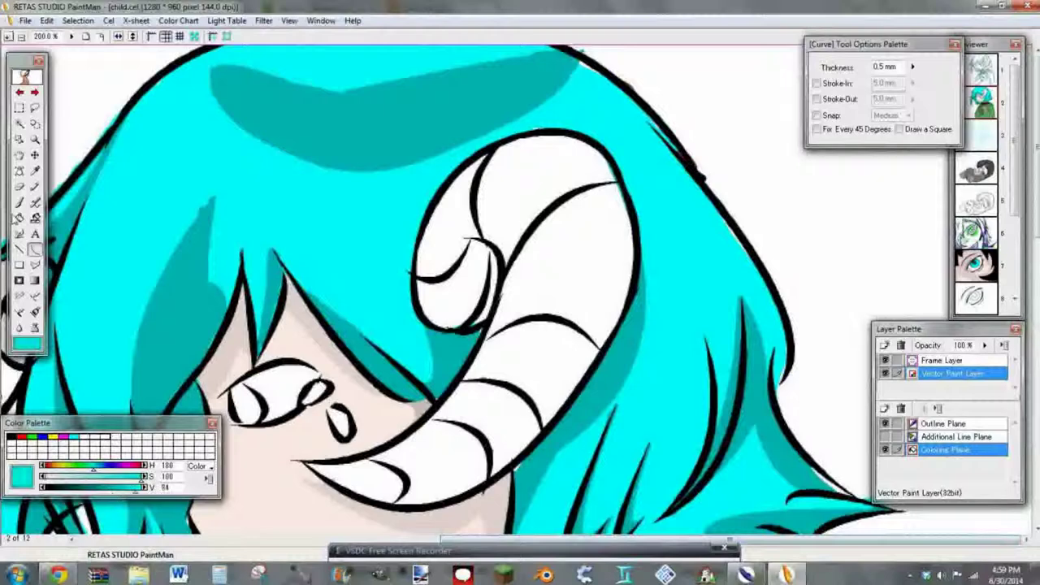
{"action": "left_click", "coordinate": [255, 113]}
{"action": "left_click", "coordinate": [89, 478]}
{"action": "left_click", "coordinate": [340, 119]}
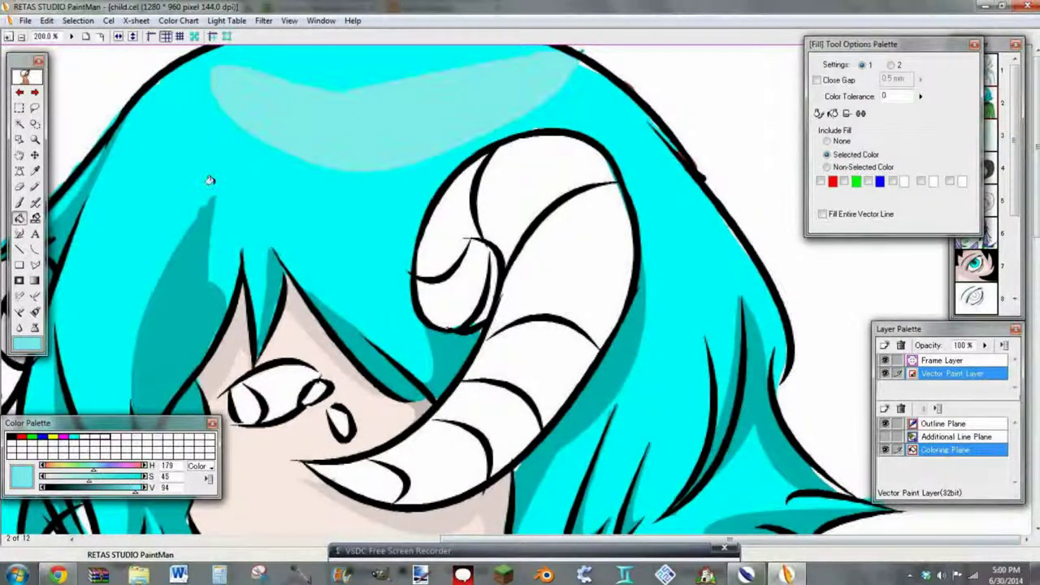
{"action": "left_click_drag", "start_coordinate": [138, 491], "coordinate": [143, 490]}
{"action": "left_click", "coordinate": [350, 92]}
- Try a curve across the pale crown band, then refill the band with the hair's base cyan
{"action": "left_click", "coordinate": [35, 250]}
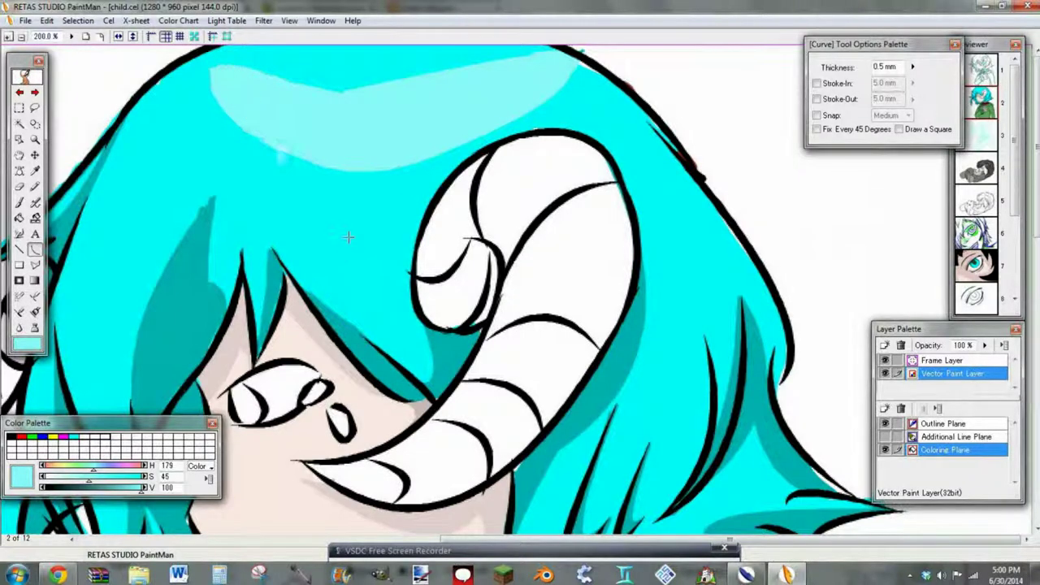
{"action": "left_click_drag", "start_coordinate": [342, 170], "coordinate": [342, 89]}
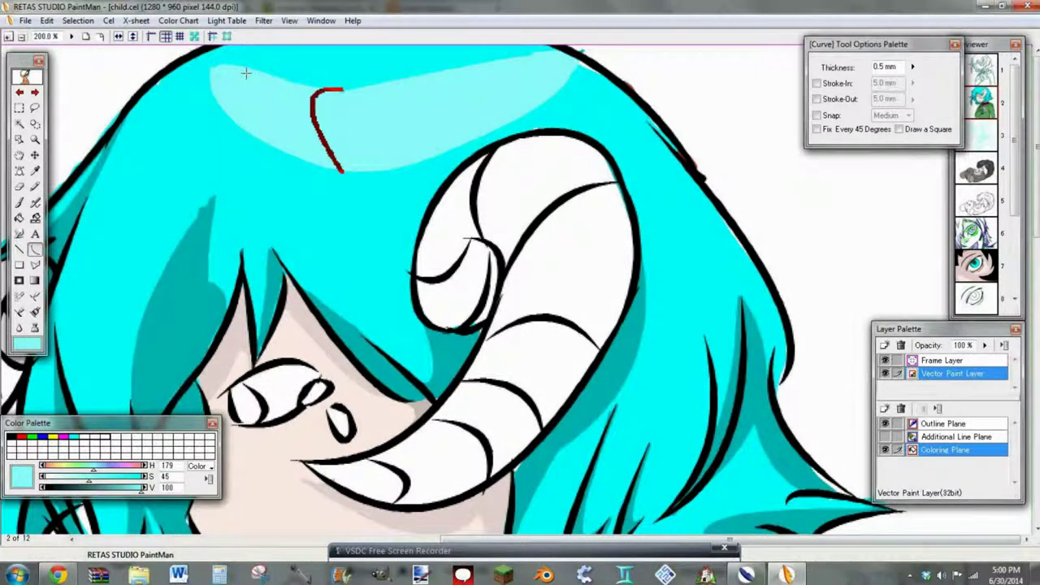
{"action": "left_click", "coordinate": [68, 64]}
{"action": "left_click", "coordinate": [35, 171]}
{"action": "left_click", "coordinate": [217, 143]}
{"action": "left_click", "coordinate": [20, 217]}
{"action": "left_click", "coordinate": [329, 115]}
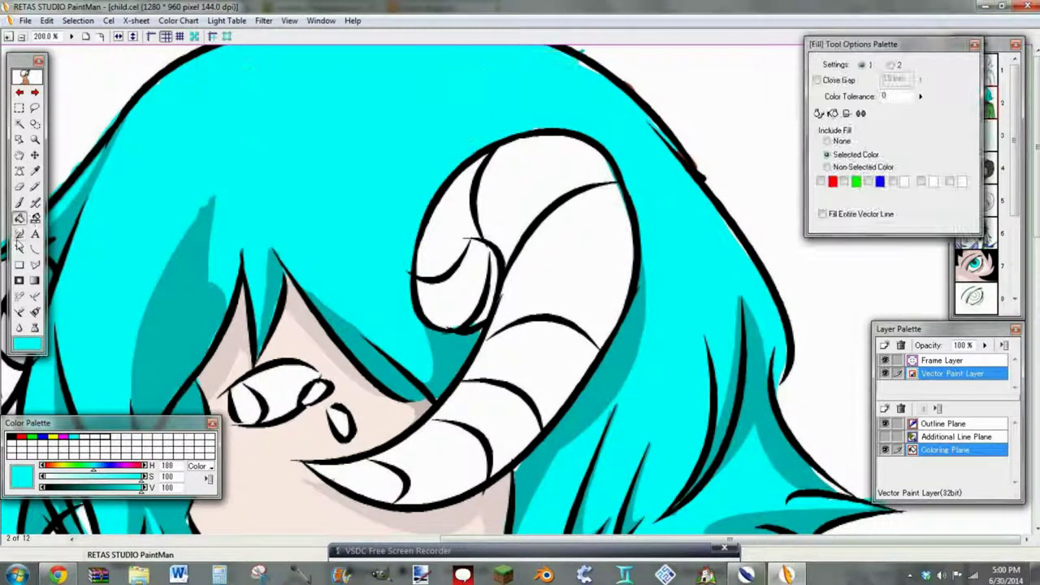
- Sample the dark teal hair shadow colour for the Curve tool
{"action": "left_click", "coordinate": [35, 249]}
{"action": "left_click", "coordinate": [35, 171]}
{"action": "left_click", "coordinate": [204, 290]}
{"action": "left_click", "coordinate": [35, 249]}
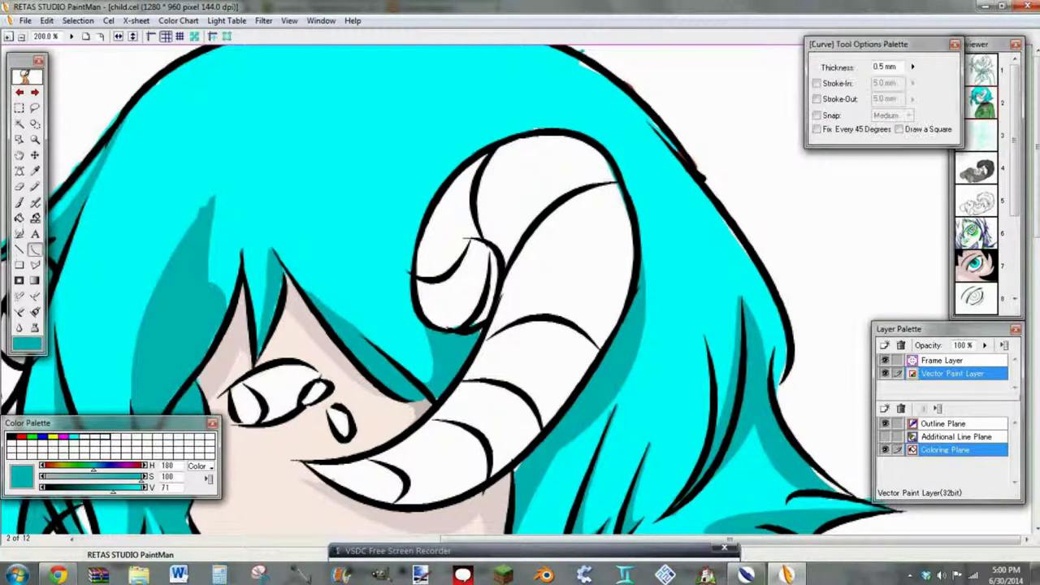
{"action": "mouse_move", "coordinate": [265, 65]}
{"action": "left_mouse_down"}
{"action": "mouse_move", "coordinate": [569, 95]}
{"action": "mouse_move", "coordinate": [378, 58]}
{"action": "left_mouse_up"}
{"action": "left_click", "coordinate": [359, 181]}
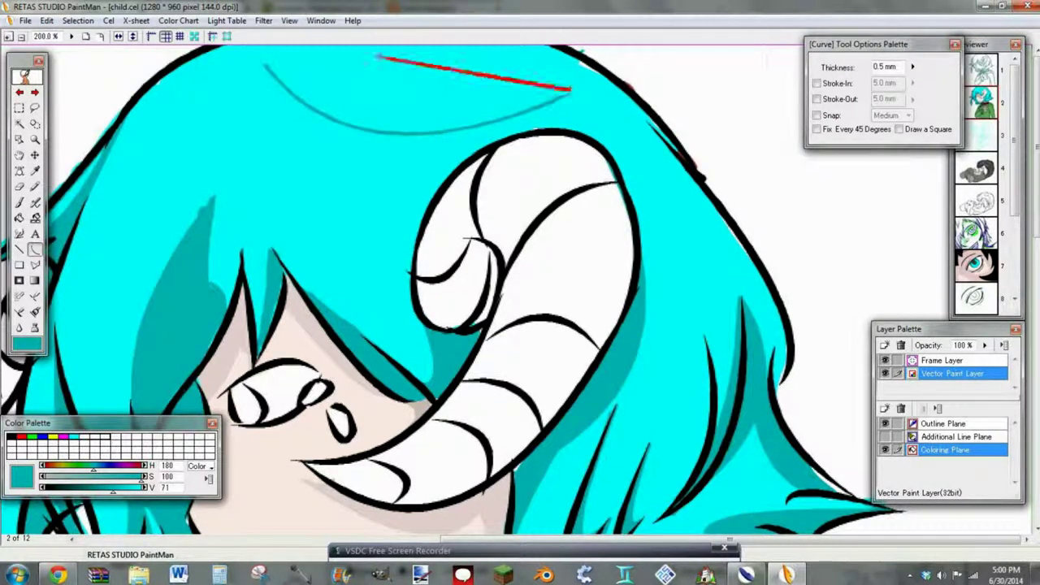
{"action": "left_click", "coordinate": [332, 104]}
{"action": "key", "text": "ctrl+z"}
{"action": "key", "text": "ctrl+z"}
- Curve a wide shadow band across the crown behind the large horn, fill it dark teal, and erase stray colour near the horn
{"action": "mouse_move", "coordinate": [568, 46]}
{"action": "left_mouse_down"}
{"action": "mouse_move", "coordinate": [216, 127]}
{"action": "mouse_move", "coordinate": [217, 56]}
{"action": "mouse_move", "coordinate": [216, 96]}
{"action": "mouse_move", "coordinate": [653, 122]}
{"action": "left_mouse_up"}
{"action": "left_click", "coordinate": [380, 135]}
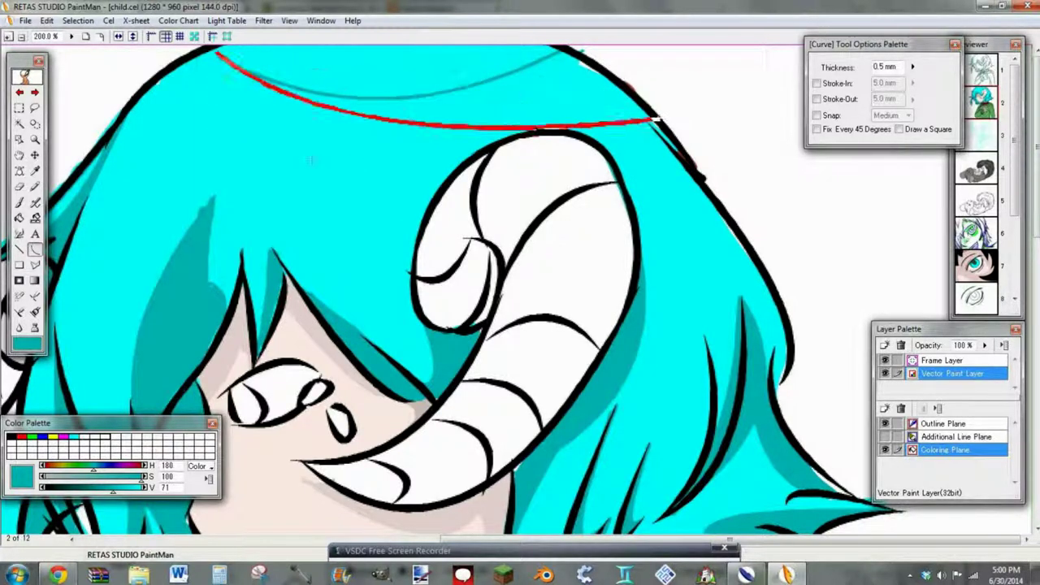
{"action": "left_click", "coordinate": [260, 277]}
{"action": "left_click", "coordinate": [20, 218]}
{"action": "left_click", "coordinate": [346, 163]}
{"action": "left_click", "coordinate": [19, 186]}
{"action": "mouse_move", "coordinate": [467, 181]}
{"action": "left_mouse_down"}
{"action": "mouse_move", "coordinate": [476, 165]}
{"action": "mouse_move", "coordinate": [533, 154]}
{"action": "left_mouse_up"}
- Save the cel file and fit the whole drawing in view
{"action": "left_click", "coordinate": [26, 22]}
{"action": "left_click", "coordinate": [34, 98]}
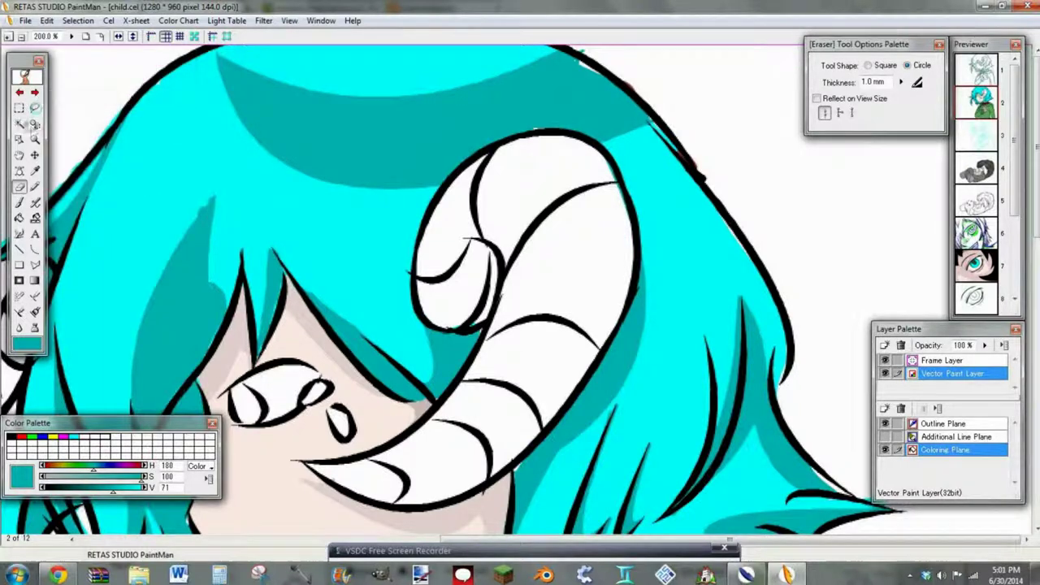
{"action": "key", "text": "ctrl+0"}
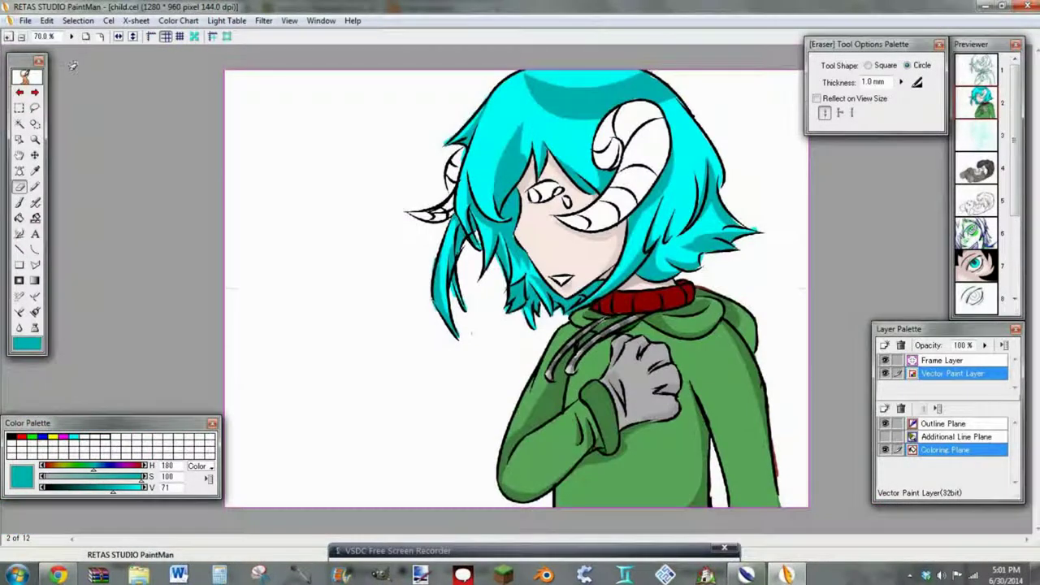
{"action": "left_click", "coordinate": [26, 21]}
{"action": "left_click", "coordinate": [36, 98]}
- Recolour the ribbed collar around the neck dark green with hue 120, saturation 100 and value 29
{"action": "left_click", "coordinate": [33, 437]}
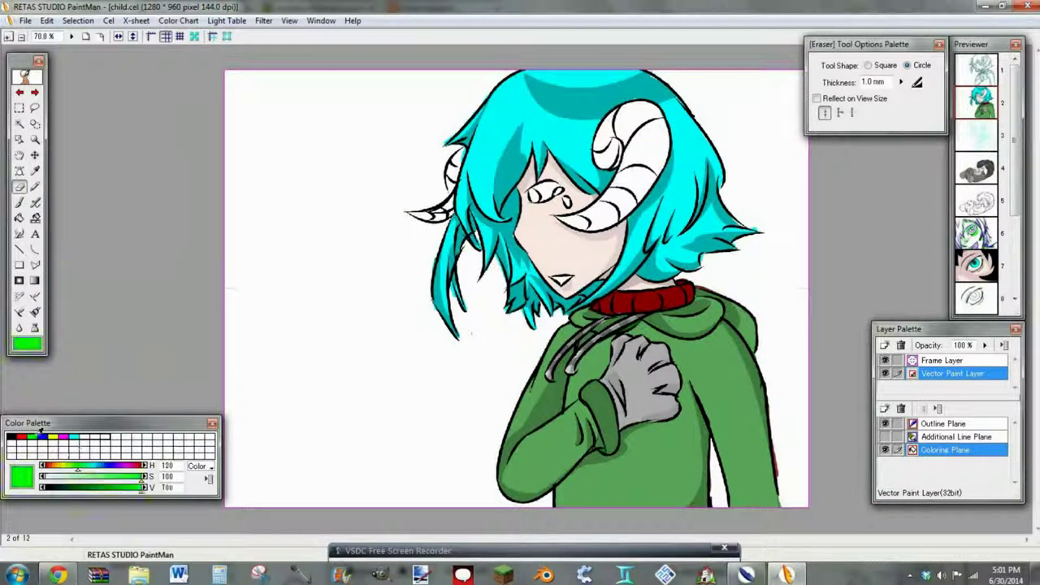
{"action": "left_click_drag", "start_coordinate": [141, 492], "coordinate": [76, 494]}
{"action": "left_click", "coordinate": [18, 218]}
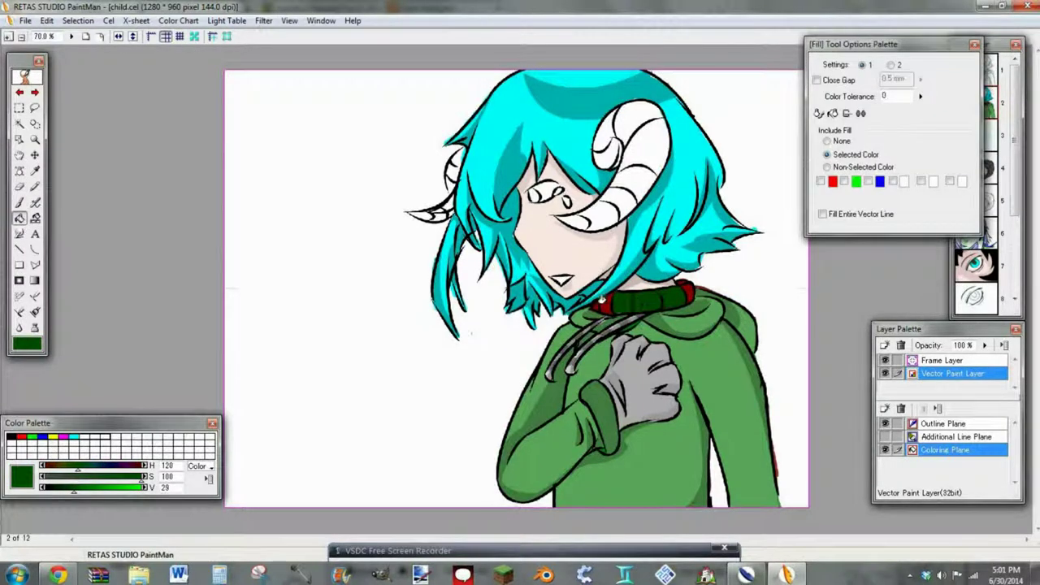
{"action": "left_click", "coordinate": [681, 286]}
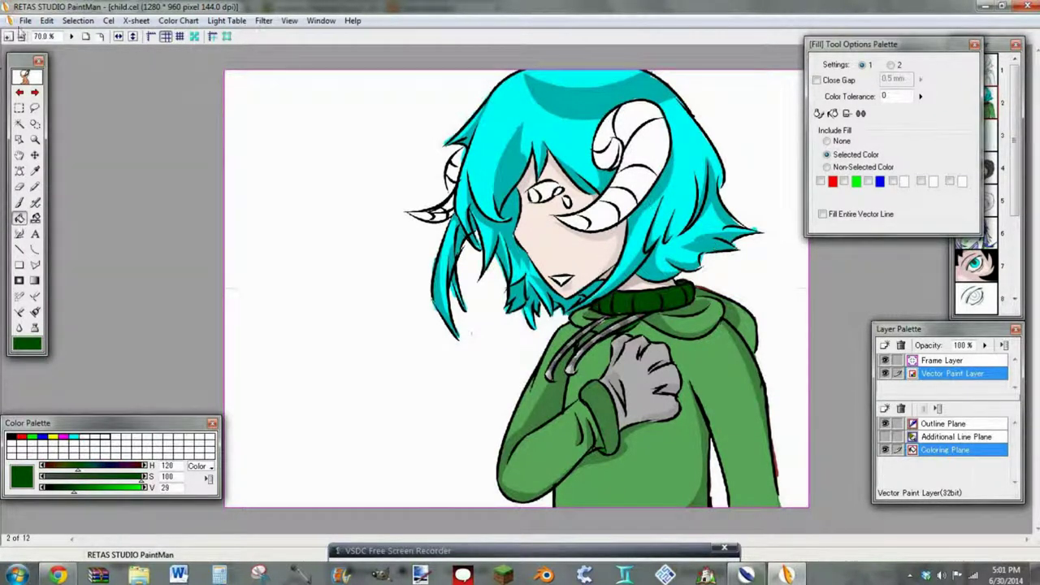
{"action": "left_click", "coordinate": [34, 249]}
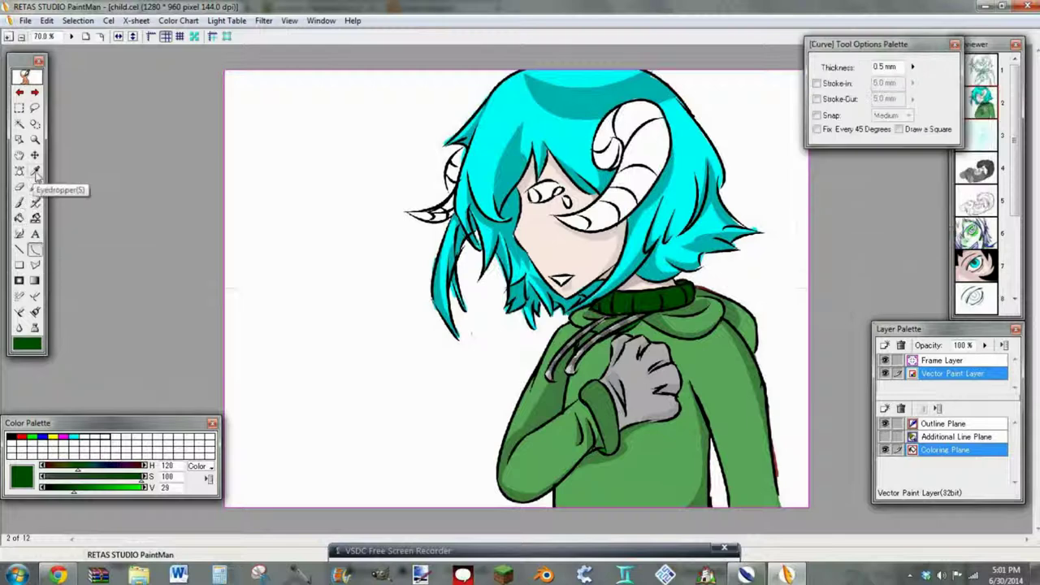
{"action": "left_click", "coordinate": [35, 171]}
{"action": "left_click", "coordinate": [506, 175]}
{"action": "left_click", "coordinate": [35, 249]}
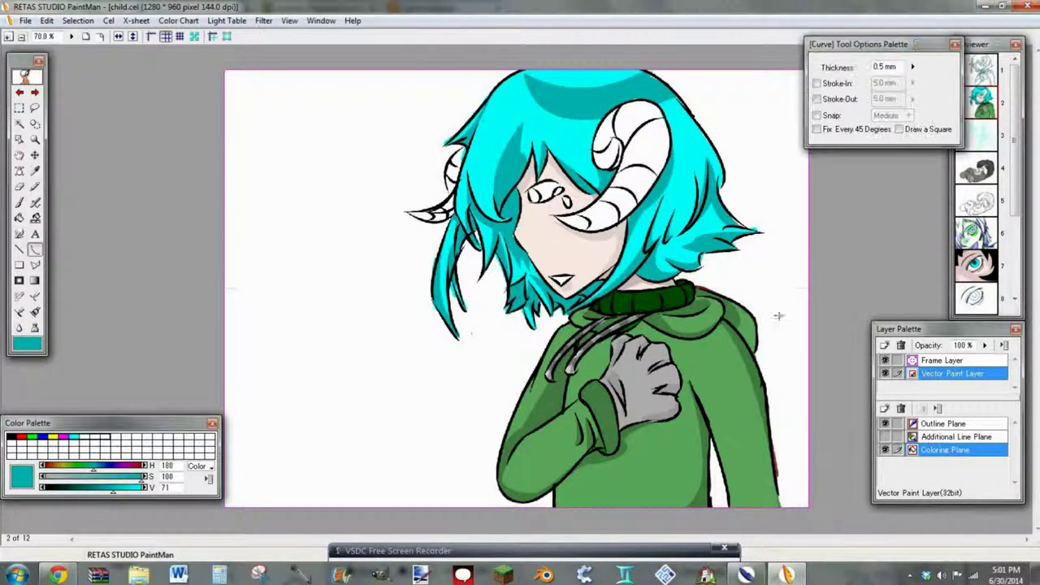
- Set a neutral grey with saturation 0 and value 69 and fill the large horn's segments
{"action": "left_click", "coordinate": [22, 219]}
{"action": "left_click", "coordinate": [75, 444]}
{"action": "left_click_drag", "start_coordinate": [141, 492], "coordinate": [111, 497]}
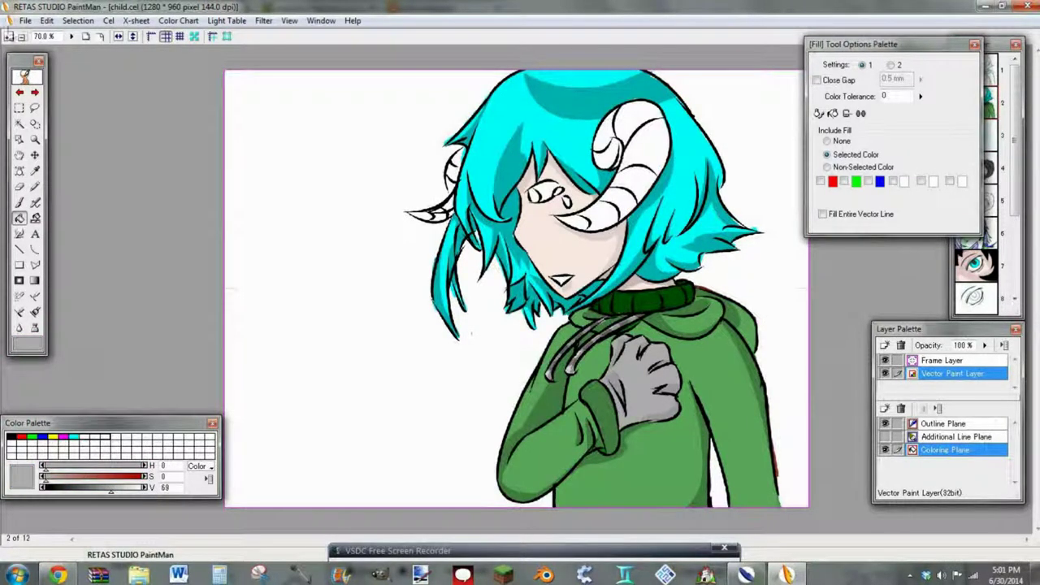
{"action": "left_click", "coordinate": [8, 36]}
{"action": "scroll", "coordinate": [549, 169], "scroll_direction": "up", "scroll_amount": 3}
{"action": "left_click_drag", "start_coordinate": [670, 213], "coordinate": [649, 158]}
{"action": "left_click_drag", "start_coordinate": [652, 231], "coordinate": [587, 259]}
- Fill the segments of the small far horn with the same grey
{"action": "left_click_drag", "start_coordinate": [423, 193], "coordinate": [425, 176]}
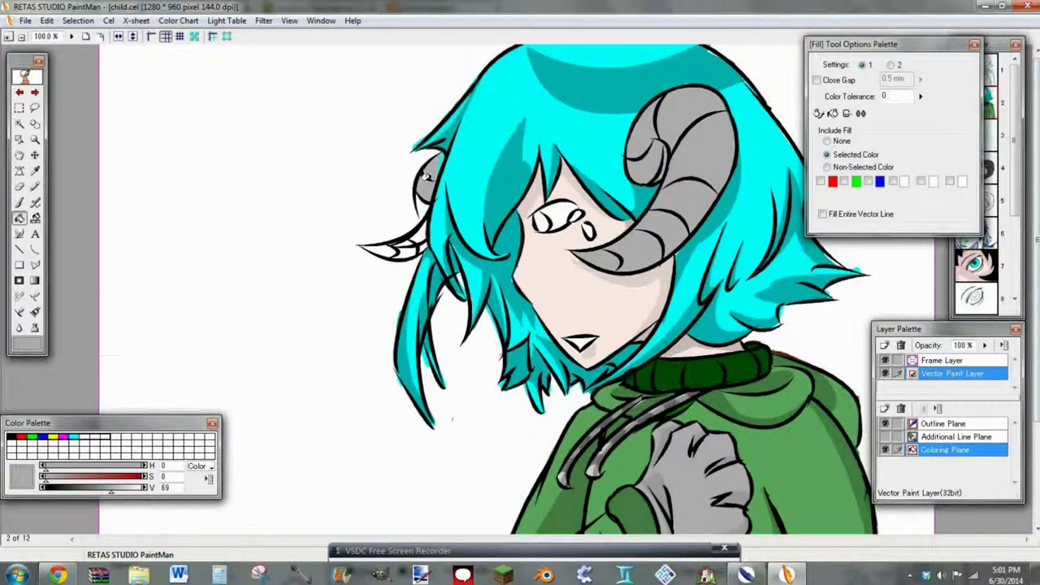
{"action": "left_click", "coordinate": [419, 207]}
{"action": "key", "text": "ctrl+z"}
{"action": "left_click", "coordinate": [419, 249]}
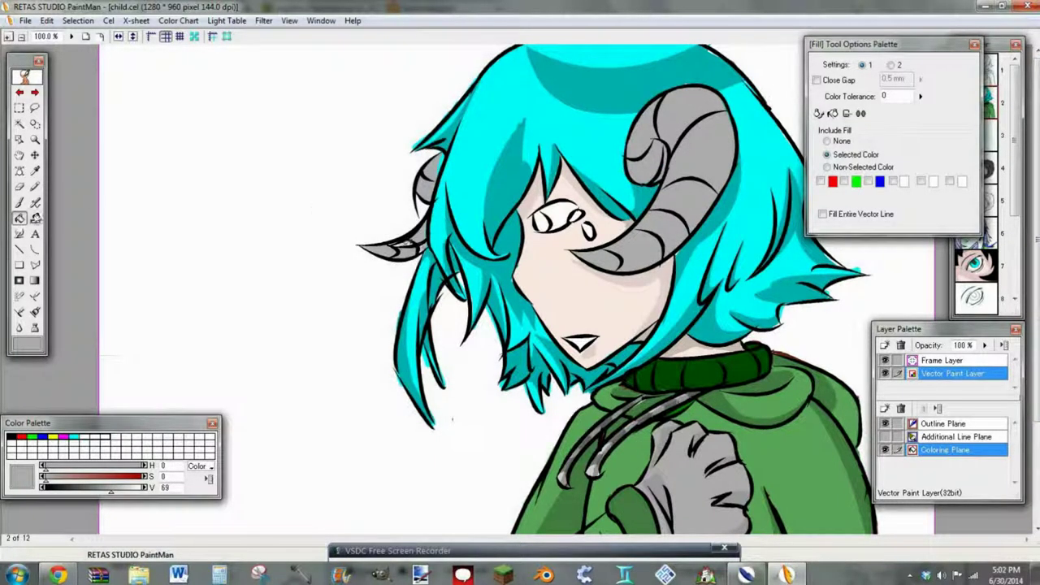
{"action": "left_click", "coordinate": [20, 202]}
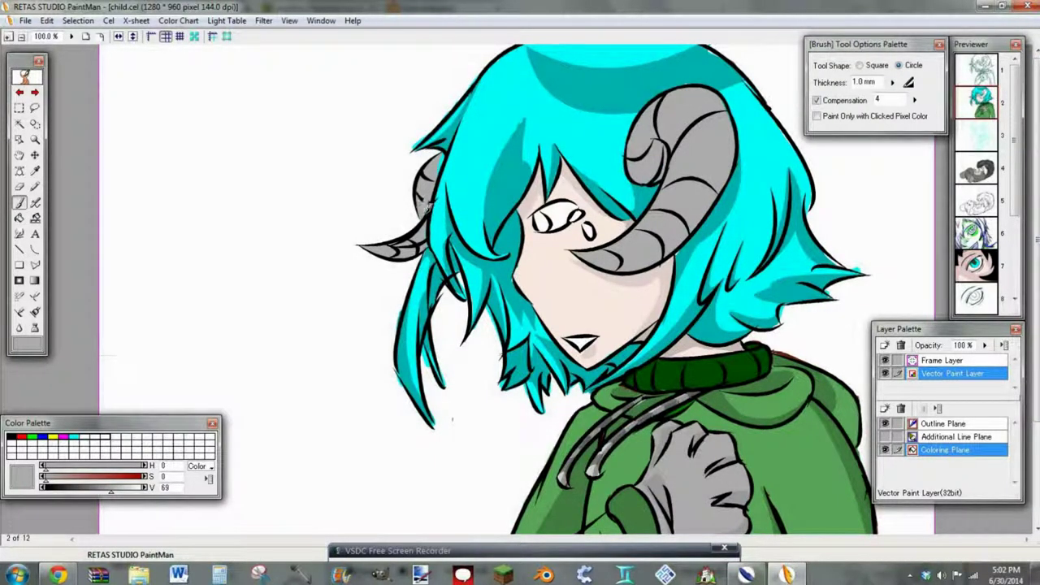
- Darken the grey to value 55, then curve a shadow on the small far horn and fill it
{"action": "left_click", "coordinate": [35, 249]}
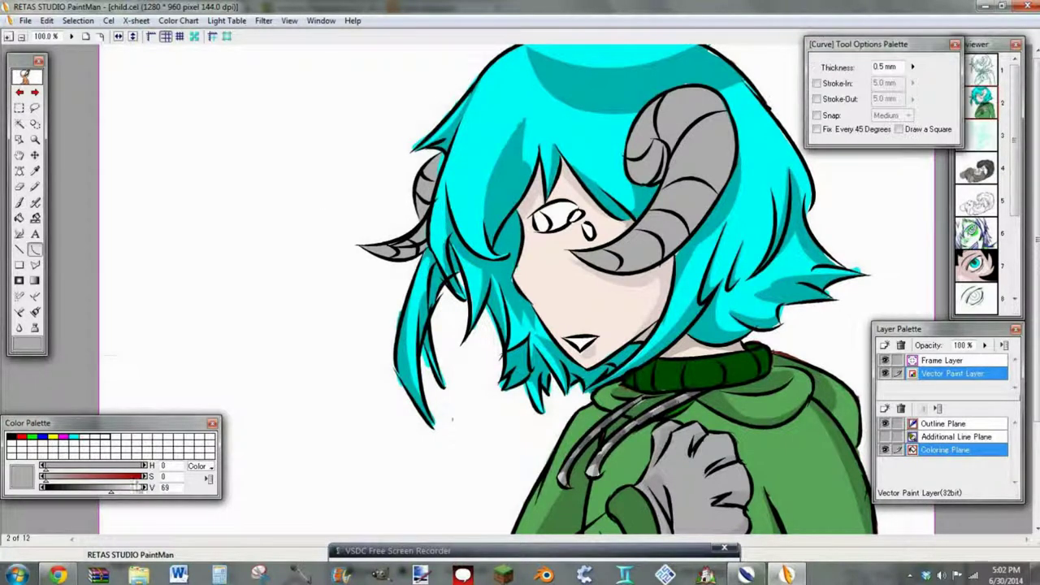
{"action": "key", "text": "f"}
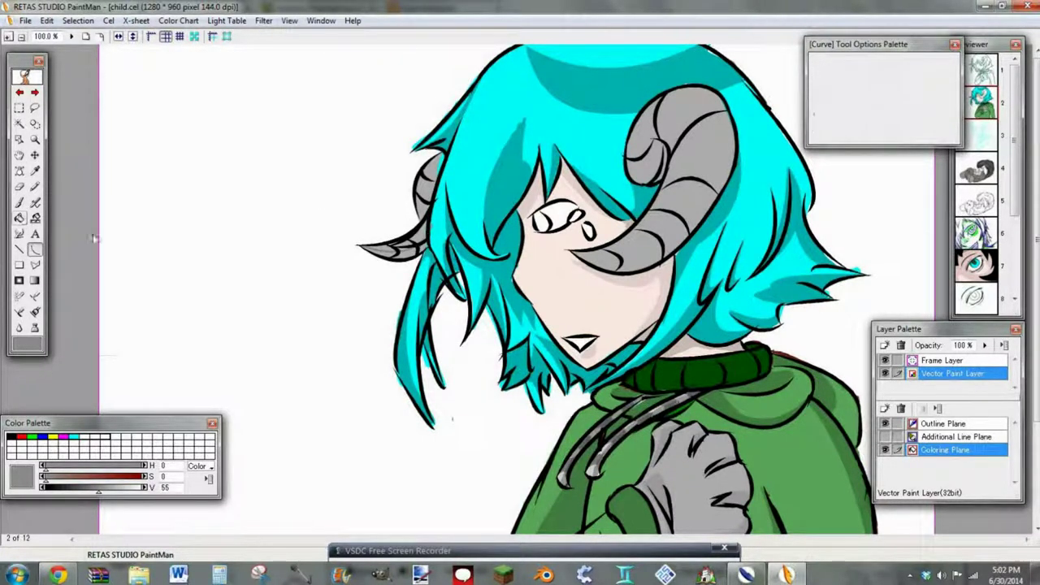
{"action": "left_click", "coordinate": [36, 251]}
{"action": "left_click_drag", "start_coordinate": [442, 156], "coordinate": [423, 208]}
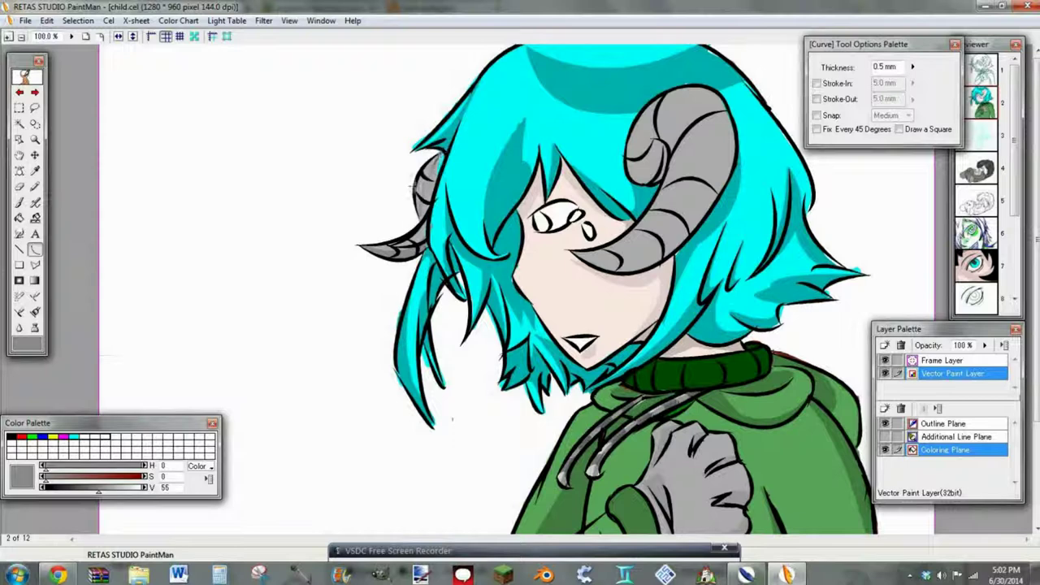
{"action": "left_click", "coordinate": [414, 185]}
{"action": "key", "text": "f"}
- Curve shadow edges along the large horn's length and fill the enclosed areas with grey of value 55
{"action": "left_click", "coordinate": [35, 252]}
{"action": "mouse_move", "coordinate": [574, 252]}
{"action": "left_mouse_down"}
{"action": "mouse_move", "coordinate": [598, 256]}
{"action": "mouse_move", "coordinate": [715, 113]}
{"action": "mouse_move", "coordinate": [646, 161]}
{"action": "left_mouse_up"}
{"action": "left_click", "coordinate": [695, 300]}
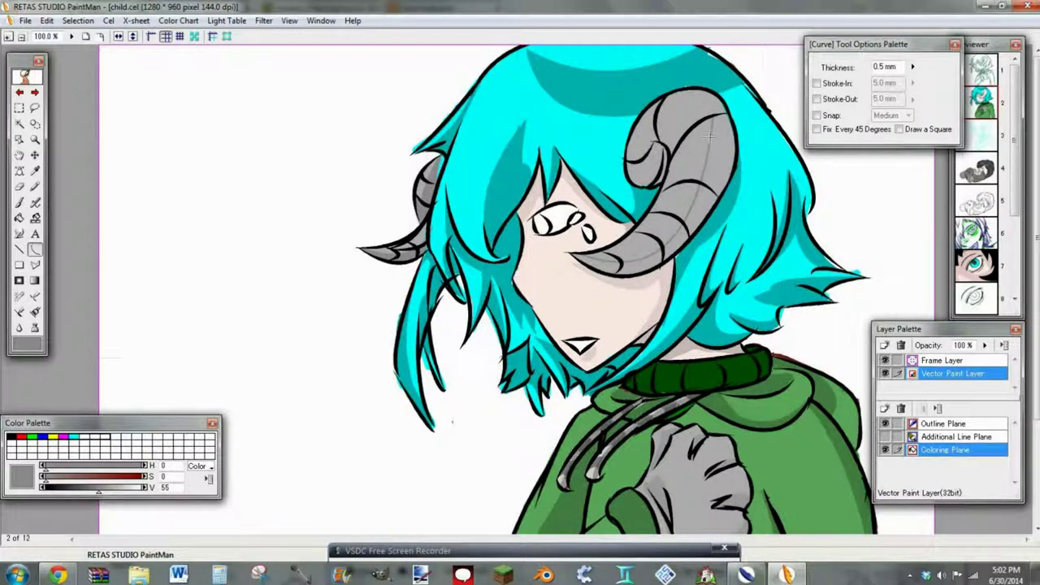
{"action": "mouse_move", "coordinate": [708, 135]}
{"action": "left_mouse_down"}
{"action": "mouse_move", "coordinate": [646, 138]}
{"action": "mouse_move", "coordinate": [634, 174]}
{"action": "left_mouse_up"}
{"action": "left_click", "coordinate": [633, 137]}
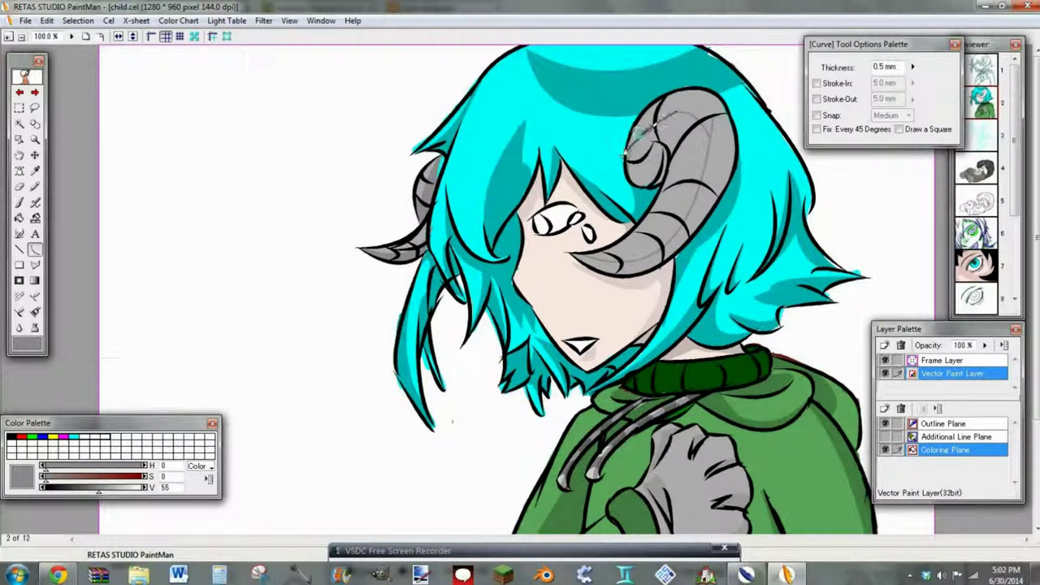
{"action": "left_click", "coordinate": [20, 219]}
{"action": "left_click", "coordinate": [713, 153]}
{"action": "left_click", "coordinate": [630, 276]}
{"action": "left_click", "coordinate": [676, 242]}
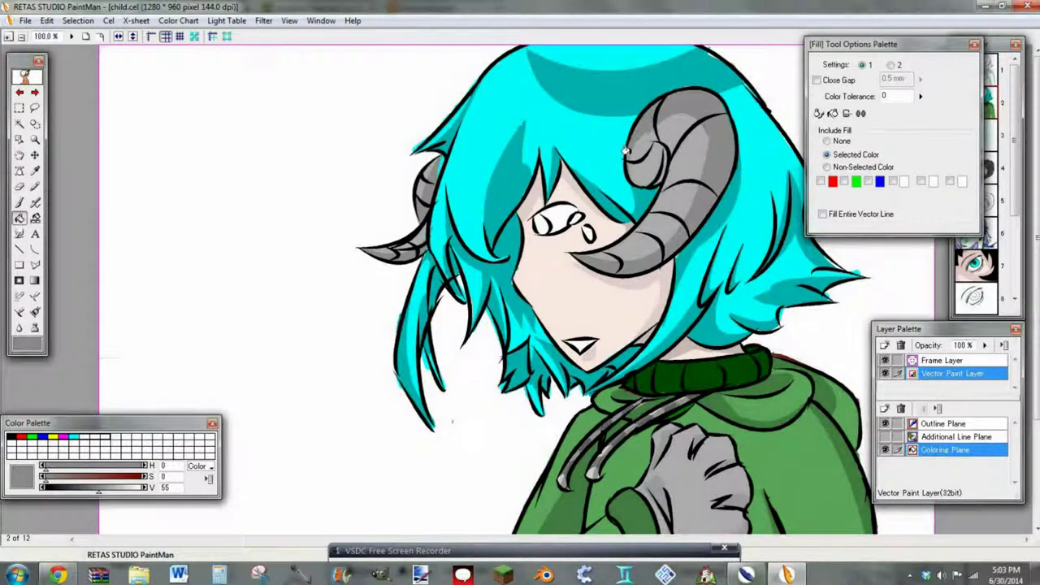
- Curve a shadow edge inside the large horn's curled tip and fill it with the same dark grey
{"action": "left_click", "coordinate": [35, 249]}
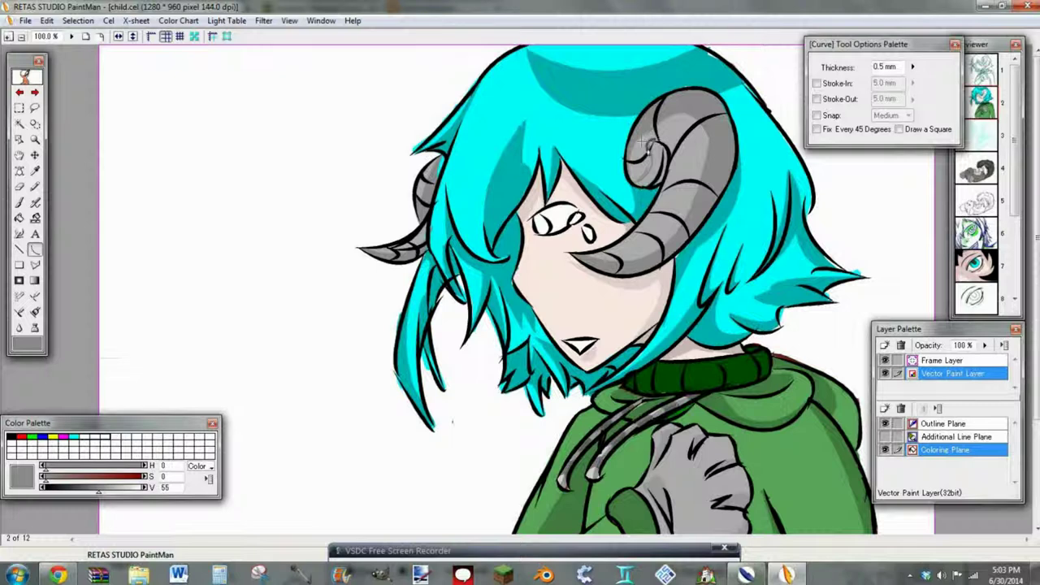
{"action": "left_click", "coordinate": [20, 219]}
{"action": "left_click", "coordinate": [654, 159]}
{"action": "left_click", "coordinate": [35, 249]}
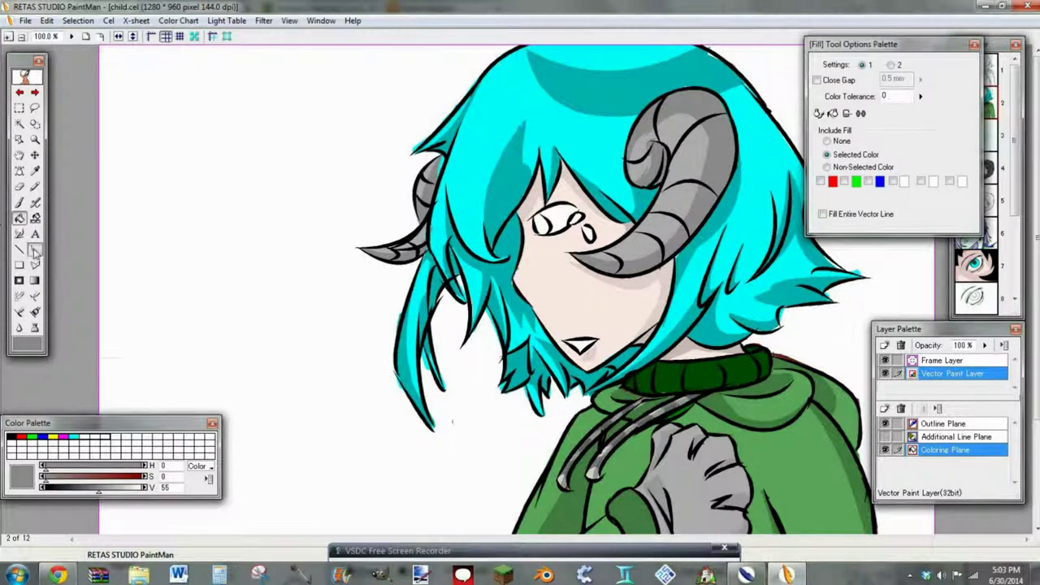
{"action": "left_click", "coordinate": [22, 36]}
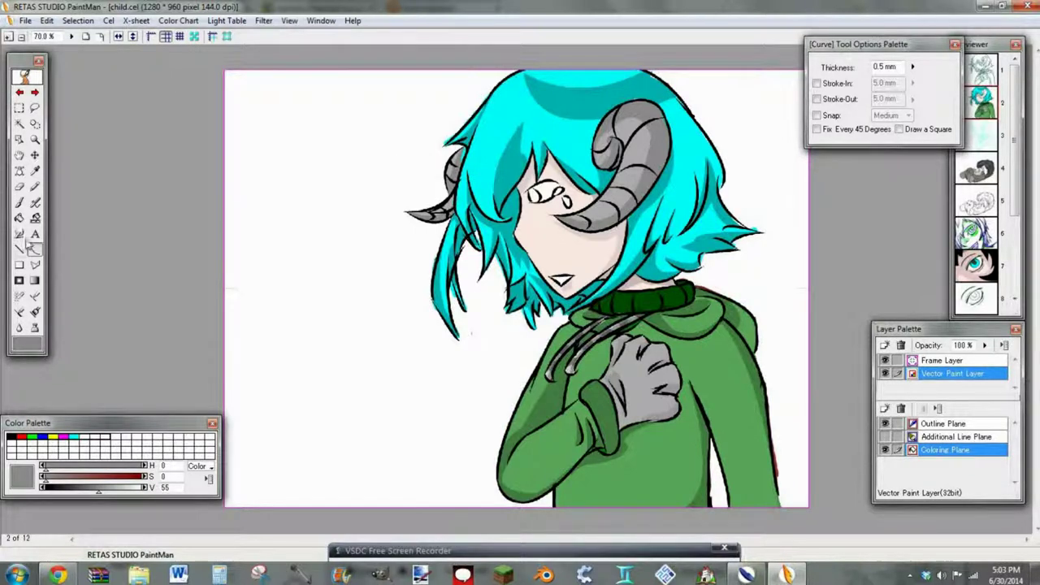
- Erase the grey fill of the small far horn on the coloring plane, enlarging the eraser to 2.0 mm for the remnants
{"action": "left_click", "coordinate": [19, 218]}
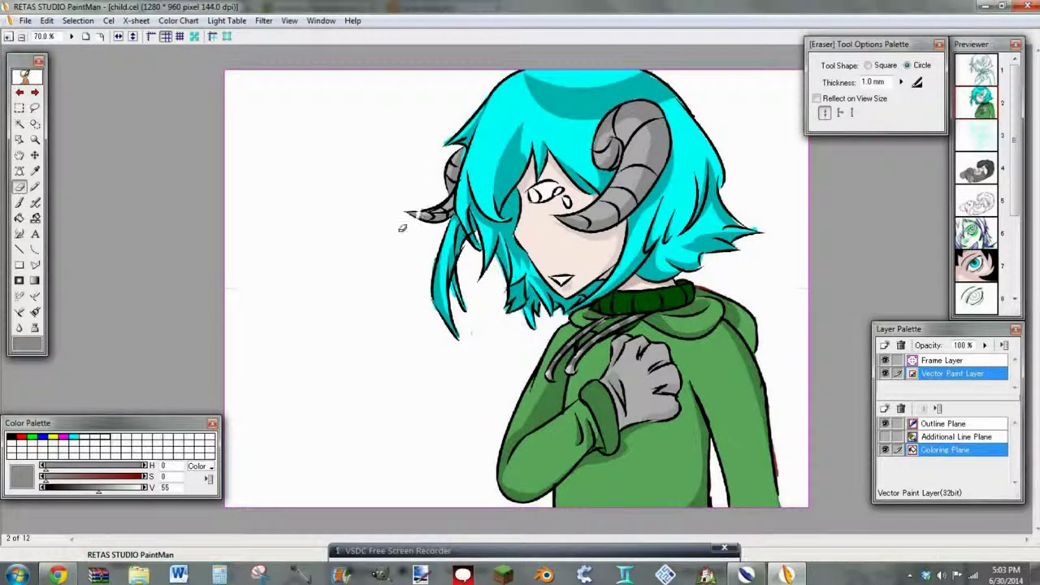
{"action": "mouse_move", "coordinate": [401, 228]}
{"action": "left_mouse_down"}
{"action": "mouse_move", "coordinate": [441, 205]}
{"action": "mouse_move", "coordinate": [451, 167]}
{"action": "left_mouse_up"}
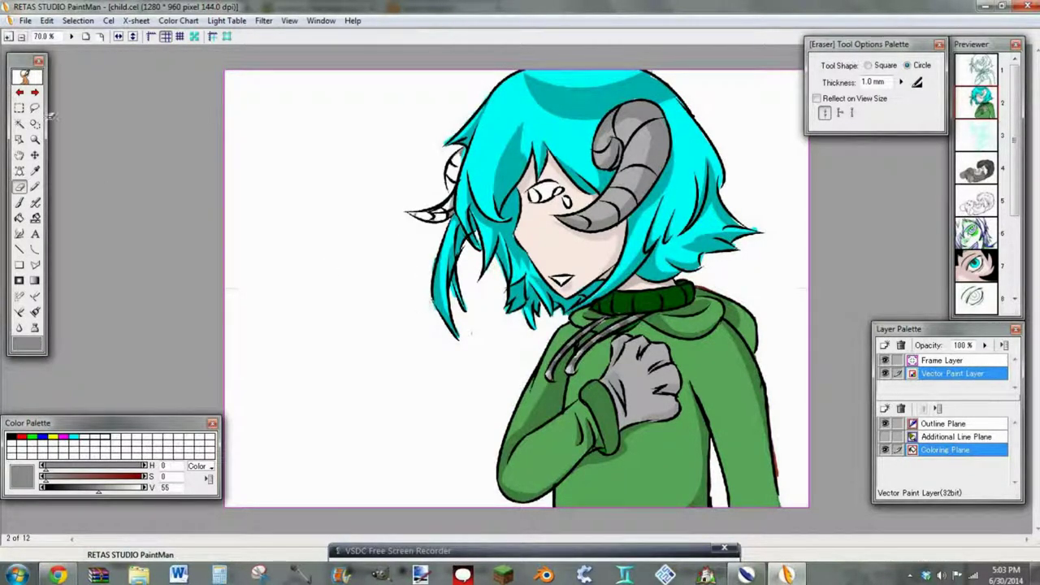
{"action": "left_click", "coordinate": [9, 36]}
{"action": "left_click", "coordinate": [8, 37]}
{"action": "left_click", "coordinate": [9, 36]}
{"action": "scroll", "coordinate": [387, 415], "scroll_direction": "up", "scroll_amount": 3}
{"action": "left_click_drag", "start_coordinate": [900, 82], "coordinate": [908, 59]}
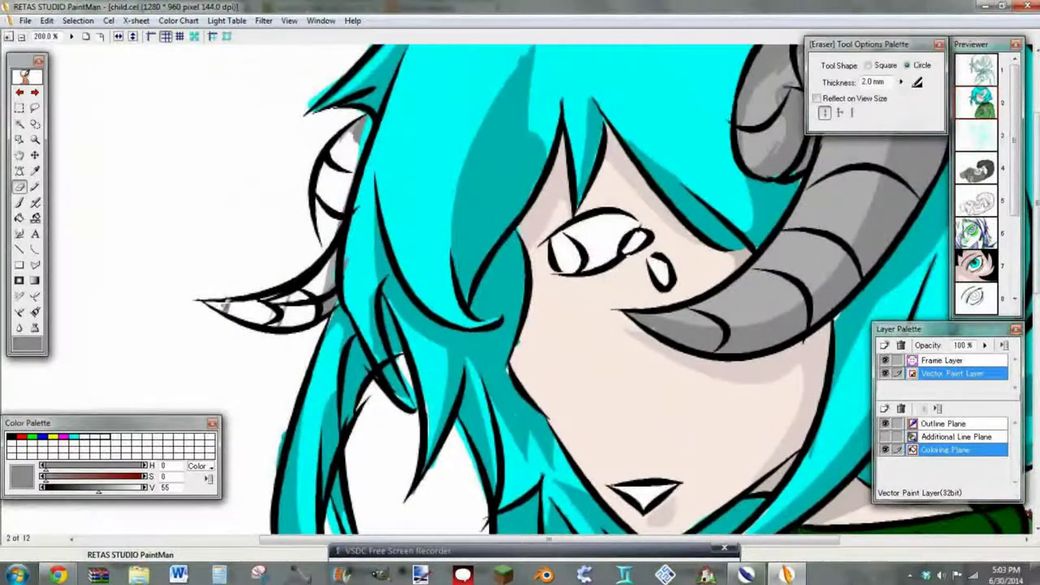
{"action": "mouse_move", "coordinate": [211, 303]}
{"action": "left_mouse_down"}
{"action": "mouse_move", "coordinate": [305, 285]}
{"action": "mouse_move", "coordinate": [329, 244]}
{"action": "mouse_move", "coordinate": [355, 132]}
{"action": "mouse_move", "coordinate": [337, 237]}
{"action": "left_mouse_up"}
{"action": "left_click_drag", "start_coordinate": [338, 275], "coordinate": [314, 331]}
{"action": "left_click", "coordinate": [22, 36]}
{"action": "left_click", "coordinate": [21, 37]}
{"action": "left_click", "coordinate": [21, 37]}
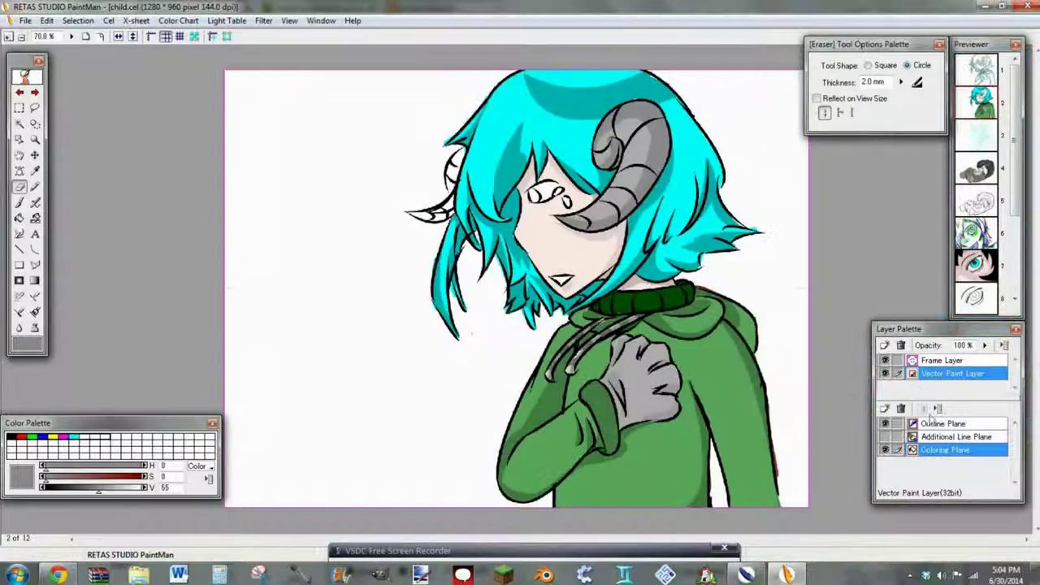
- Erase the small far horn's line art on the outline plane, right up to the edge of the hair
{"action": "left_click", "coordinate": [929, 422]}
{"action": "left_click_drag", "start_coordinate": [430, 204], "coordinate": [443, 217]}
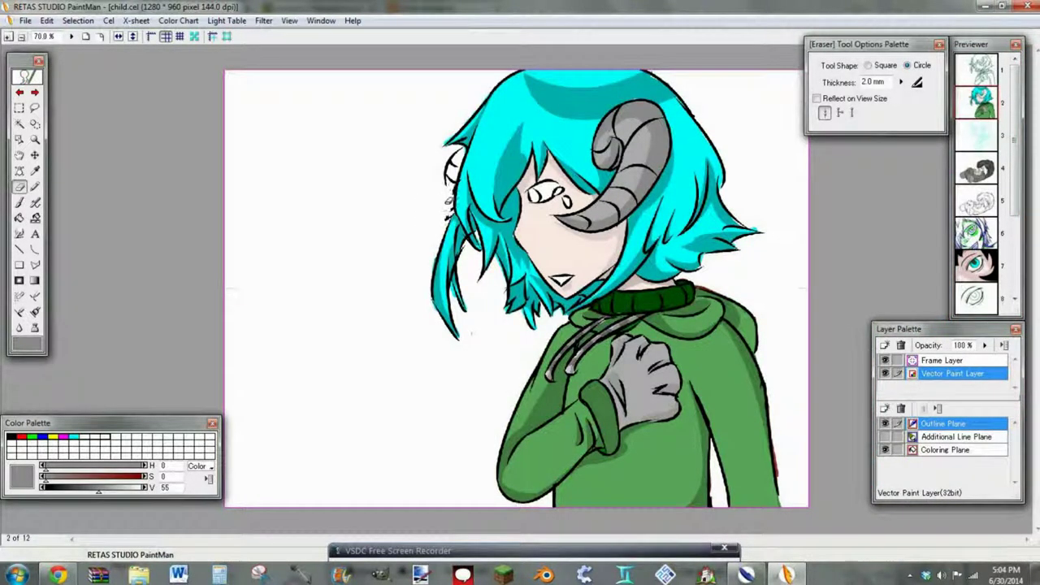
{"action": "left_click", "coordinate": [9, 37]}
{"action": "left_click", "coordinate": [9, 37]}
{"action": "left_click", "coordinate": [9, 36]}
{"action": "left_click_drag", "start_coordinate": [1035, 276], "coordinate": [1035, 190]}
{"action": "mouse_move", "coordinate": [334, 293]}
{"action": "left_mouse_down"}
{"action": "mouse_move", "coordinate": [317, 170]}
{"action": "mouse_move", "coordinate": [359, 117]}
{"action": "mouse_move", "coordinate": [324, 232]}
{"action": "left_mouse_up"}
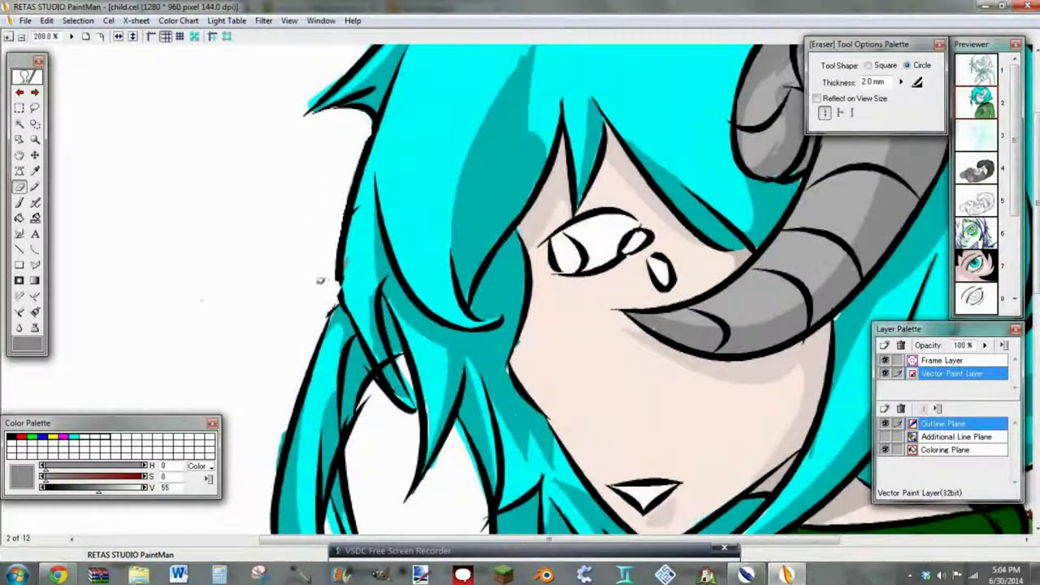
- Undo the last eraser stroke and redraw the damaged hair outline where the far horn was with a 0.5 mm black curve
{"action": "key", "text": "ctrl+z"}
{"action": "left_click", "coordinate": [20, 203]}
{"action": "left_click_drag", "start_coordinate": [99, 491], "coordinate": [45, 491]}
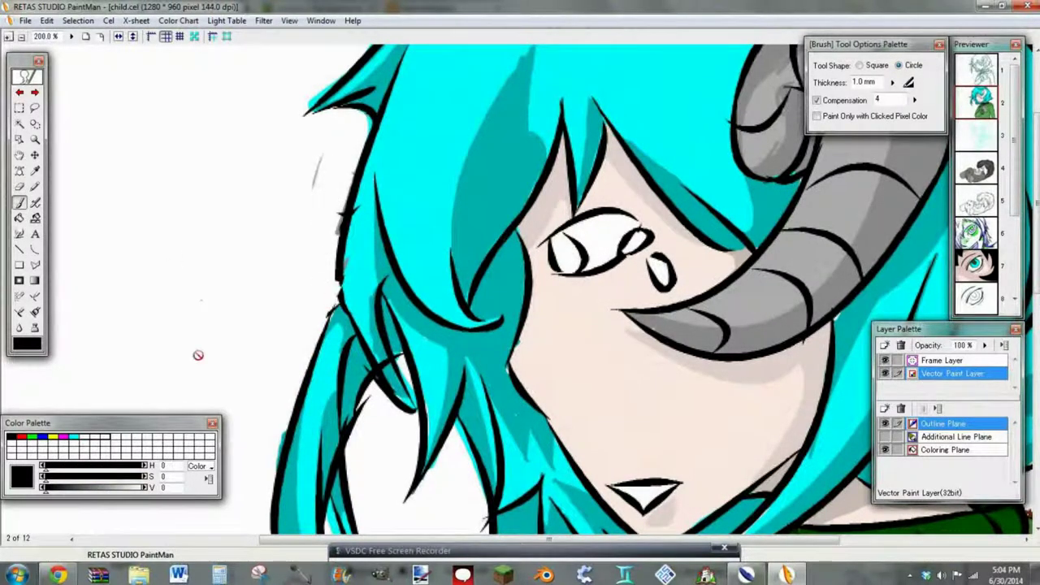
{"action": "left_click", "coordinate": [35, 186]}
{"action": "left_click", "coordinate": [35, 203]}
{"action": "left_click", "coordinate": [21, 203]}
{"action": "left_click", "coordinate": [21, 249]}
{"action": "key", "text": "c"}
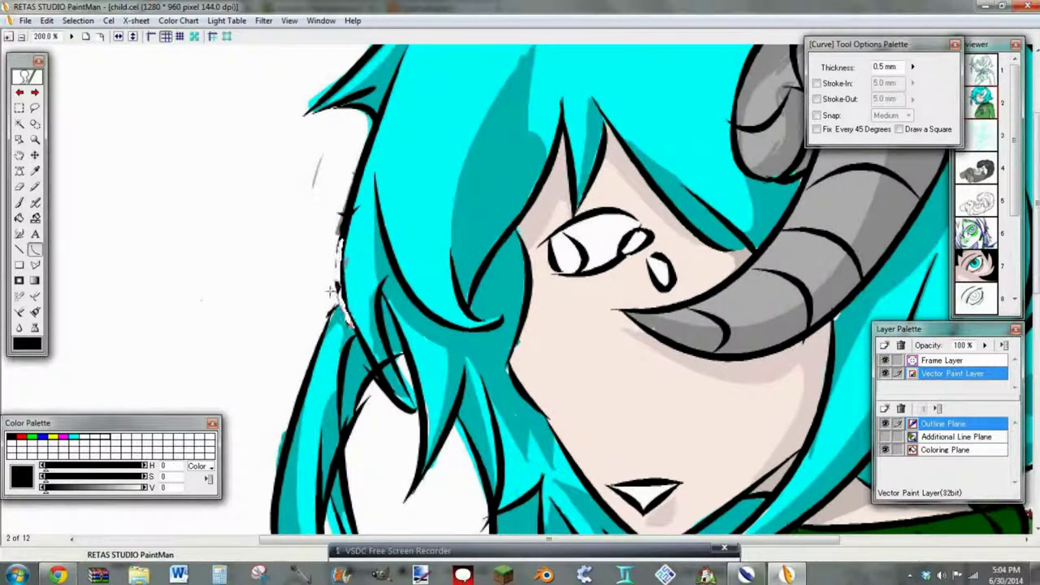
{"action": "left_click_drag", "start_coordinate": [319, 341], "coordinate": [318, 345]}
{"action": "left_click", "coordinate": [326, 295]}
{"action": "left_click", "coordinate": [86, 37]}
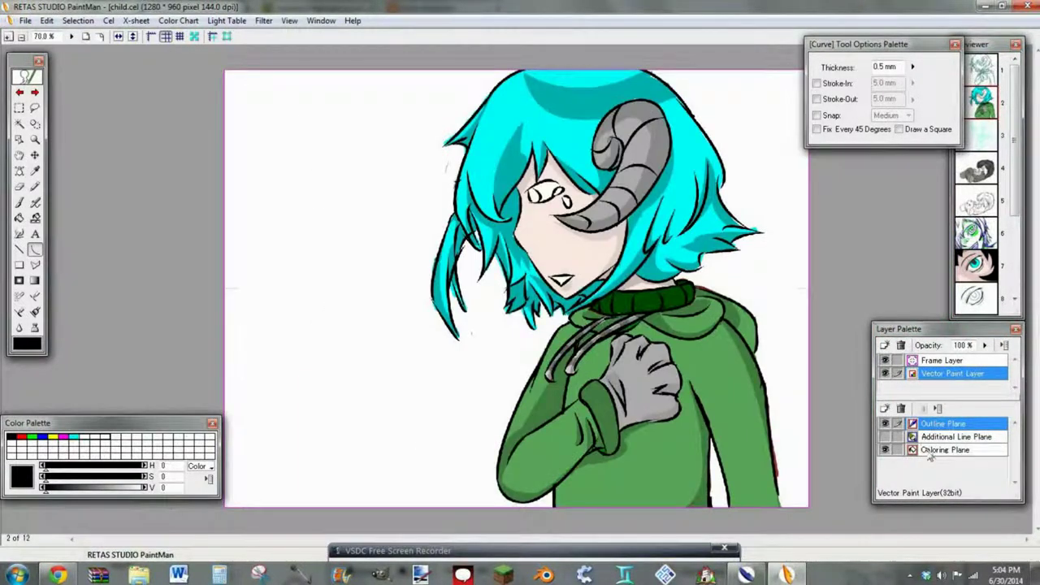
- Return to the coloring plane, raise the colour's value to 69 and fill the hand on the chest with lighter grey
{"action": "left_click", "coordinate": [929, 452]}
{"action": "left_click", "coordinate": [35, 170]}
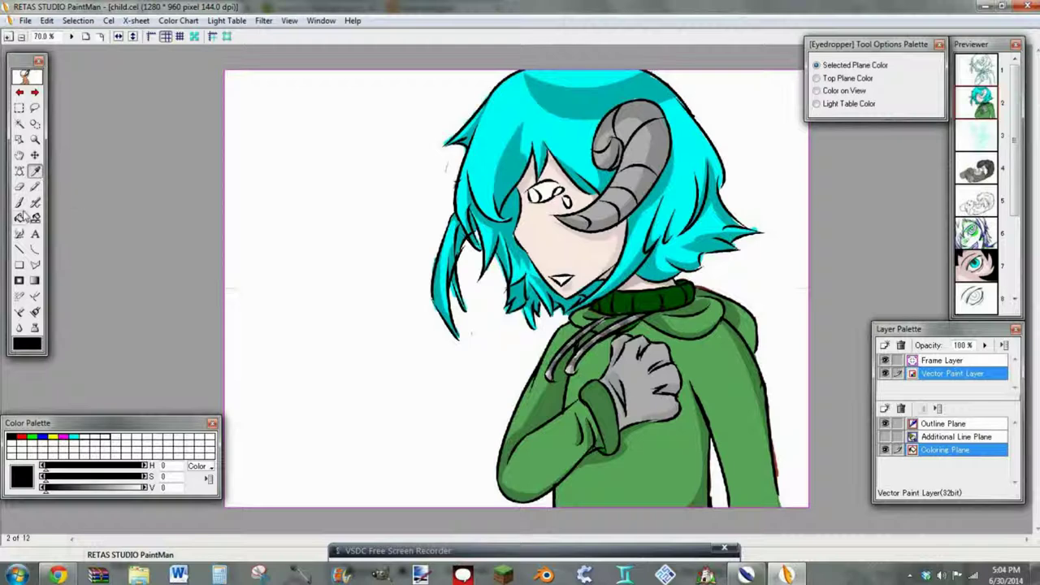
{"action": "left_click", "coordinate": [20, 186]}
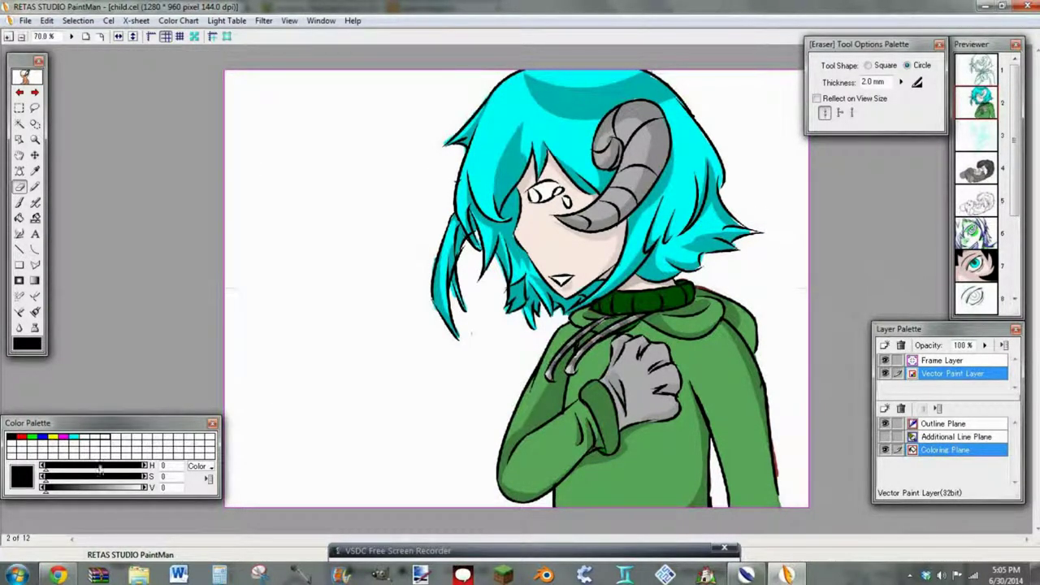
{"action": "mouse_move", "coordinate": [100, 488]}
{"action": "left_mouse_down"}
{"action": "mouse_move", "coordinate": [124, 489]}
{"action": "mouse_move", "coordinate": [112, 492]}
{"action": "left_mouse_up"}
{"action": "left_click", "coordinate": [20, 218]}
{"action": "left_click", "coordinate": [634, 383]}
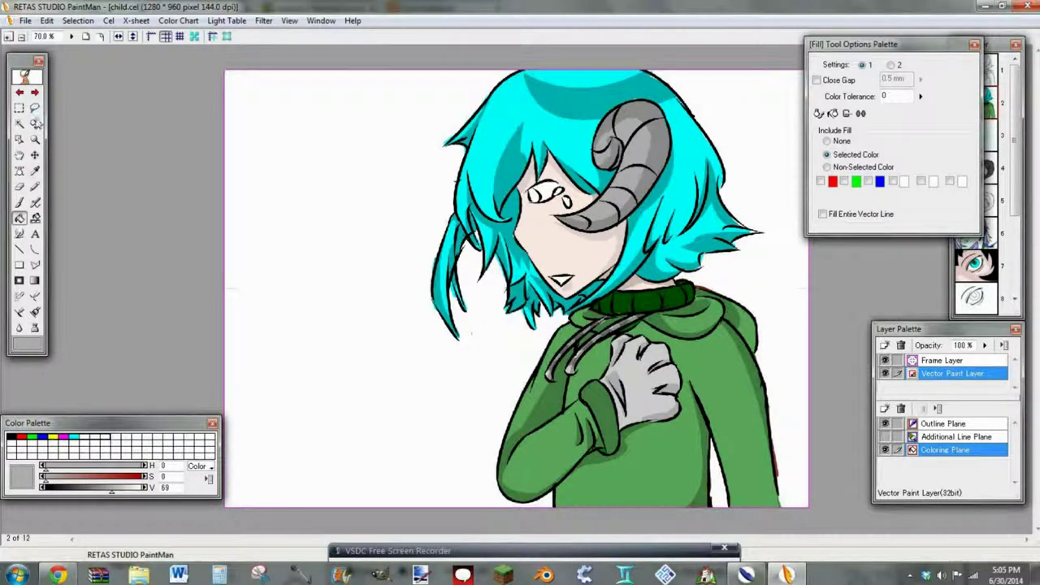
- Sample the teal hair shadow colour, curve a shadow edge down the outer front side of the hair and fill it
{"action": "left_click", "coordinate": [35, 171]}
{"action": "left_click", "coordinate": [475, 130]}
{"action": "left_click", "coordinate": [35, 249]}
{"action": "left_click", "coordinate": [8, 37]}
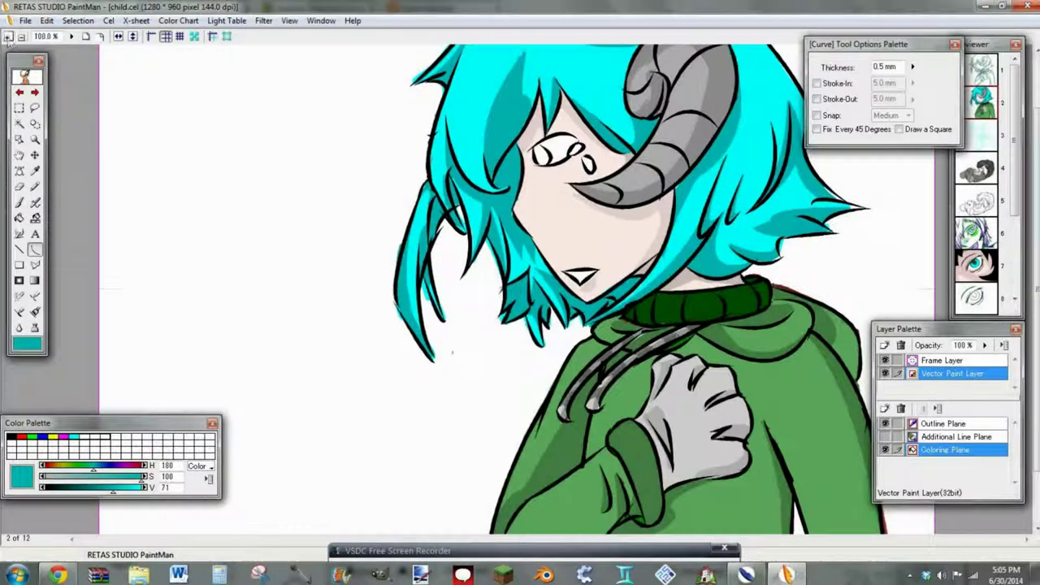
{"action": "scroll", "coordinate": [503, 65], "scroll_direction": "up", "scroll_amount": 2}
{"action": "left_click_drag", "start_coordinate": [521, 48], "coordinate": [438, 196]}
{"action": "left_click", "coordinate": [471, 102]}
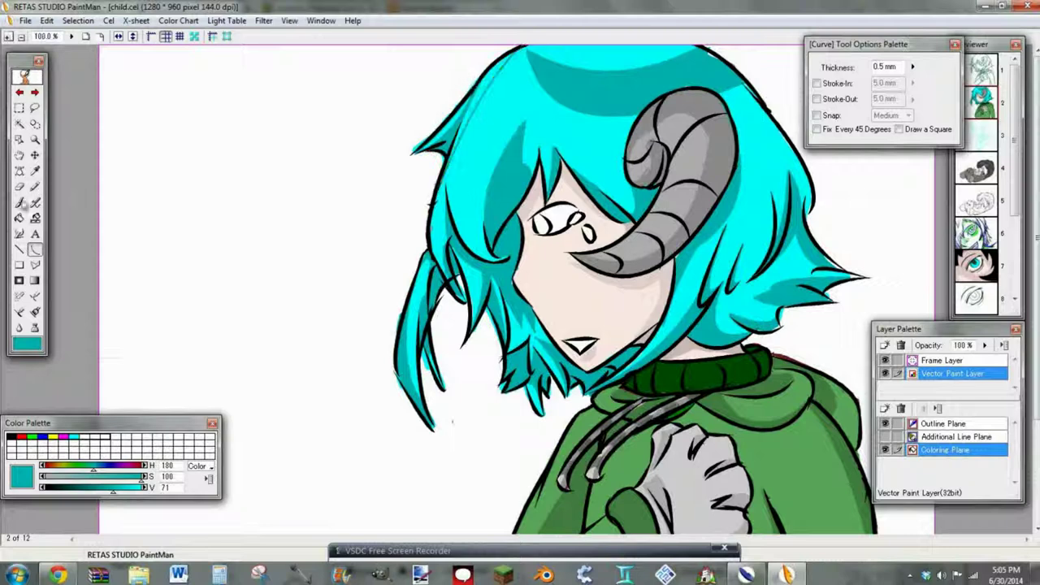
{"action": "left_click", "coordinate": [19, 217]}
{"action": "left_click", "coordinate": [472, 90]}
- Curve a tapered shadow streak on the front hair lock and touch up its upper edge with a 1.0 mm brush
{"action": "left_click", "coordinate": [35, 249]}
{"action": "left_click", "coordinate": [496, 109]}
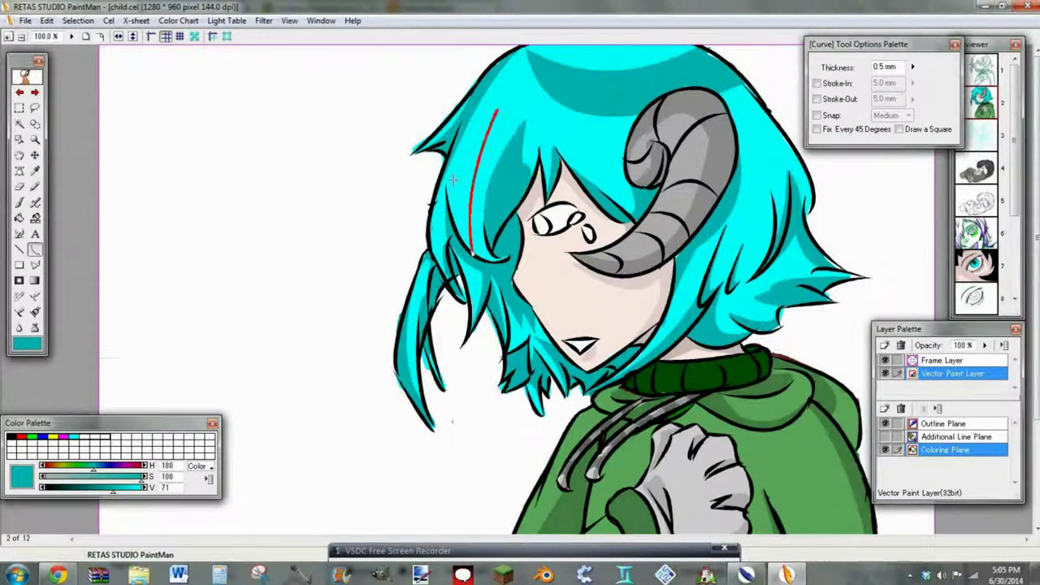
{"action": "double_click", "coordinate": [447, 204]}
{"action": "left_click", "coordinate": [19, 217]}
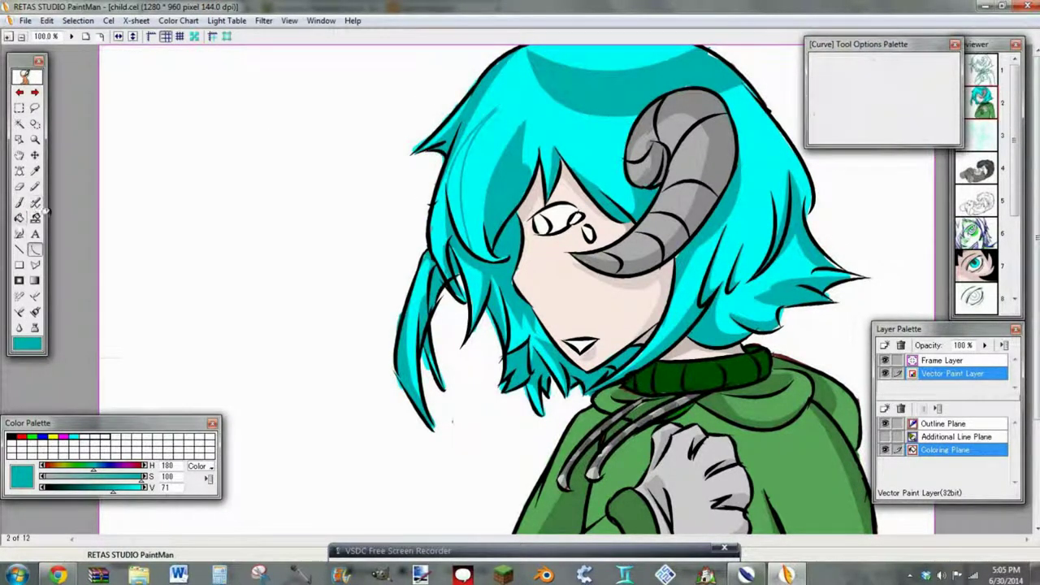
{"action": "left_click", "coordinate": [19, 202]}
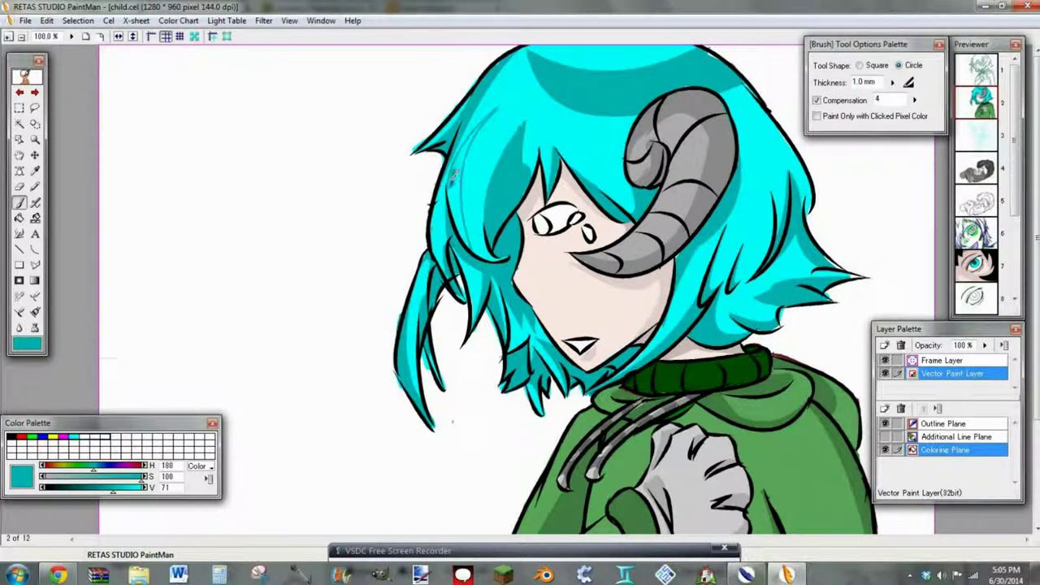
{"action": "left_click", "coordinate": [9, 37]}
{"action": "scroll", "coordinate": [416, 235], "scroll_direction": "up", "scroll_amount": 3}
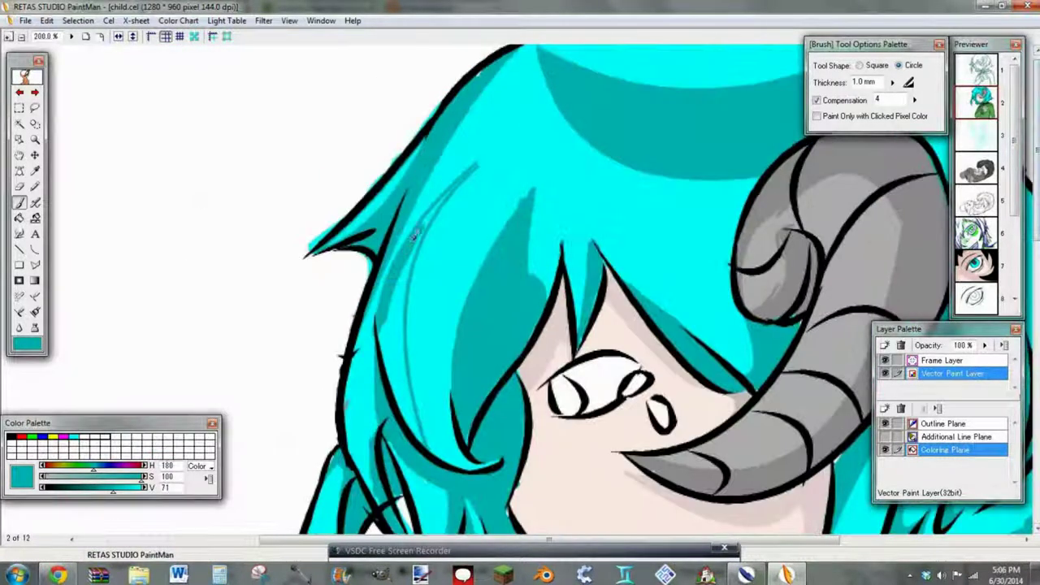
{"action": "left_click_drag", "start_coordinate": [412, 234], "coordinate": [457, 184]}
- Close the streak's upper end with a short line, fill it with teal and save the drawing
{"action": "left_click", "coordinate": [21, 249]}
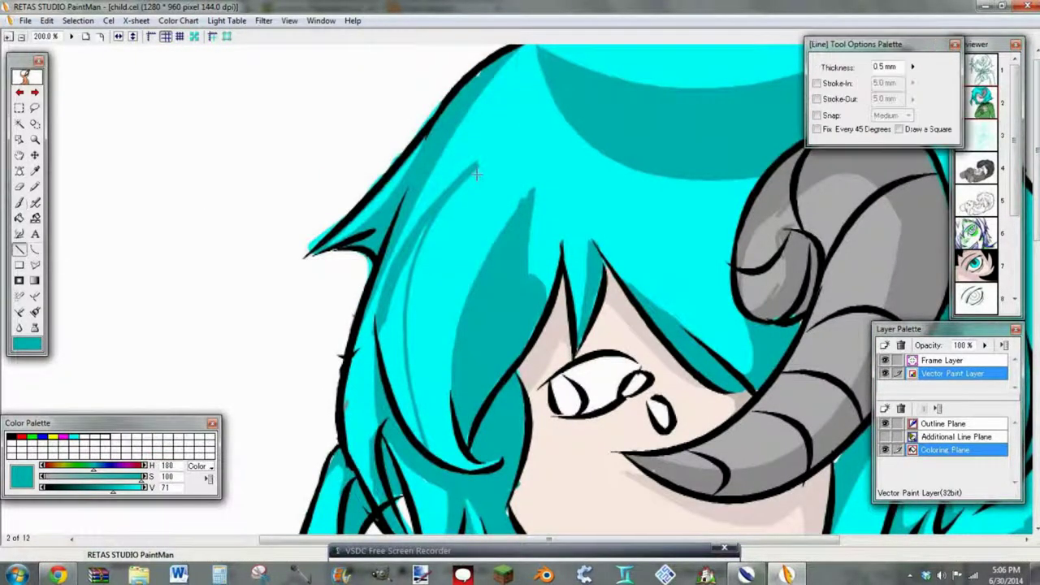
{"action": "left_click_drag", "start_coordinate": [457, 182], "coordinate": [455, 187]}
{"action": "left_click", "coordinate": [20, 219]}
{"action": "left_click", "coordinate": [403, 318]}
{"action": "left_click", "coordinate": [86, 37]}
{"action": "left_click", "coordinate": [25, 20]}
{"action": "left_click", "coordinate": [36, 102]}
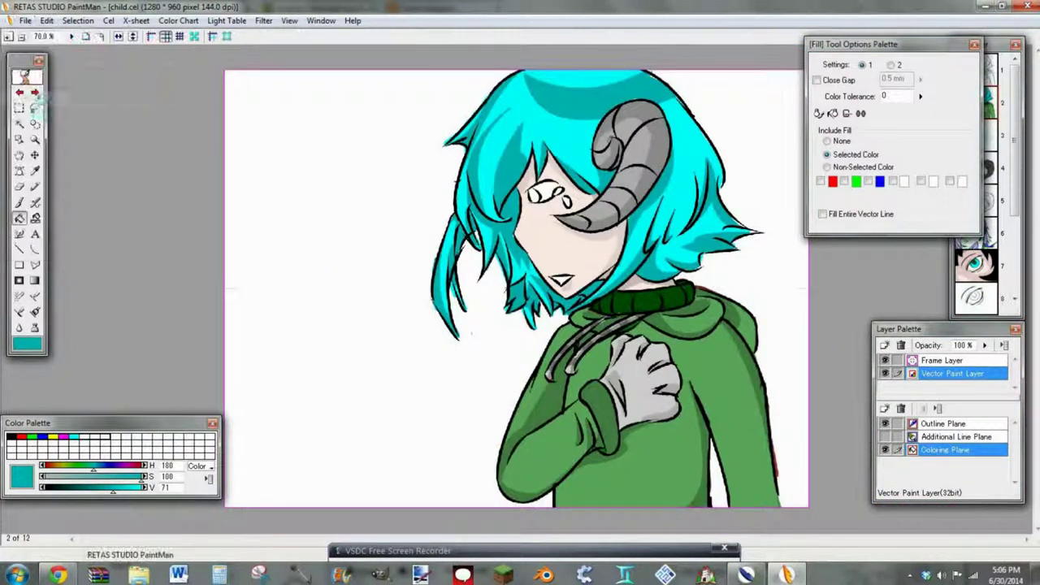
- Curve jagged shadow edges across the hair behind the large horn, following the direction of the strands
{"action": "left_click", "coordinate": [35, 250]}
{"action": "left_click", "coordinate": [8, 36]}
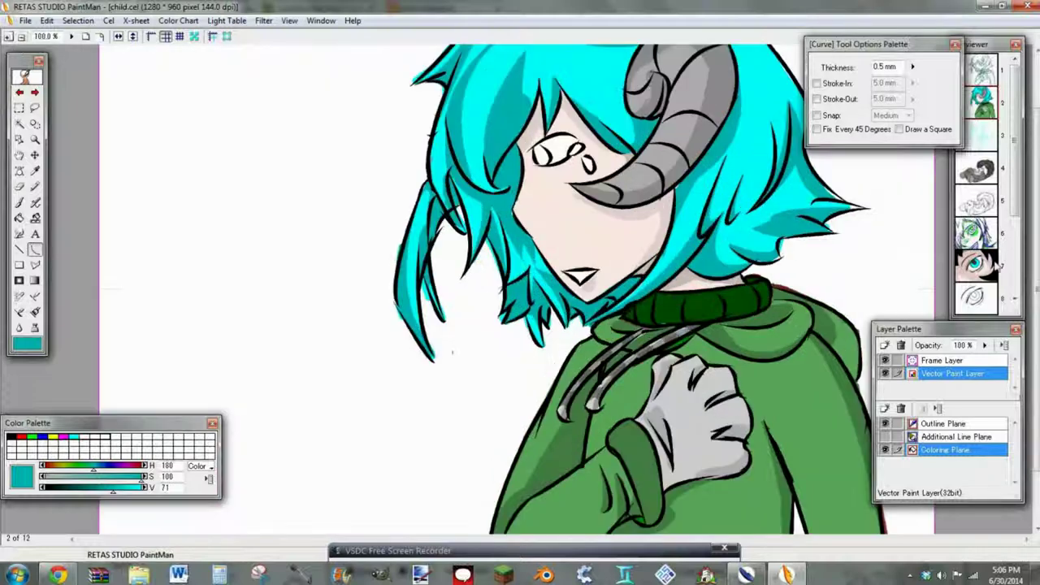
{"action": "scroll", "coordinate": [723, 231], "scroll_direction": "up", "scroll_amount": 3}
{"action": "mouse_move", "coordinate": [725, 226]}
{"action": "left_mouse_down"}
{"action": "mouse_move", "coordinate": [718, 262]}
{"action": "mouse_move", "coordinate": [743, 228]}
{"action": "mouse_move", "coordinate": [736, 263]}
{"action": "mouse_move", "coordinate": [761, 212]}
{"action": "mouse_move", "coordinate": [768, 256]}
{"action": "mouse_move", "coordinate": [787, 169]}
{"action": "mouse_move", "coordinate": [774, 201]}
{"action": "mouse_move", "coordinate": [755, 210]}
{"action": "left_mouse_up"}
{"action": "left_click", "coordinate": [728, 252]}
{"action": "left_click", "coordinate": [737, 251]}
{"action": "left_click", "coordinate": [742, 254]}
{"action": "left_click", "coordinate": [756, 242]}
{"action": "left_click", "coordinate": [782, 224]}
{"action": "left_click", "coordinate": [788, 217]}
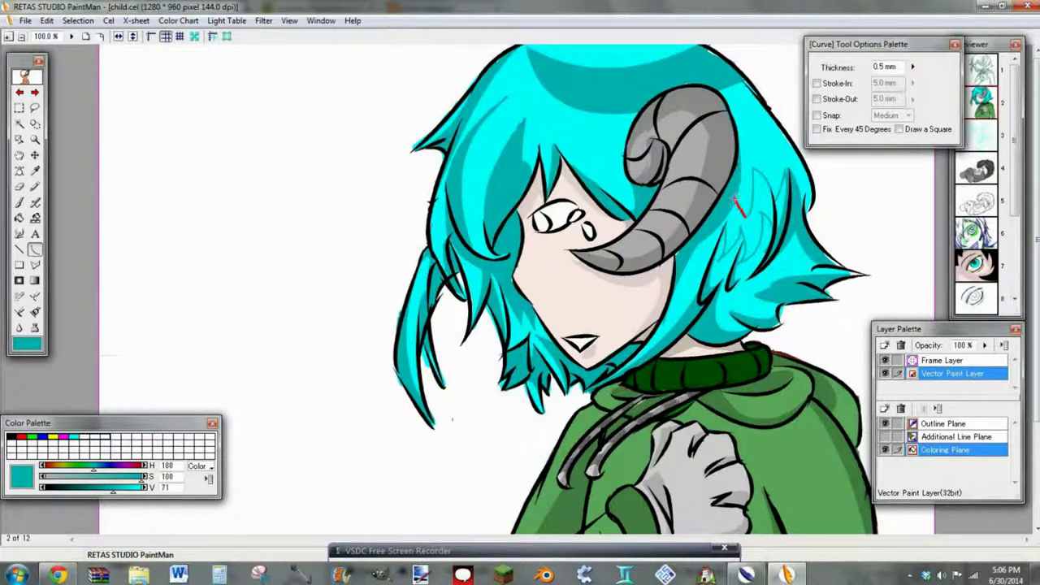
- Close the gap in the shadow edges behind the large horn with a curve and fill the areas with teal
{"action": "left_click", "coordinate": [20, 217]}
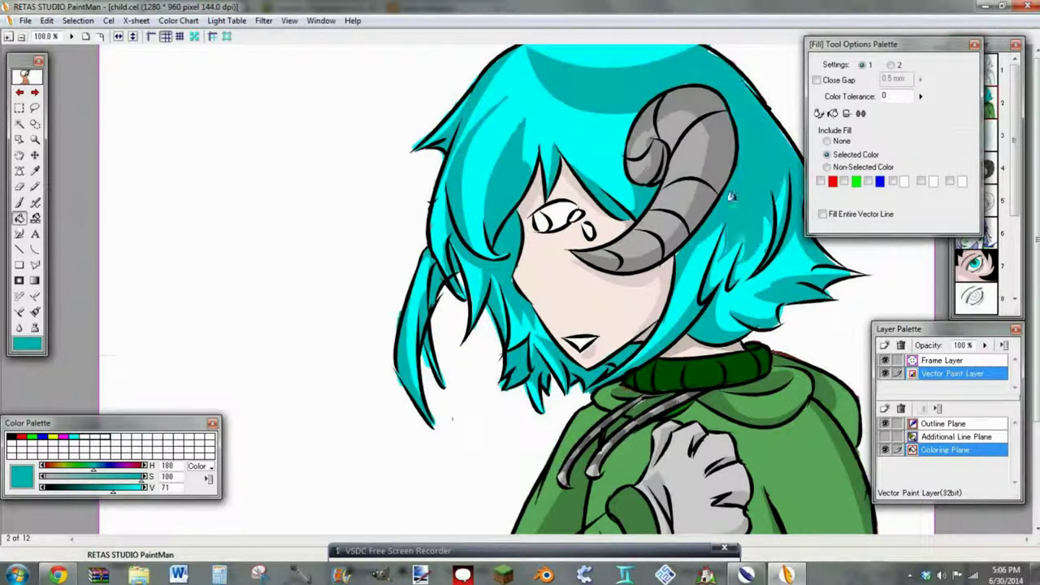
{"action": "left_click", "coordinate": [35, 250]}
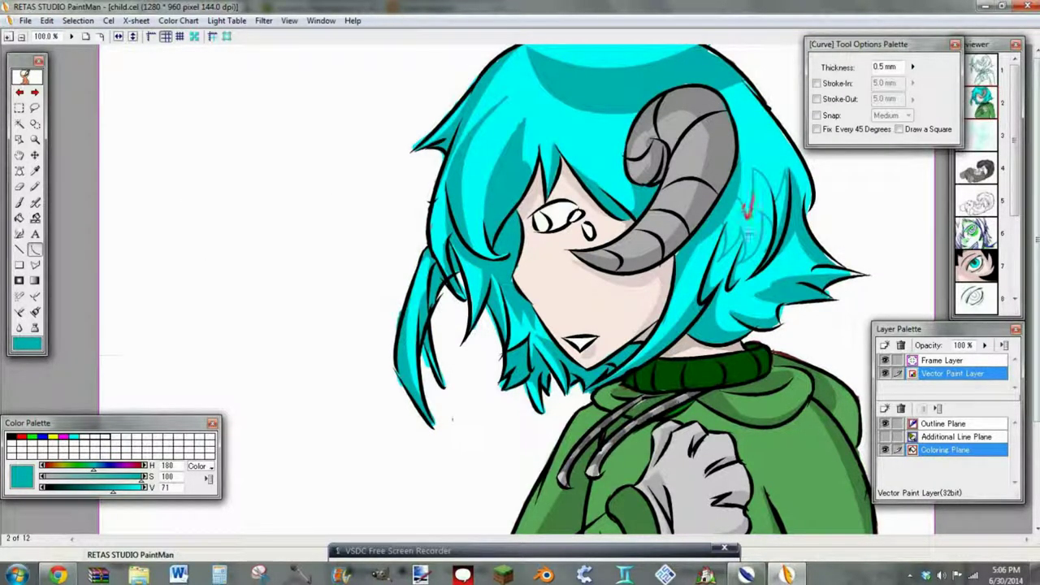
{"action": "left_click", "coordinate": [20, 217]}
{"action": "left_click", "coordinate": [725, 234]}
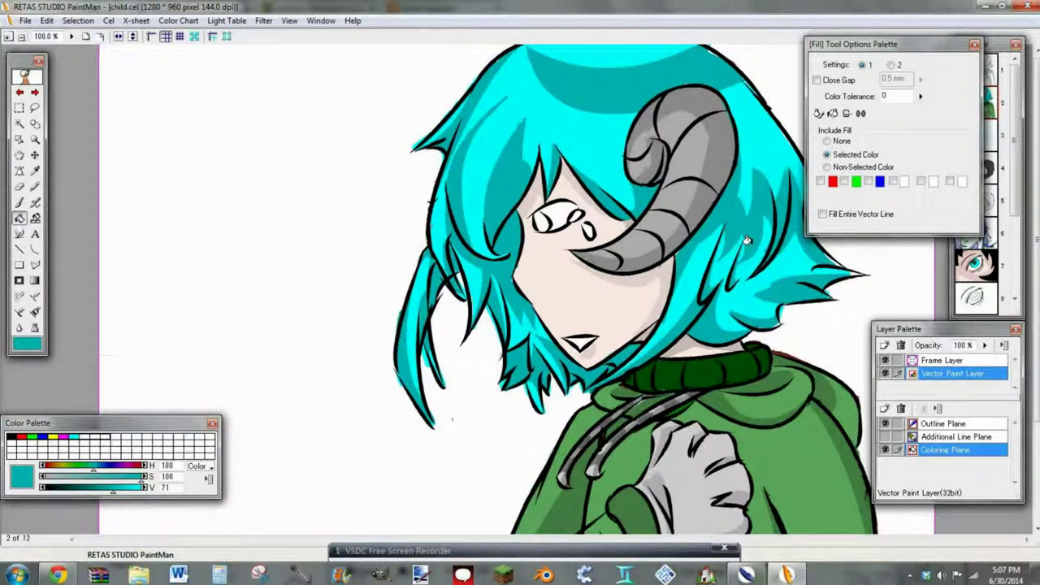
- Curve a narrow shadow along the outer back edge of the hair, fill it with teal and save the drawing
{"action": "left_click", "coordinate": [35, 250]}
{"action": "left_click_drag", "start_coordinate": [750, 86], "coordinate": [811, 209]}
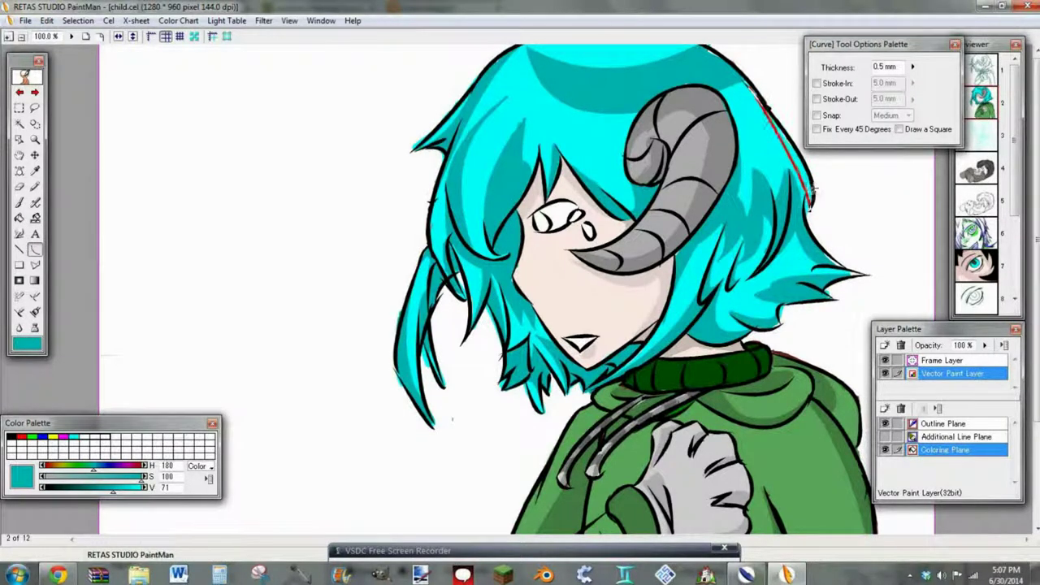
{"action": "key", "text": "f"}
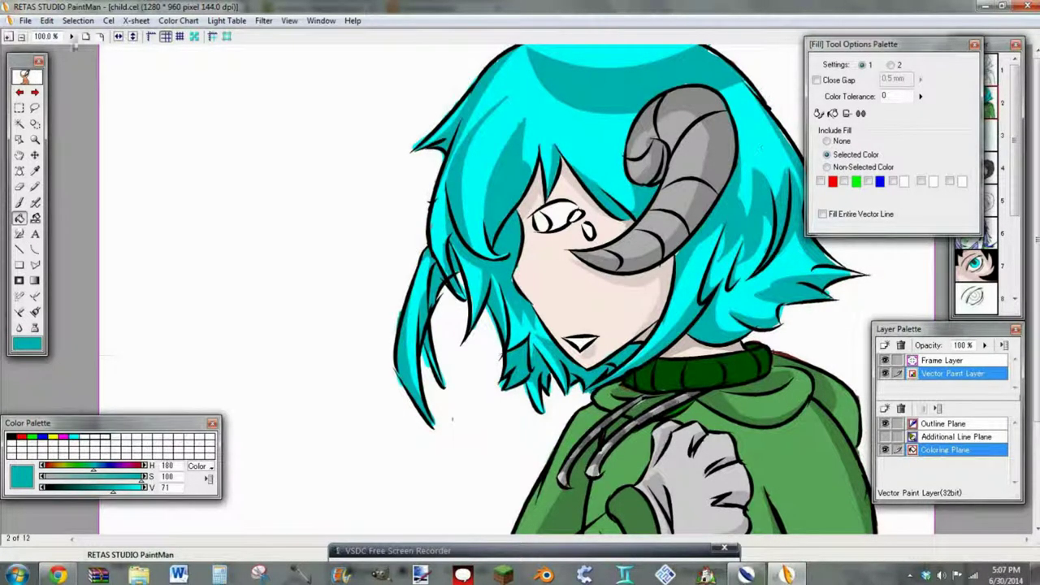
{"action": "left_click", "coordinate": [21, 36]}
{"action": "left_click", "coordinate": [46, 21]}
{"action": "mouse_move", "coordinate": [26, 21]}
{"action": "left_click", "coordinate": [38, 88]}
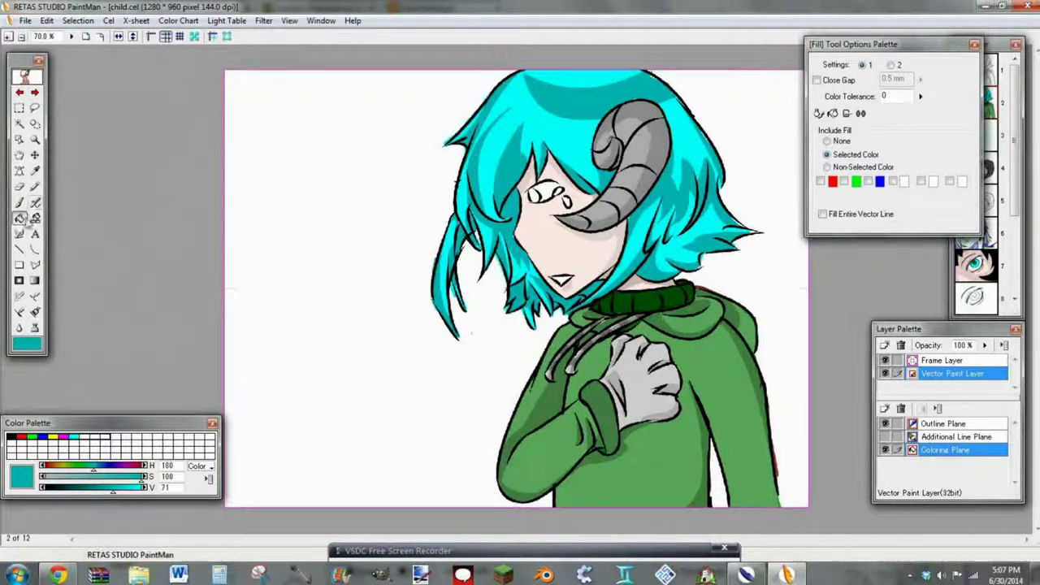
{"action": "left_click", "coordinate": [35, 250]}
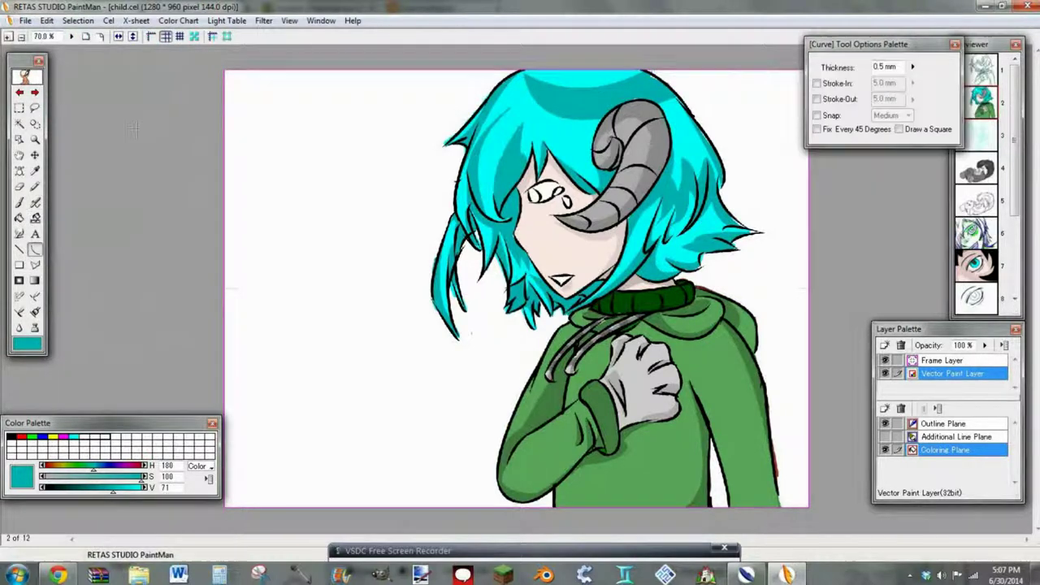
- Sample the hair's bright cyan and curve a line of it through the teal shadow across the crown
{"action": "left_click", "coordinate": [24, 19]}
{"action": "left_click", "coordinate": [26, 21]}
{"action": "left_click", "coordinate": [35, 171]}
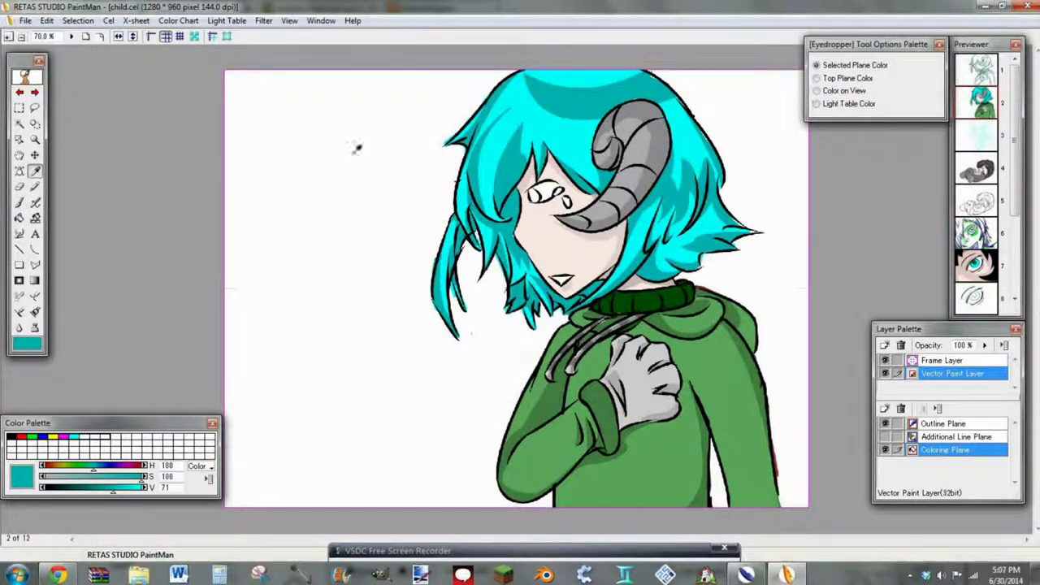
{"action": "left_click", "coordinate": [535, 108]}
{"action": "left_click", "coordinate": [35, 250]}
{"action": "left_click", "coordinate": [525, 74]}
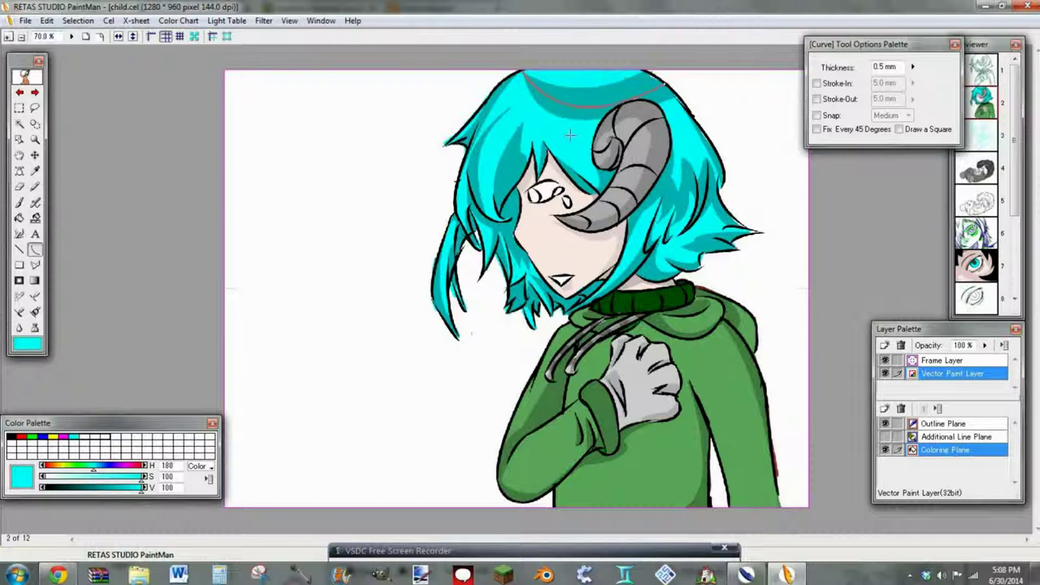
{"action": "left_click", "coordinate": [18, 218]}
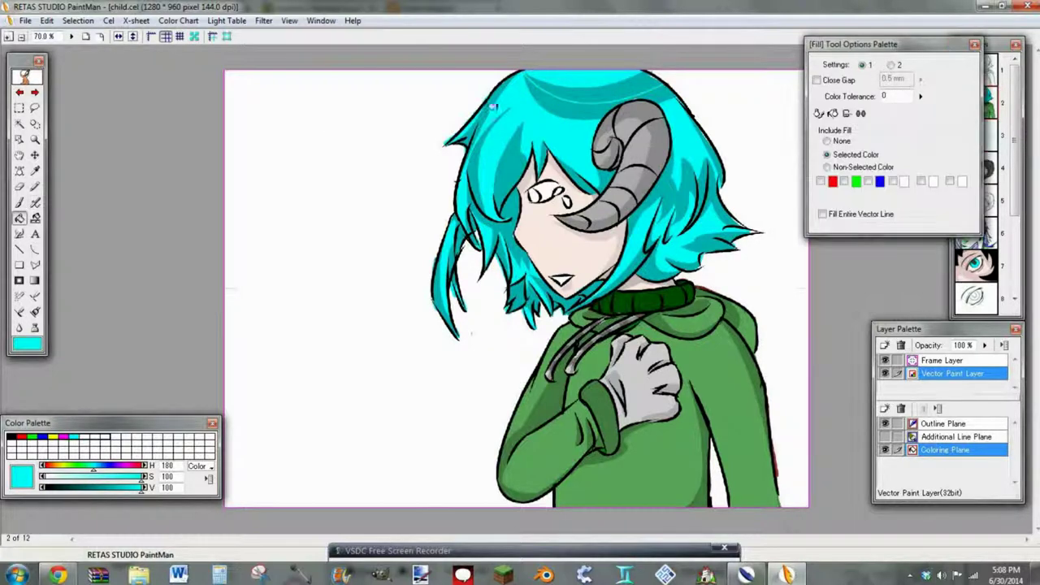
- Narrow the crown's shadow to a crescent by drawing cyan curves across it and filling the cut-off teal areas with cyan
{"action": "left_click", "coordinate": [34, 249]}
{"action": "left_click_drag", "start_coordinate": [604, 75], "coordinate": [652, 91]}
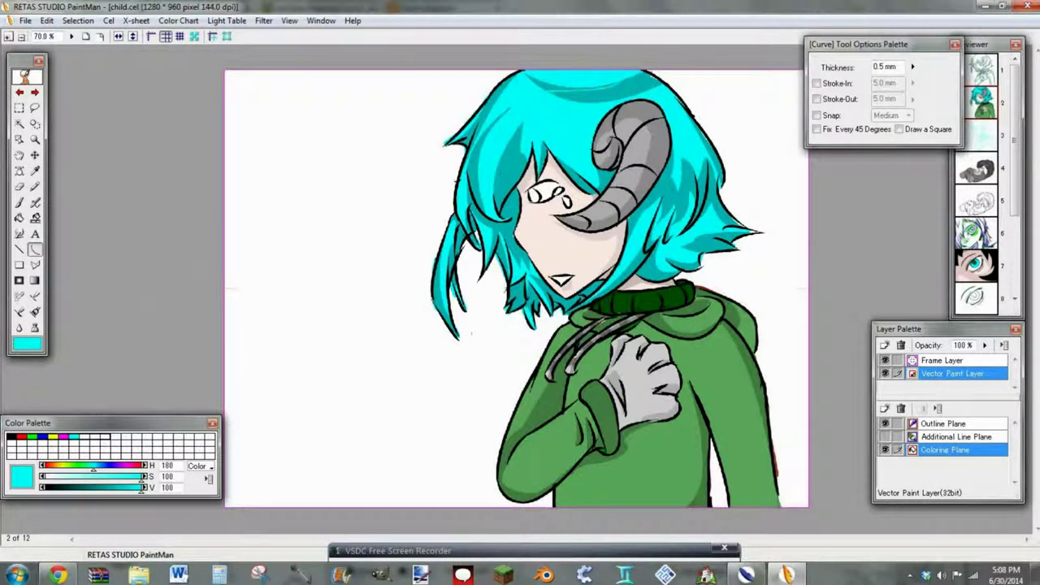
{"action": "left_click", "coordinate": [19, 217]}
{"action": "left_click", "coordinate": [537, 83]}
{"action": "left_click", "coordinate": [34, 250]}
{"action": "left_click_drag", "start_coordinate": [533, 86], "coordinate": [650, 73]}
{"action": "left_click", "coordinate": [628, 95]}
{"action": "left_click", "coordinate": [19, 219]}
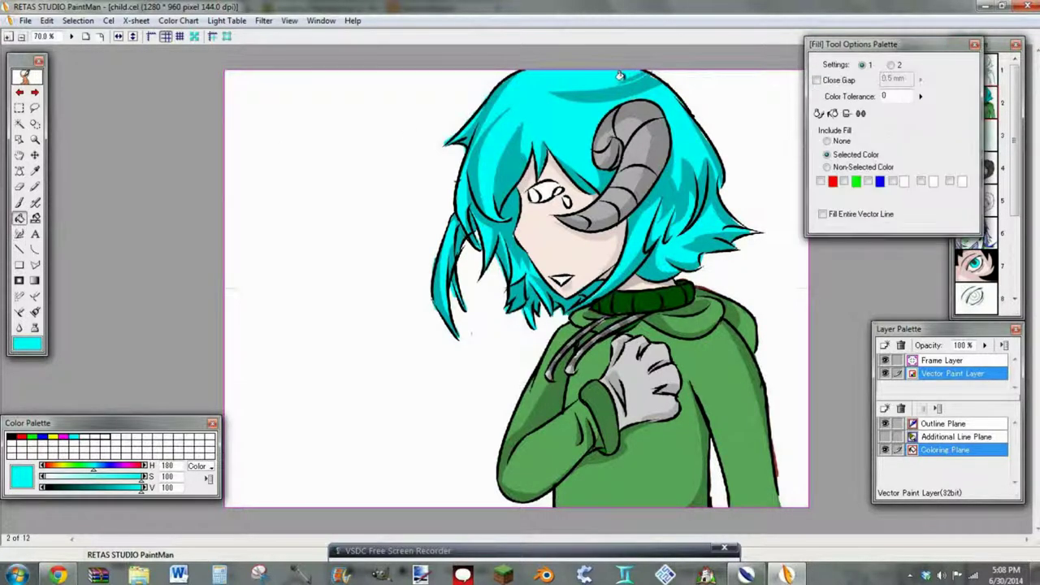
- Sample the teal shadow color, curve a new lower edge along the crown's shadow and fill the area with teal
{"action": "left_click", "coordinate": [35, 171]}
{"action": "left_click", "coordinate": [636, 85]}
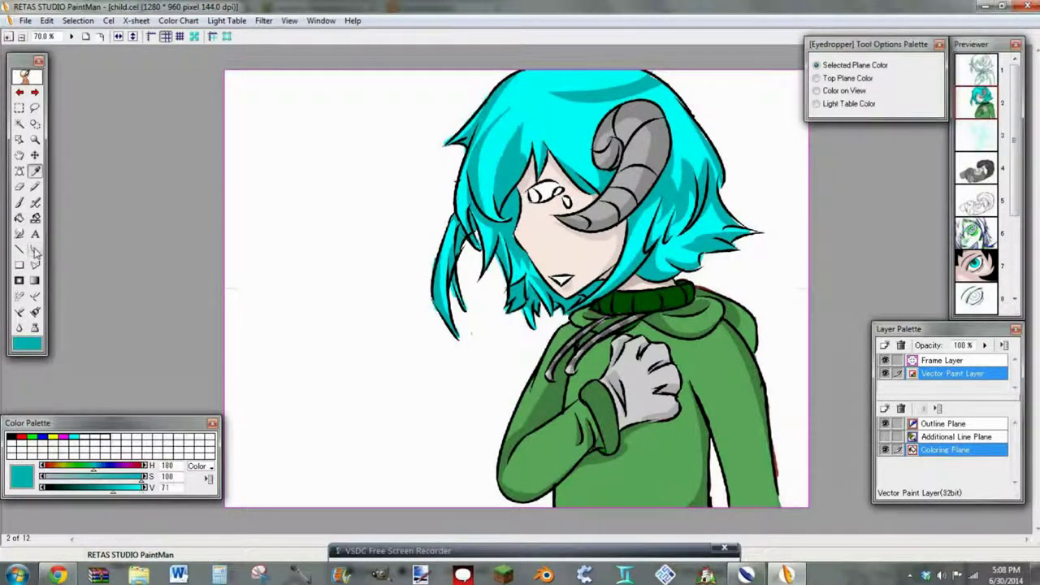
{"action": "left_click", "coordinate": [35, 250]}
{"action": "mouse_move", "coordinate": [527, 89]}
{"action": "left_mouse_down"}
{"action": "mouse_move", "coordinate": [607, 87]}
{"action": "mouse_move", "coordinate": [651, 72]}
{"action": "left_mouse_up"}
{"action": "left_click_drag", "start_coordinate": [530, 86], "coordinate": [665, 80]}
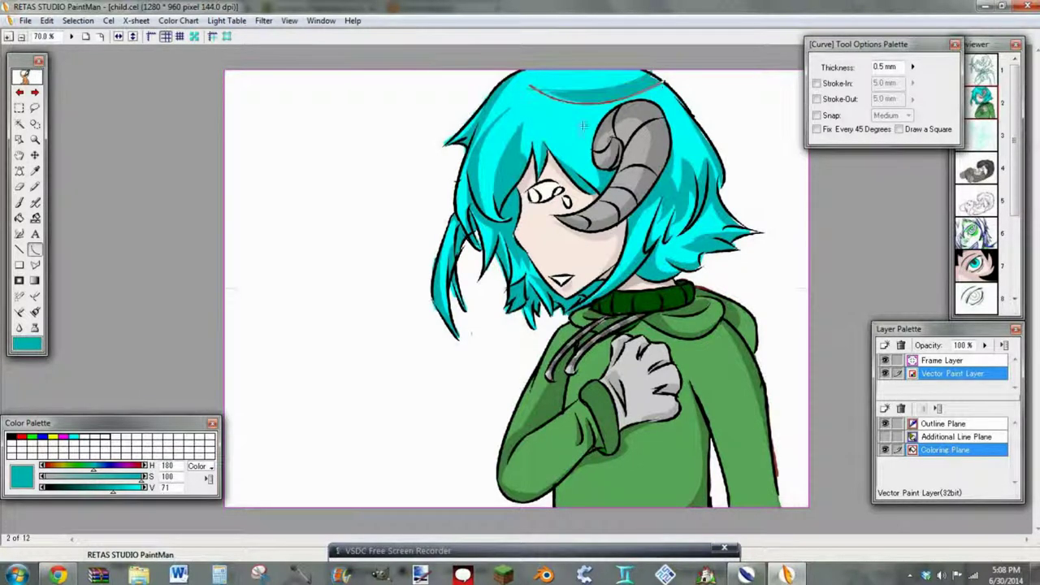
{"action": "left_click", "coordinate": [586, 127]}
{"action": "left_click_drag", "start_coordinate": [528, 87], "coordinate": [666, 81]}
{"action": "left_click", "coordinate": [571, 125]}
{"action": "left_click", "coordinate": [19, 219]}
{"action": "double_click", "coordinate": [9, 37]}
{"action": "scroll", "coordinate": [587, 122], "scroll_direction": "up", "scroll_amount": 5}
{"action": "left_click", "coordinate": [595, 110]}
{"action": "left_click", "coordinate": [595, 110]}
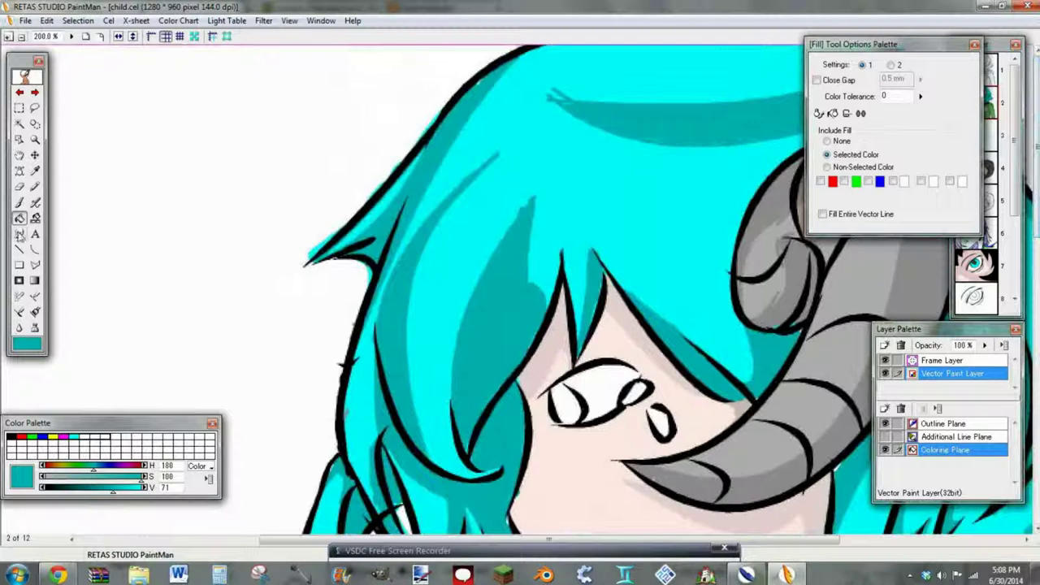
- Erase the stray teal marks at the front tip of the crown's shadow and refill the gap with sampled bright cyan
{"action": "left_click", "coordinate": [20, 187]}
{"action": "left_click_drag", "start_coordinate": [551, 89], "coordinate": [595, 93]}
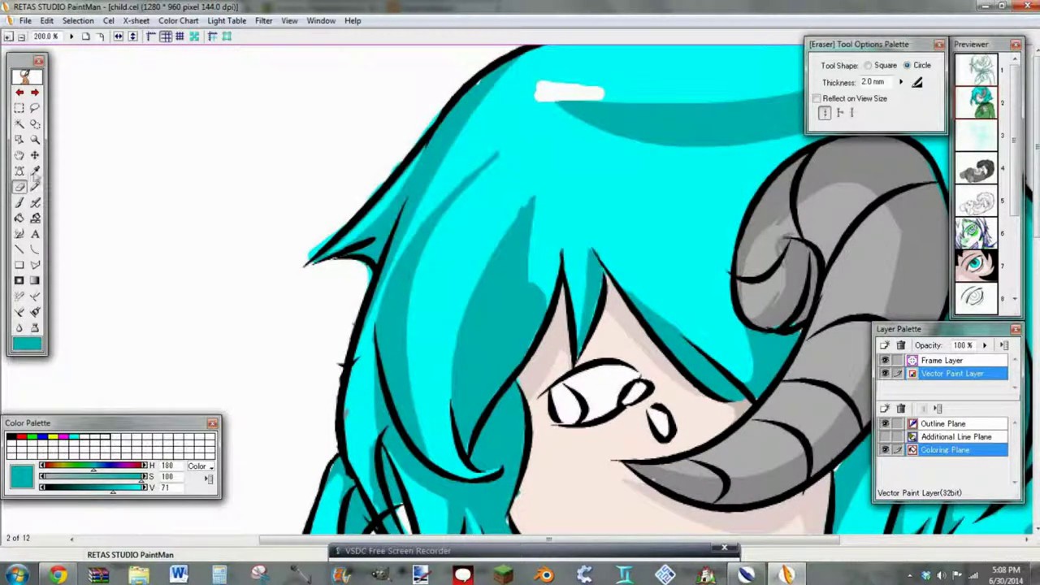
{"action": "left_click", "coordinate": [35, 172]}
{"action": "left_click", "coordinate": [564, 137]}
{"action": "left_click", "coordinate": [19, 218]}
{"action": "left_click", "coordinate": [567, 93]}
{"action": "double_click", "coordinate": [21, 37]}
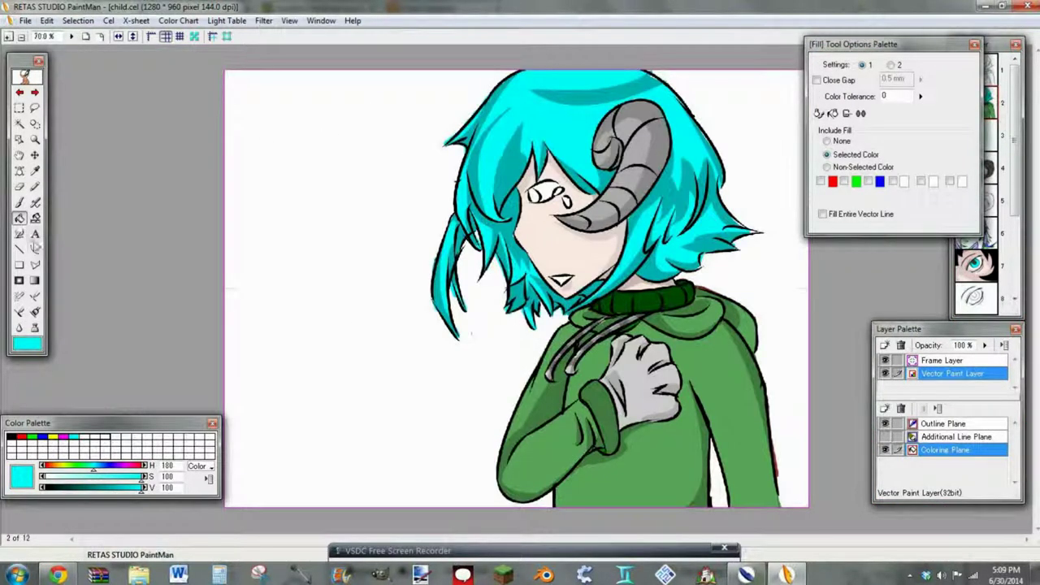
- Sample the teal again, curve an upper edge over the crown's shadow and fill the enclosed area with teal
{"action": "left_click", "coordinate": [35, 249]}
{"action": "left_click", "coordinate": [35, 171]}
{"action": "left_click", "coordinate": [553, 96]}
{"action": "left_click", "coordinate": [34, 250]}
{"action": "left_click_drag", "start_coordinate": [532, 88], "coordinate": [638, 71]}
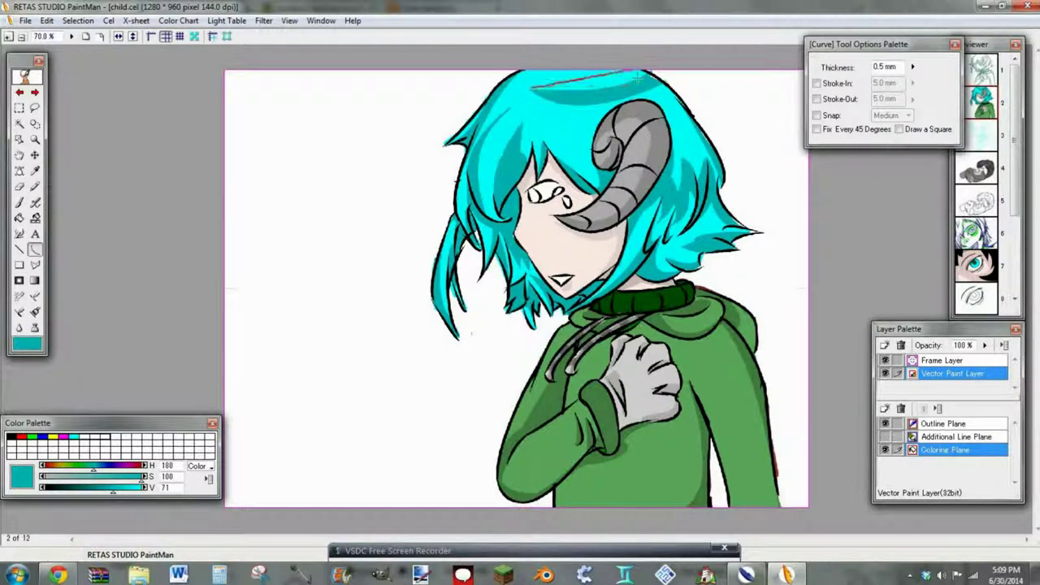
{"action": "left_click", "coordinate": [603, 99]}
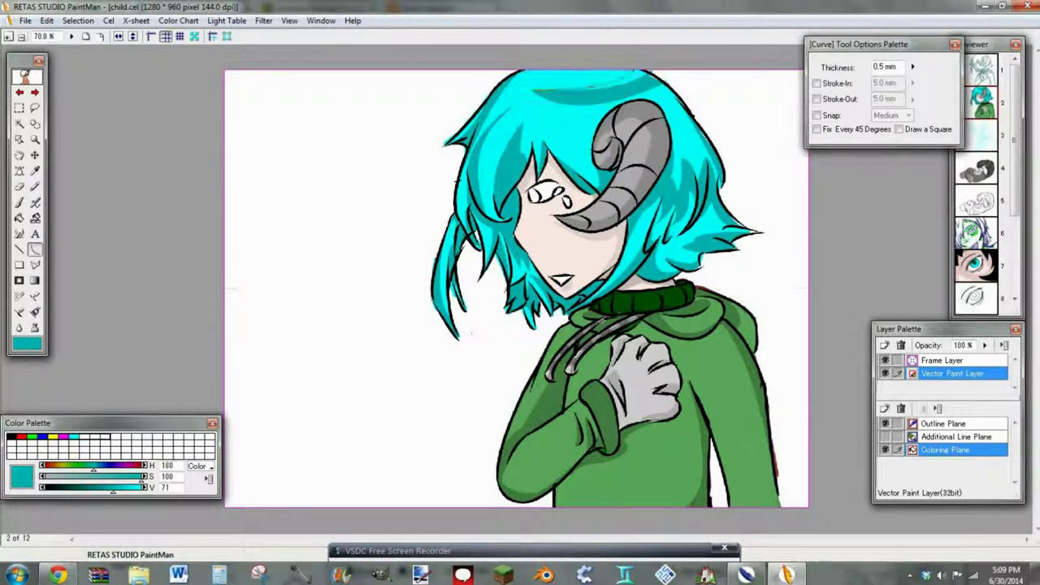
{"action": "key", "text": "f"}
{"action": "left_click", "coordinate": [637, 76]}
- Erase the teal spilling outside the hair outline near the top of the head and save the drawing
{"action": "double_click", "coordinate": [9, 37]}
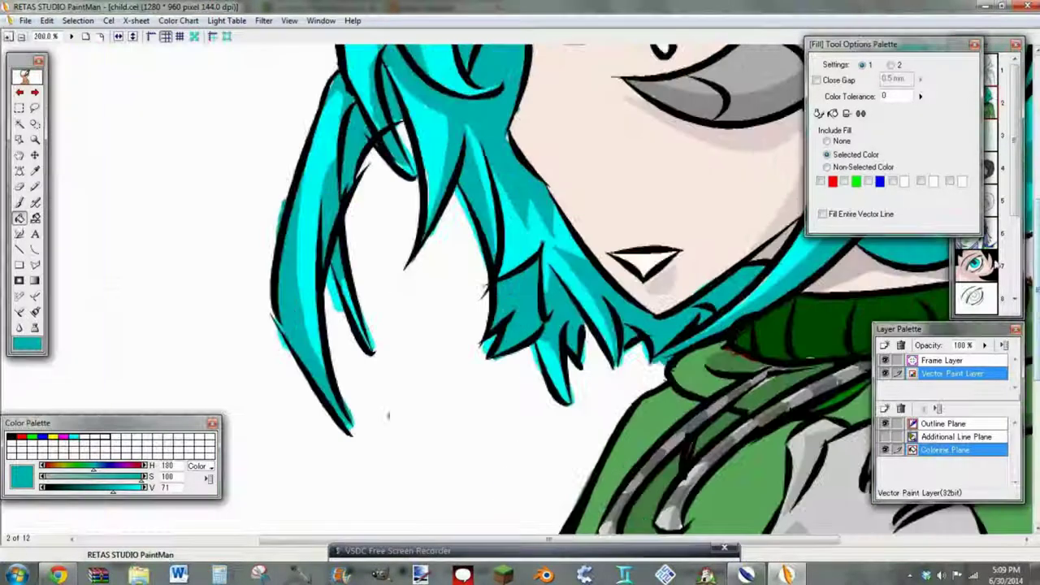
{"action": "left_click_drag", "start_coordinate": [1036, 268], "coordinate": [1036, 121]}
{"action": "left_click_drag", "start_coordinate": [562, 539], "coordinate": [698, 540]}
{"action": "key", "text": "b"}
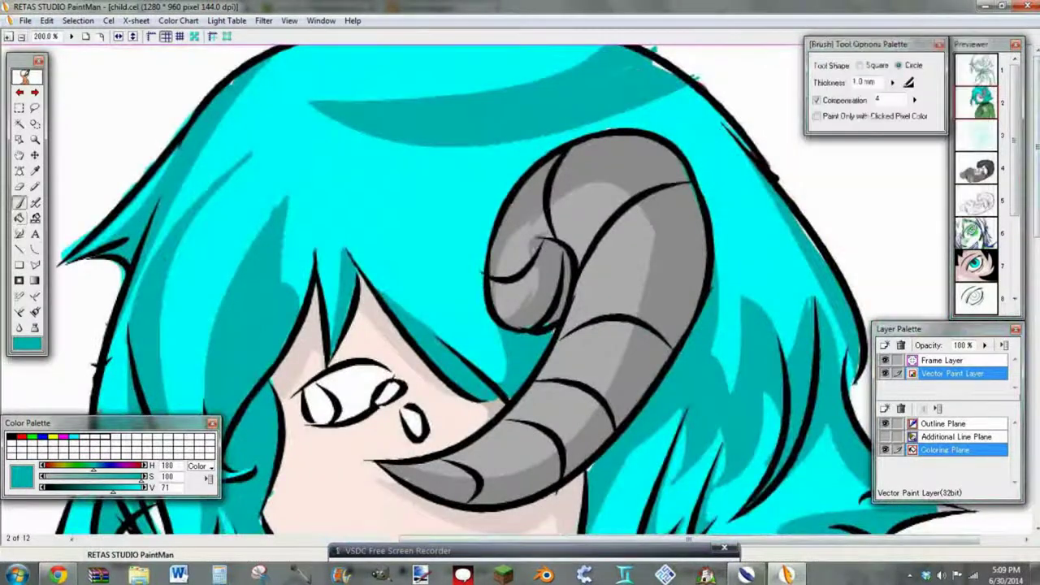
{"action": "key", "text": "e"}
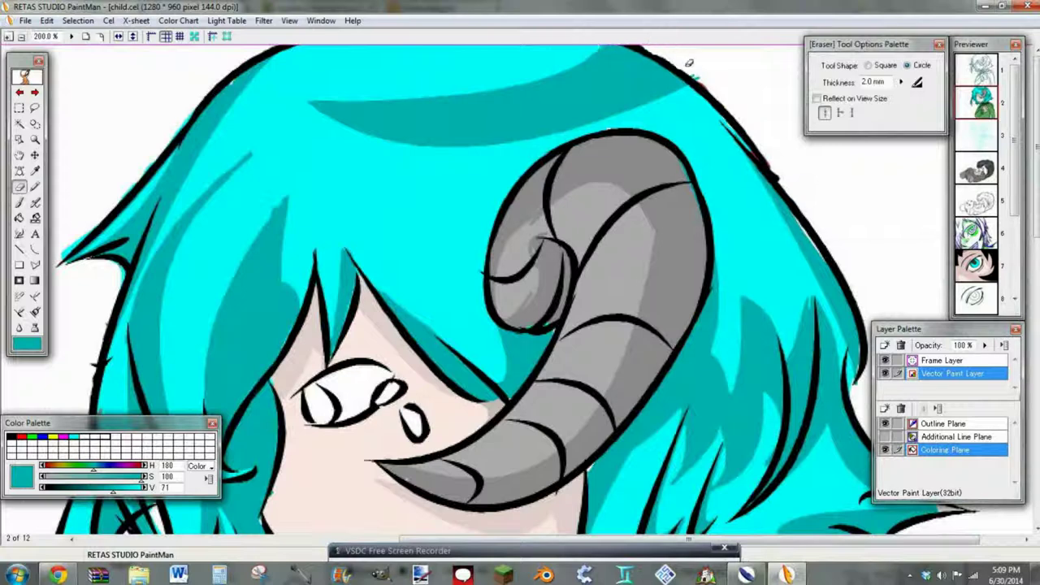
{"action": "left_click_drag", "start_coordinate": [690, 73], "coordinate": [710, 90]}
{"action": "double_click", "coordinate": [21, 37]}
{"action": "left_click", "coordinate": [25, 21]}
{"action": "left_click", "coordinate": [34, 98]}
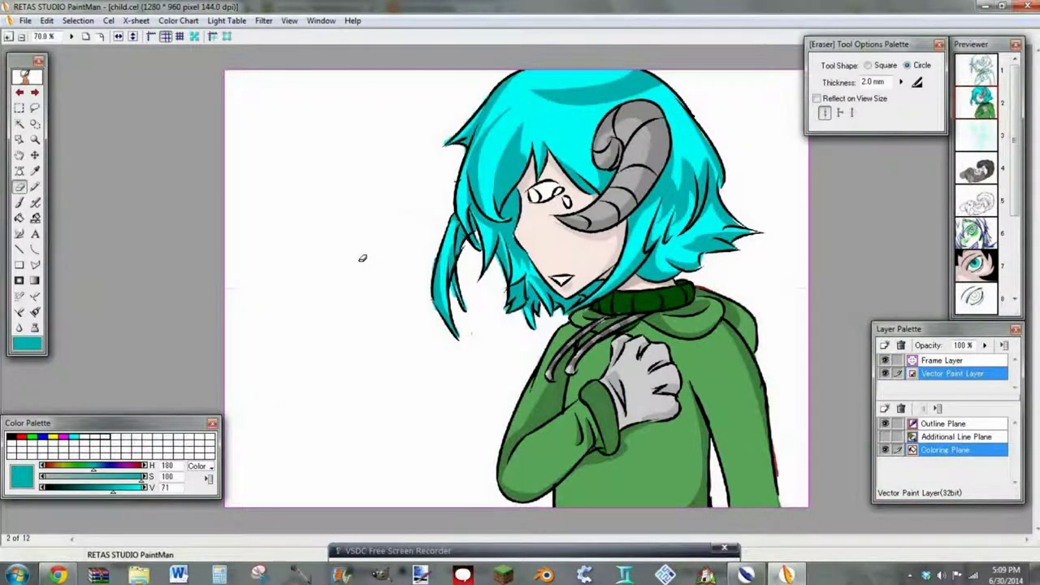
{"action": "left_click", "coordinate": [24, 22]}
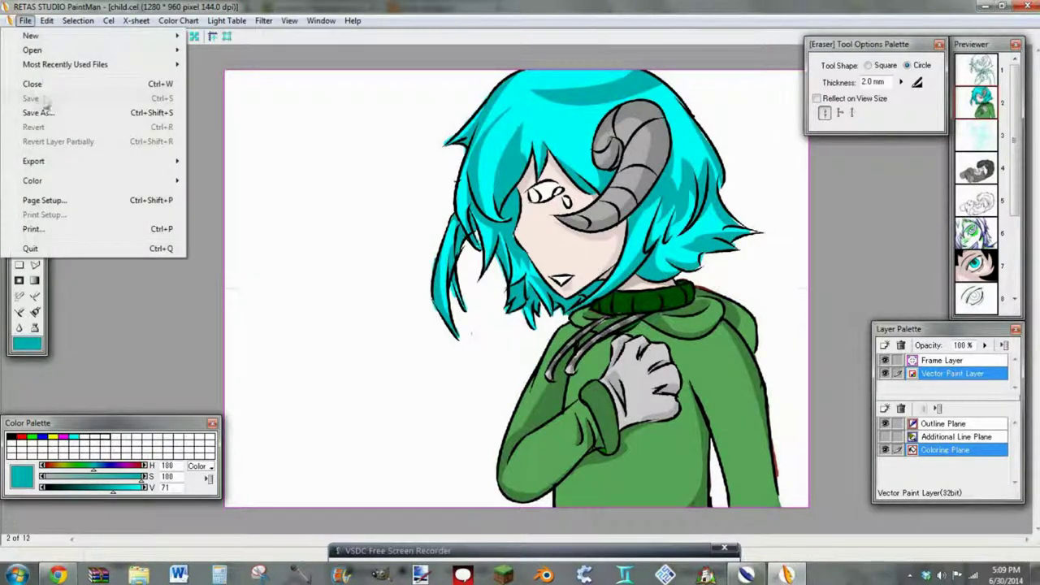
{"action": "left_click", "coordinate": [25, 21]}
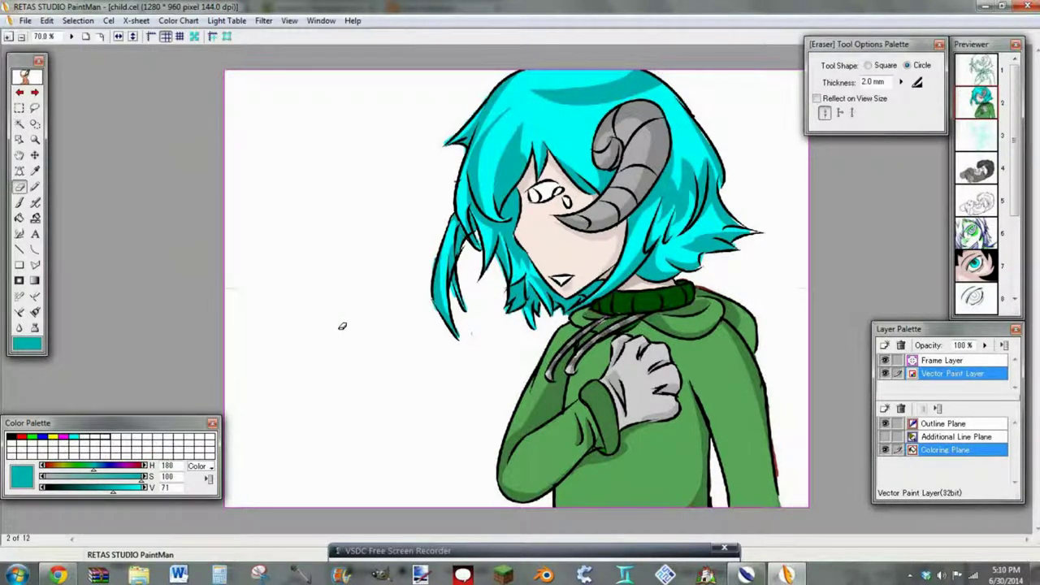
{"action": "left_click", "coordinate": [35, 250]}
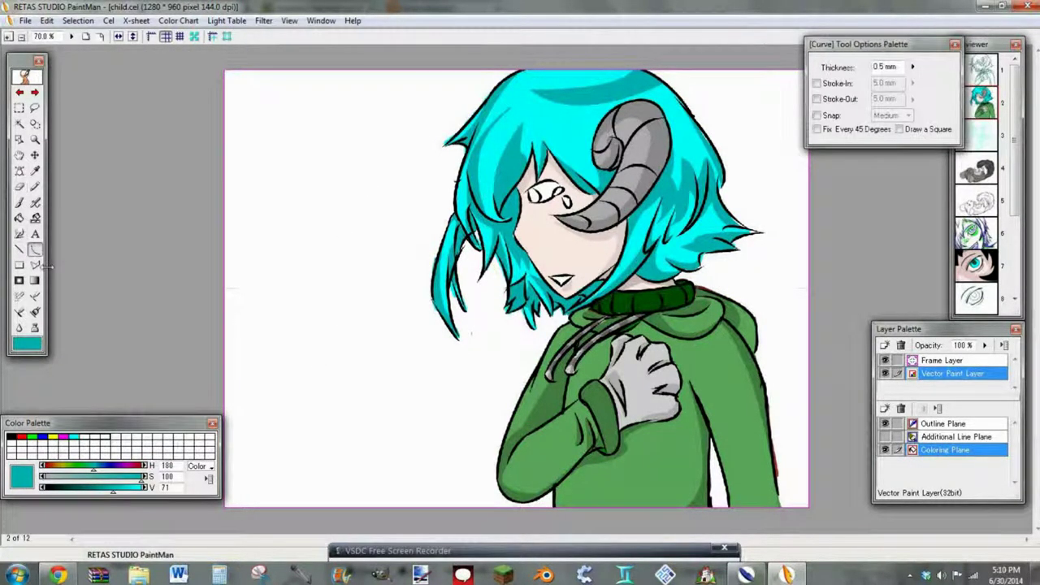
- Try filling the blank background beside the character with magenta, undo it and choose cyan as the drawing color
{"action": "left_click", "coordinate": [19, 217]}
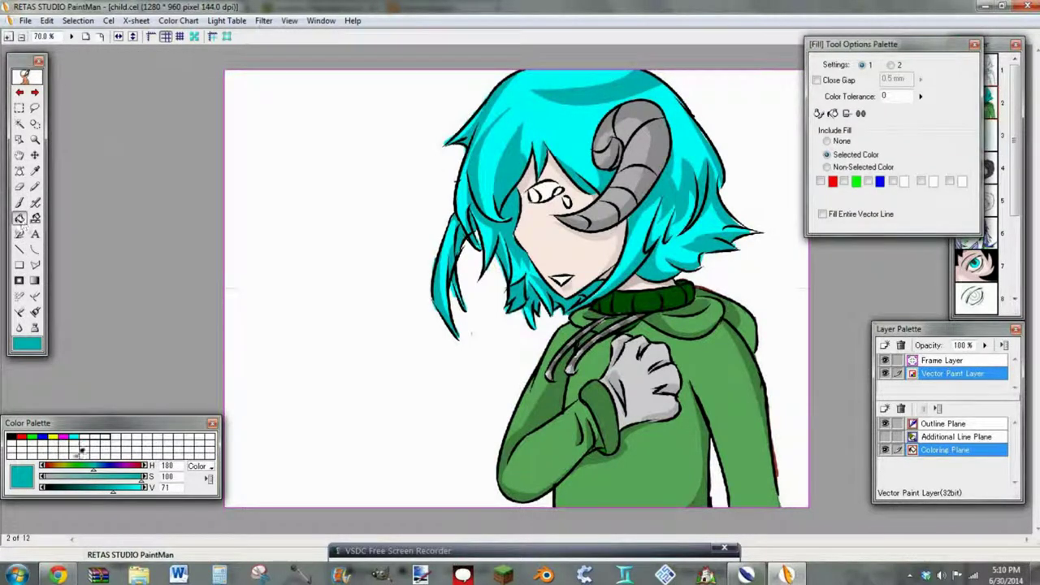
{"action": "left_click", "coordinate": [70, 440]}
{"action": "left_click", "coordinate": [307, 209]}
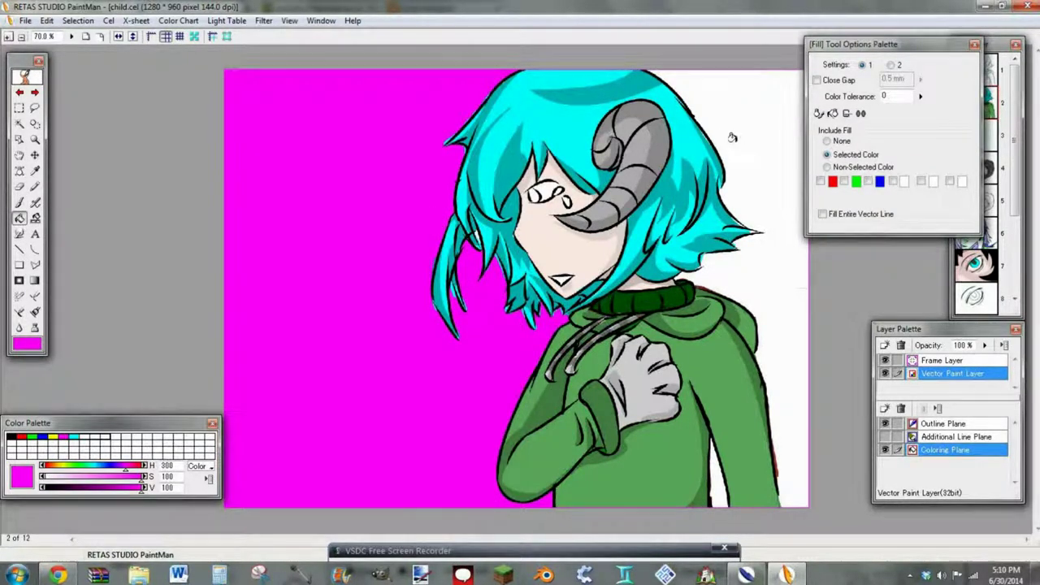
{"action": "key", "text": "ctrl+z"}
{"action": "left_click", "coordinate": [45, 21]}
{"action": "left_click", "coordinate": [59, 48]}
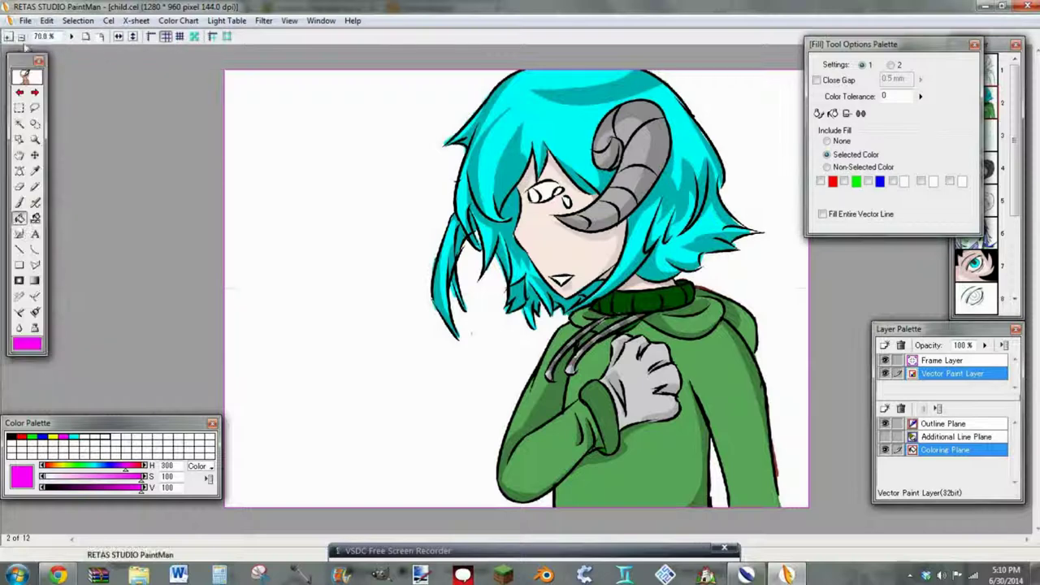
{"action": "left_click", "coordinate": [75, 437]}
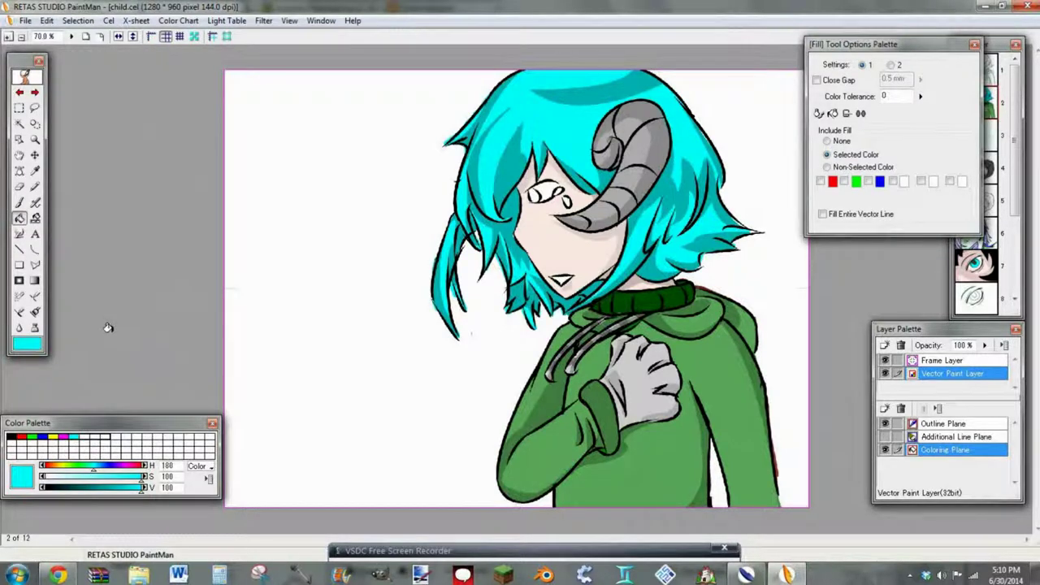
- Save the drawing as a PNG image named child in the retas projects folder
{"action": "left_click", "coordinate": [25, 21]}
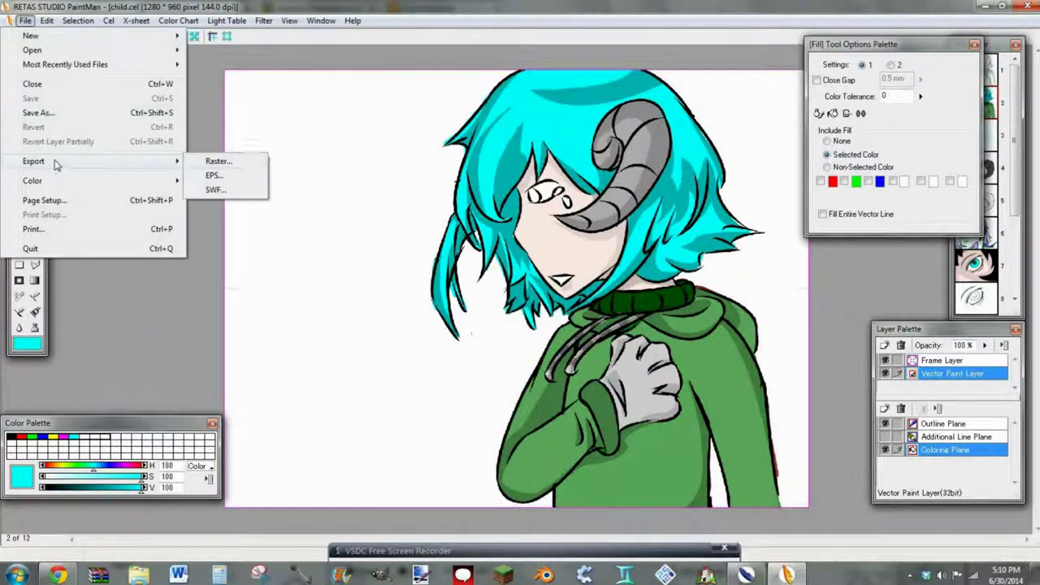
{"action": "left_click", "coordinate": [61, 111]}
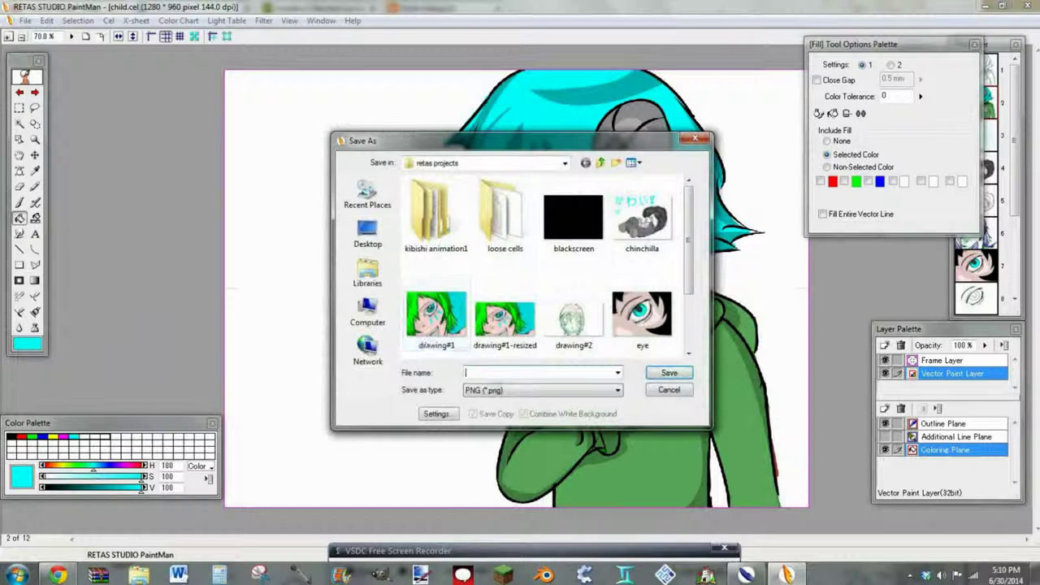
{"action": "left_click", "coordinate": [487, 371]}
{"action": "type", "text": "child"}
{"action": "key", "text": "Return"}
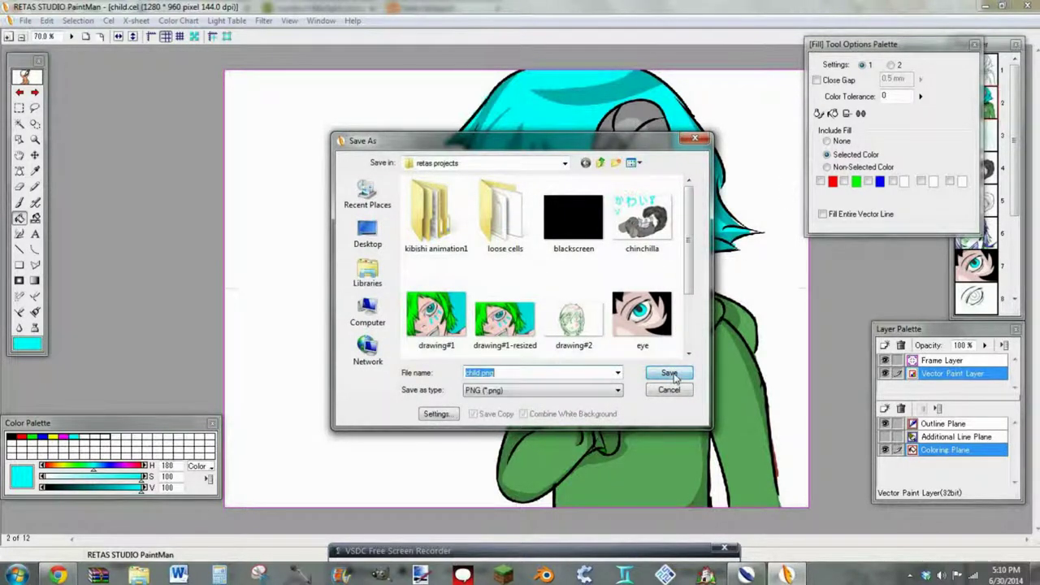
{"action": "left_click", "coordinate": [416, 573]}
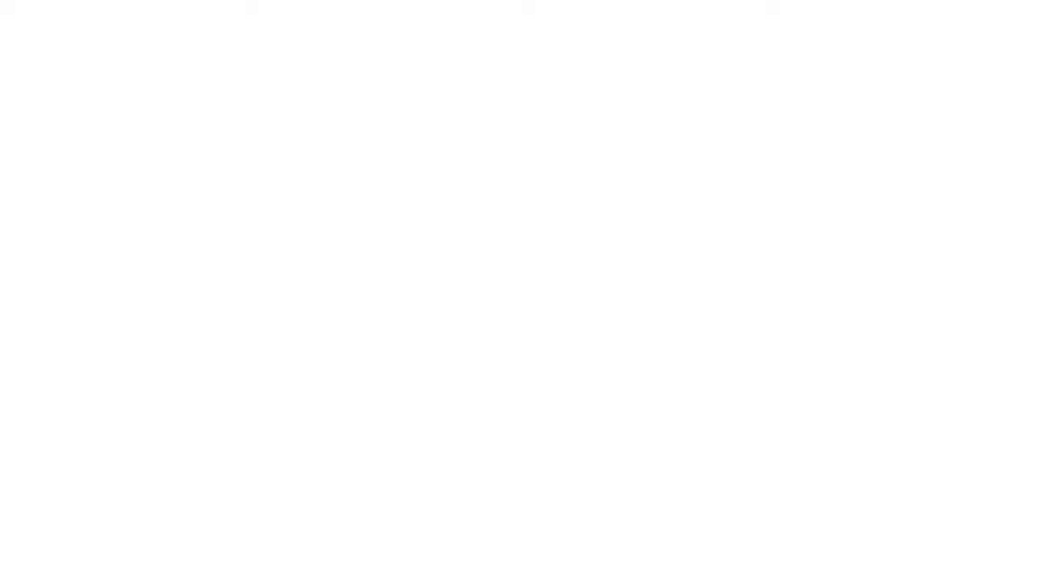